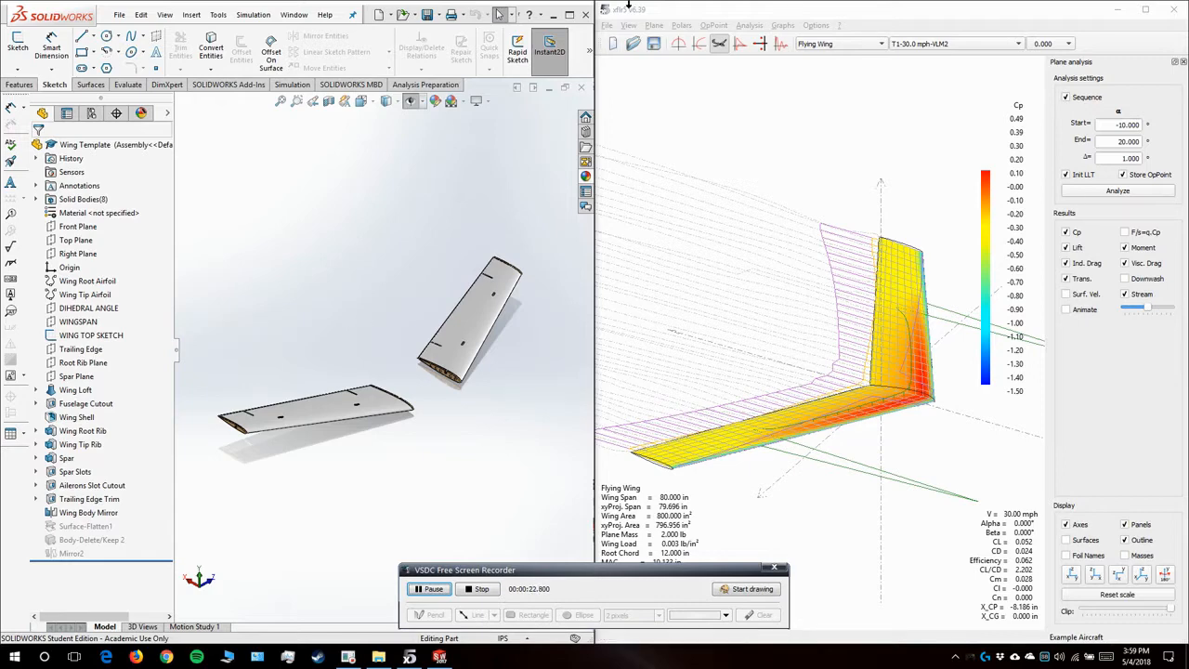
- Maximize the Wing Template model window and inspect the Wing Root Airfoil and Wing Tip Airfoil curves beside the wing bodies
click(568, 15)
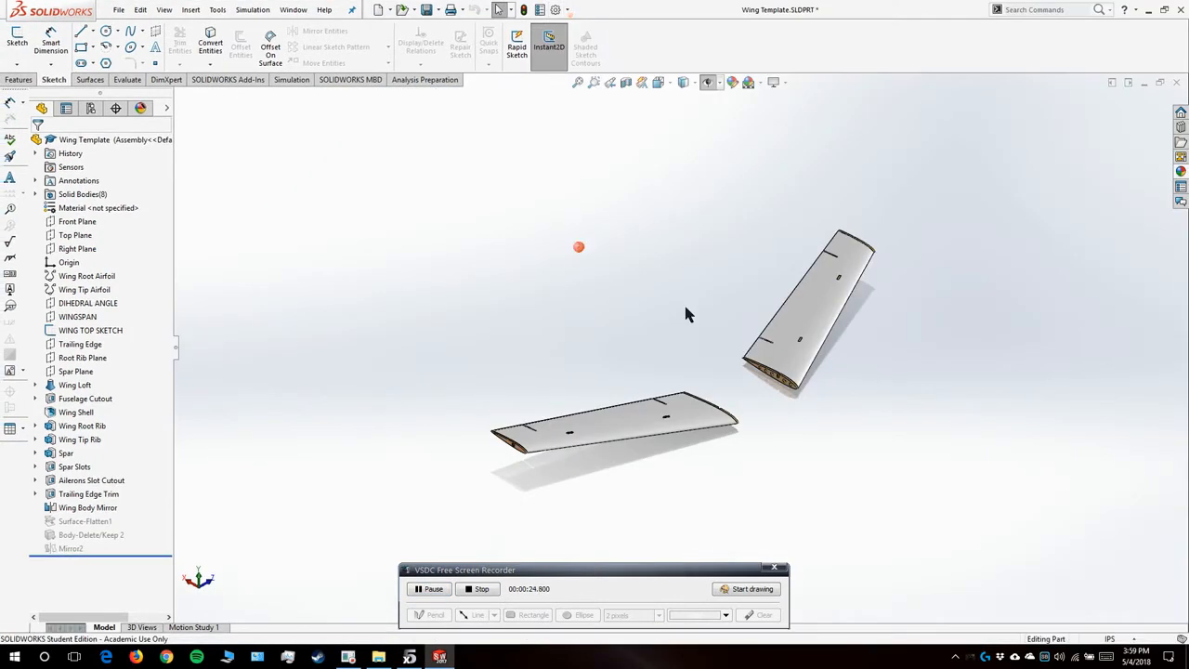
drag(684, 302, 926, 462)
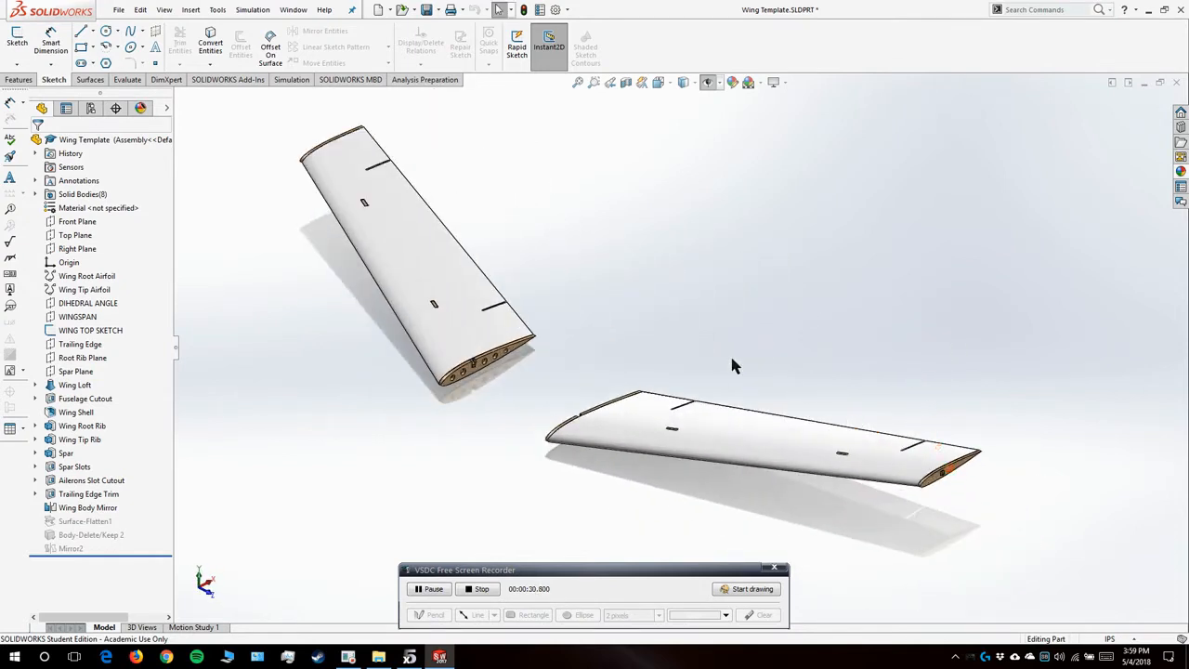
click(83, 277)
click(94, 290)
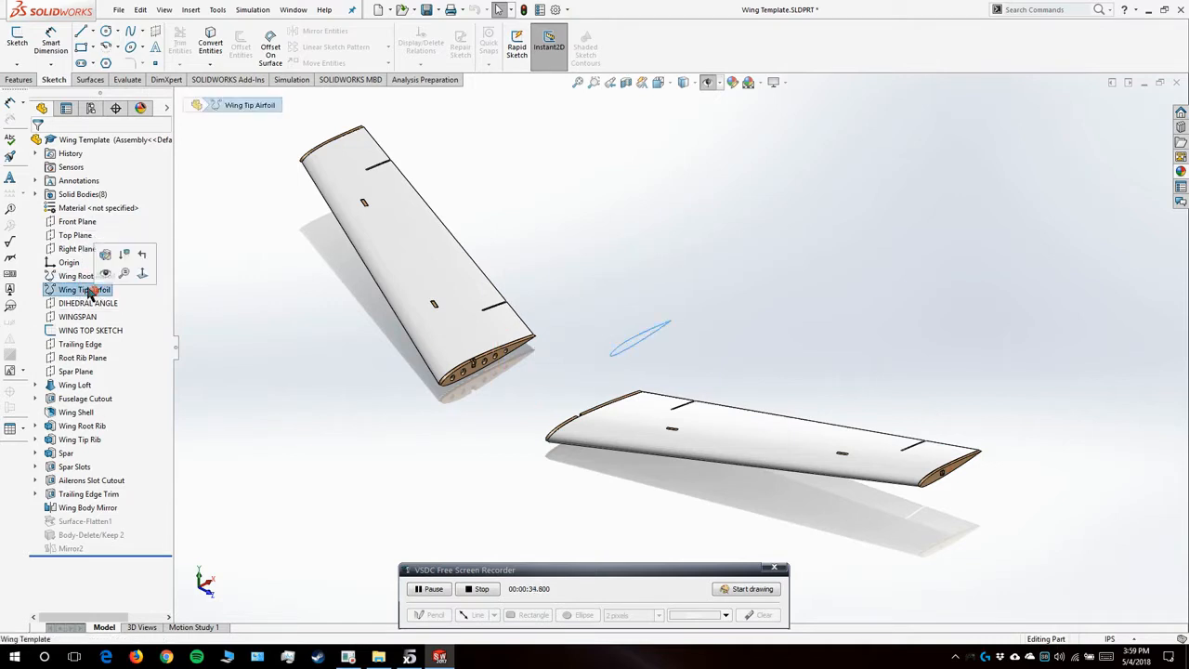
click(78, 276)
click(74, 289)
click(74, 276)
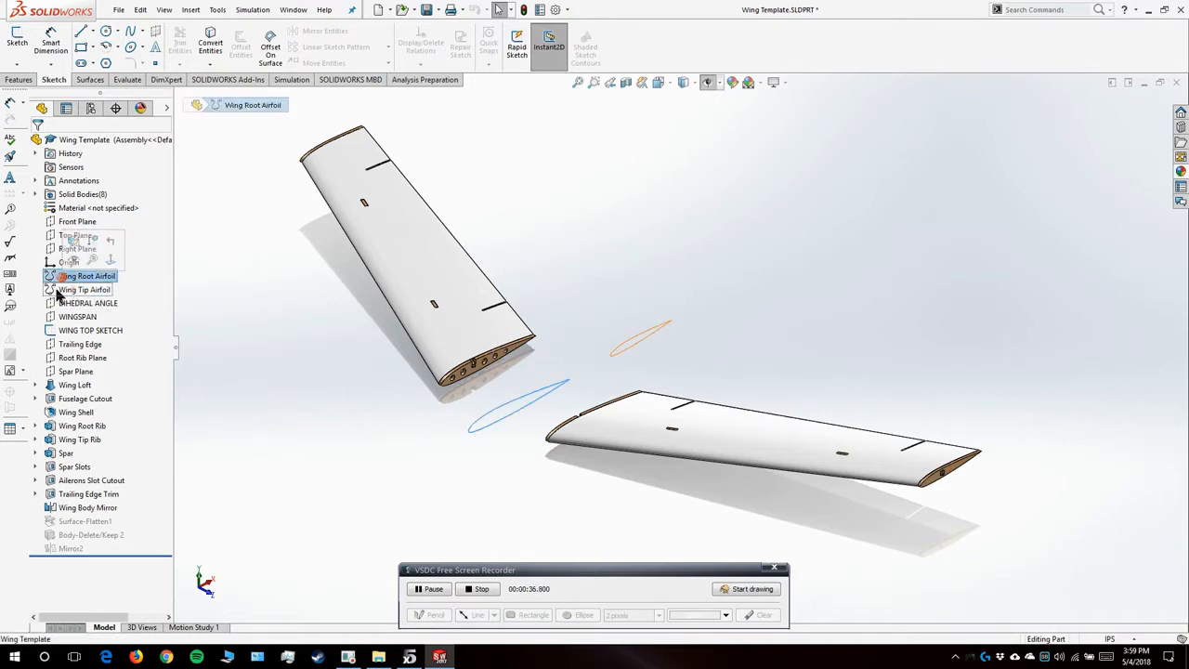
click(57, 289)
click(57, 276)
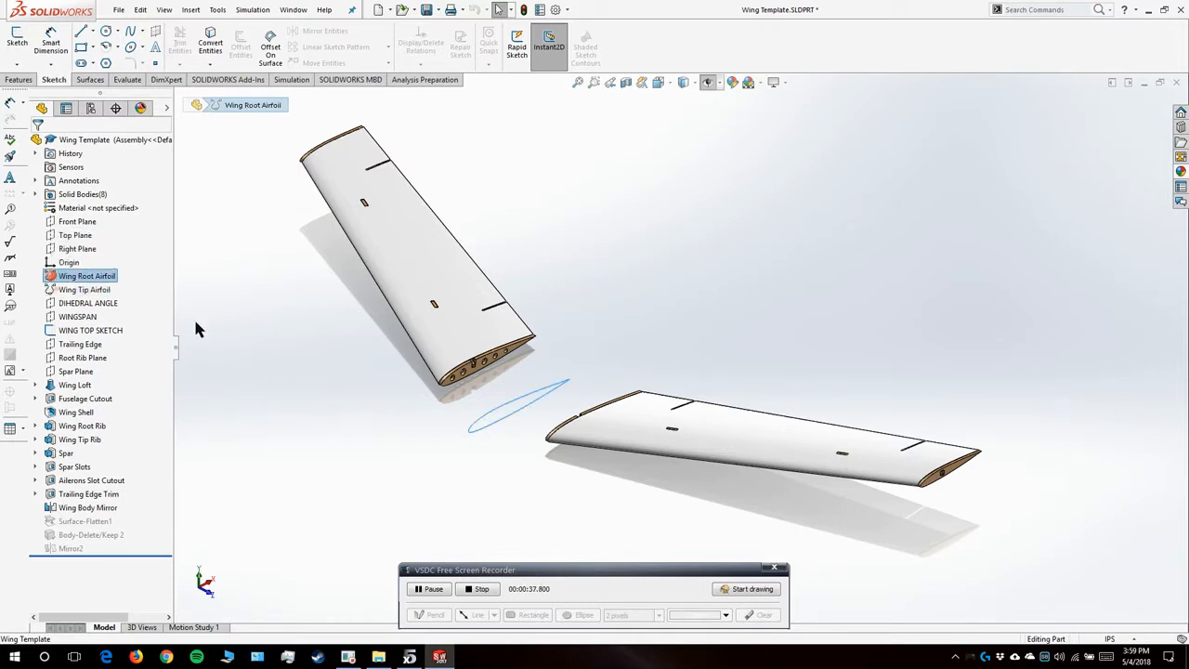
click(92, 292)
click(668, 387)
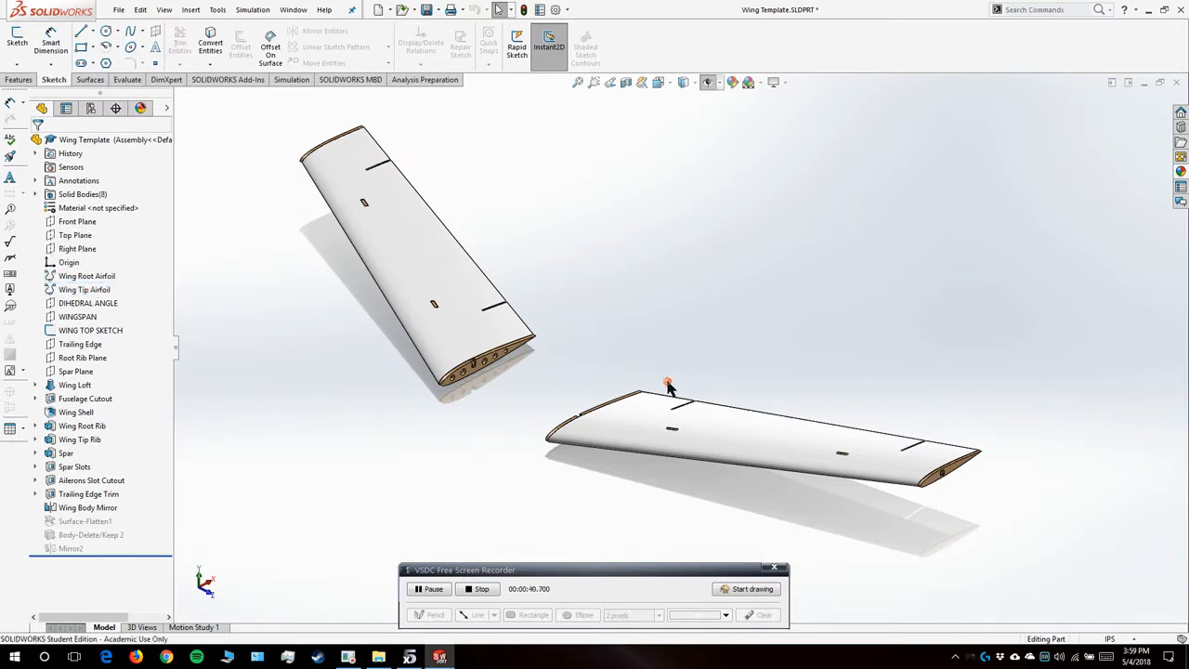
- Show the model's hidden sketches and curves, and redefine the Wing Root Airfoil curve from the text file Wing Root.txt
click(763, 377)
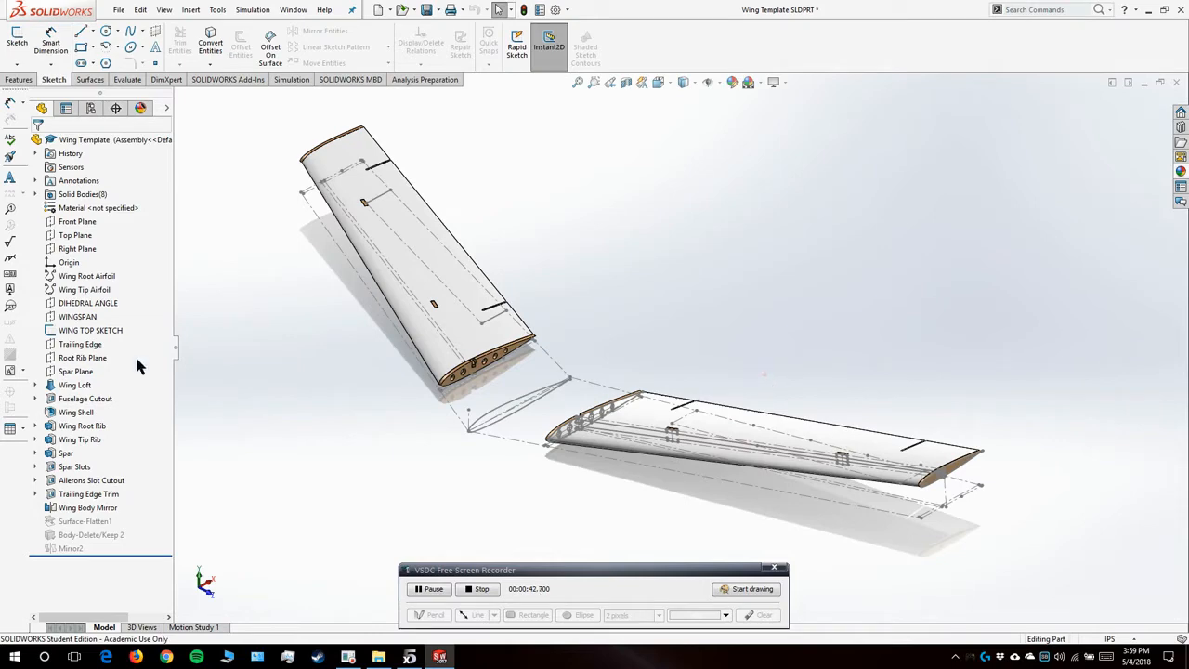
click(98, 276)
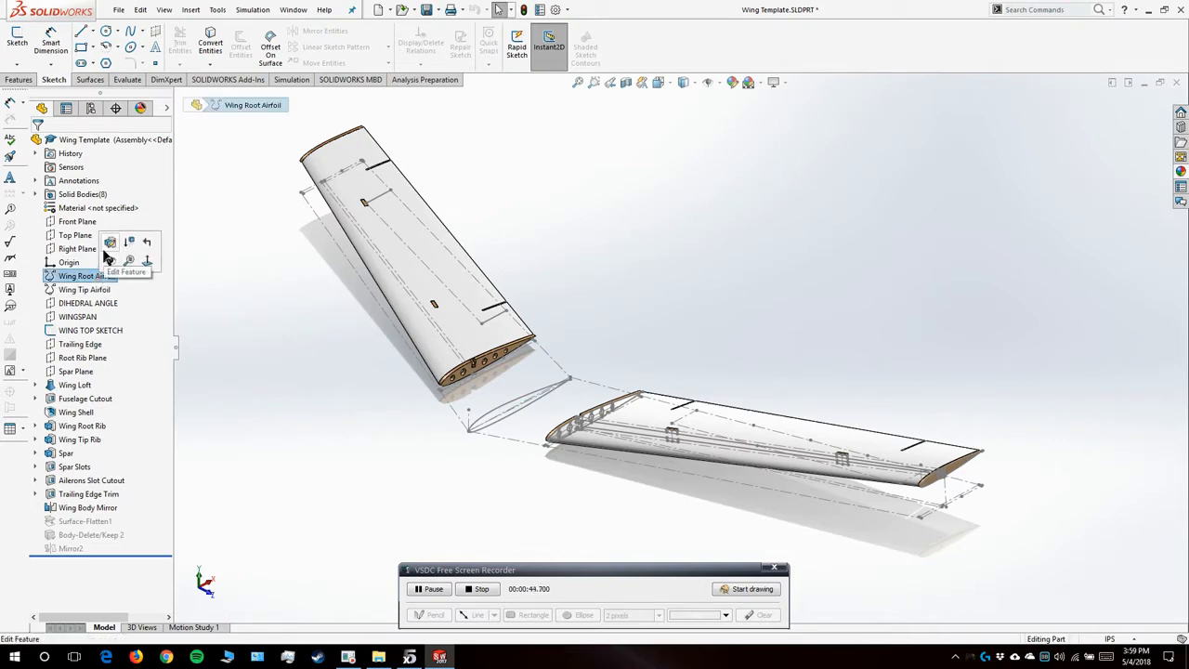
click(110, 244)
click(188, 34)
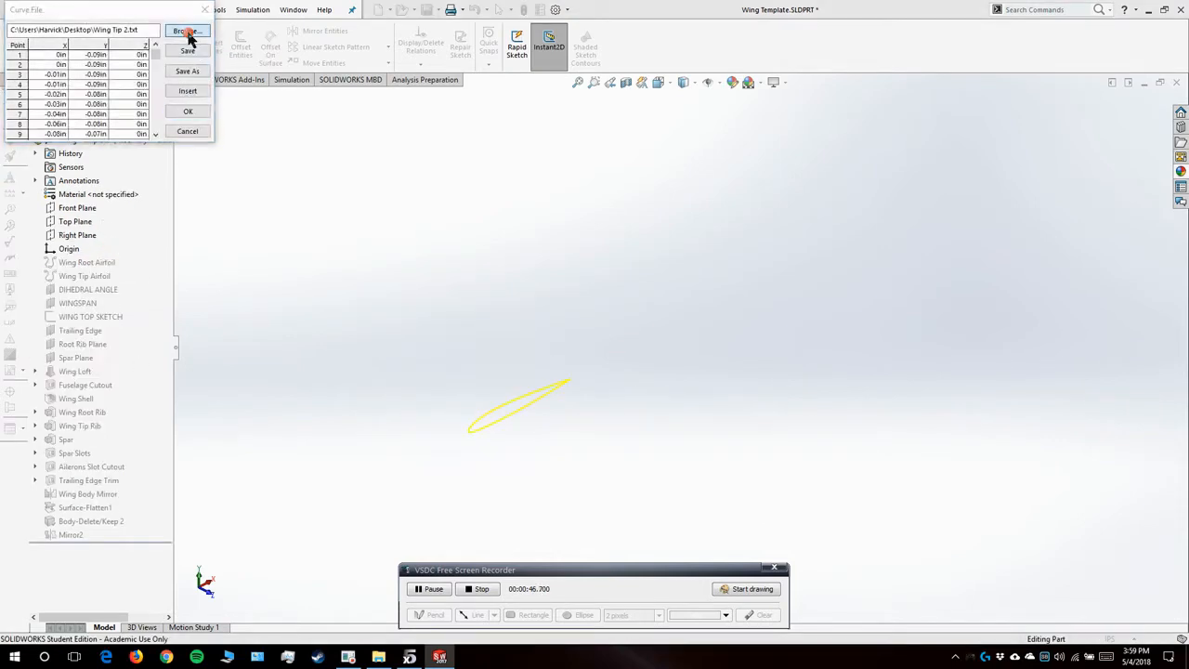
click(1120, 605)
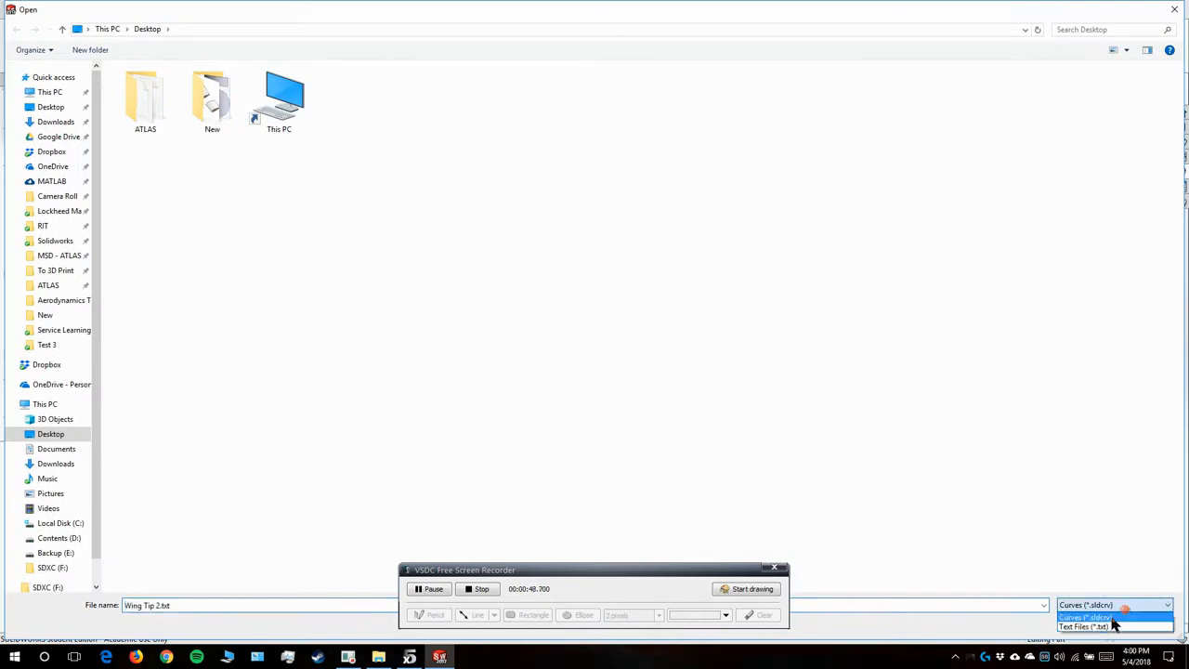
click(1109, 627)
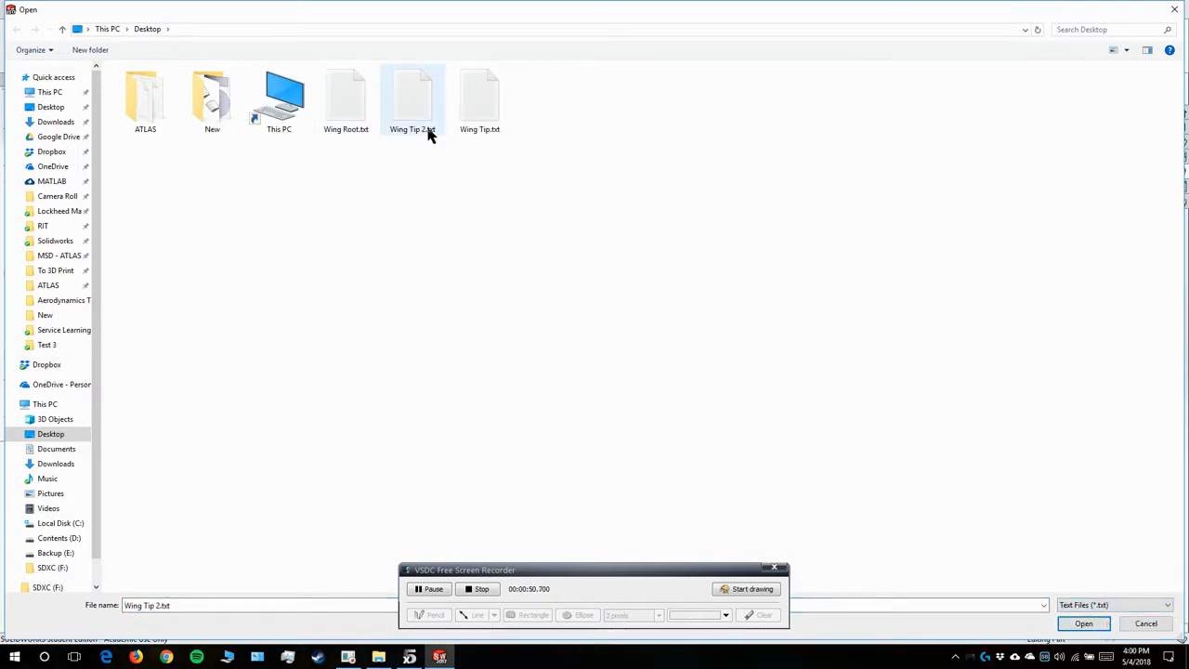
double_click(345, 116)
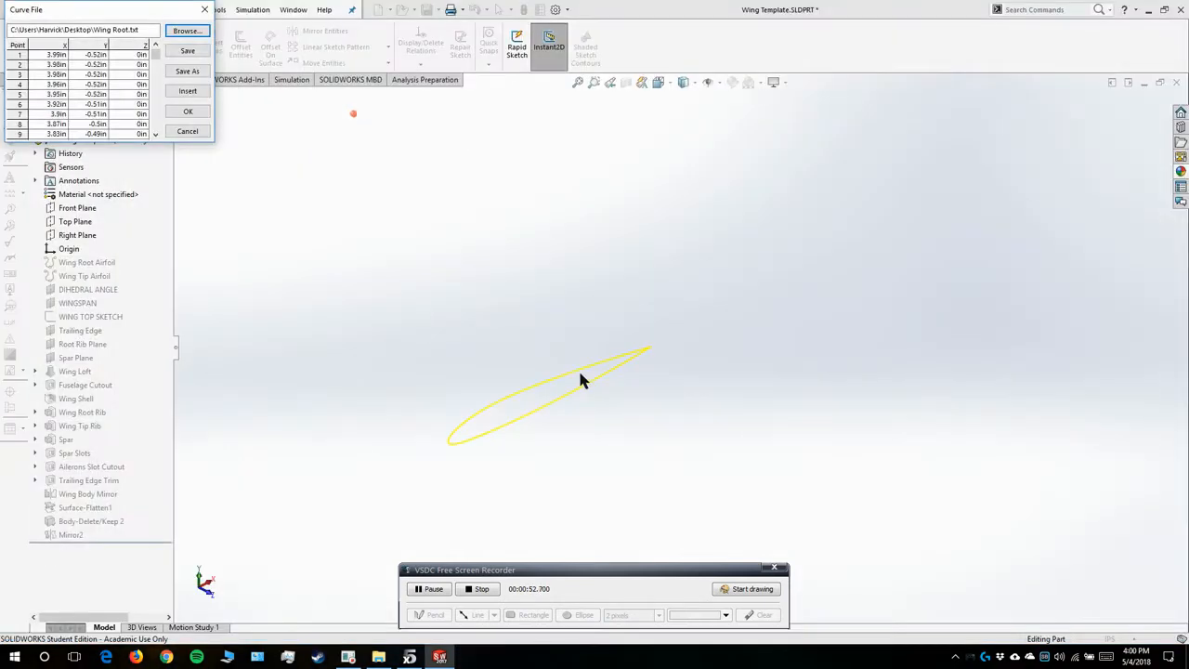
click(201, 115)
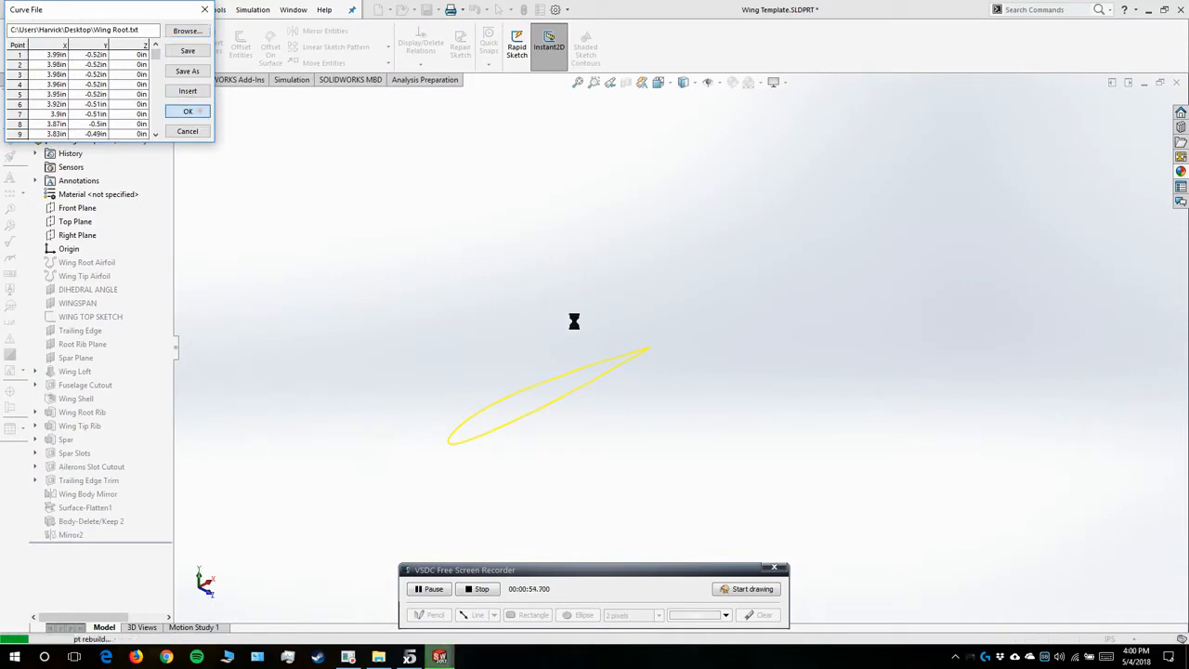
- Redefine the Wing Tip Airfoil curve with the points from the text file Wing Tip 2.txt
scroll(701, 375, down, 3)
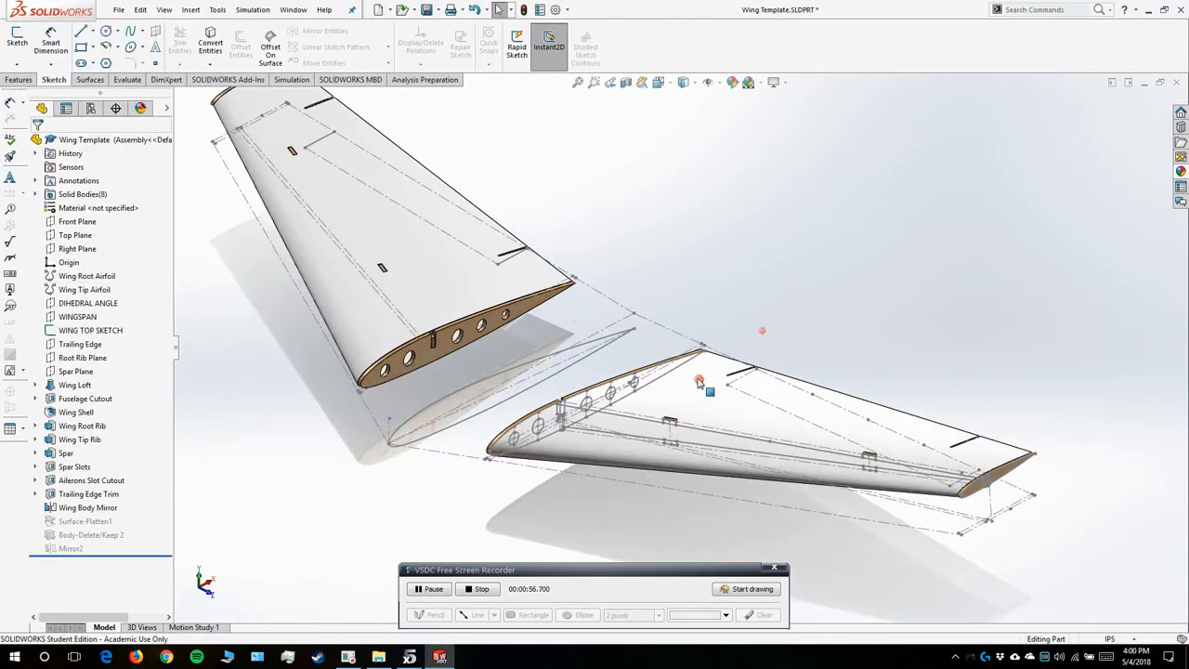
right_click(84, 290)
click(100, 262)
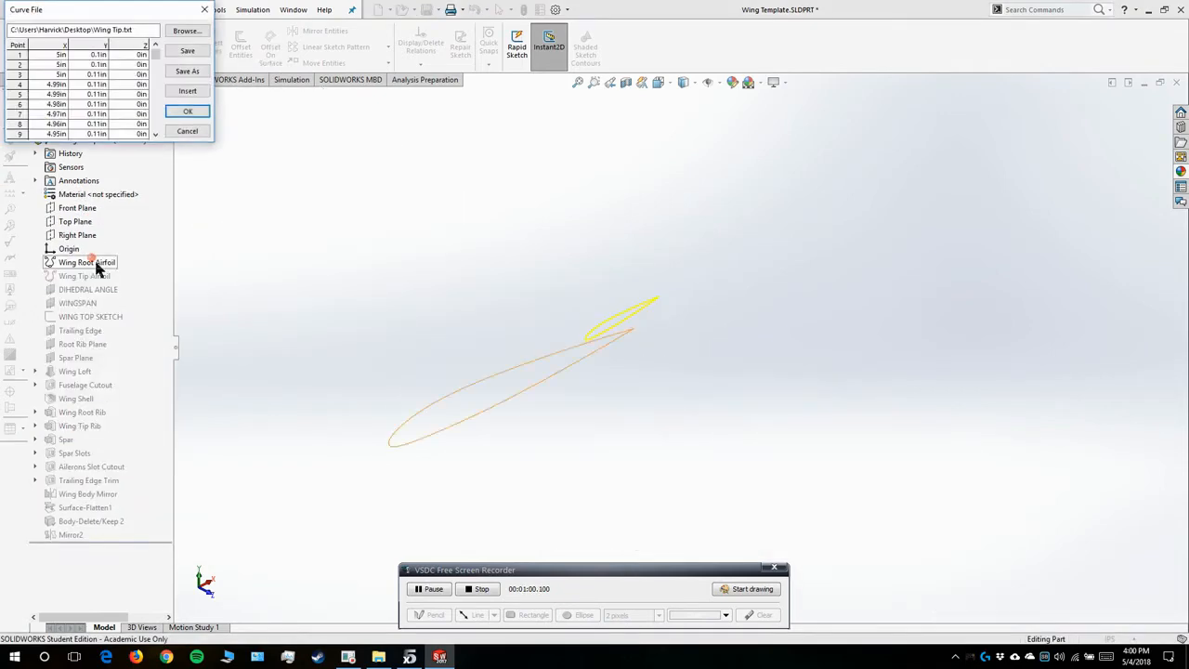
click(186, 33)
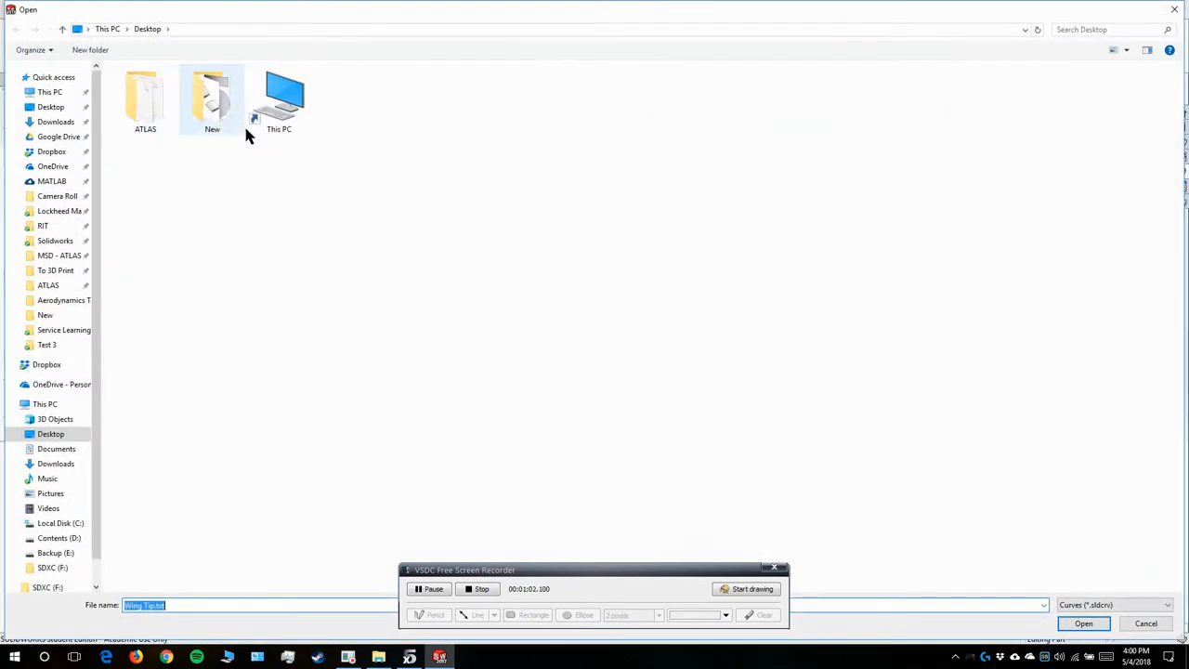
click(1070, 606)
click(1083, 621)
double_click(426, 98)
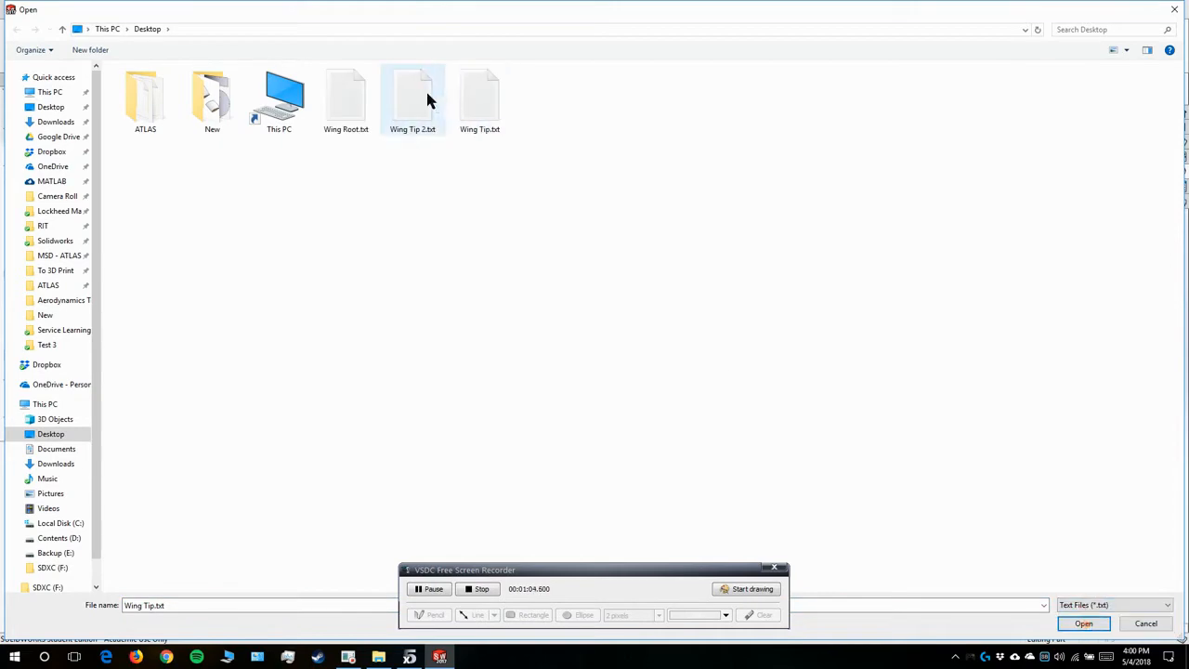
click(190, 113)
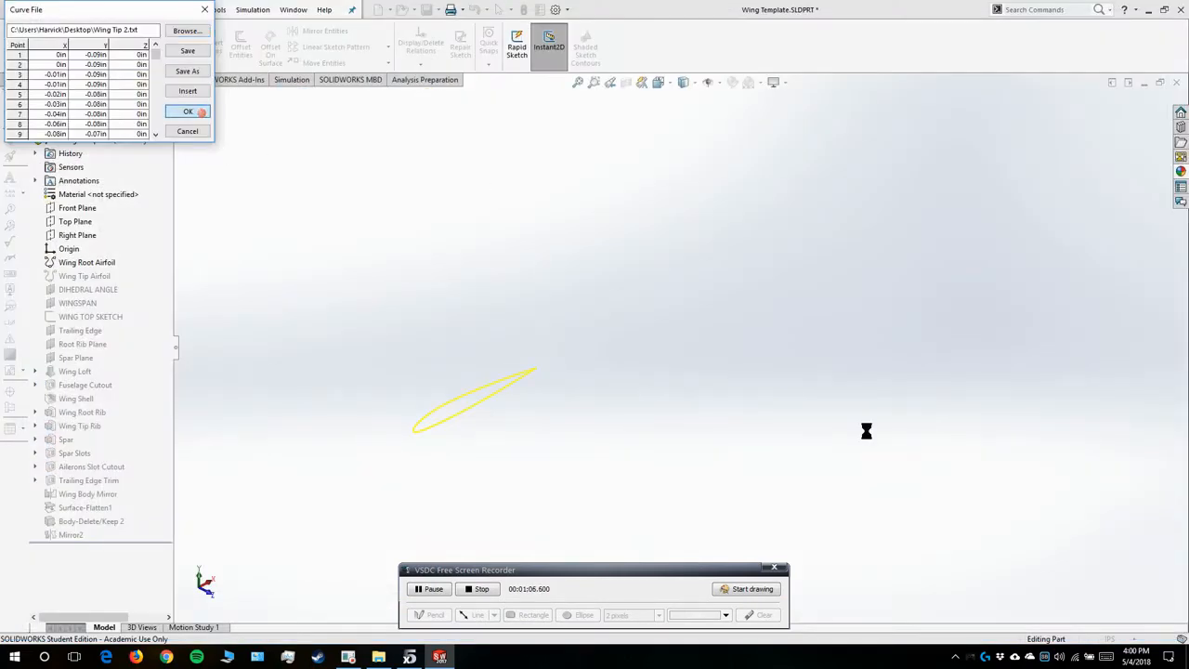
- Examine the rebuilt wing with its ribs, spar slots and aileron cutouts from several angles
scroll(651, 371, up, 5)
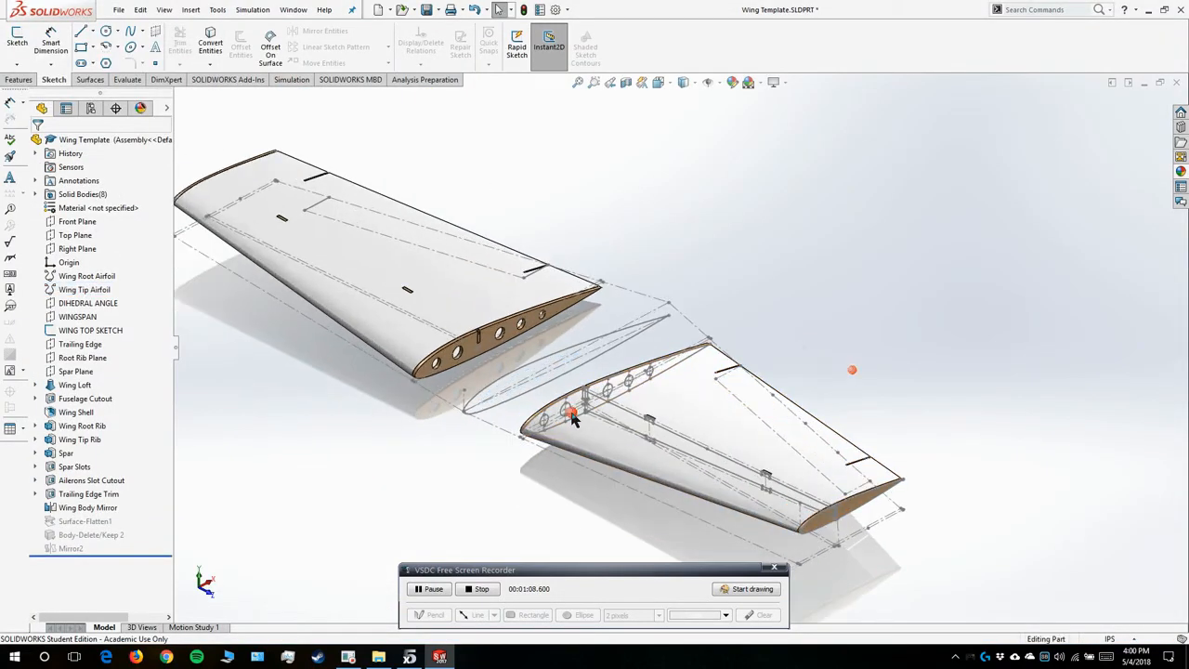
drag(660, 342, 778, 420)
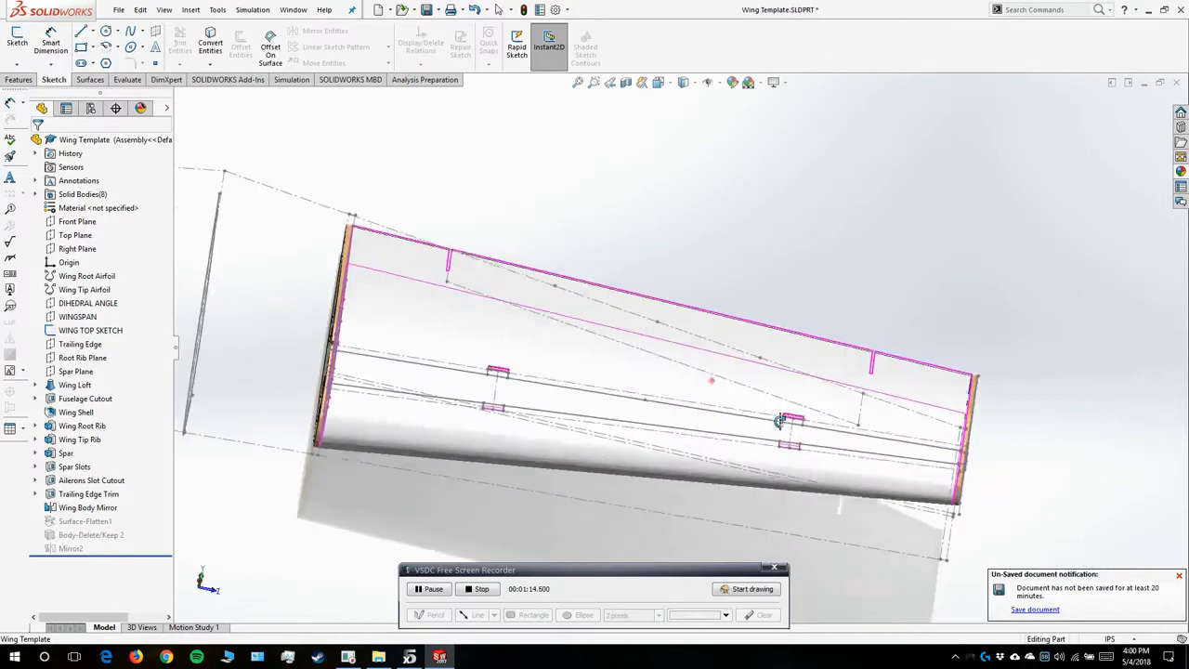
scroll(585, 409, down, 2)
scroll(586, 407, up, 3)
scroll(581, 379, down, 1)
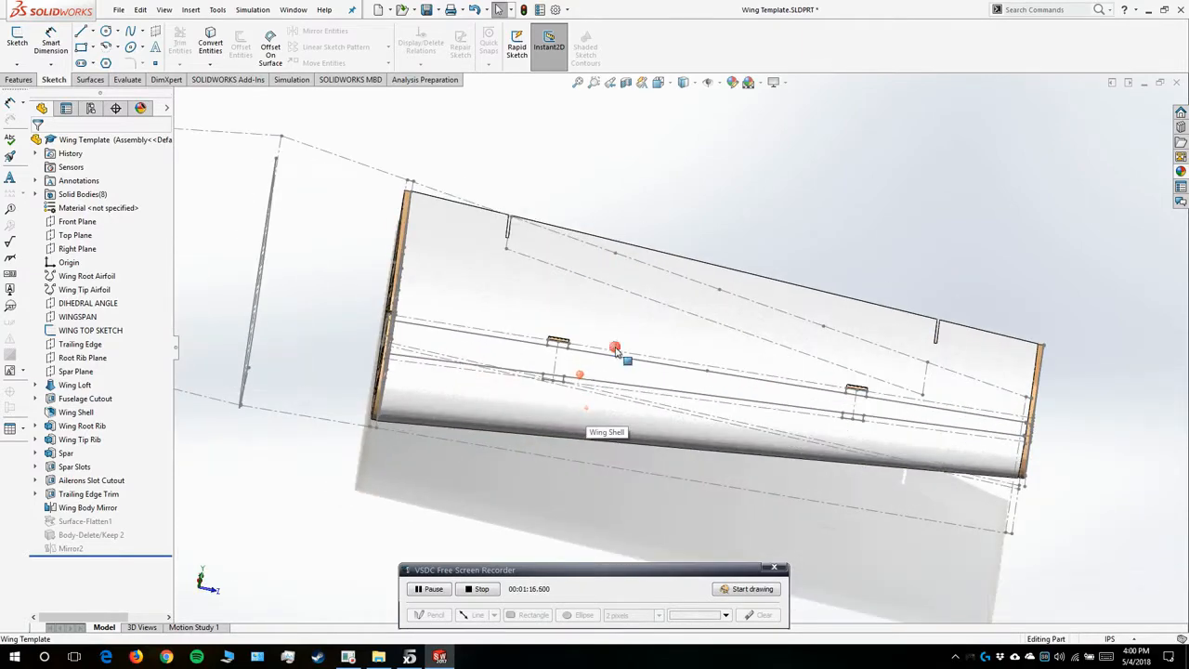
drag(616, 347, 686, 386)
drag(686, 387, 453, 374)
- Inspect the wing with a zonal section view on the Front Plane offset about 0.73 in, and return to the isometric view
scroll(601, 391, down, 3)
scroll(452, 374, up, 3)
scroll(589, 413, up, 3)
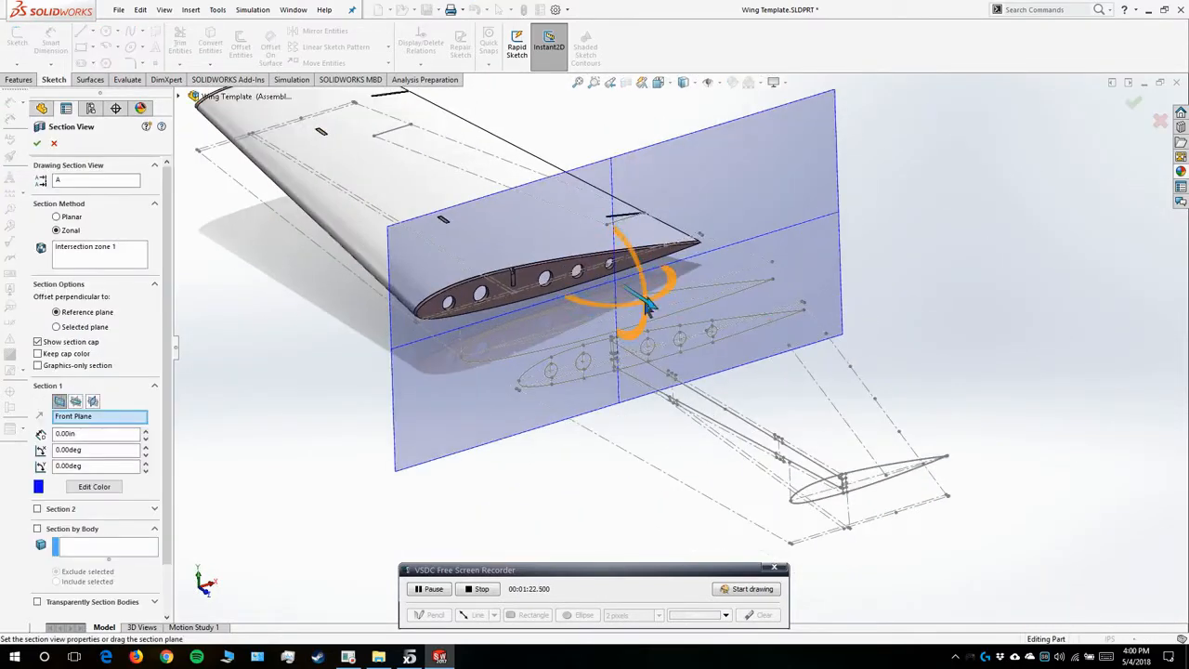
drag(648, 307, 643, 363)
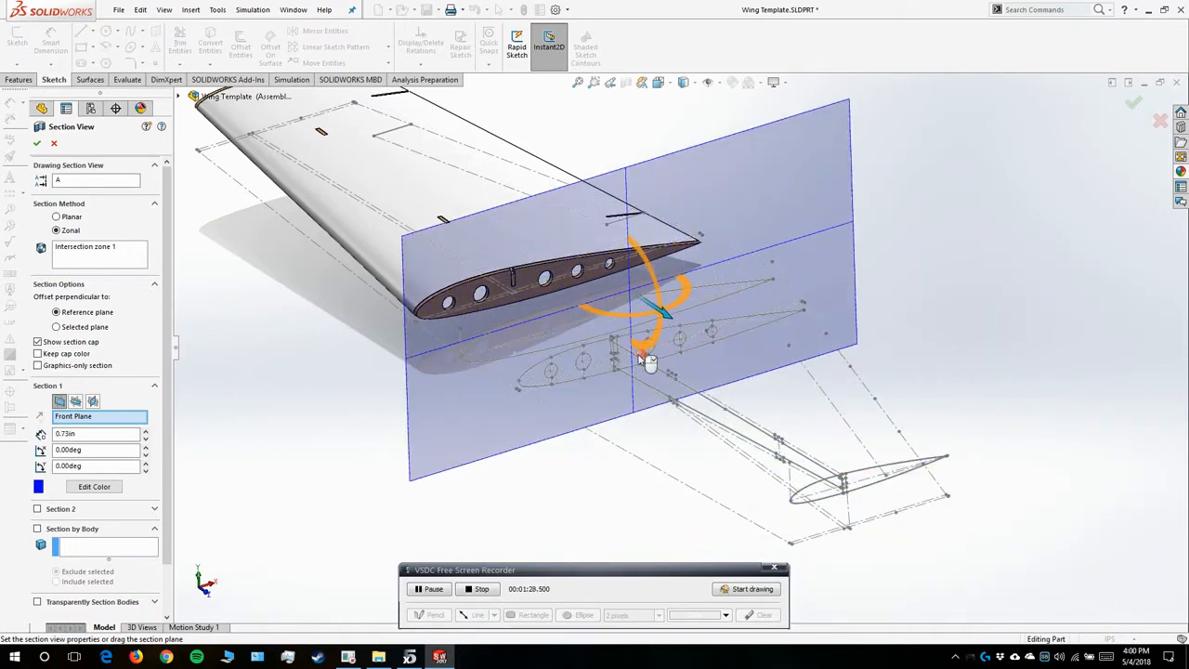
key(Escape)
key(ctrl+7)
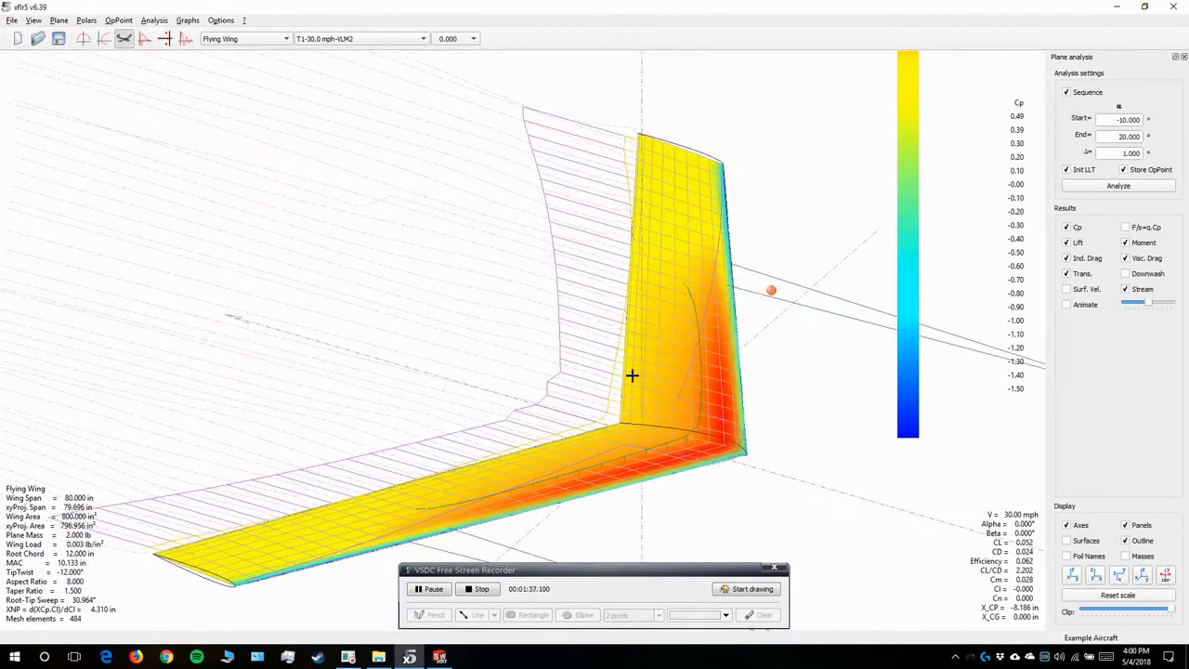
- Switch to xflr5, make Conventional the active plane and view its pressure distribution from several angles
drag(632, 376, 371, 279)
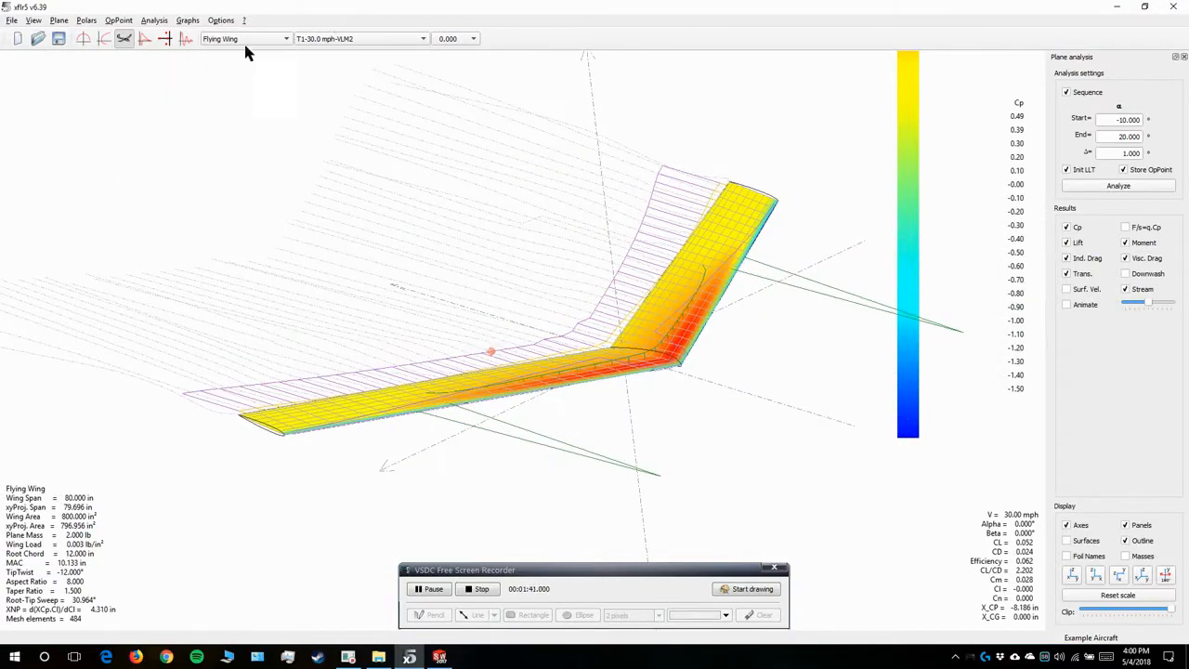
click(221, 28)
drag(656, 337, 500, 356)
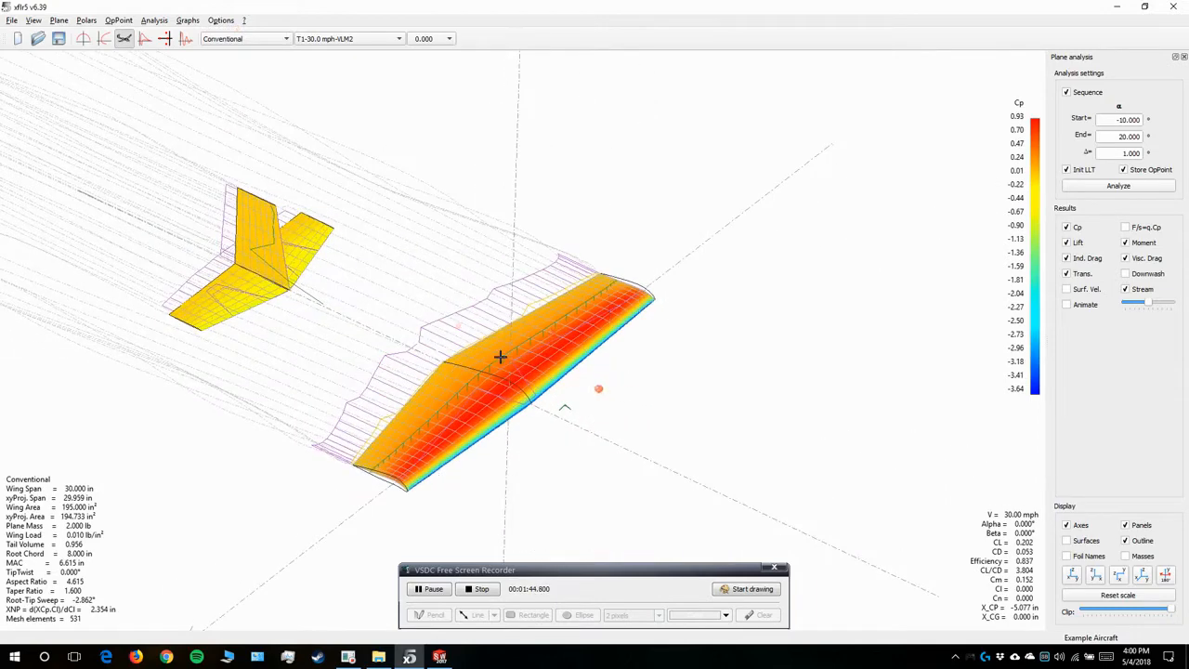
drag(452, 327, 607, 333)
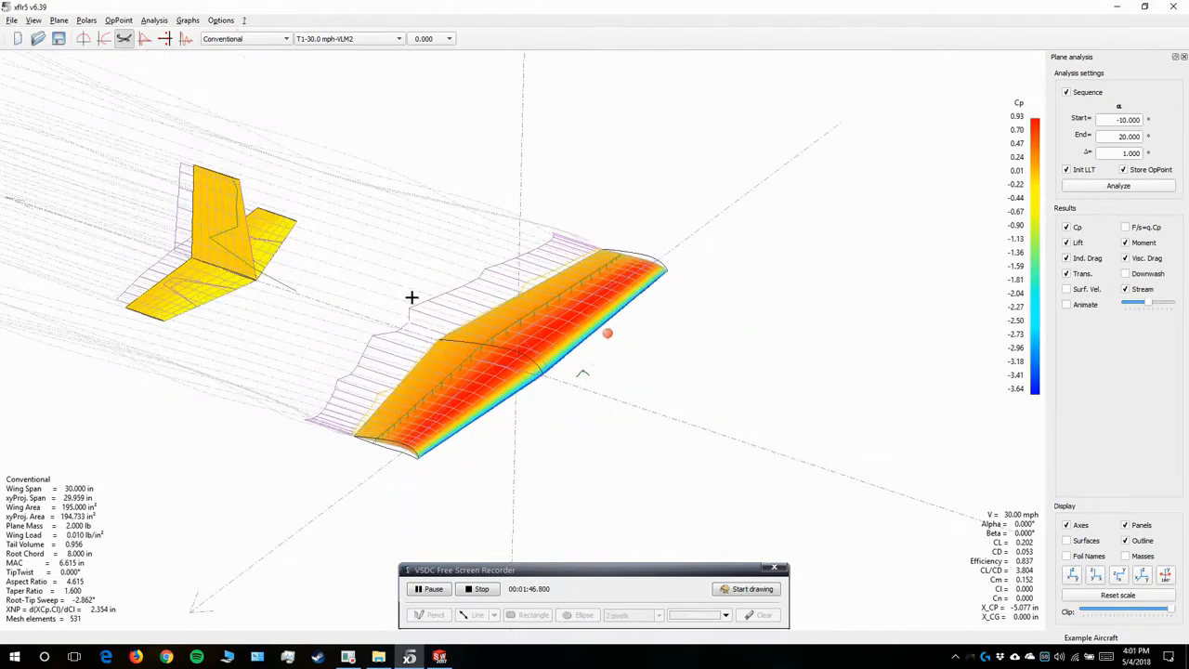
drag(431, 346, 633, 339)
drag(549, 304, 720, 376)
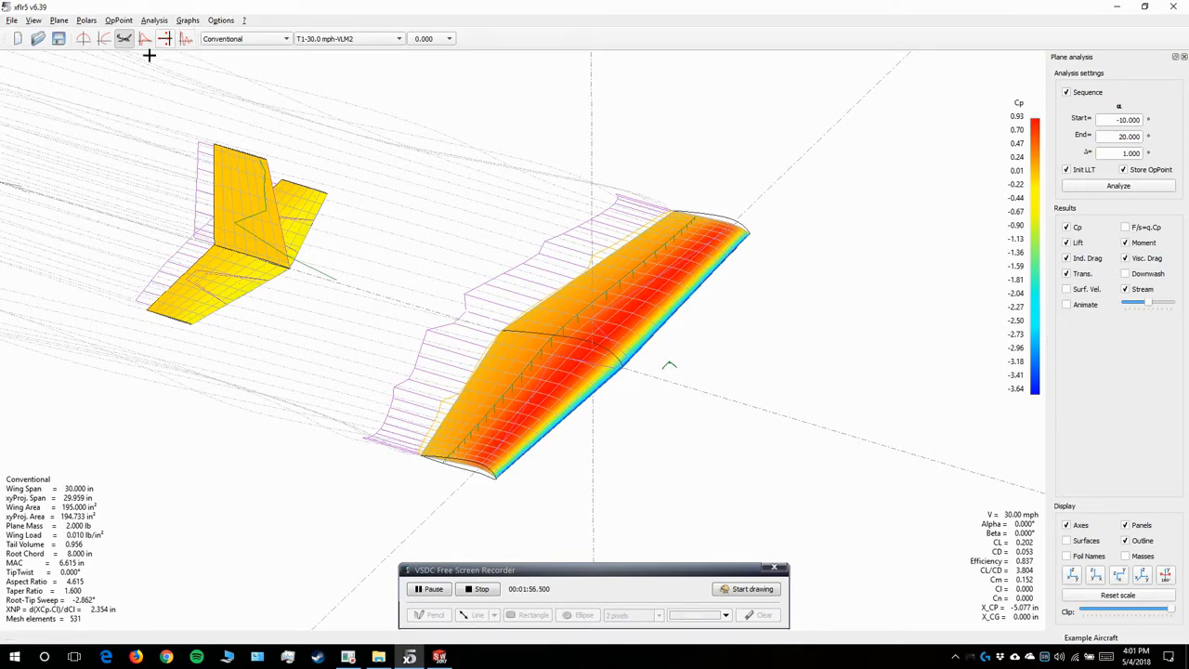
- Compare the polar graphs of the Conventional and Flying Wing planes, and return to the 3D view
click(103, 39)
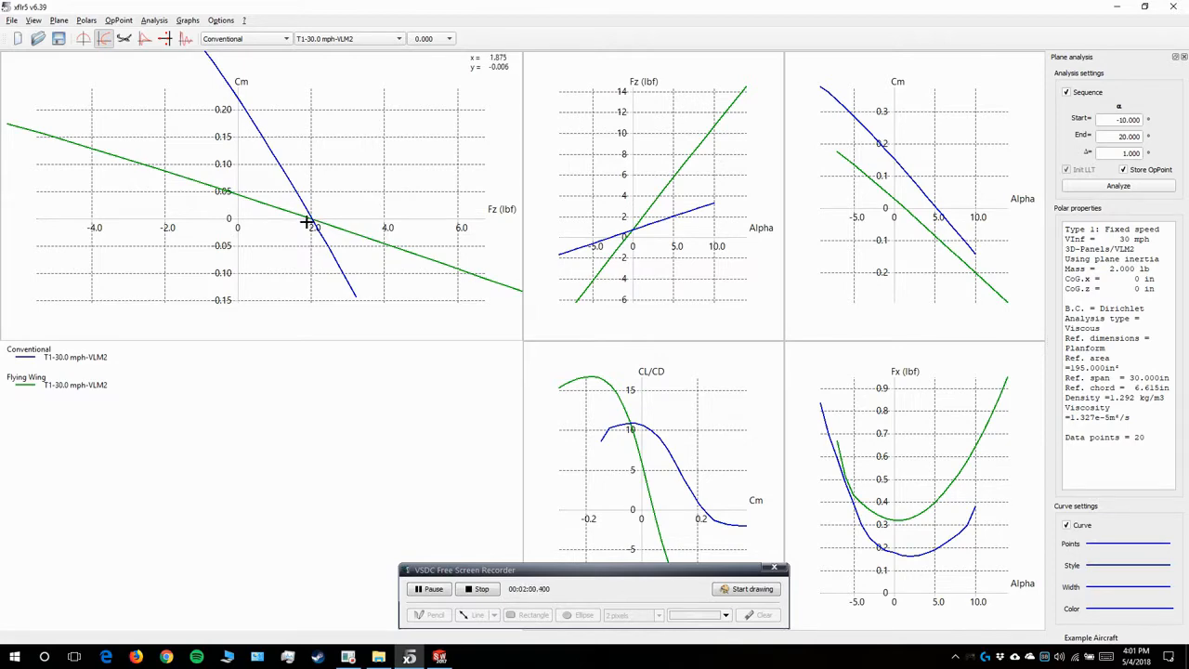
click(125, 39)
drag(531, 298, 578, 316)
click(613, 354)
double_click(613, 361)
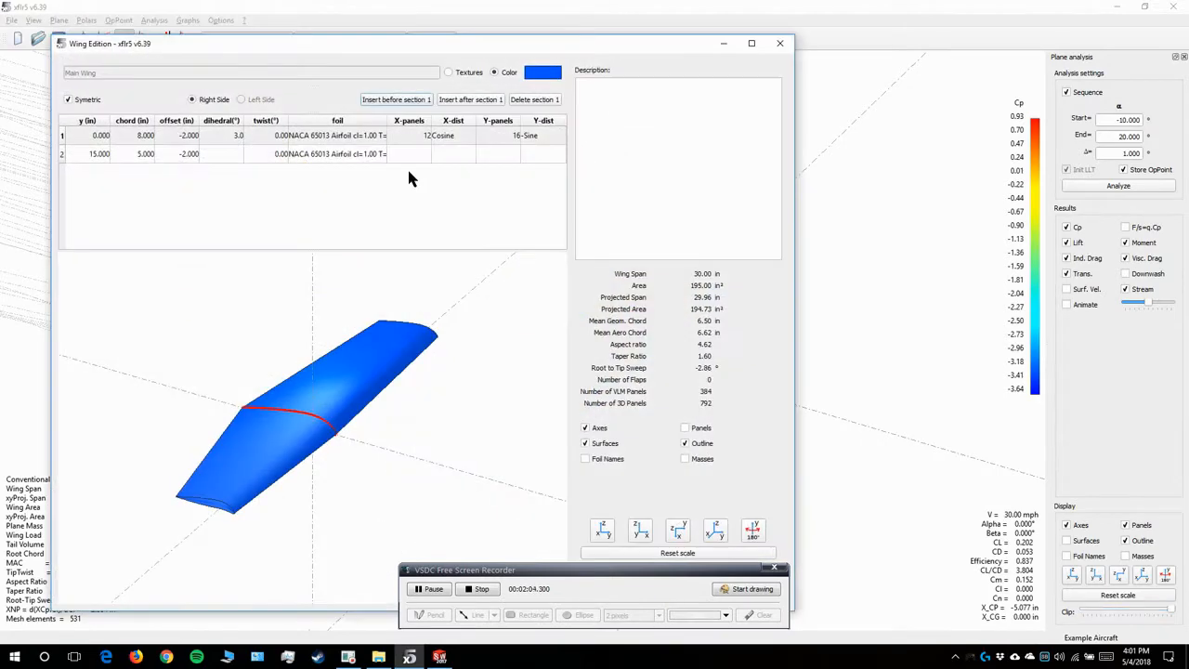
click(780, 42)
- Open the main wing of the current Conventional plane for editing and move the editor aside to uncover the plane behind it
click(154, 19)
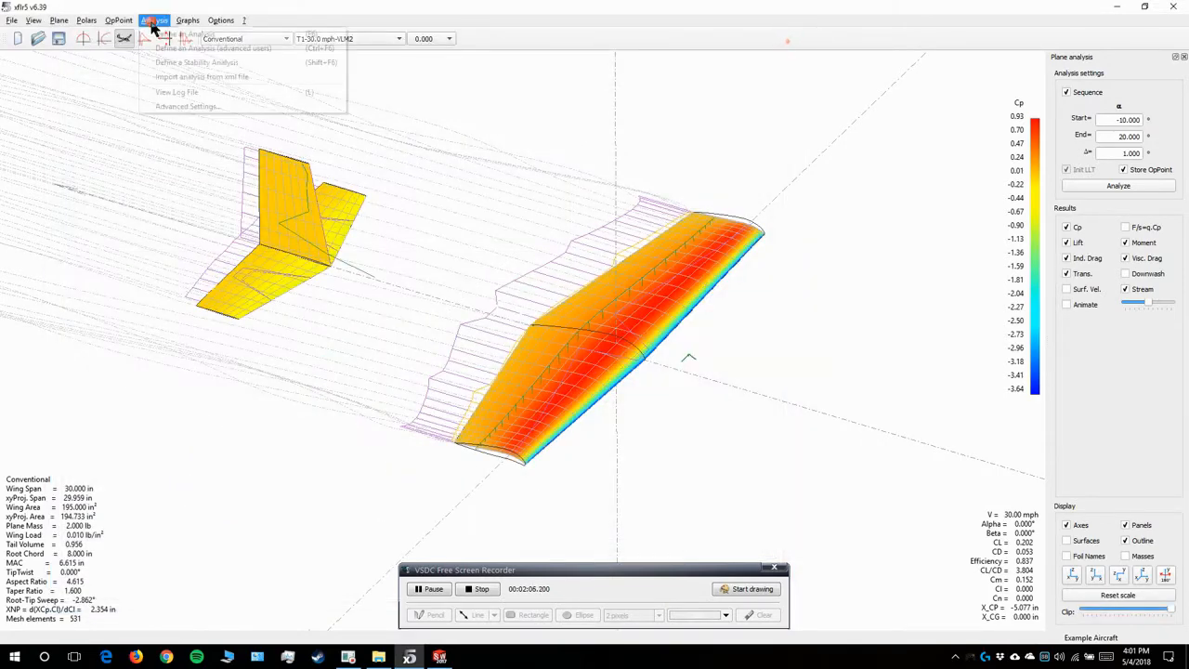
mouse_move(113, 22)
mouse_move(59, 22)
mouse_move(68, 79)
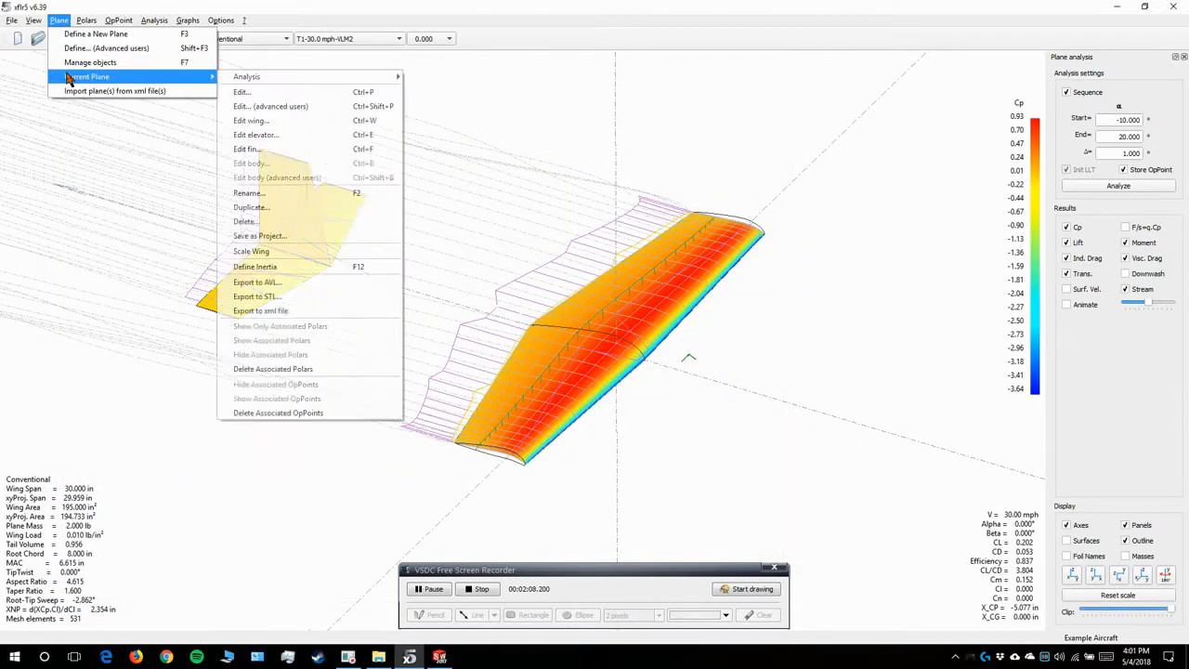
click(270, 127)
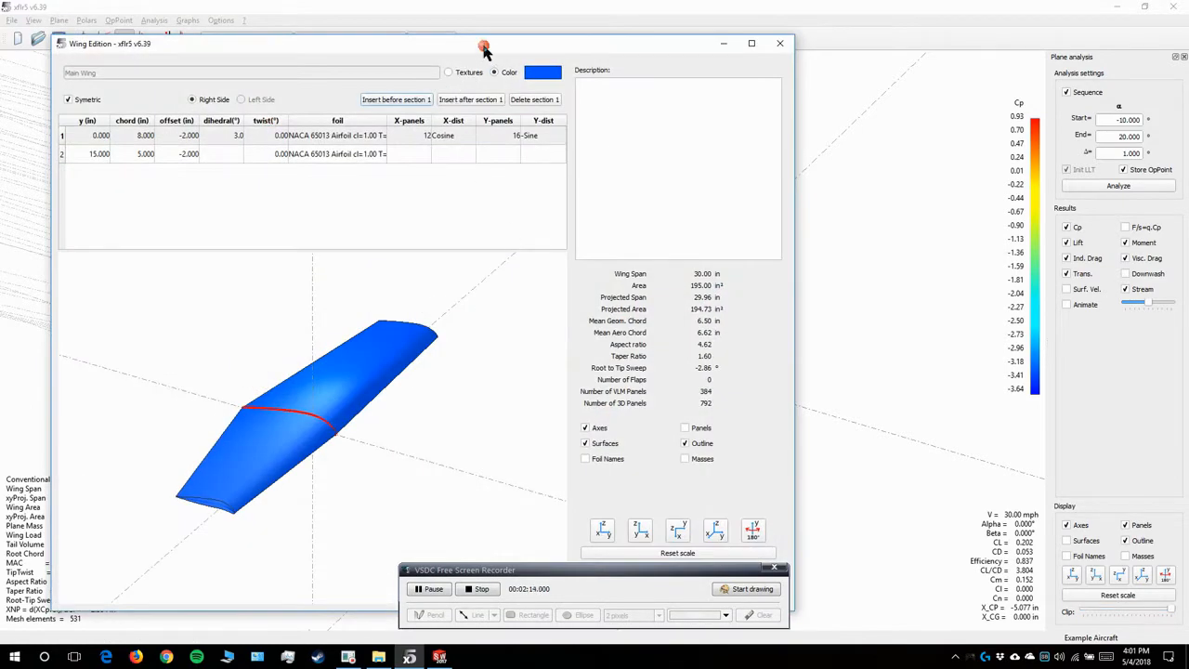
drag(483, 43, 795, 44)
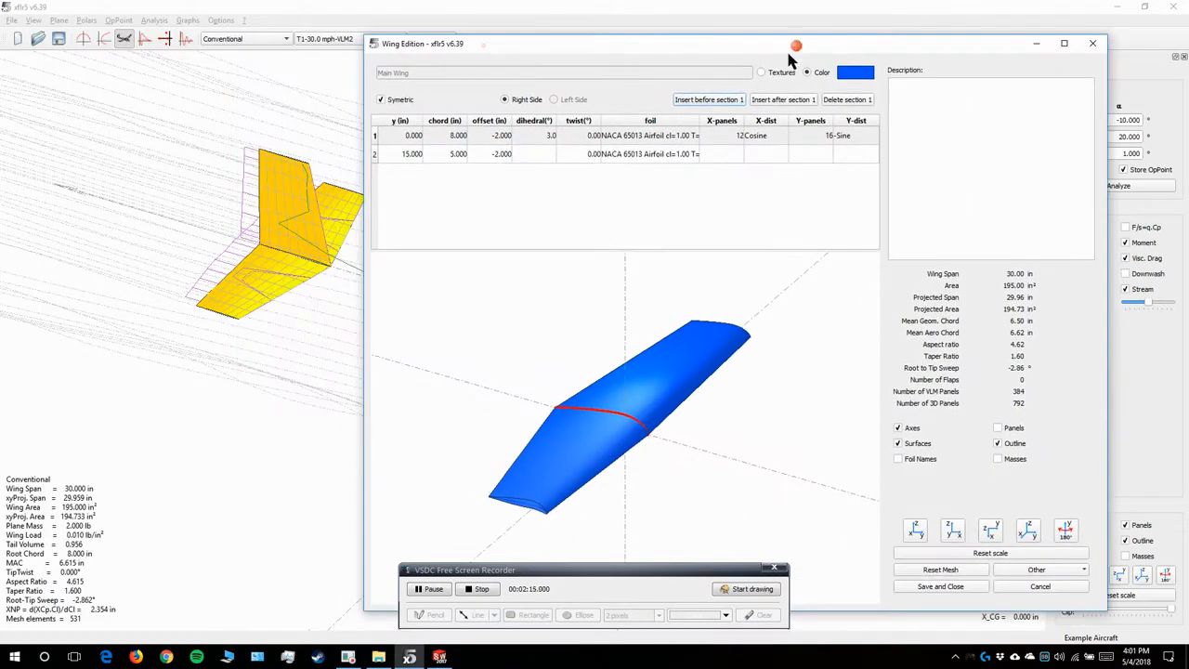
- Examine the y position values of the main wing's root and tip sections
click(392, 138)
click(397, 151)
click(398, 137)
click(393, 155)
click(398, 137)
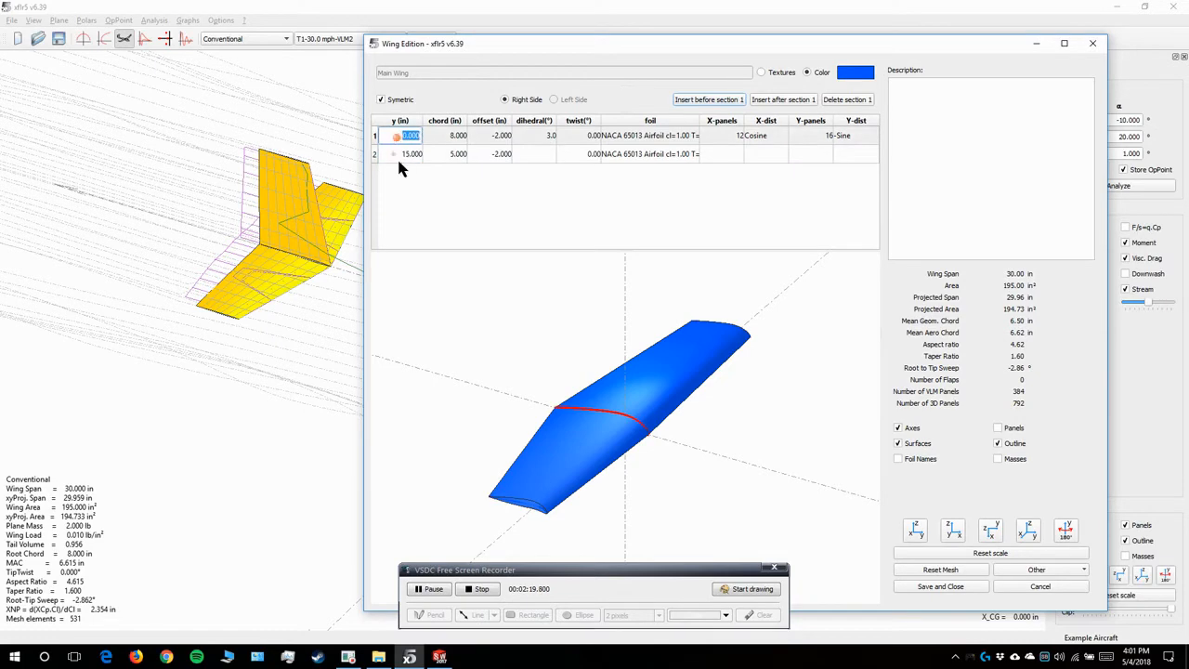
- Move the wing editor off the plane analysis settings and examine the chord values of the root and tip sections
click(398, 156)
click(439, 190)
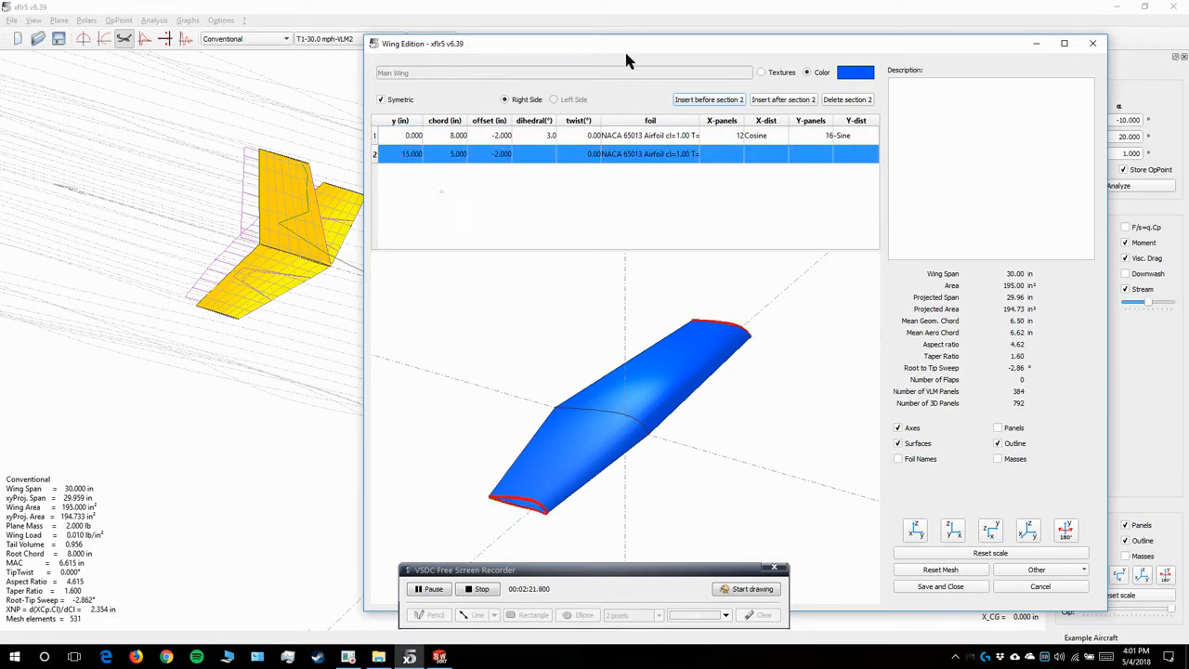
drag(626, 54, 359, 60)
click(181, 149)
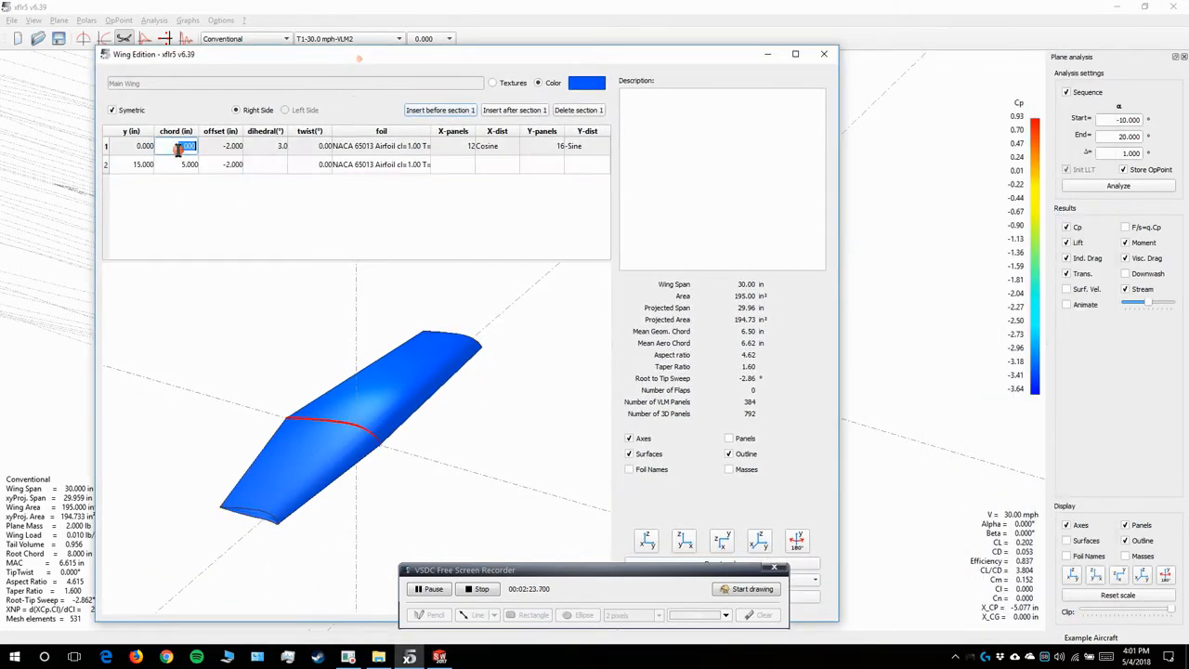
click(181, 165)
click(193, 146)
mouse_move(304, 398)
mouse_down()
mouse_move(372, 432)
mouse_move(294, 391)
mouse_up()
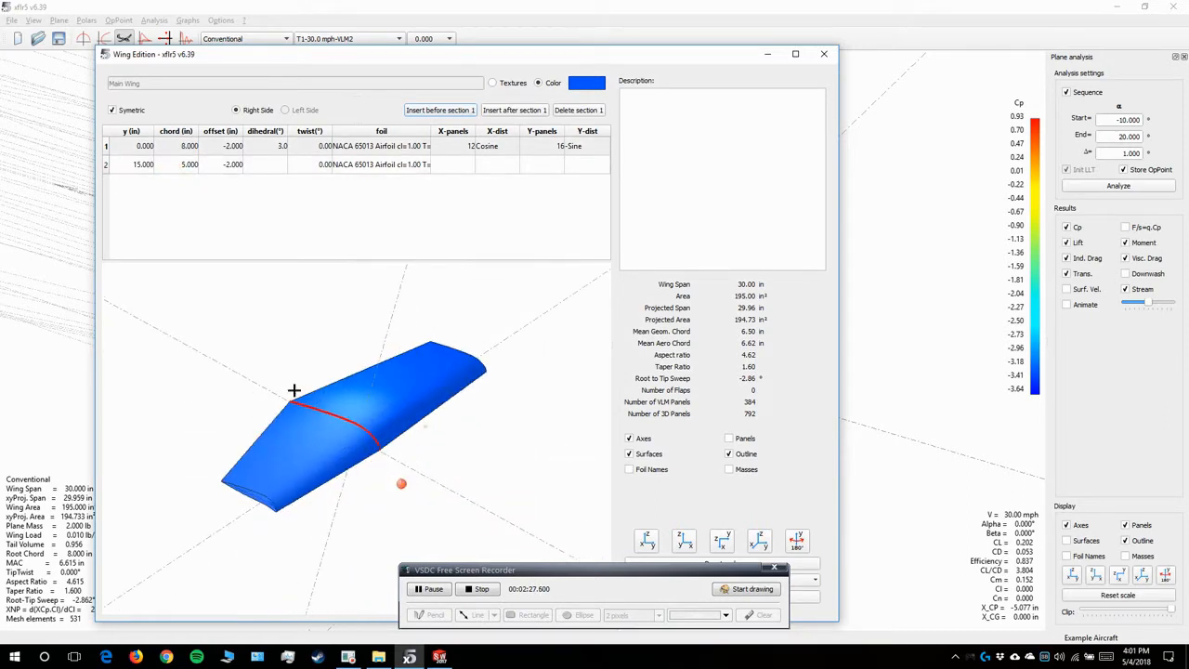
click(176, 162)
- Examine the offset values of the root and tip sections against the wing's planform in the 3D preview
click(217, 146)
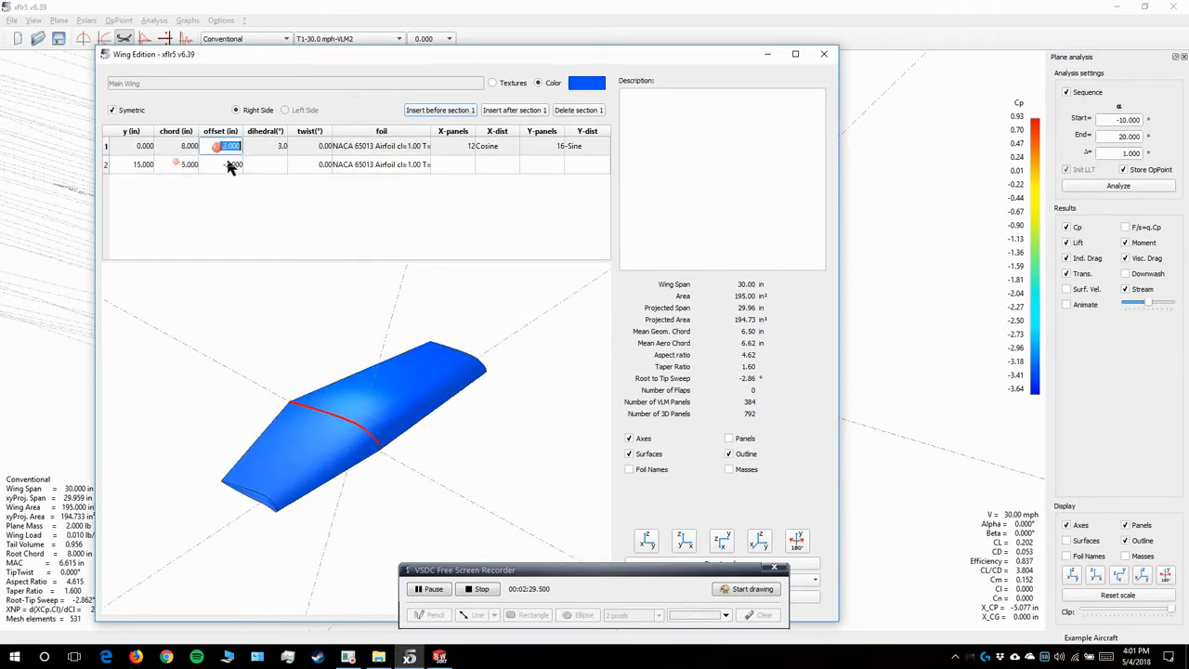
click(229, 169)
drag(446, 445, 477, 457)
drag(367, 430, 358, 449)
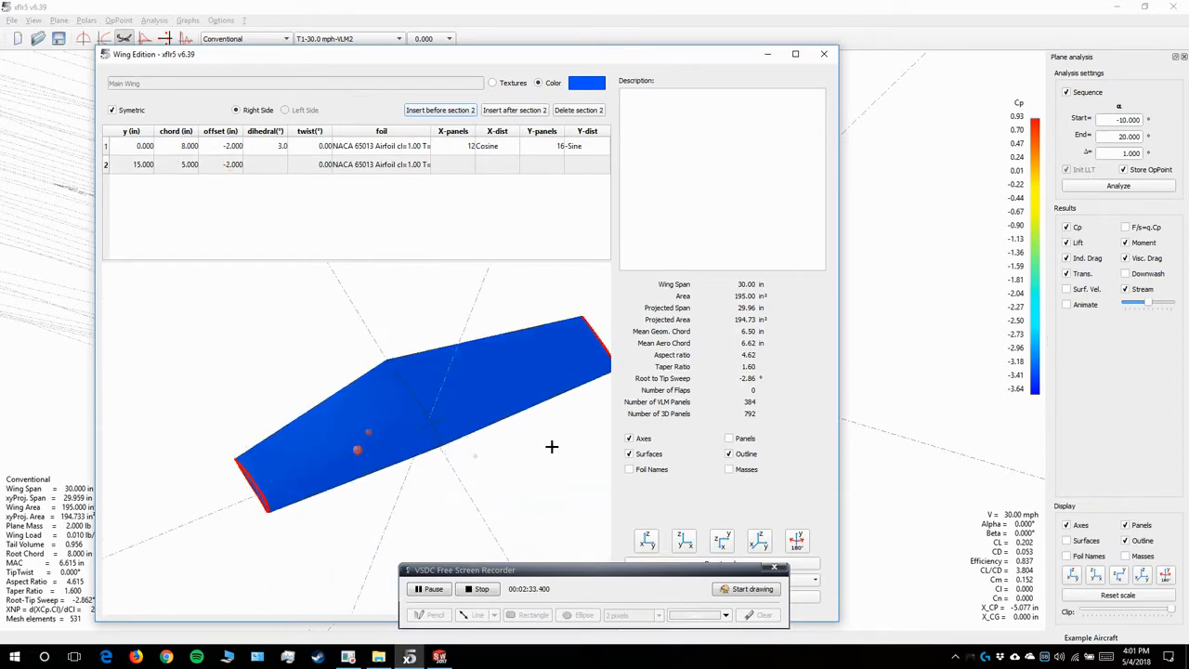
drag(552, 447, 552, 382)
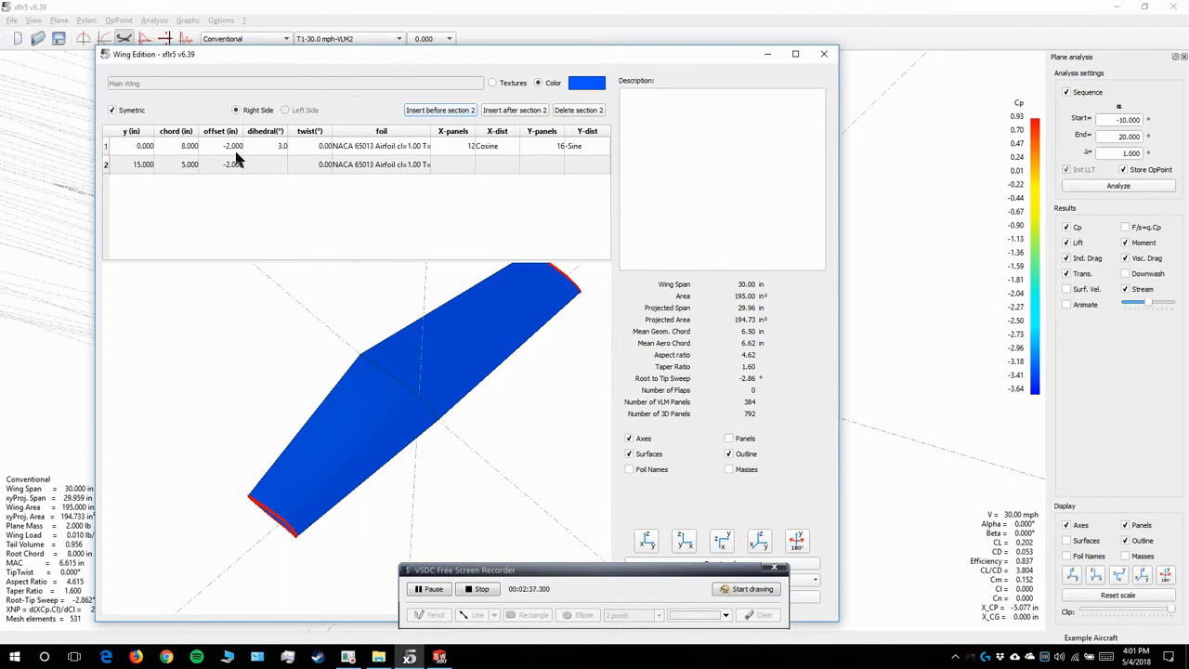
- Examine the root section's dihedral value while viewing the wing straight from the front
click(269, 147)
click(273, 165)
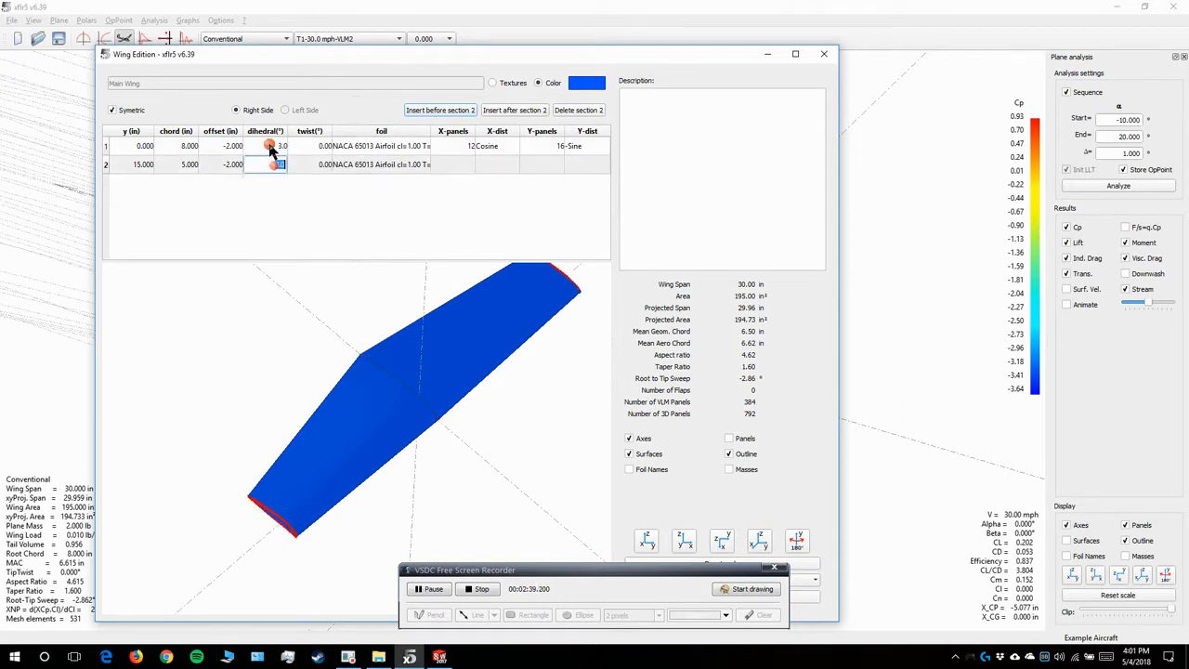
click(270, 146)
drag(453, 417, 404, 338)
click(647, 540)
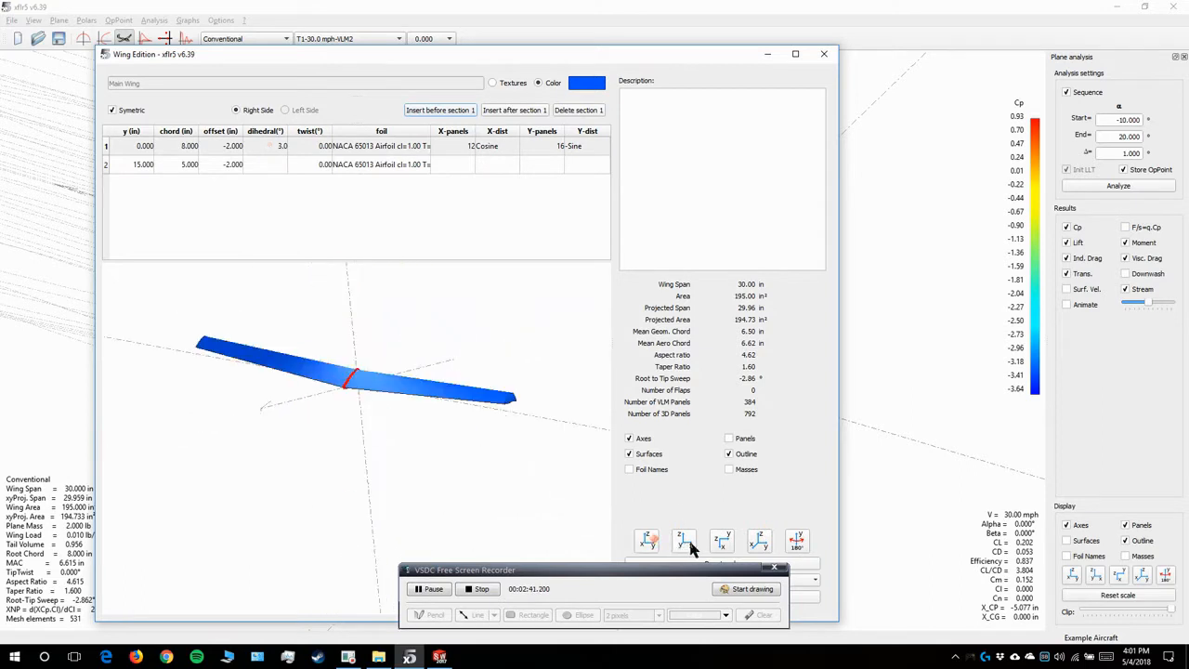
click(265, 154)
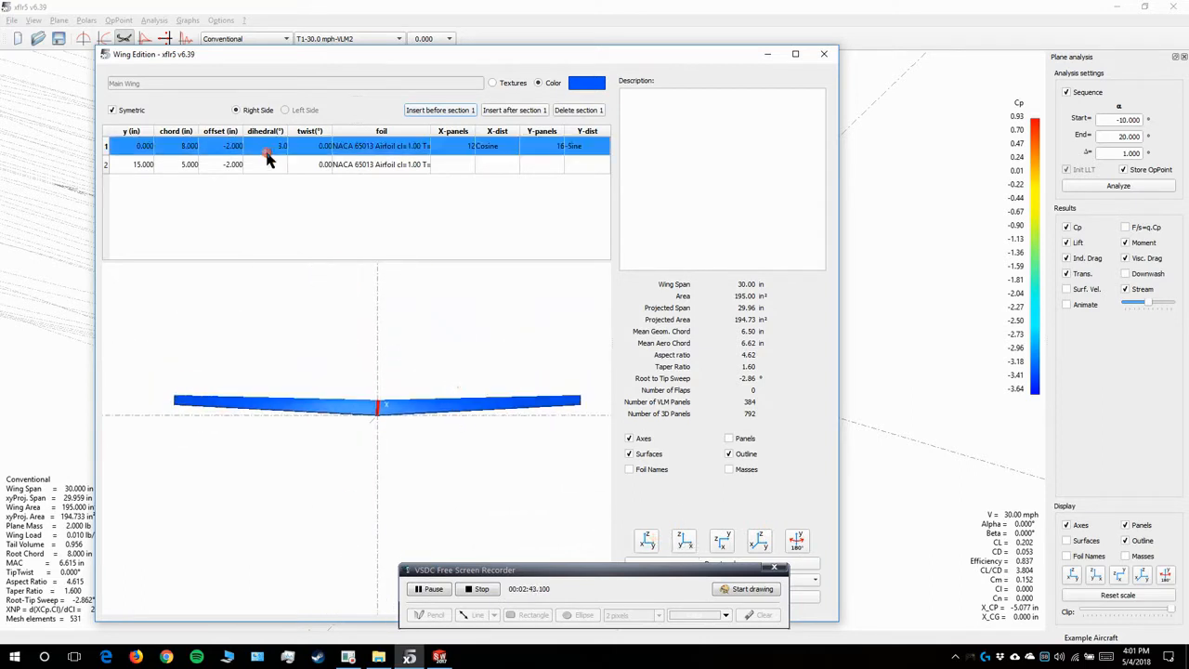
- Preview a 53° dihedral on the wing's root section and restore it to 3°
click(270, 147)
text(53)
key(Return)
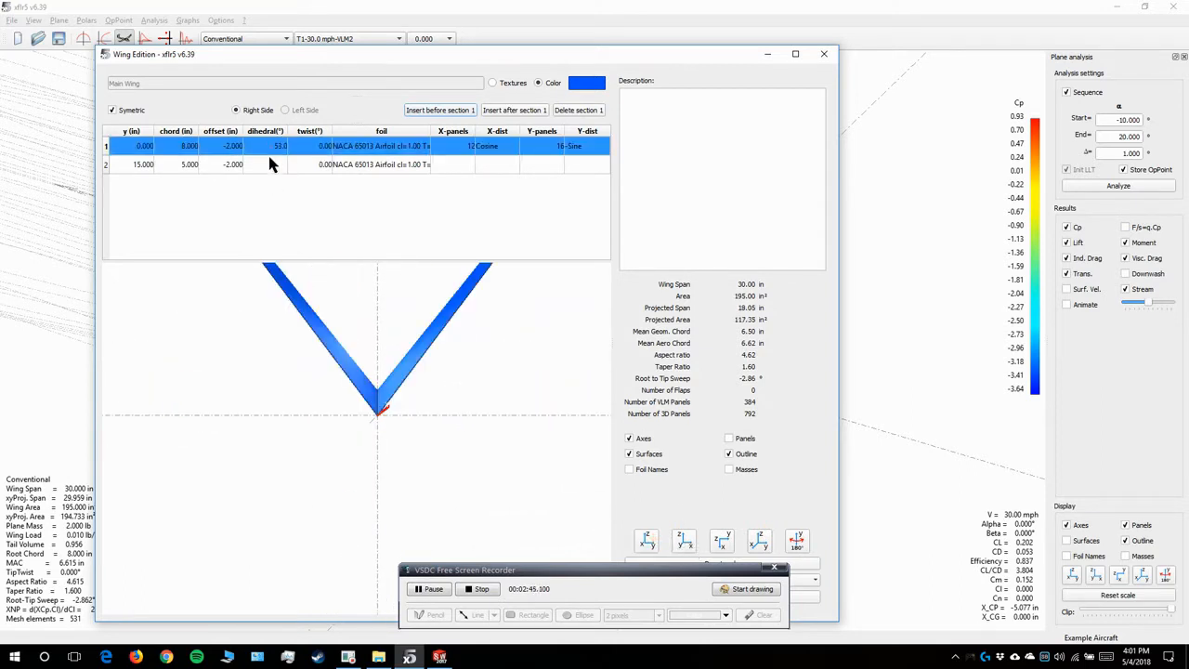
click(271, 147)
text(3)
key(Return)
- Preview a -5° twist on the wing's tip section from the side and restore it to 0°
click(316, 147)
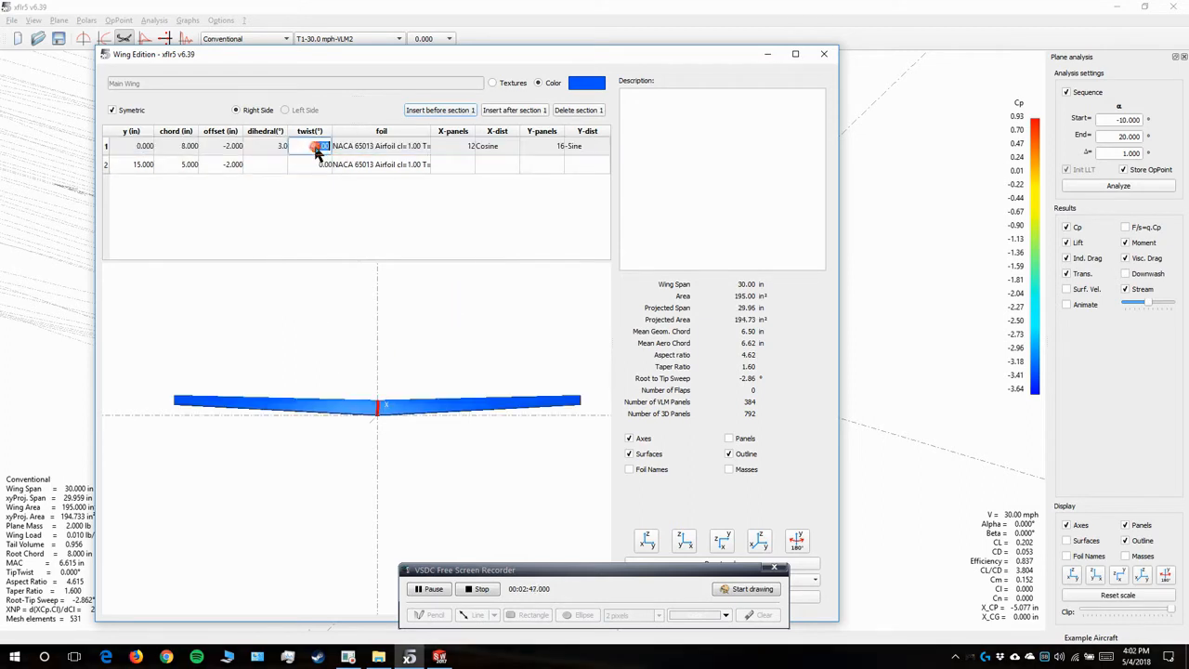
double_click(319, 164)
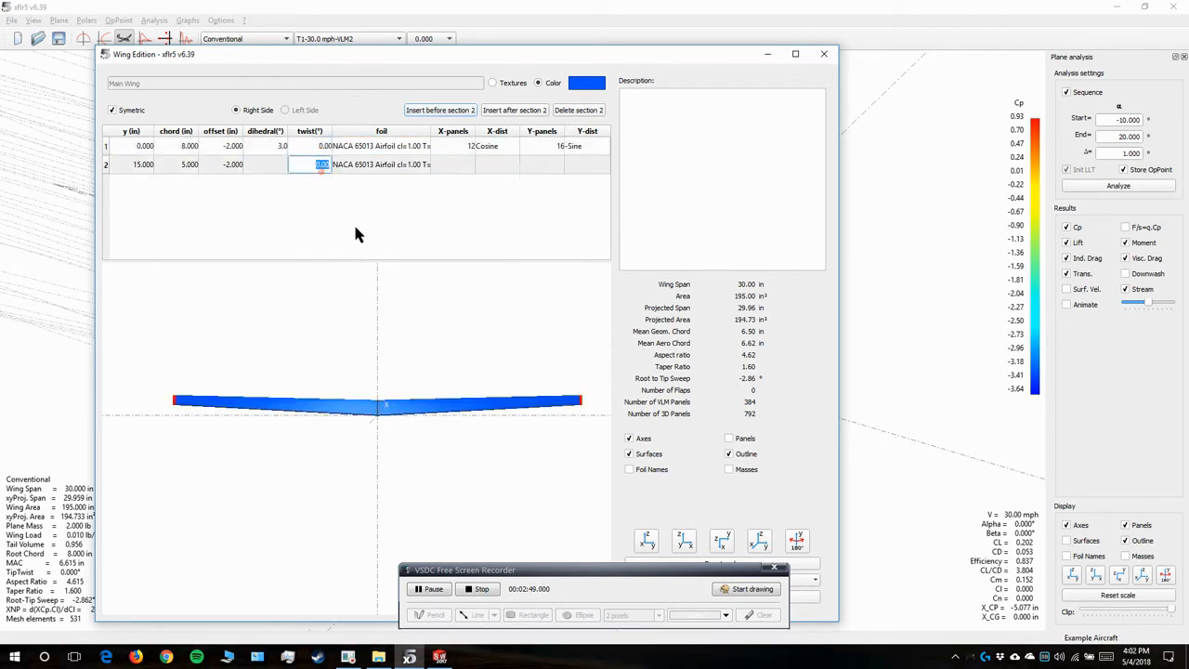
text(-5)
key(Return)
drag(377, 390, 455, 473)
click(477, 164)
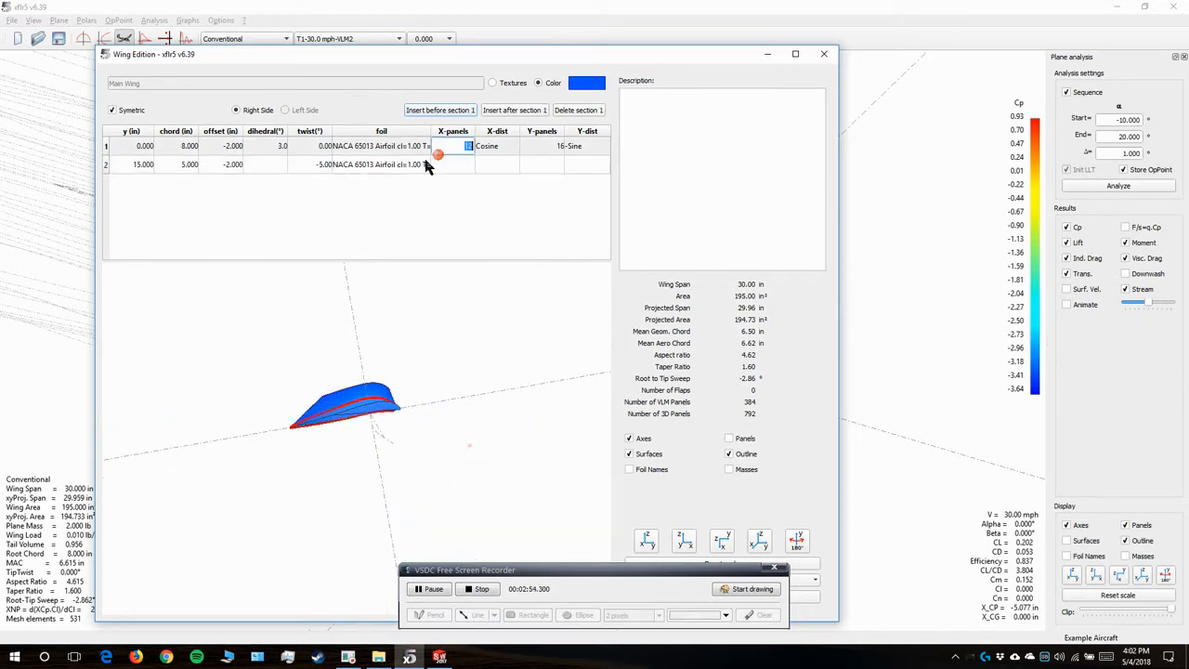
double_click(310, 165)
text(0)
key(Return)
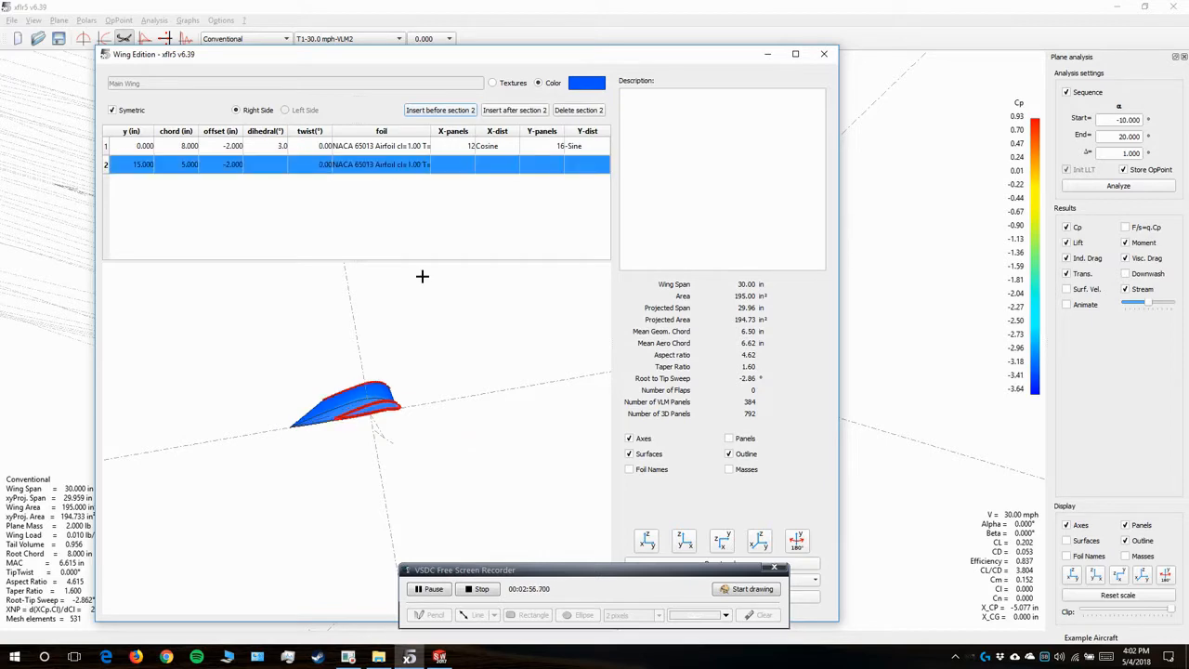
drag(388, 379, 413, 391)
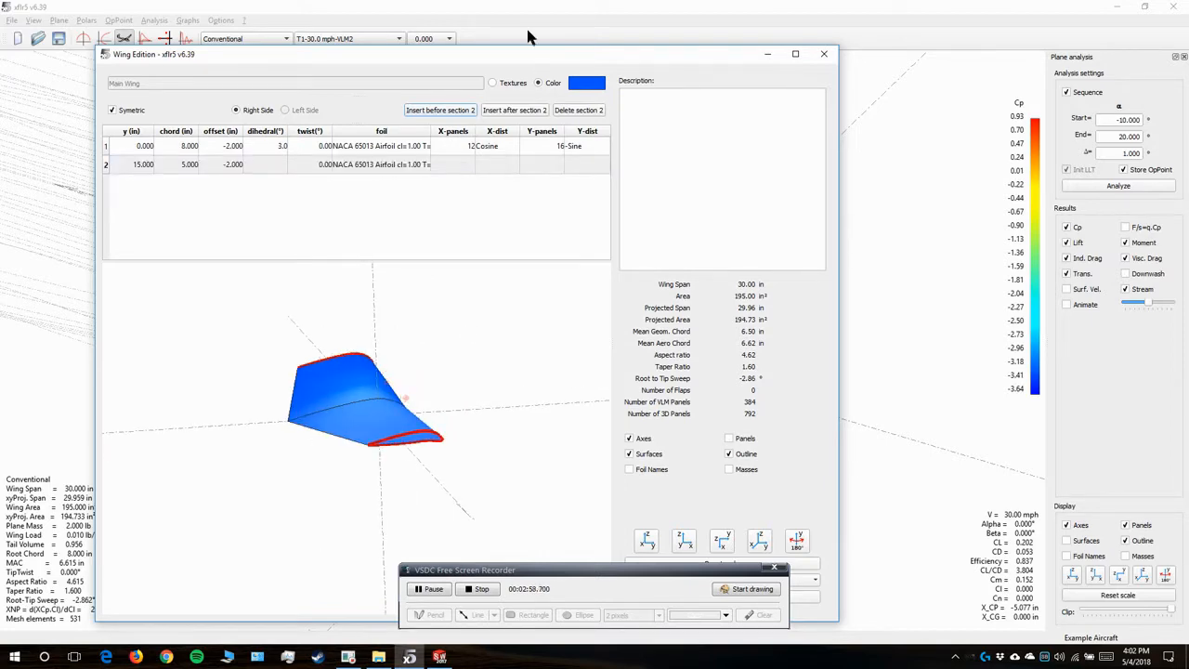
- Open XFLR5 to Solidworks Wing Importer.xlsx from the New folder and tile it side by side with the wing editor
drag(542, 62, 3, 147)
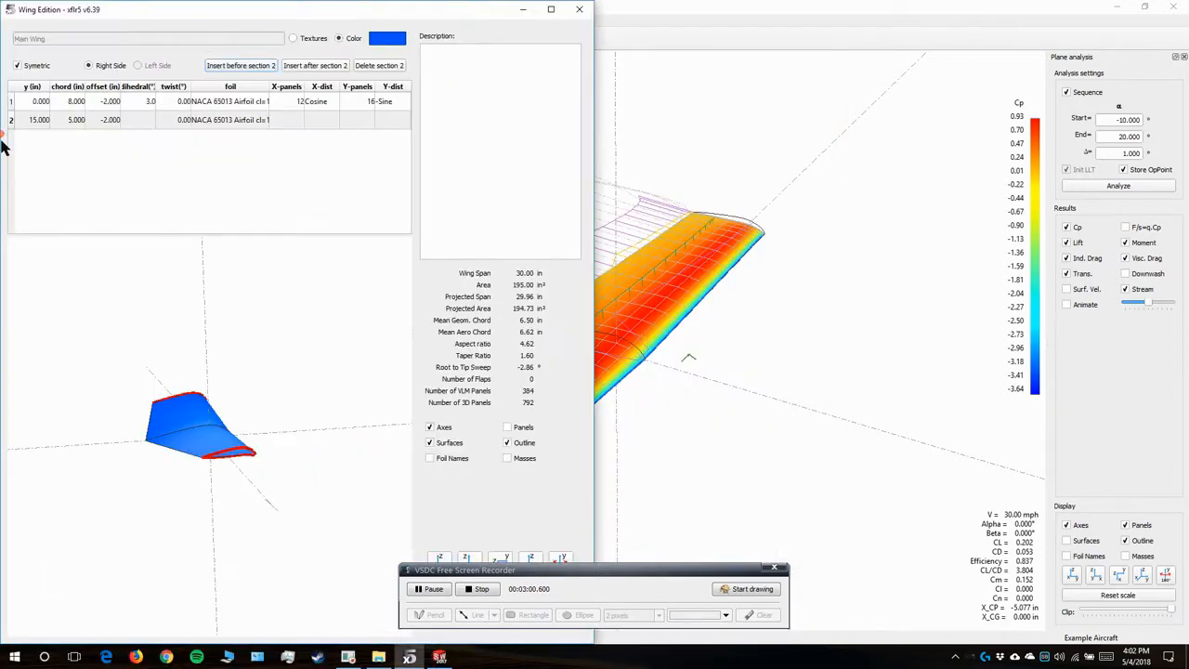
click(378, 656)
key(super+Right)
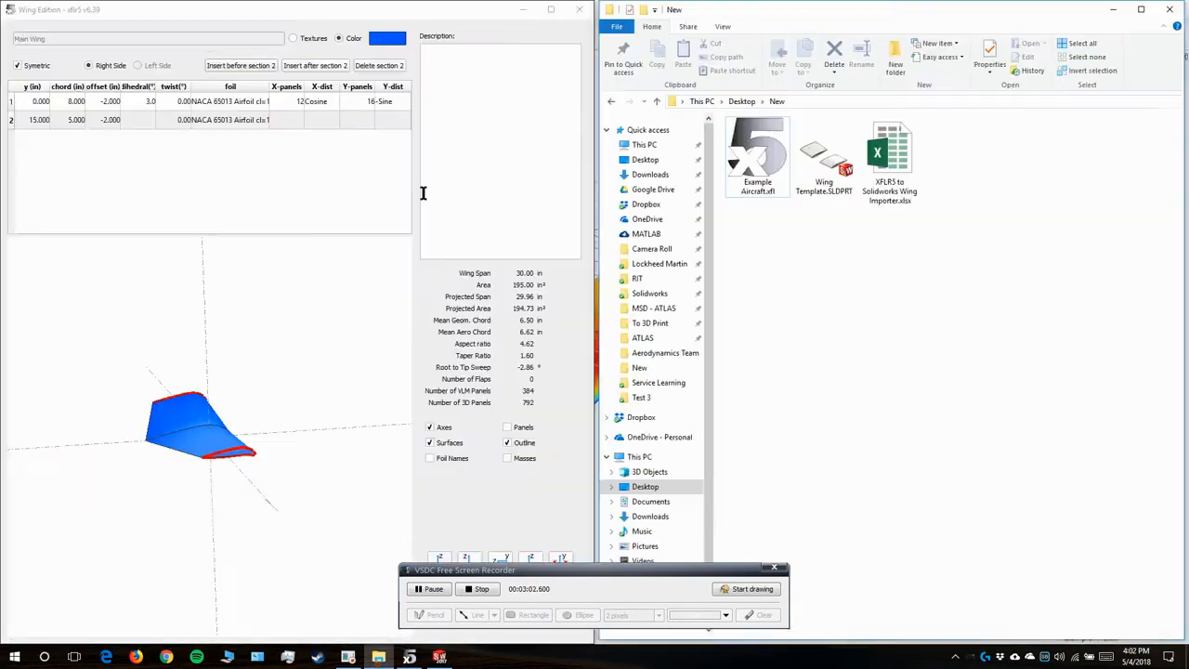
click(883, 170)
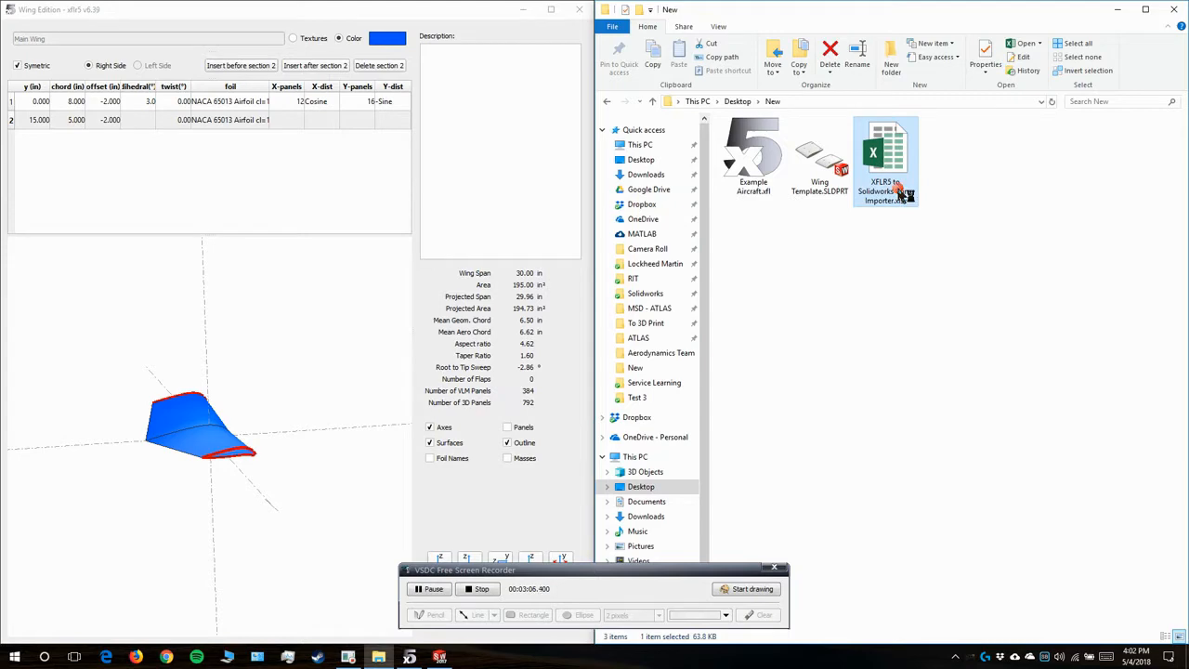
double_click(902, 196)
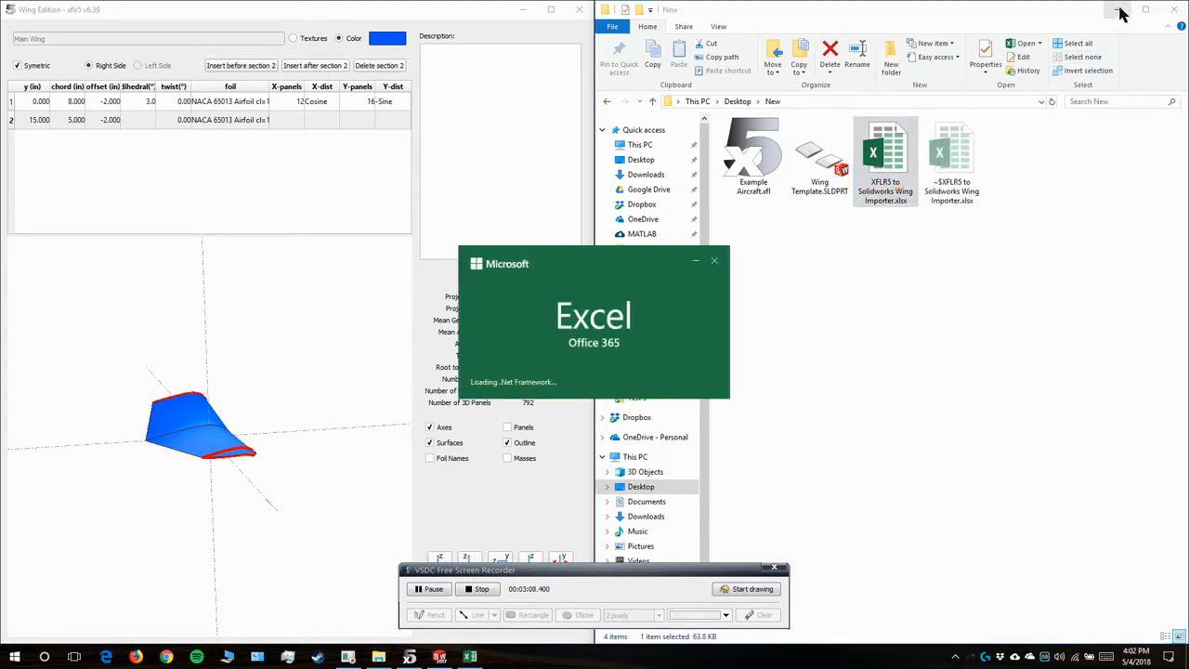
key(super+Right)
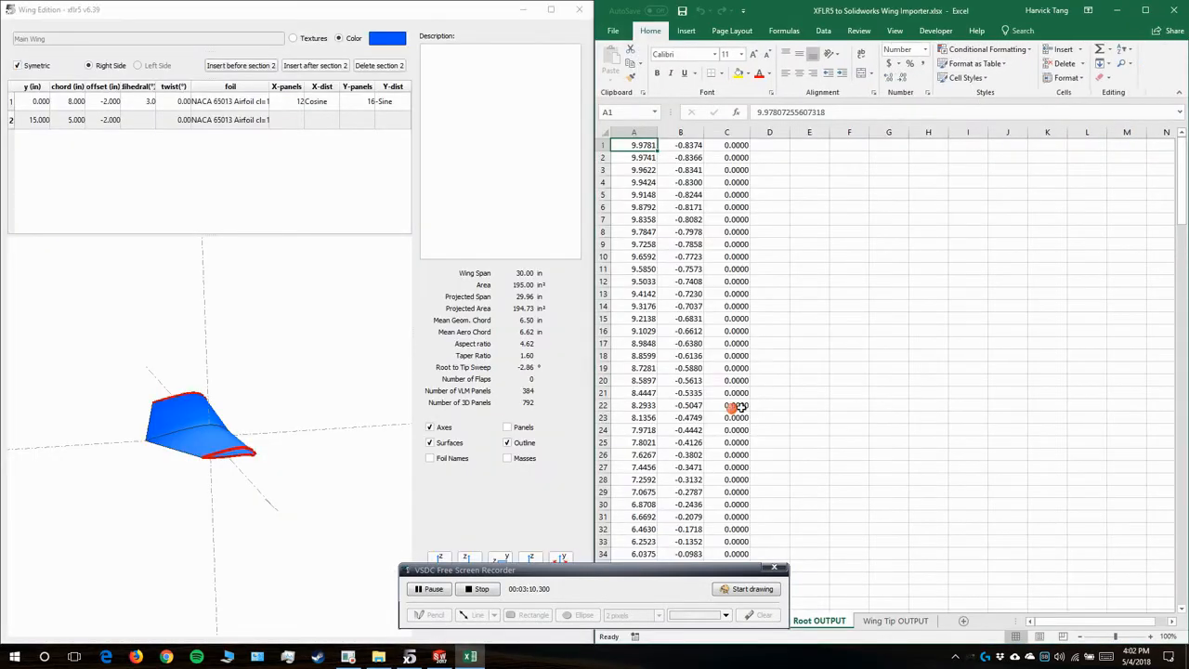
drag(735, 571, 626, 564)
click(623, 558)
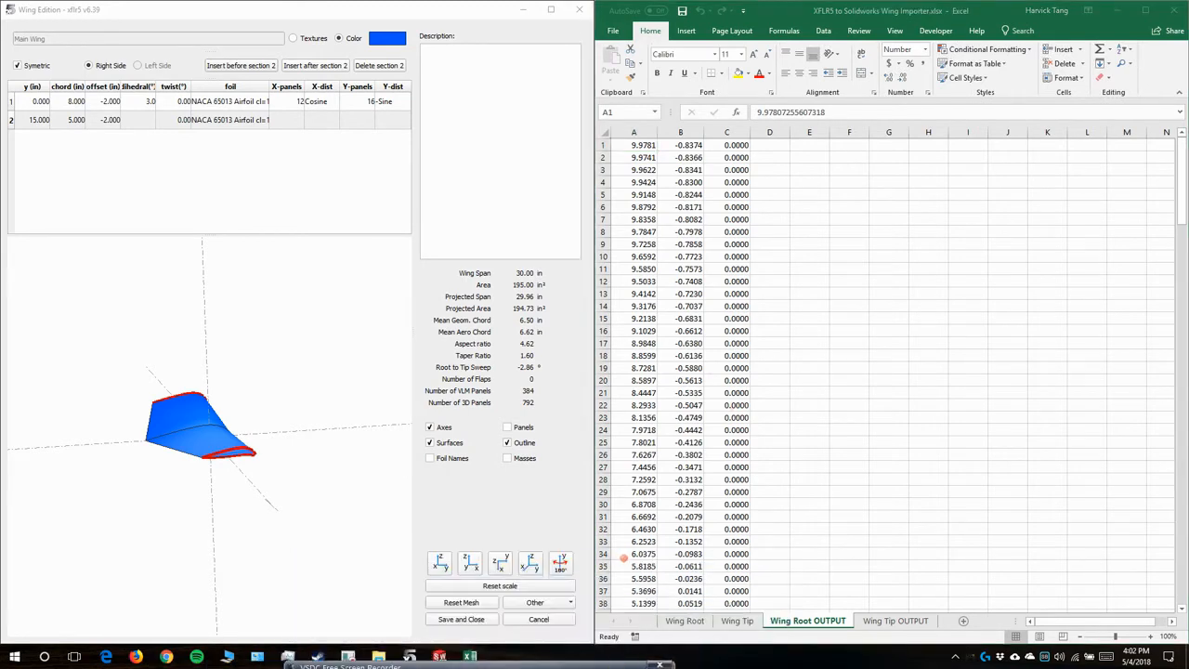
- Examine the Wing Root, Wing Tip, Wing Root OUTPUT and Wing Tip OUTPUT sheets of the importer workbook, ending on Wing Root
click(690, 625)
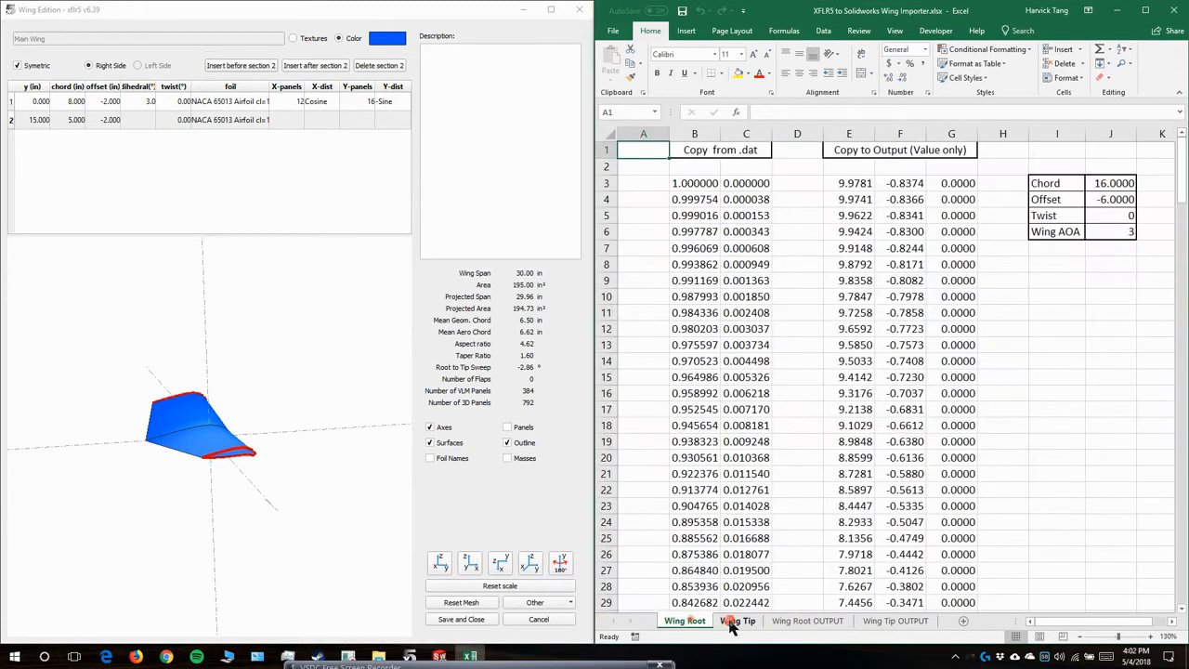
click(685, 623)
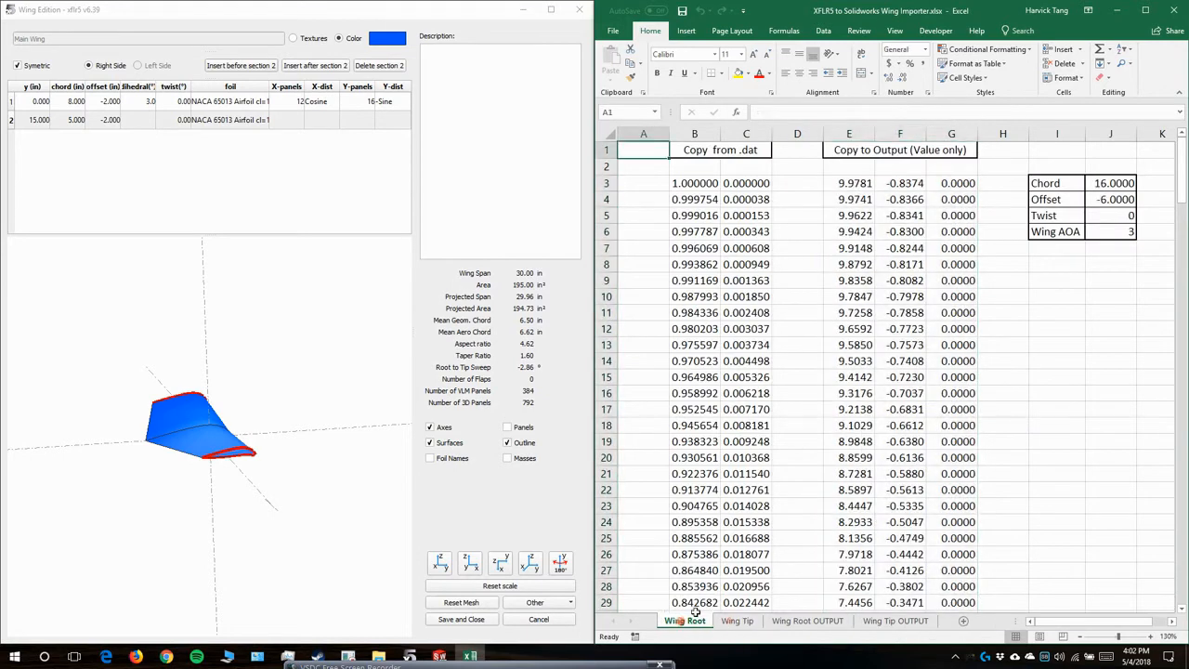
click(805, 620)
click(892, 621)
click(685, 621)
click(736, 623)
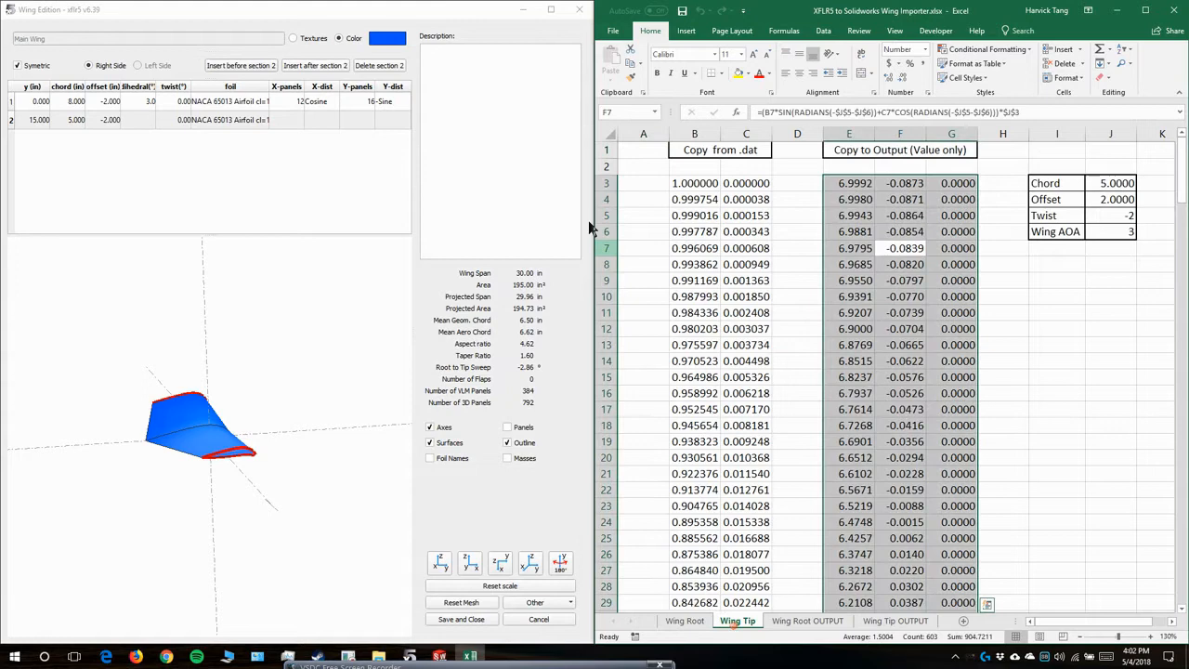
click(636, 152)
click(807, 621)
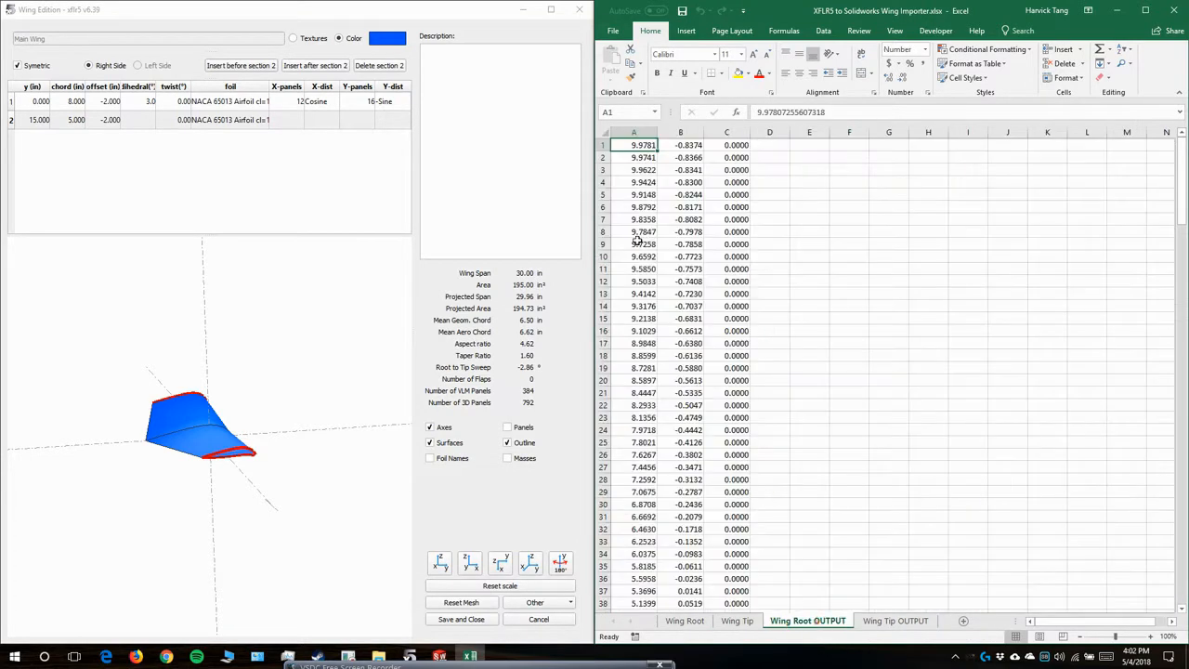
click(894, 620)
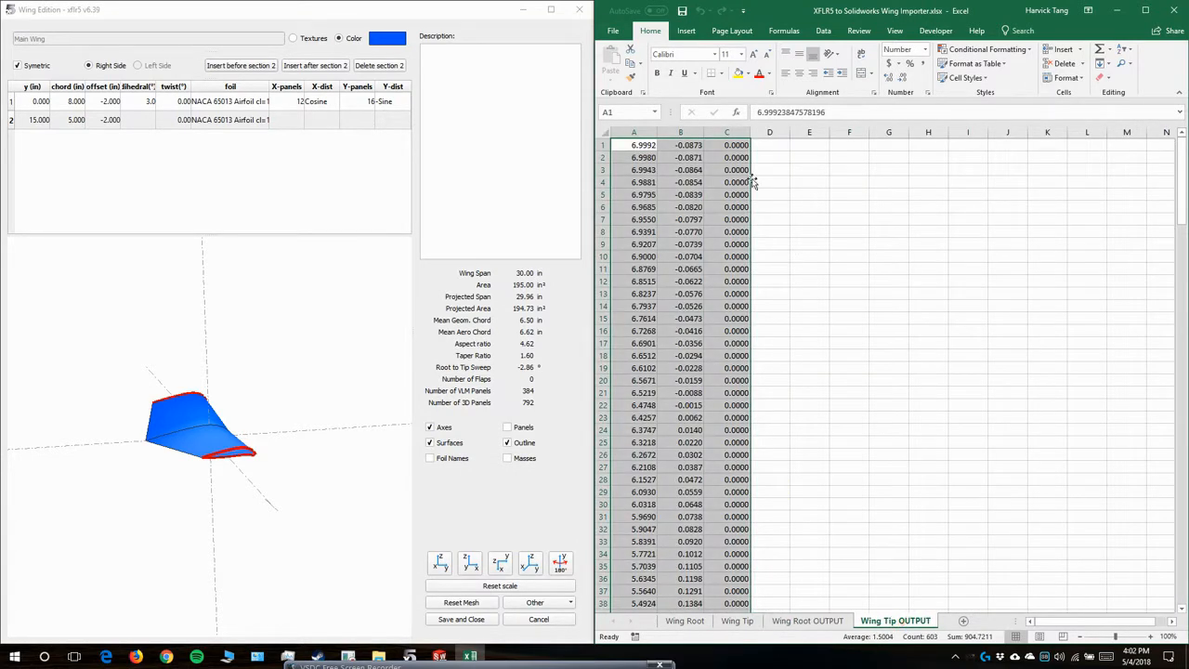
click(628, 145)
click(685, 621)
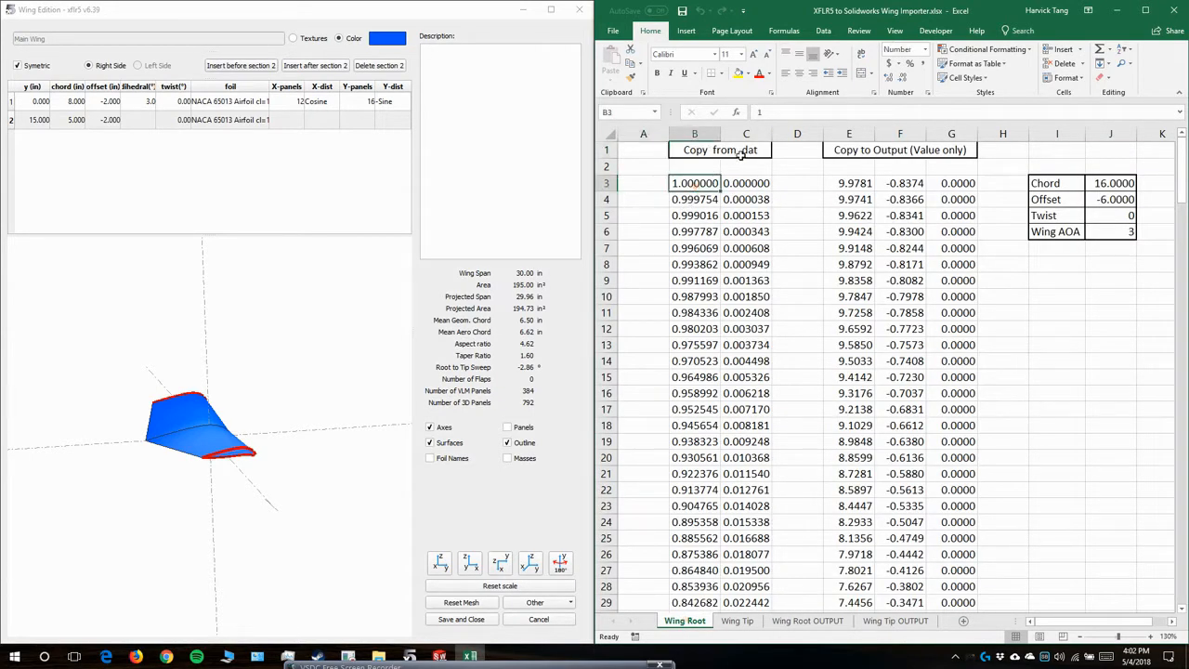
- Return to xflr5 and close the main wing editor without saving the changes
click(314, 213)
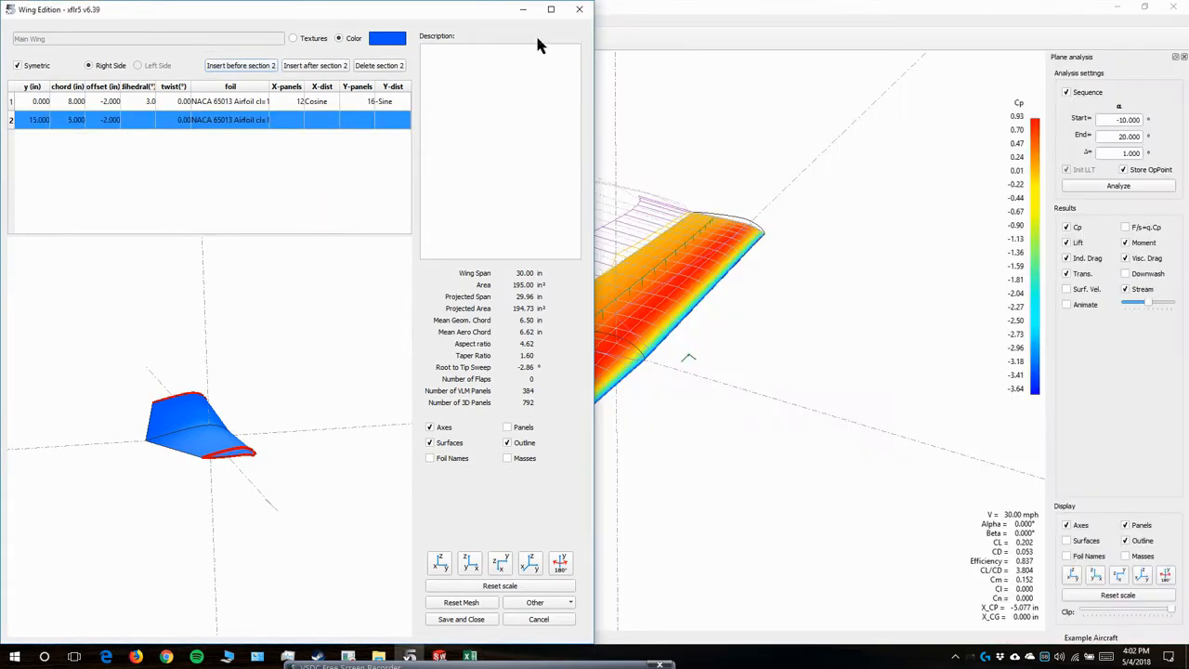
click(579, 9)
click(313, 342)
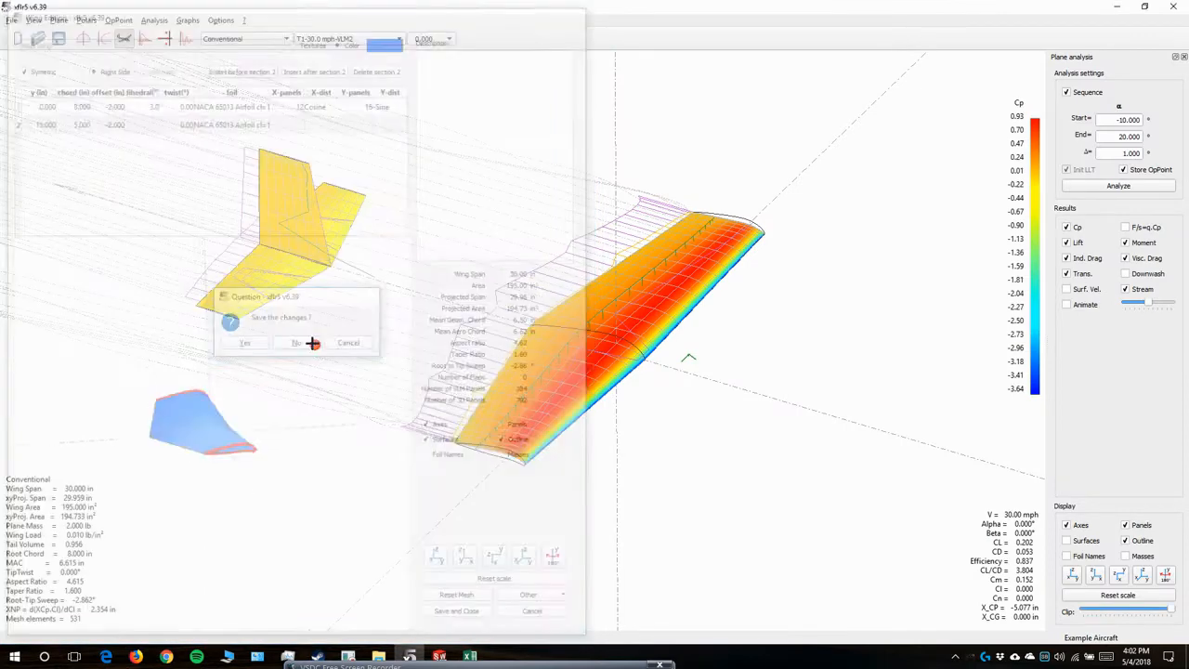
- Try to switch xflr5 to the Direct Foil Design module and dismiss the program error
click(11, 20)
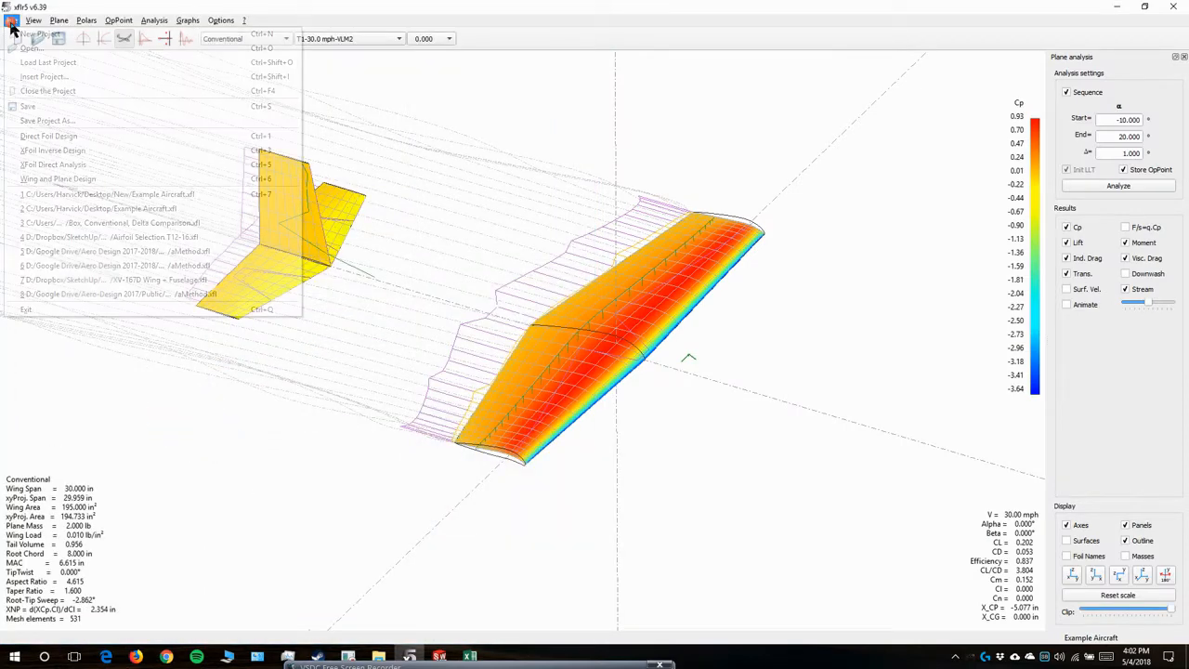
click(52, 137)
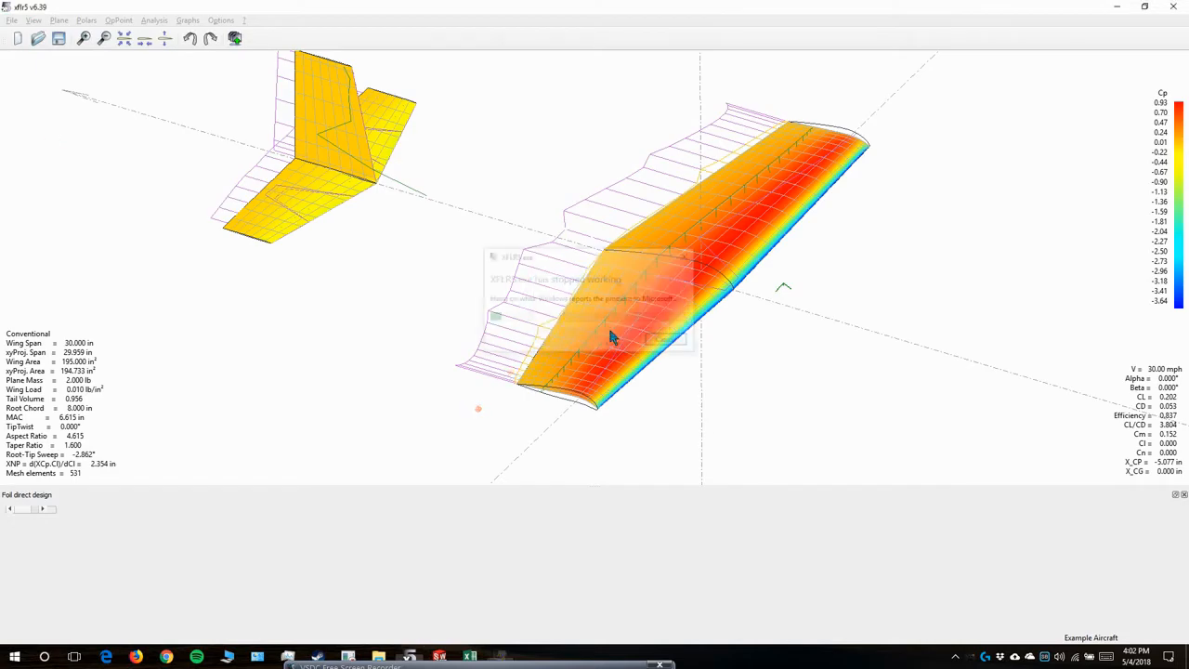
click(668, 343)
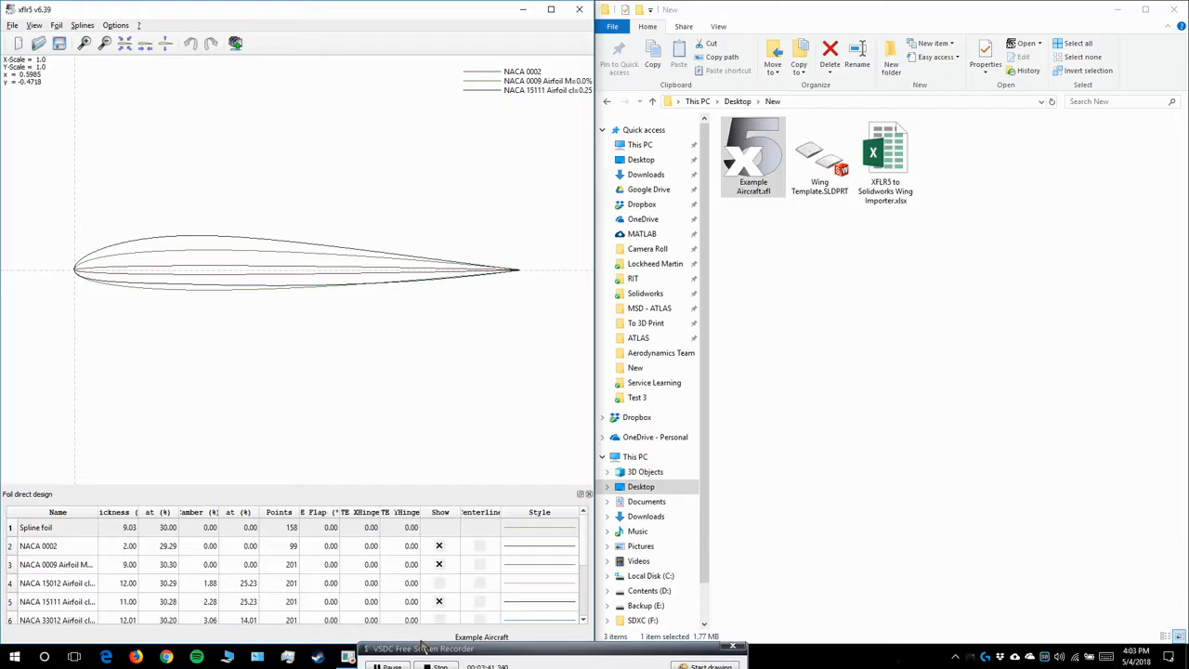
- Export the NACA 65013 foil as a .dat foil file into the New folder, keeping the suggested file name
click(93, 565)
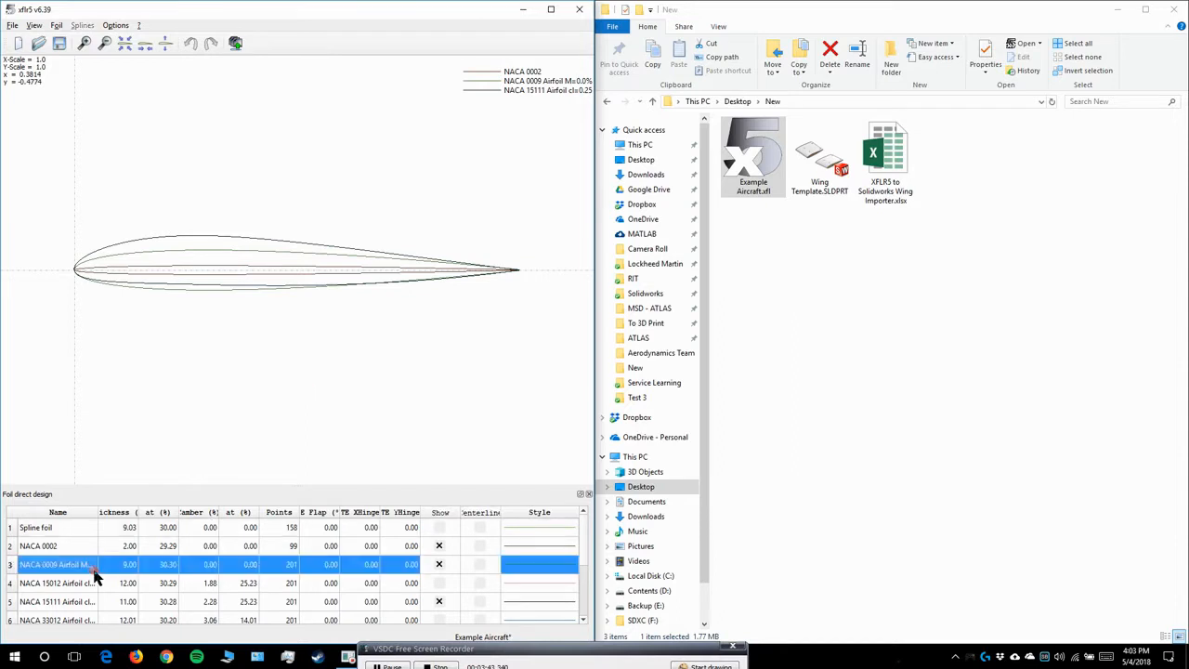
click(96, 600)
scroll(96, 600, down, 2)
click(91, 614)
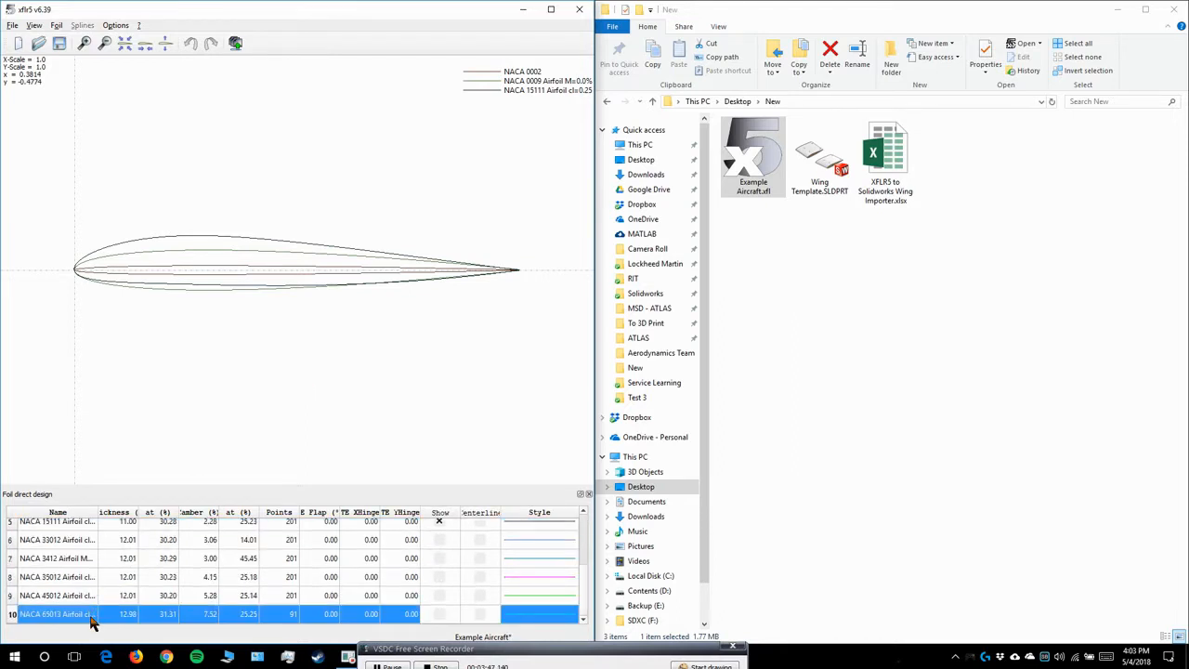
right_click(86, 624)
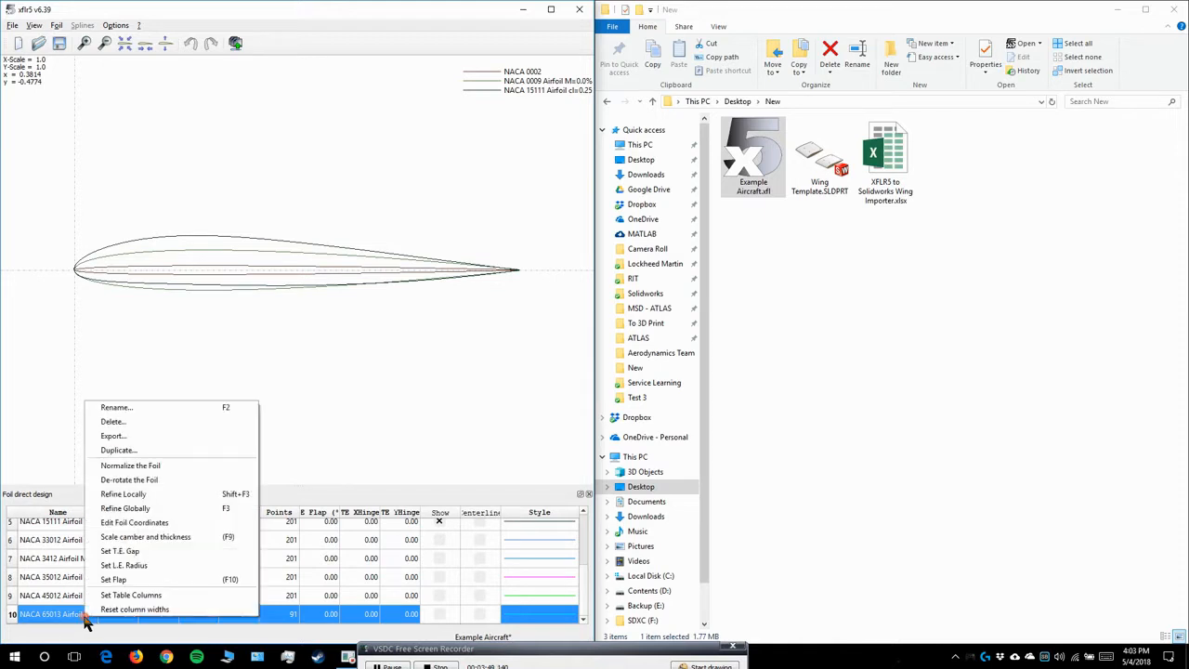
click(113, 436)
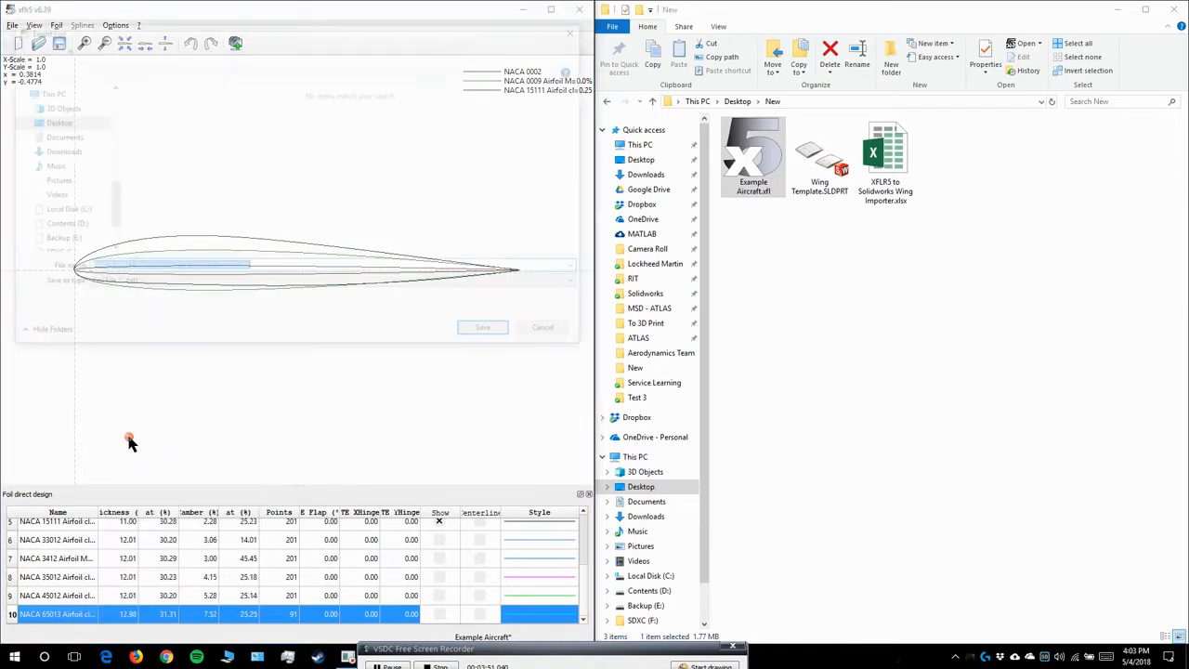
scroll(74, 128, up, 2)
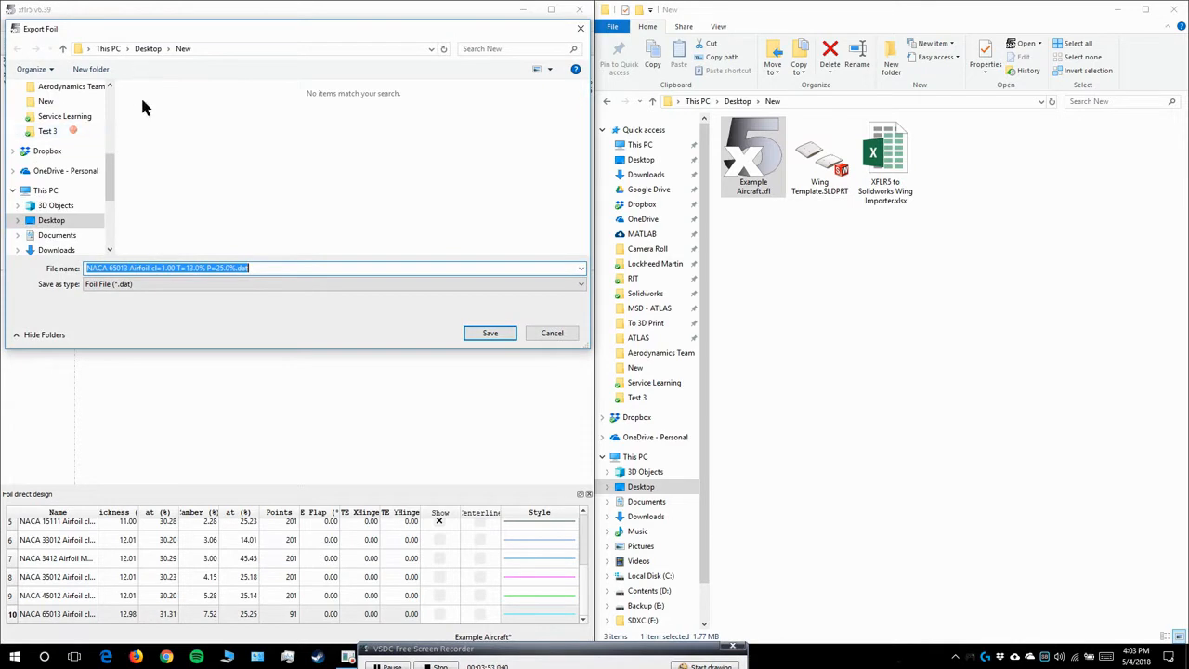
click(287, 284)
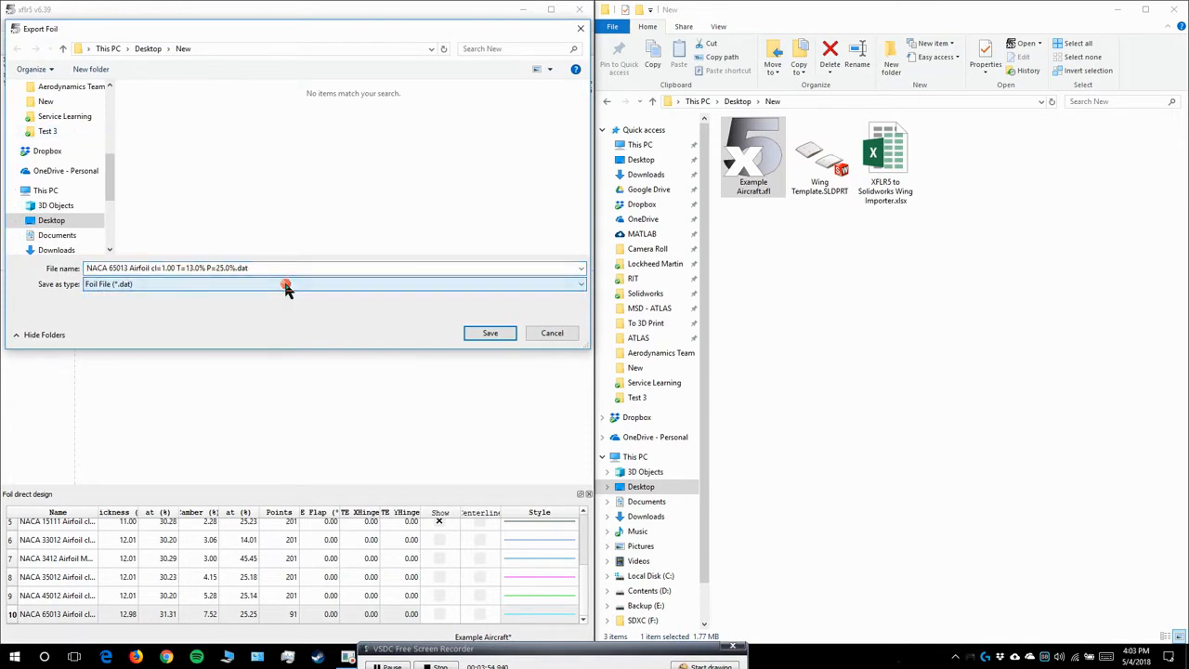
click(501, 333)
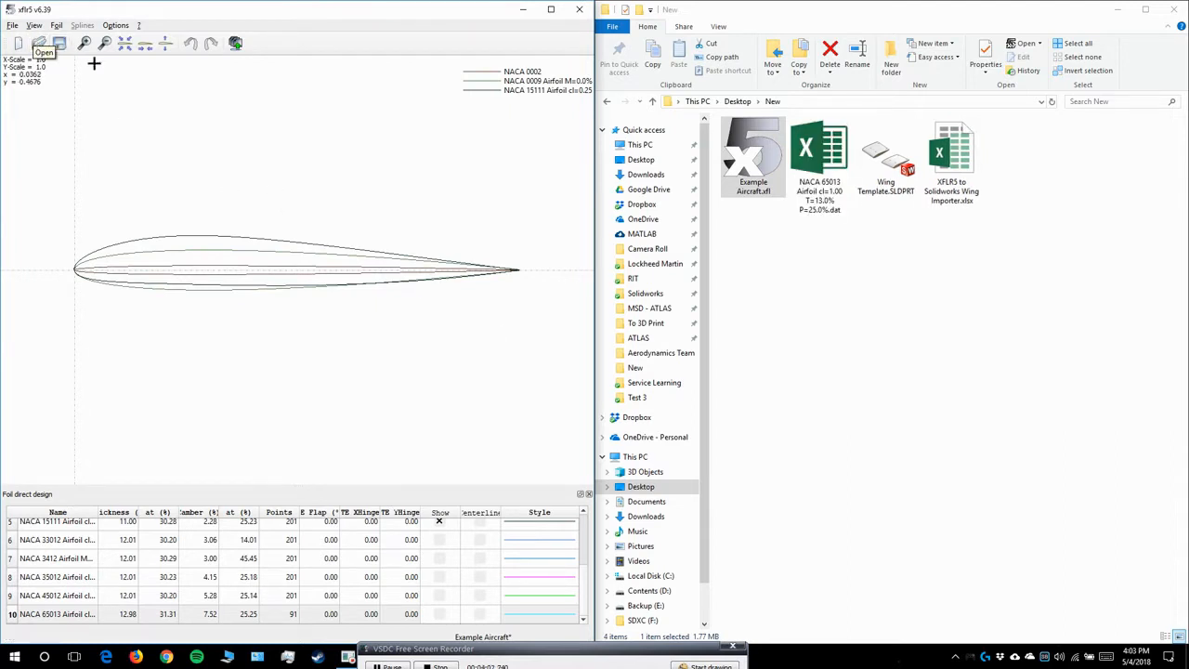
- Return xflr5 to the plane analysis view and open the main wing's editor, tiled beside the New folder window
click(372, 203)
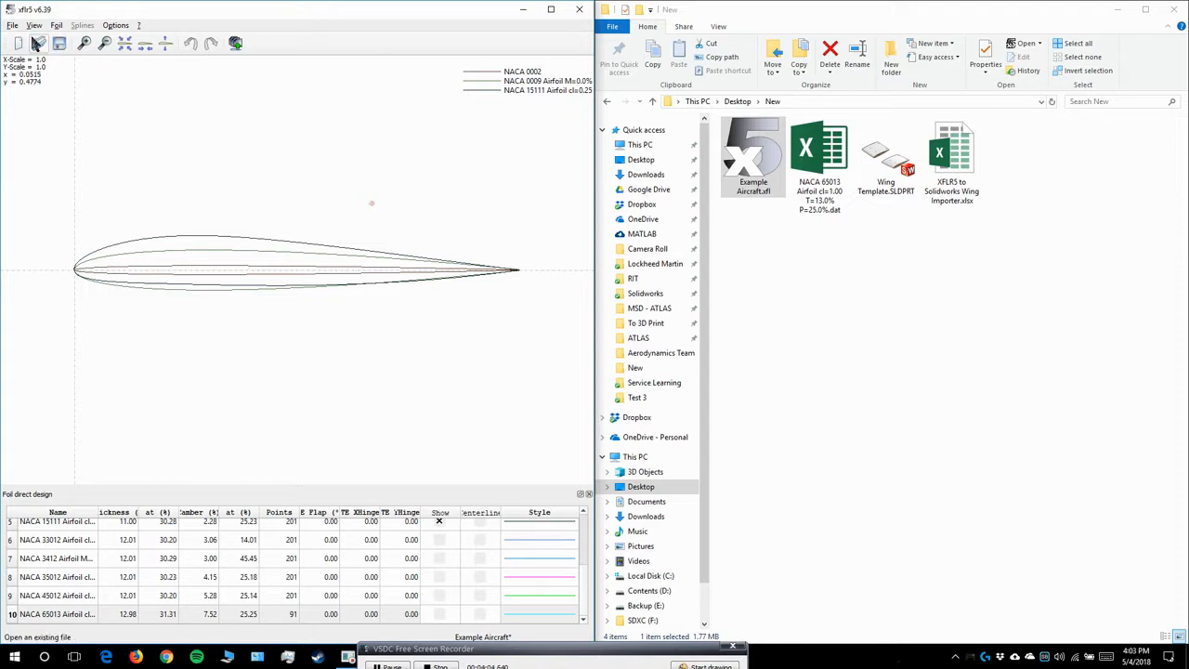
click(12, 25)
click(53, 185)
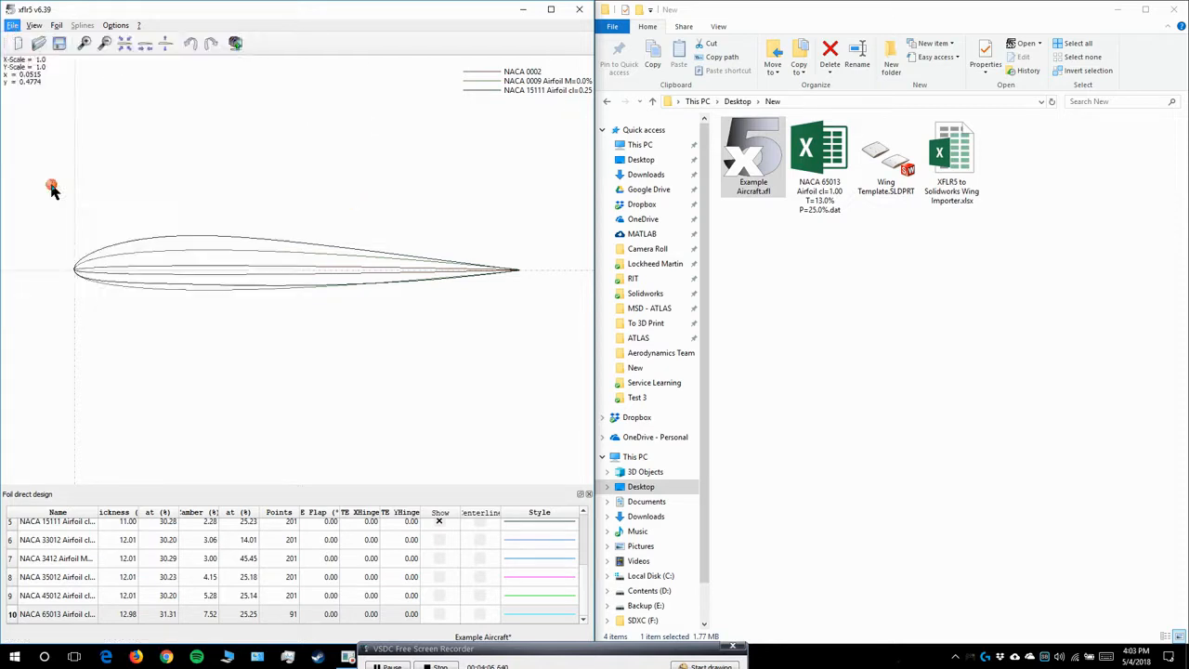
drag(255, 386, 293, 405)
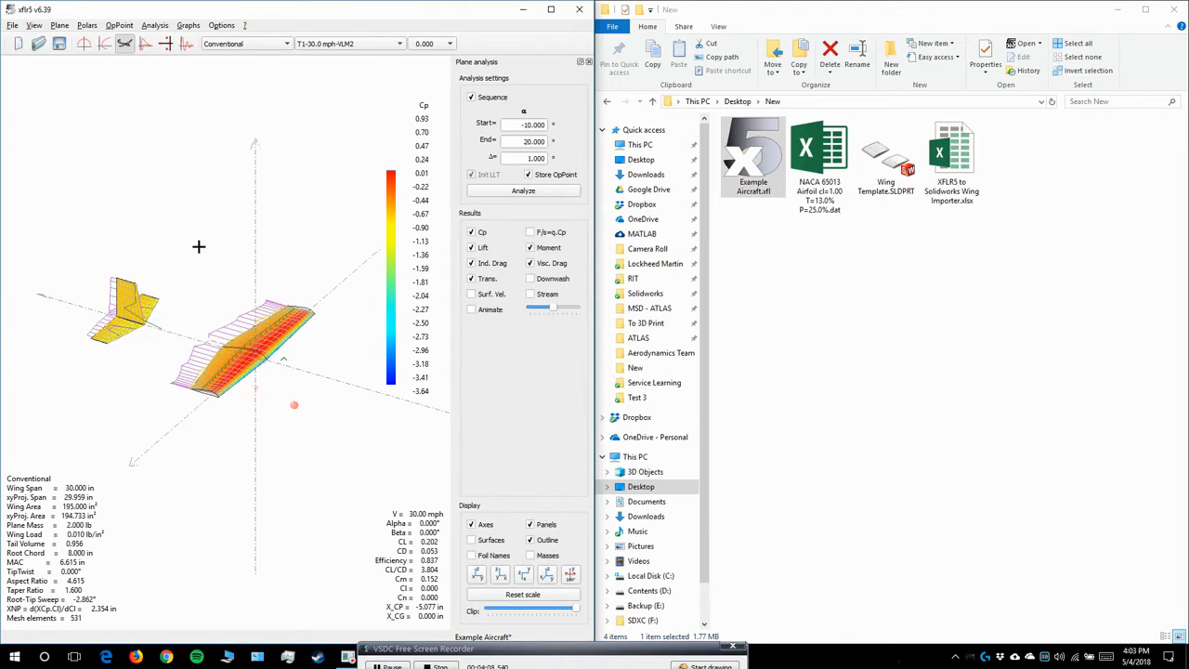
drag(198, 246, 198, 247)
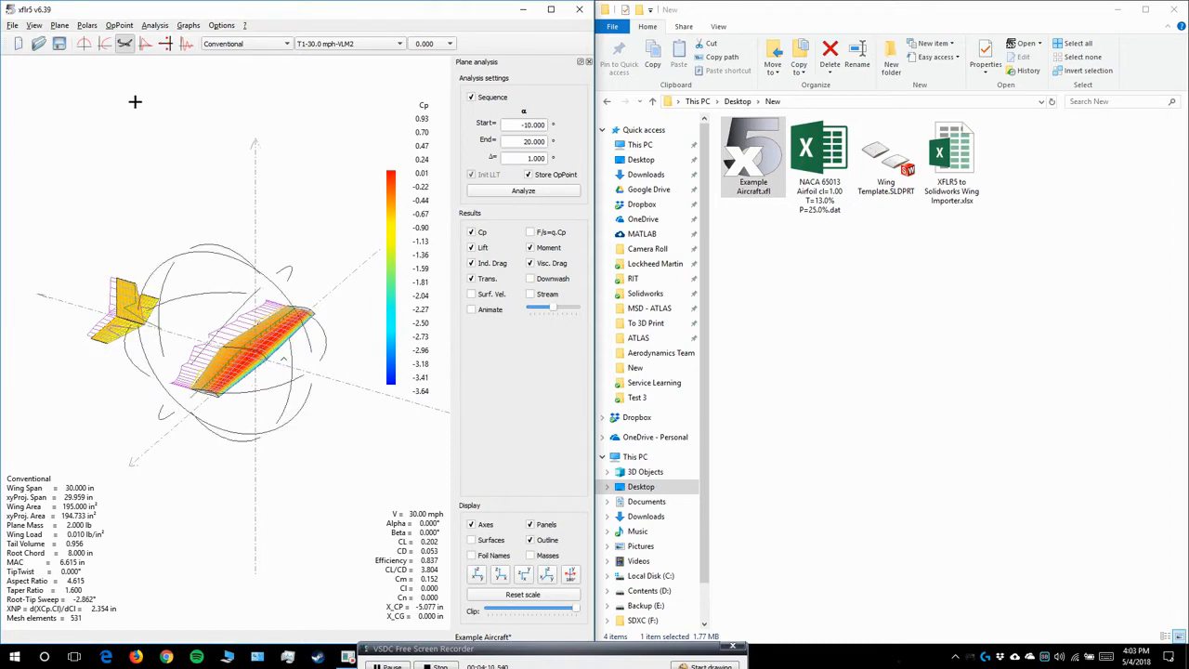
key(F10)
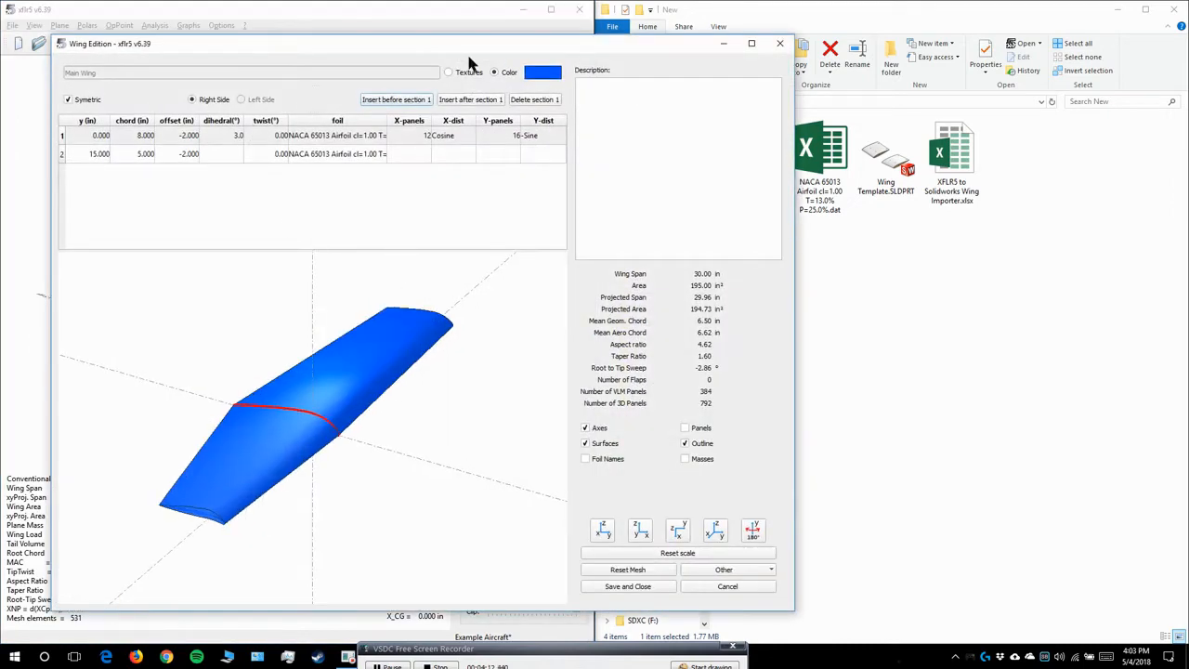
key(super+Left)
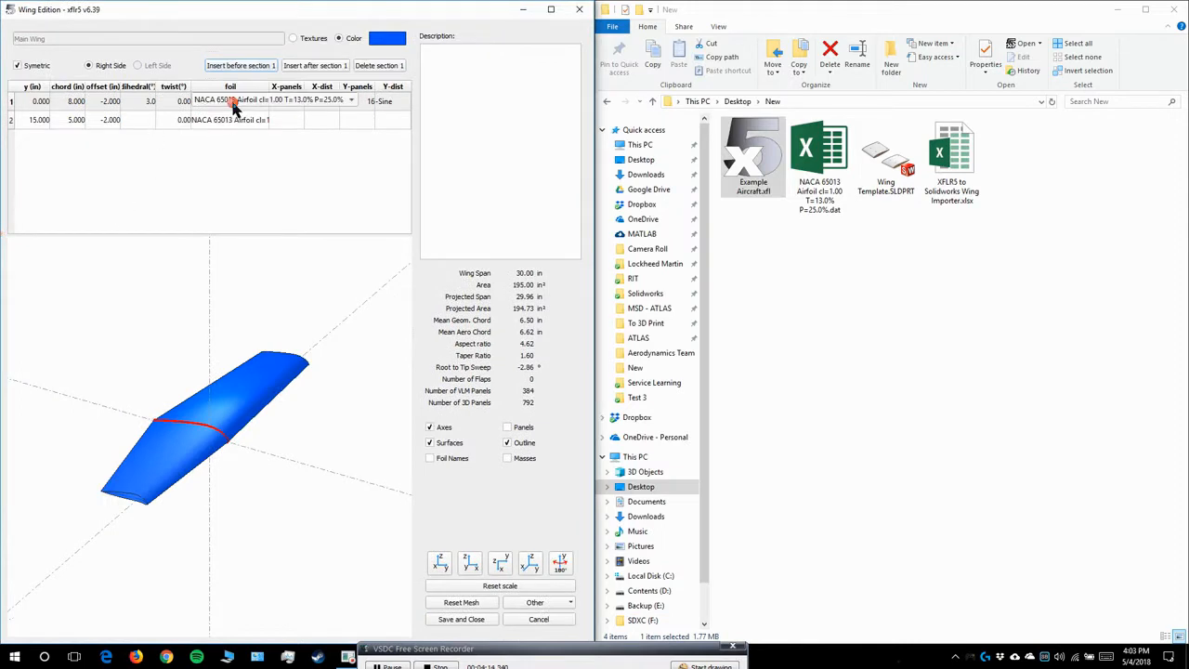
- Check which foil is assigned to the root and tip sections of the main wing
click(233, 125)
click(235, 157)
click(224, 119)
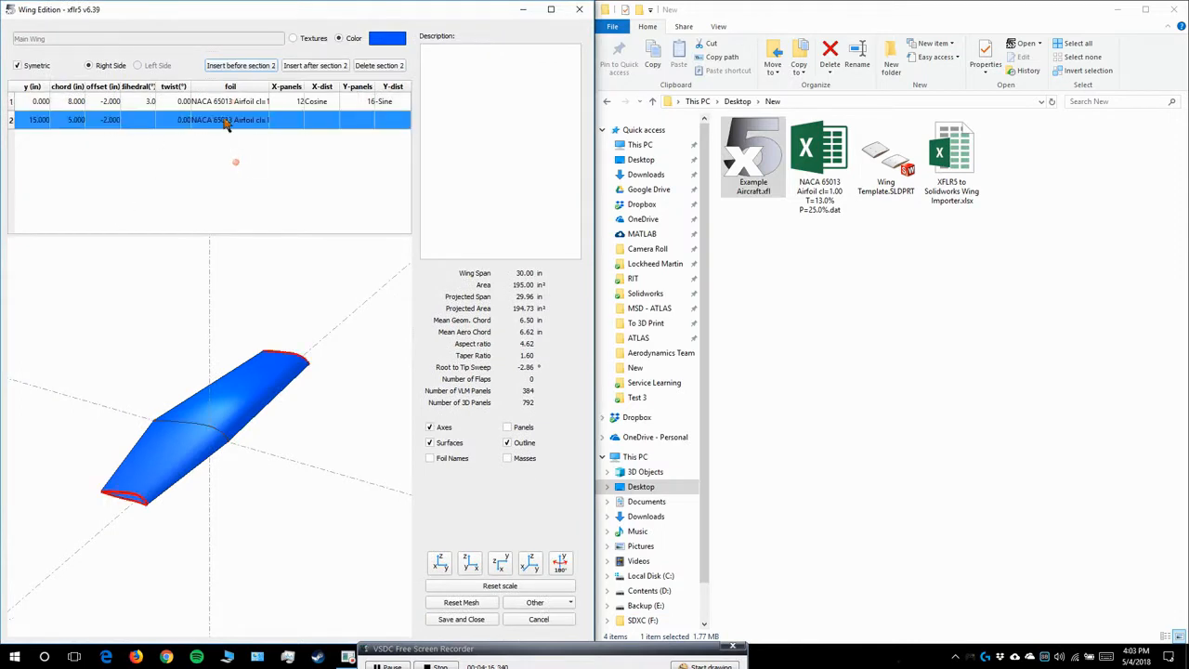
- Open the exported NACA 65013 .dat file from the New folder in Excel and tile it beside the importer workbook
click(854, 293)
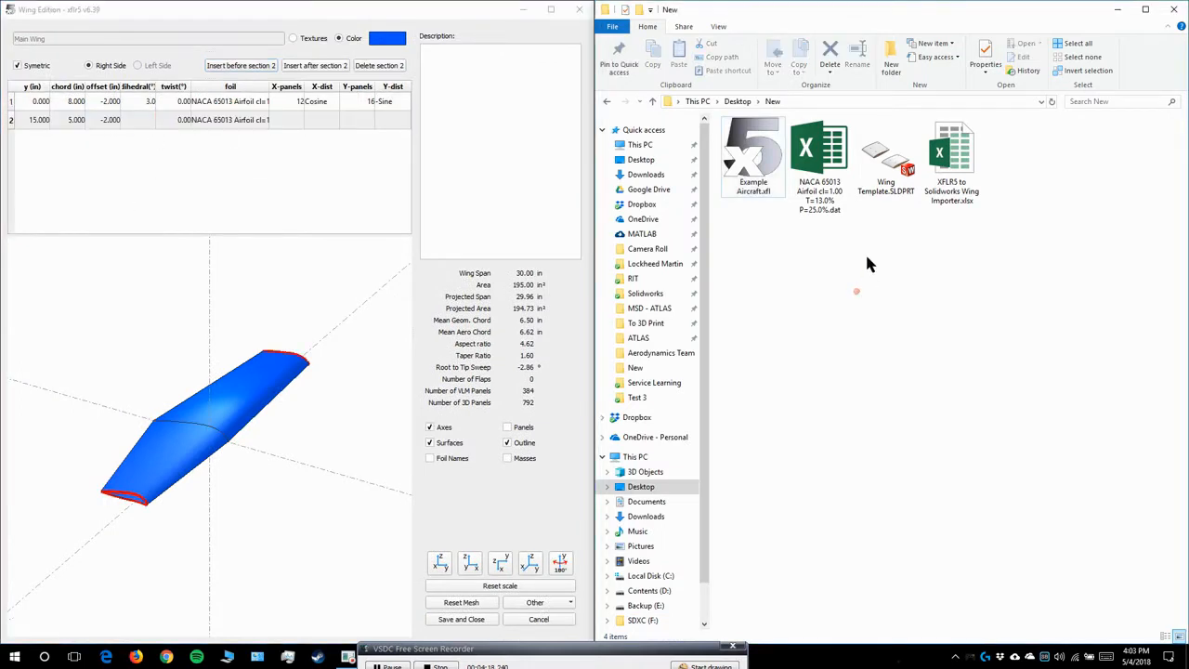
click(821, 191)
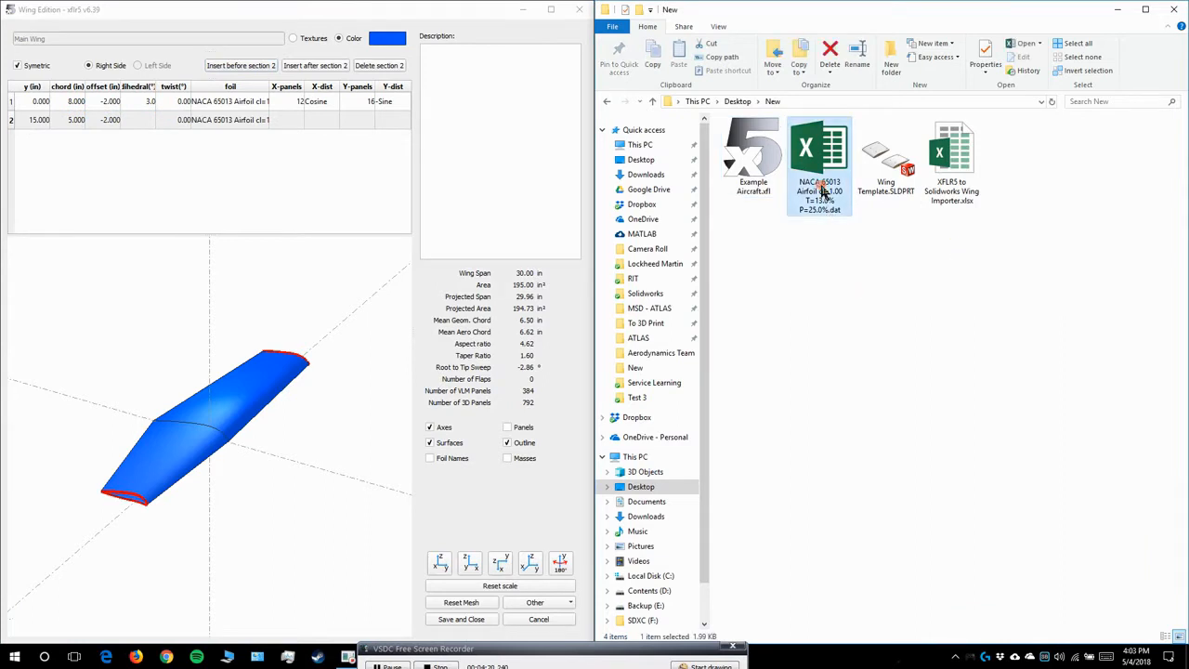
right_click(810, 155)
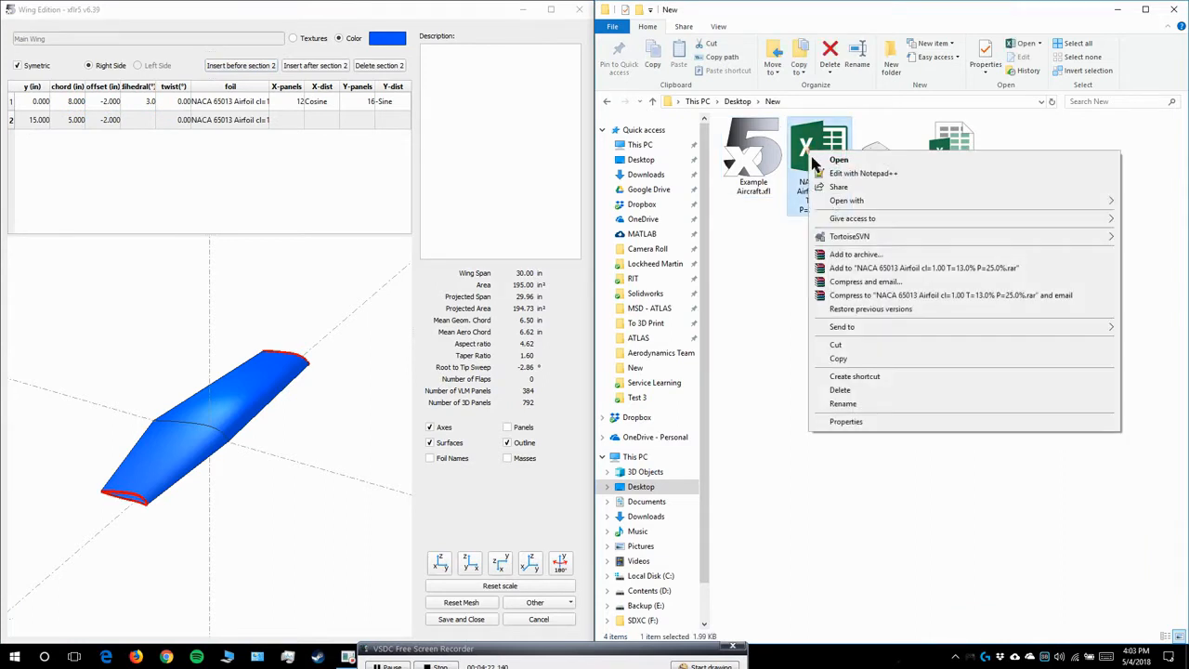
click(785, 276)
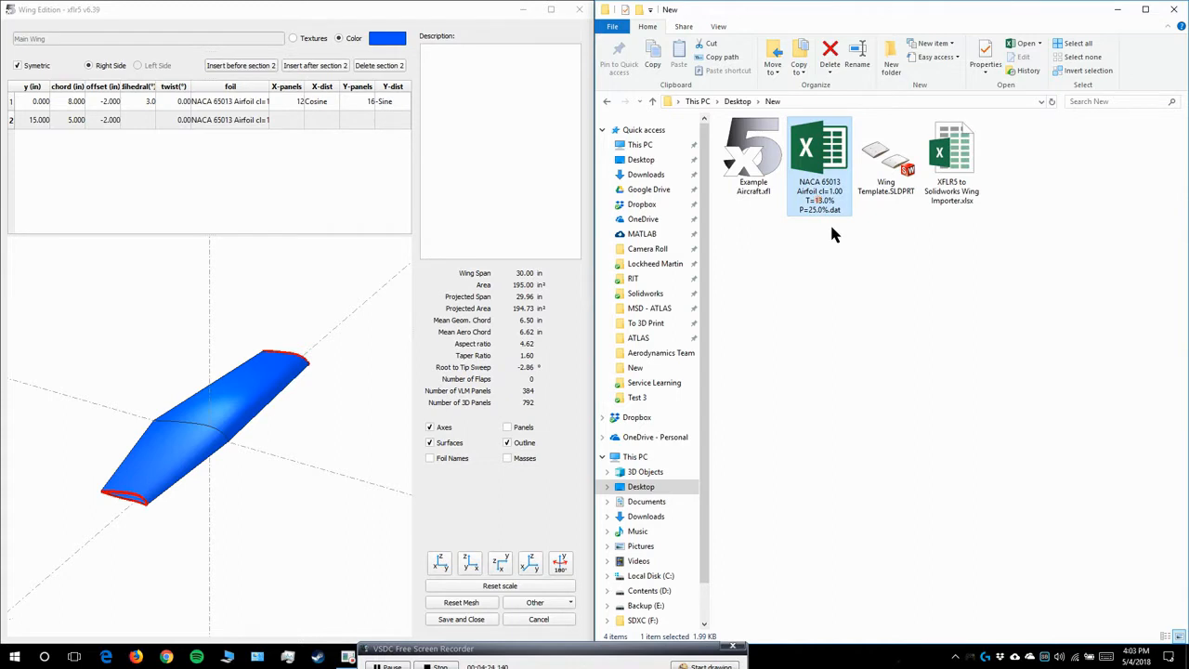
right_click(823, 164)
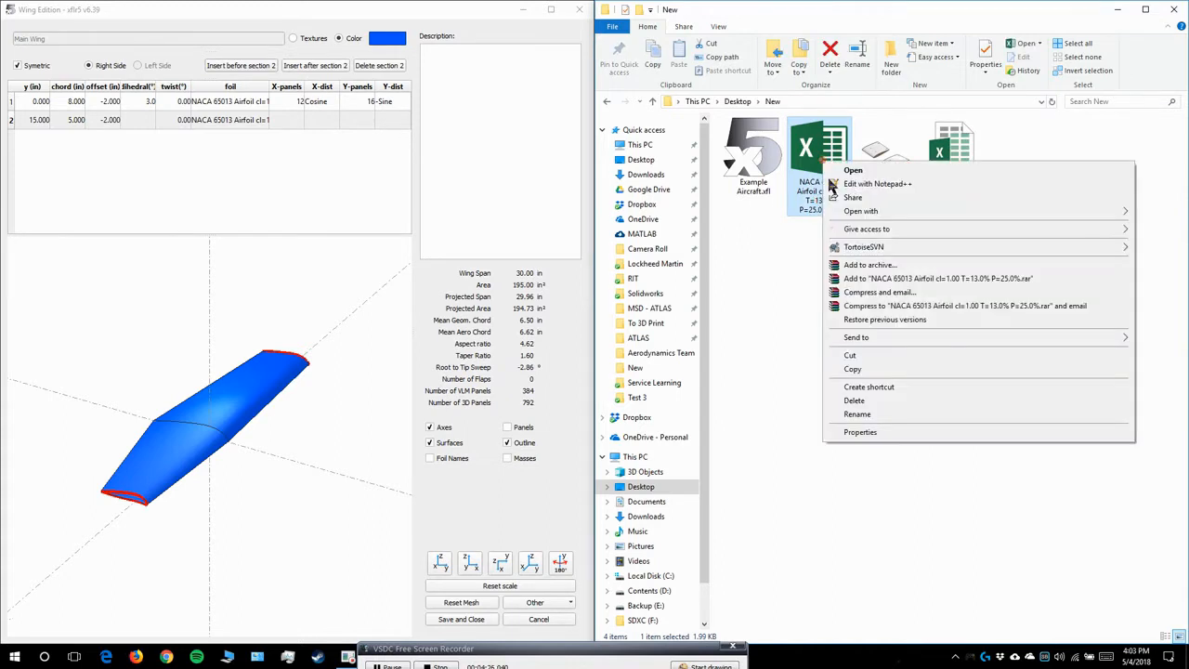
mouse_move(863, 214)
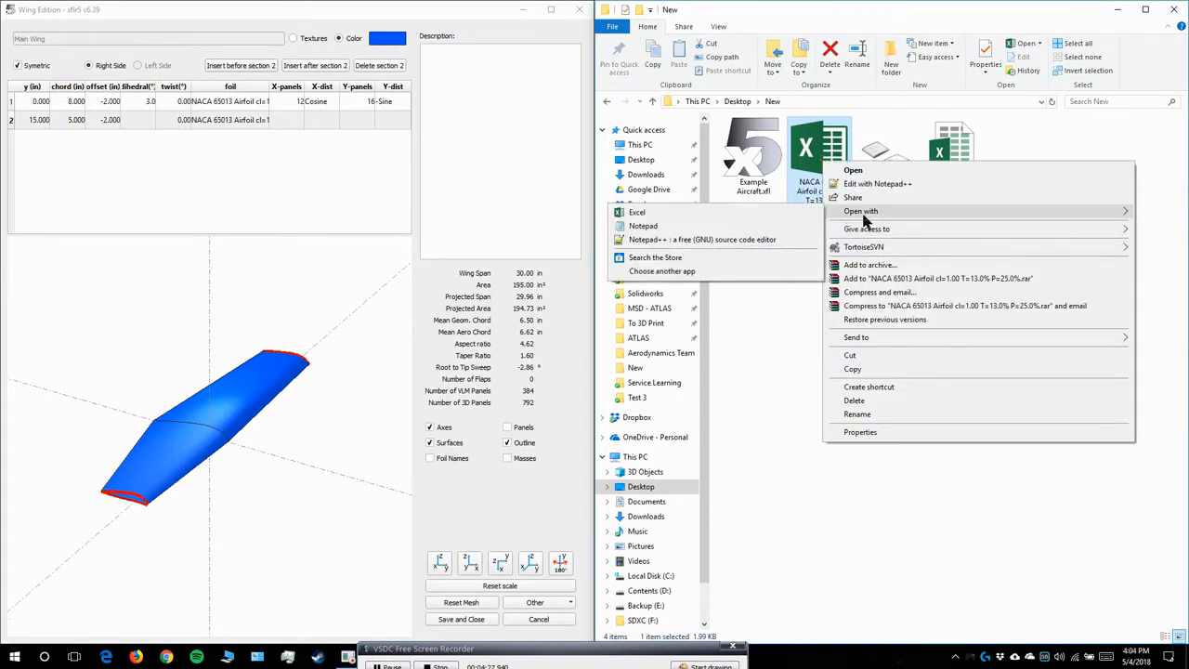
click(705, 217)
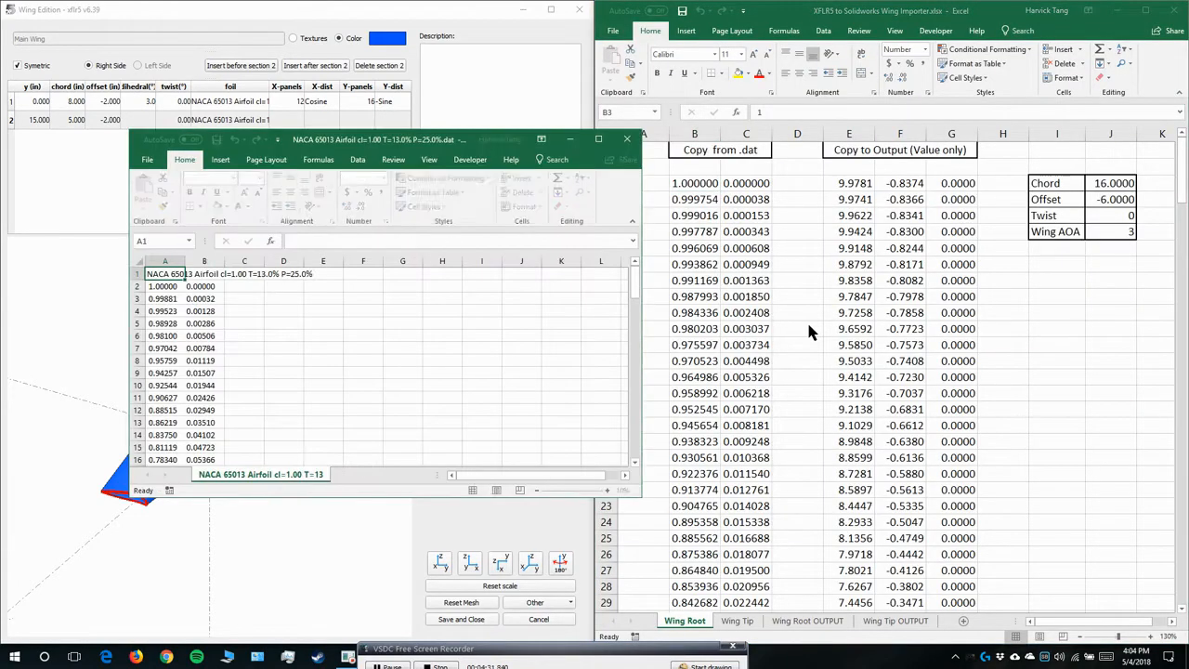
key(super+Left)
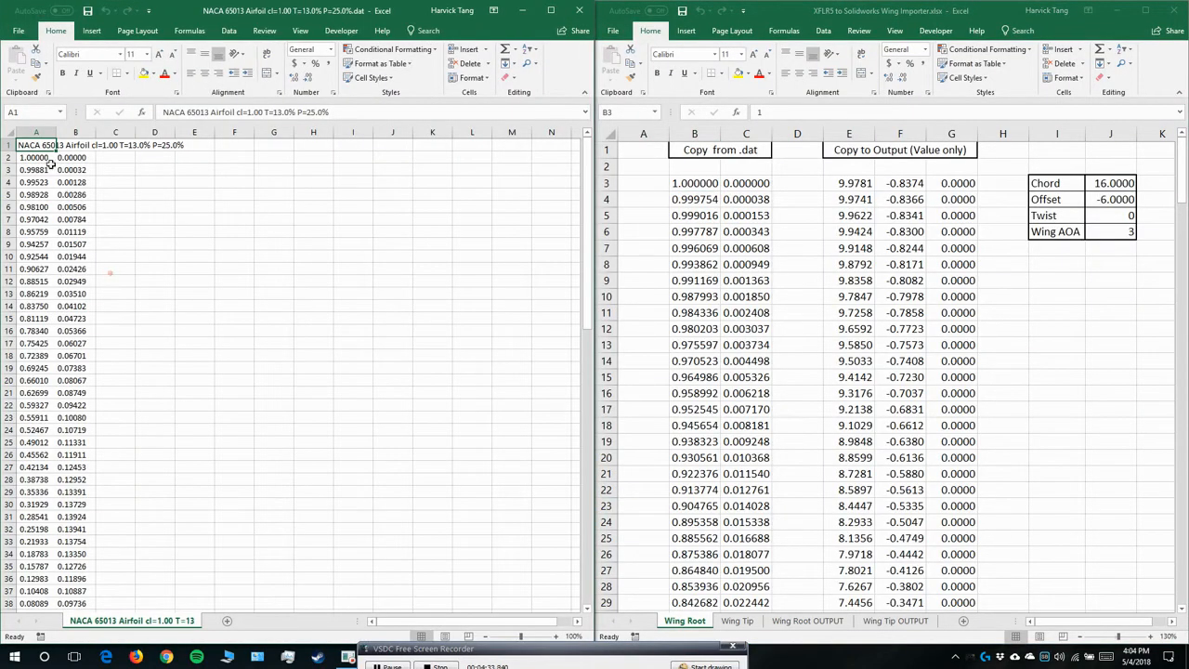
- Copy the airfoil name and all coordinate rows from column A, rows 1 to 92, of the NACA 65013 .dat sheet
scroll(84, 200, down, 20)
scroll(86, 206, down, 5)
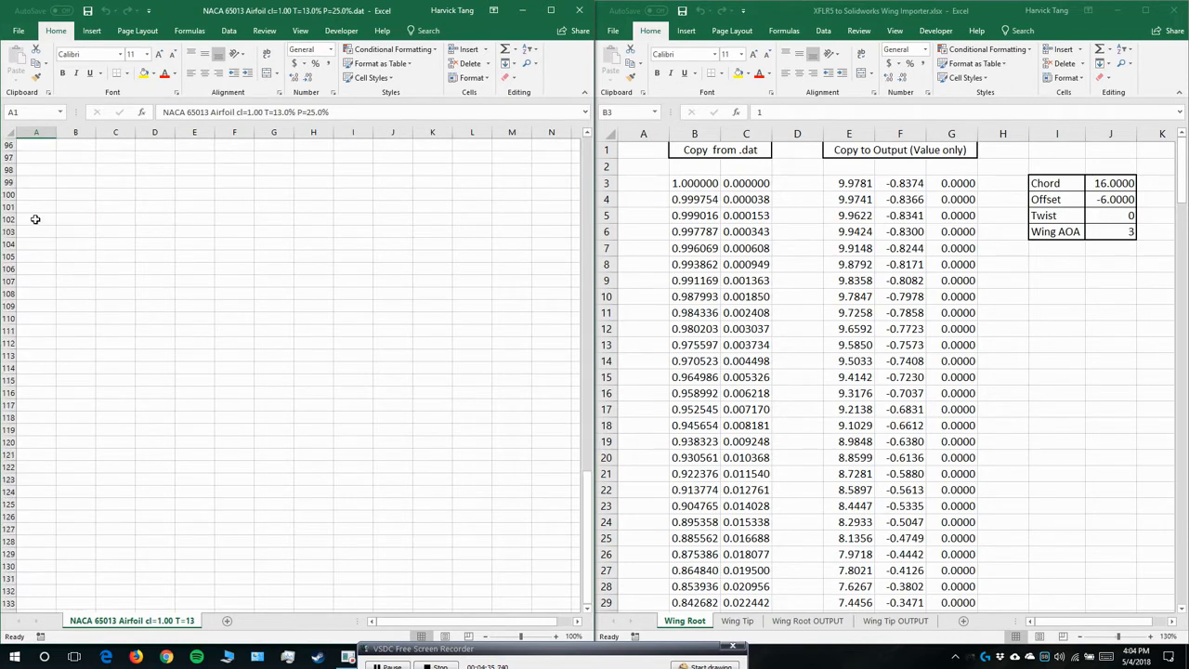
scroll(35, 220, up, 5)
drag(31, 282, 74, 283)
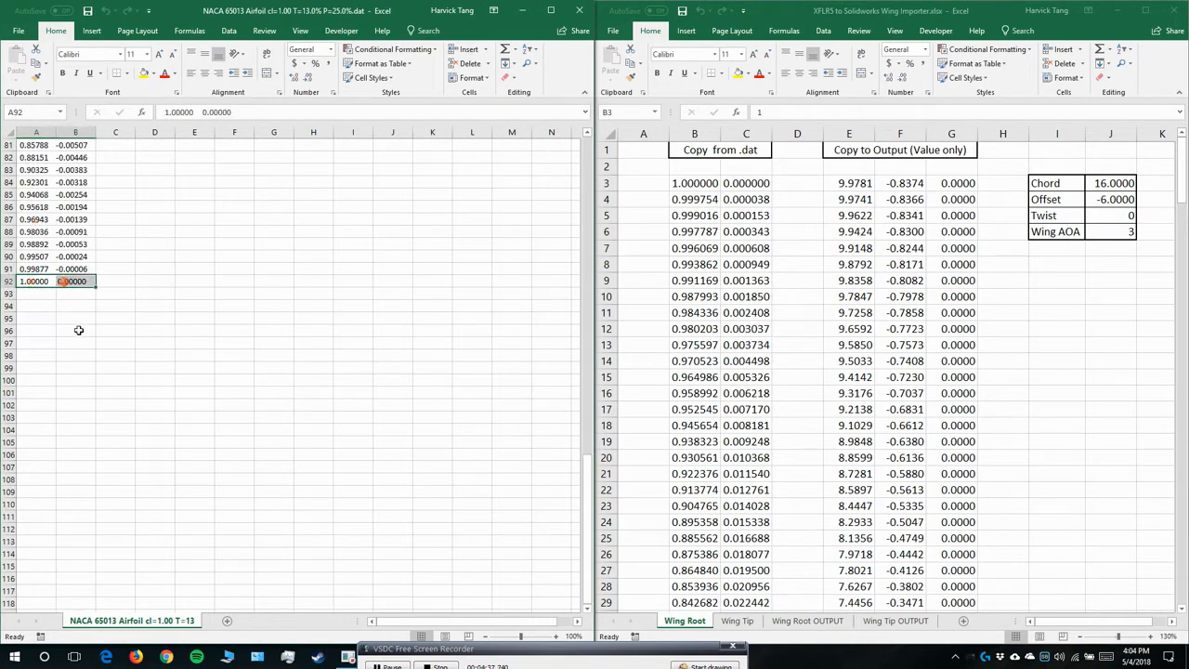
scroll(79, 330, up, 20)
click(33, 158)
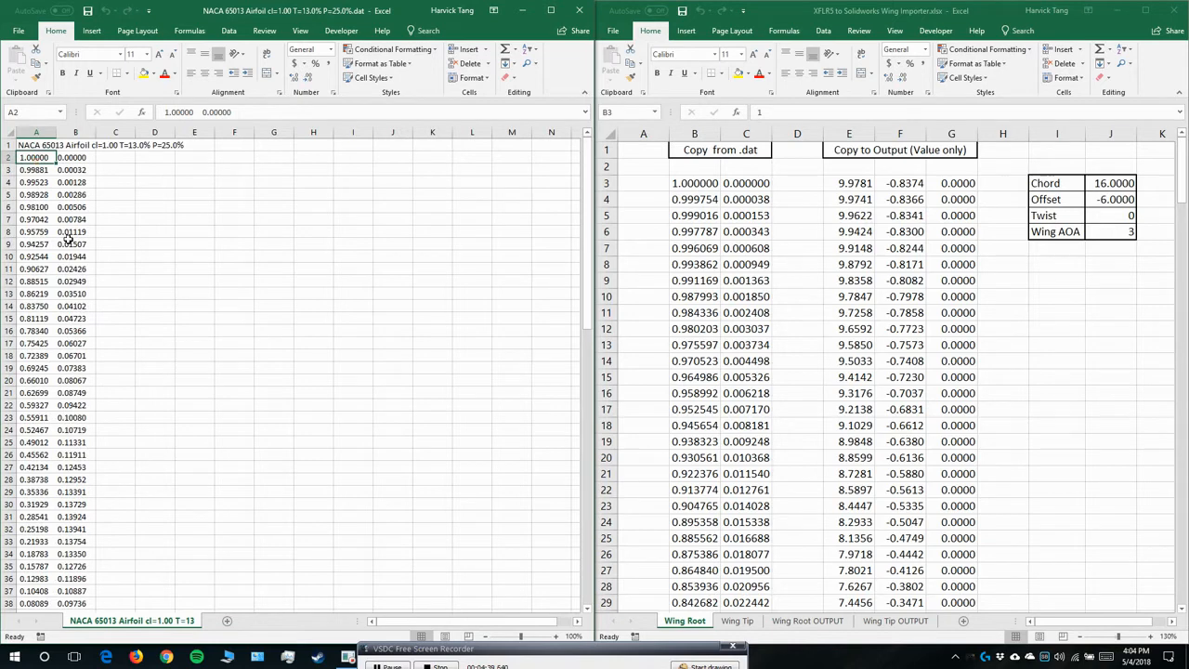
scroll(68, 239, down, 20)
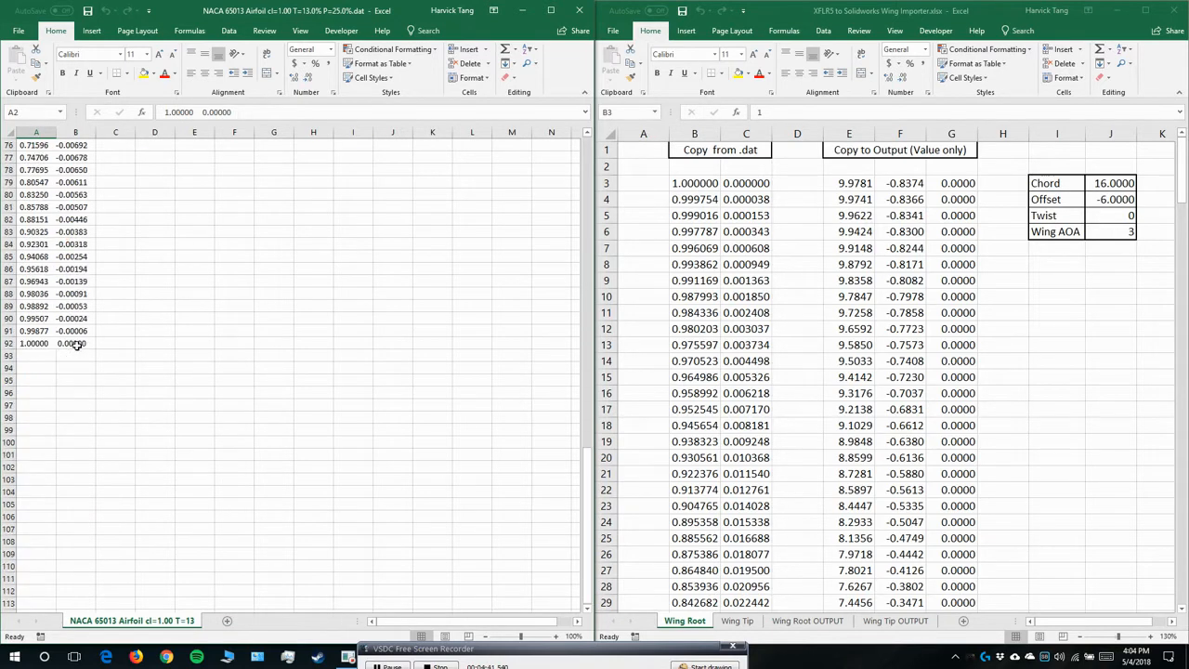
shift+click(34, 344)
scroll(125, 368, up, 20)
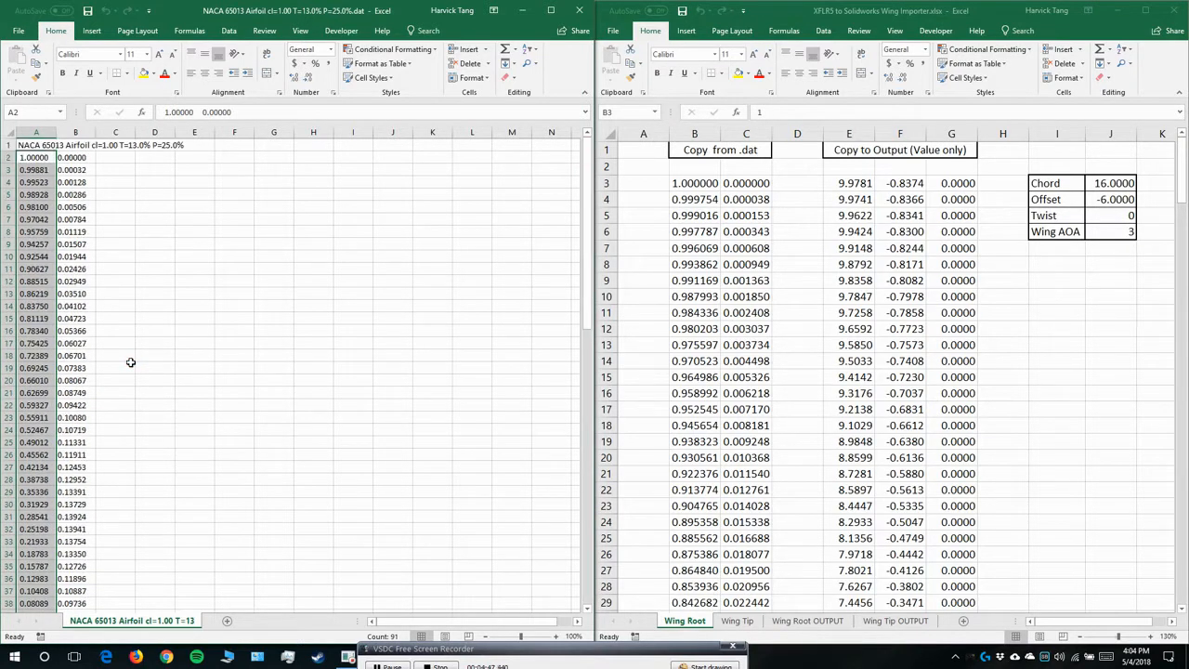
ctrl+click(35, 195)
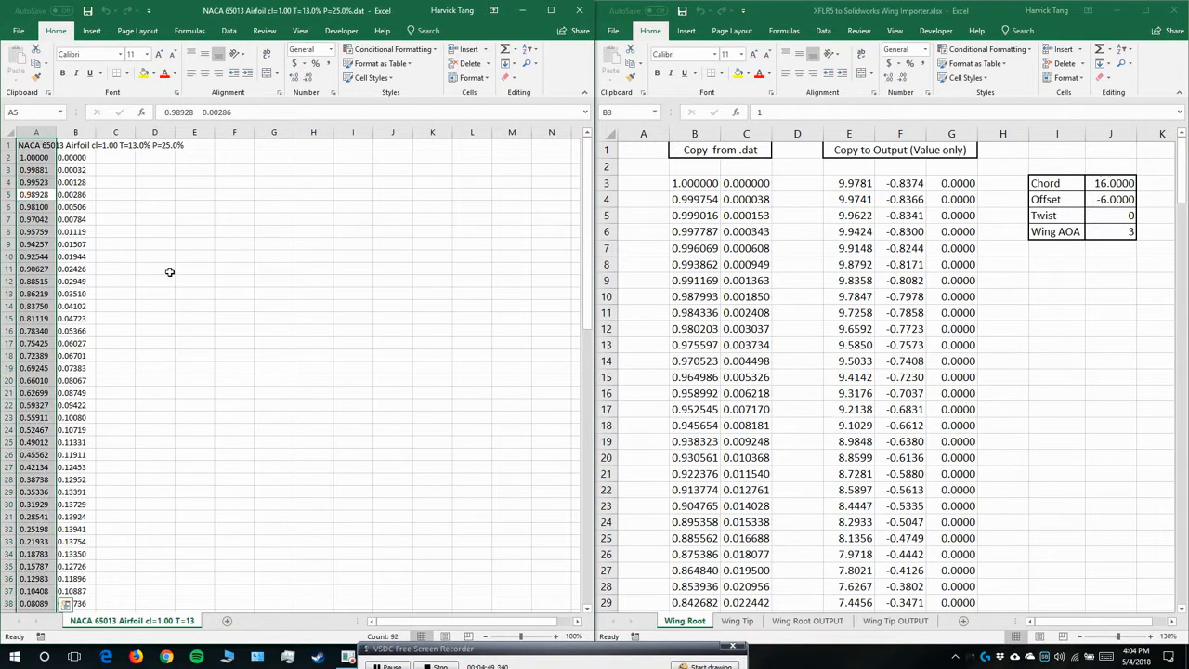
key(ctrl+c)
- Paste the copied airfoil data into the Wing Root sheet starting at cell B2, and clear the airfoil name from B2
click(298, 255)
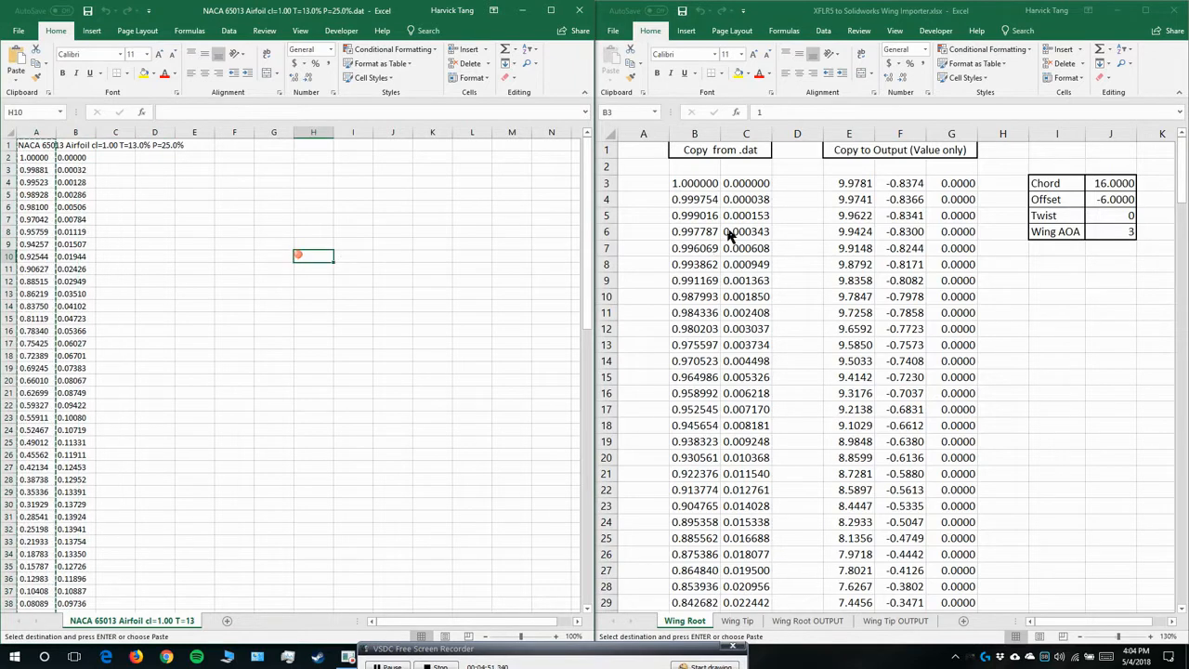
click(125, 231)
click(704, 189)
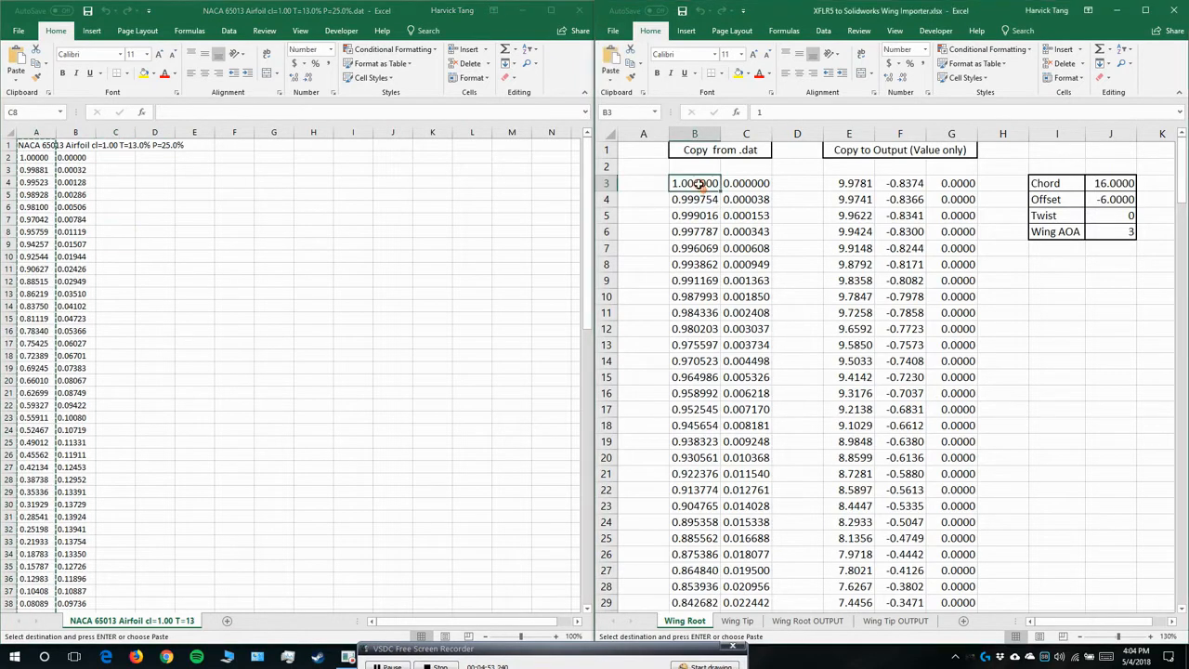
click(698, 168)
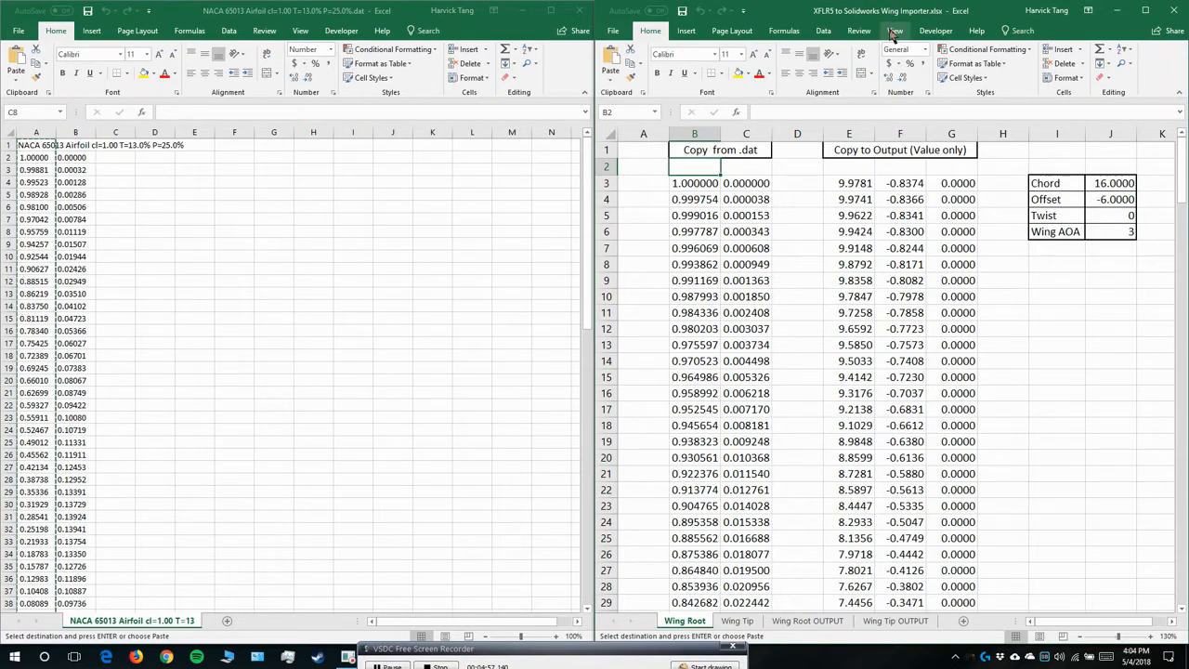
key(ctrl+v)
click(786, 188)
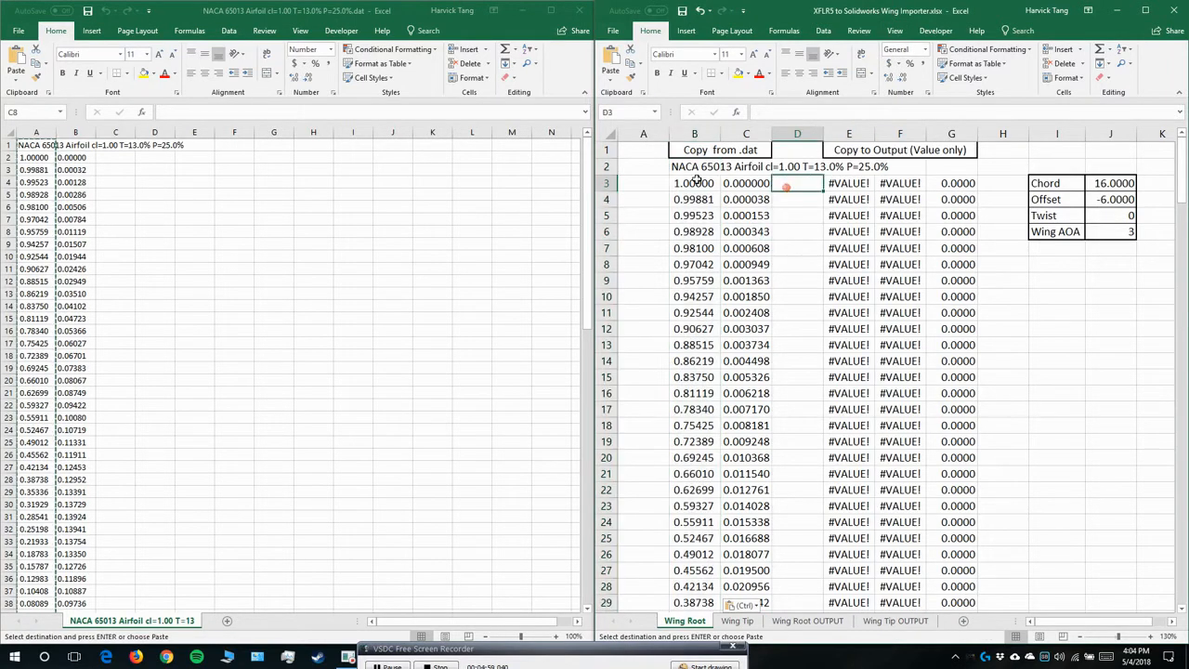
click(689, 167)
key(Delete)
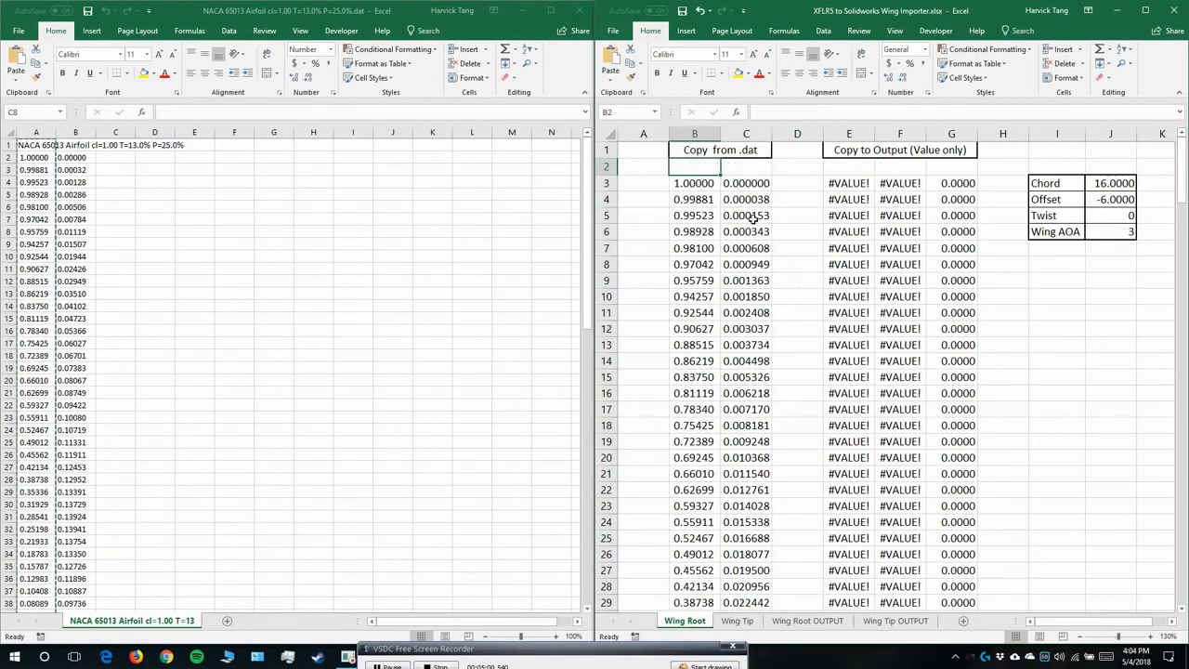
- Split the pasted airfoil data in B3:B203 of the Wing Root sheet with Text to Columns, delimited by spaces instead of tabs
click(704, 182)
scroll(730, 358, down, 12)
scroll(731, 362, up, 12)
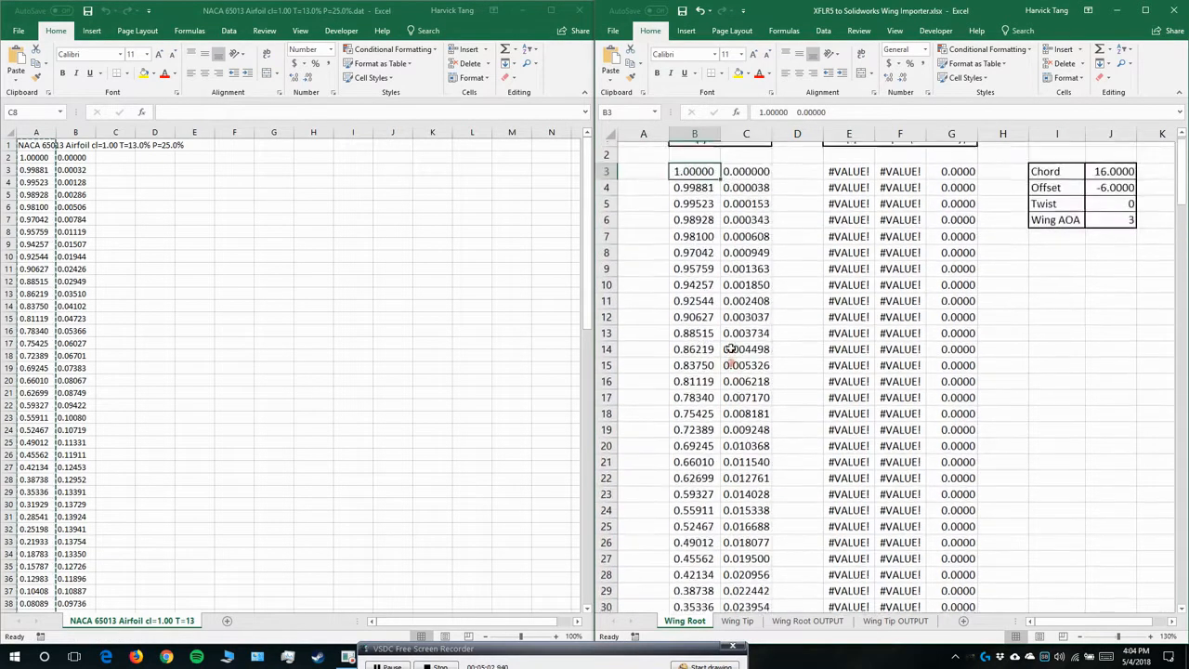
scroll(730, 372, down, 20)
scroll(729, 394, down, 20)
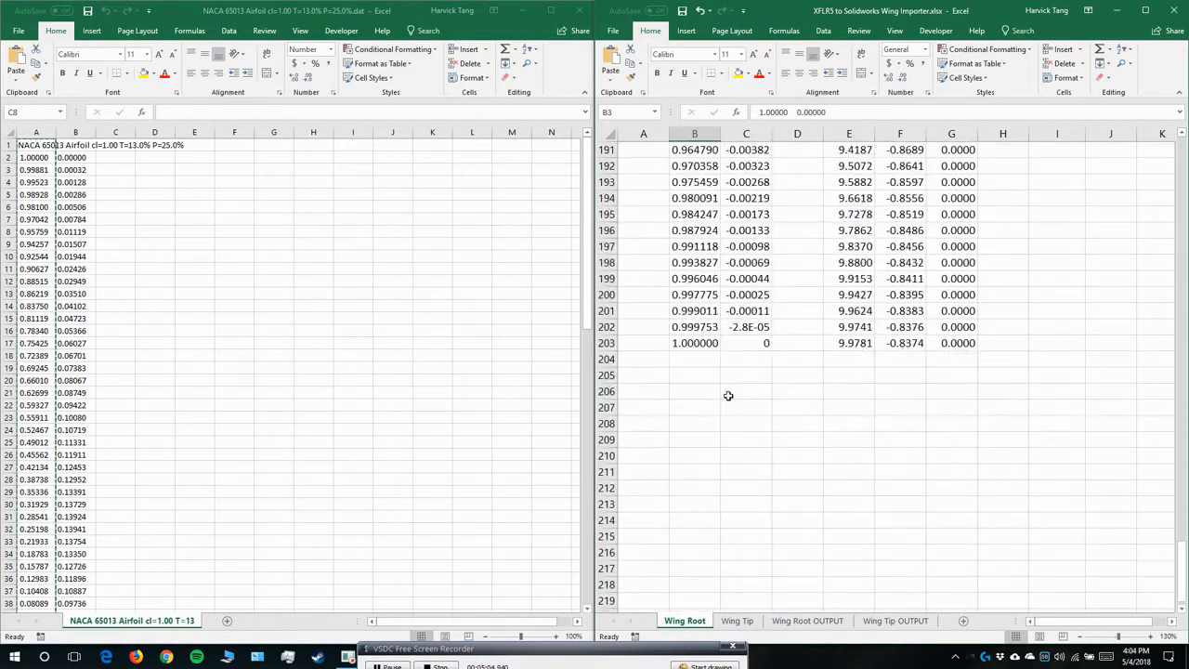
scroll(728, 393, up, 5)
shift+click(692, 423)
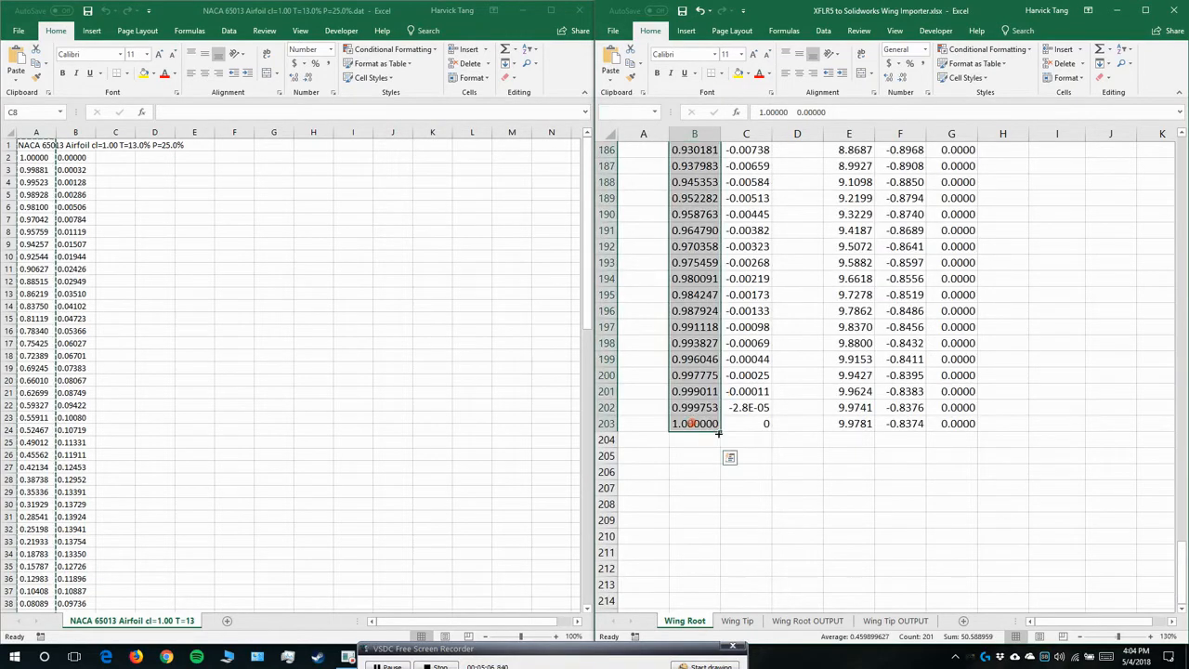
scroll(723, 435, up, 12)
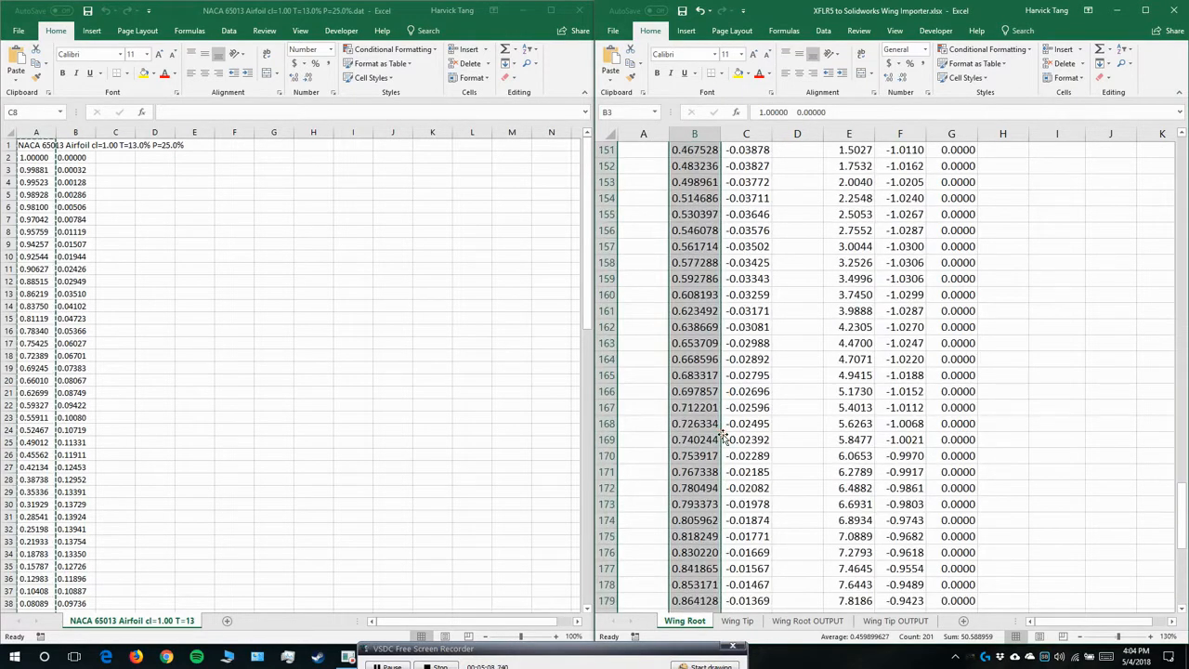
scroll(723, 436, up, 19)
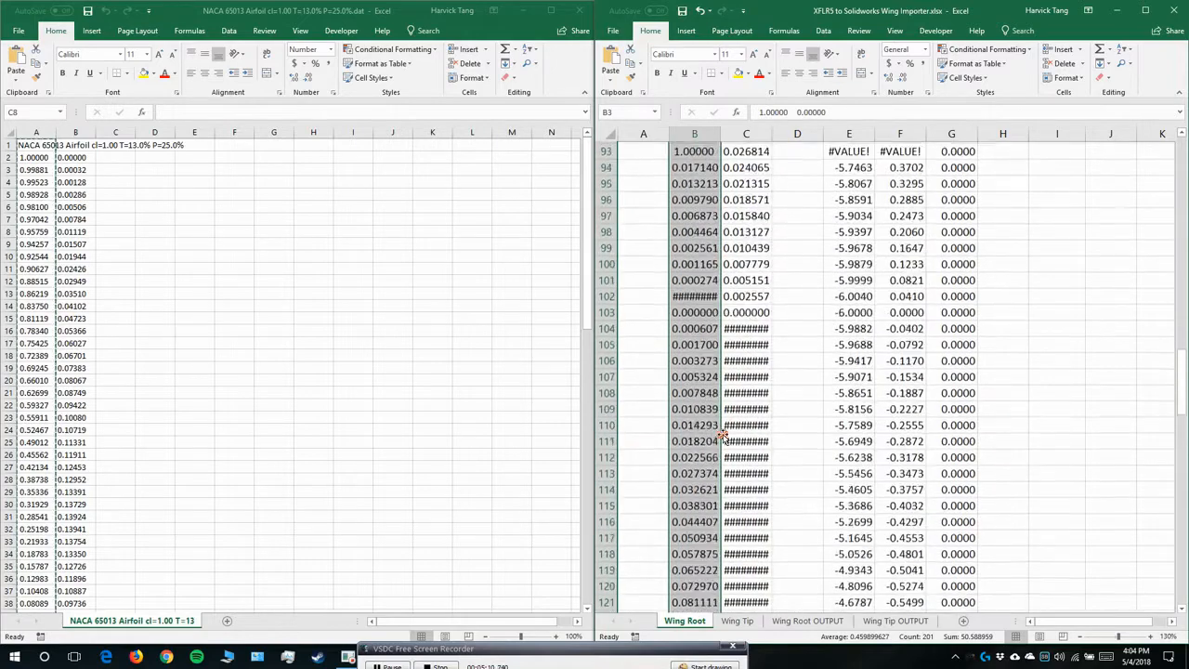
scroll(723, 435, up, 4)
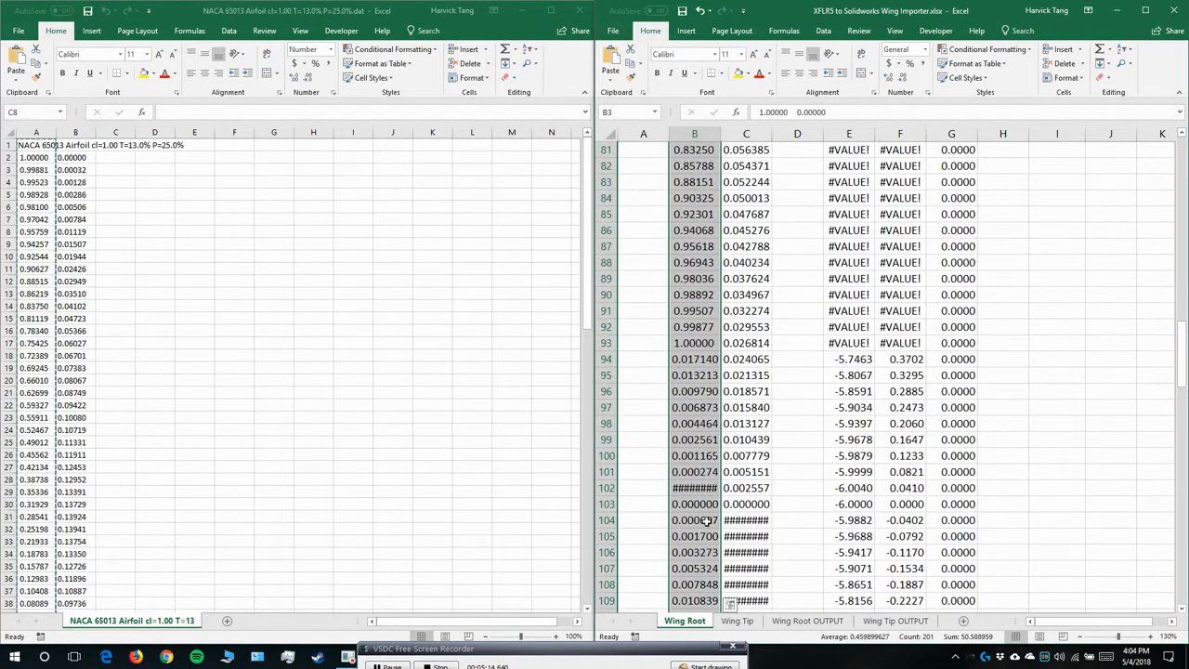
scroll(702, 456, up, 10)
scroll(702, 456, up, 17)
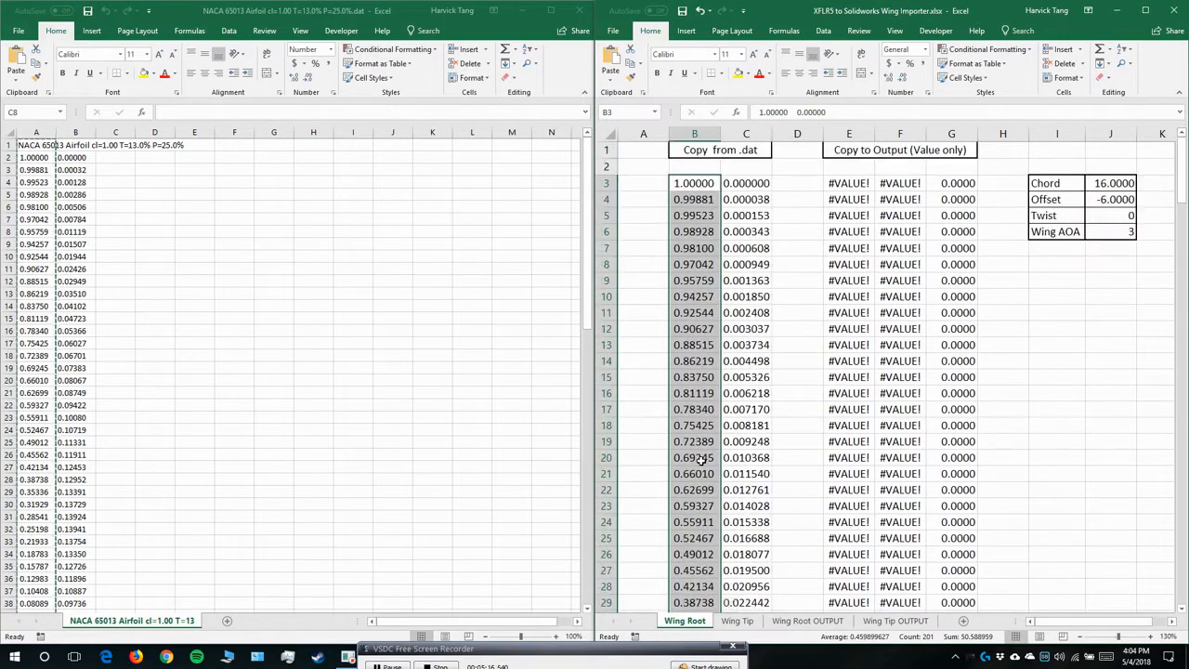
click(825, 34)
click(941, 72)
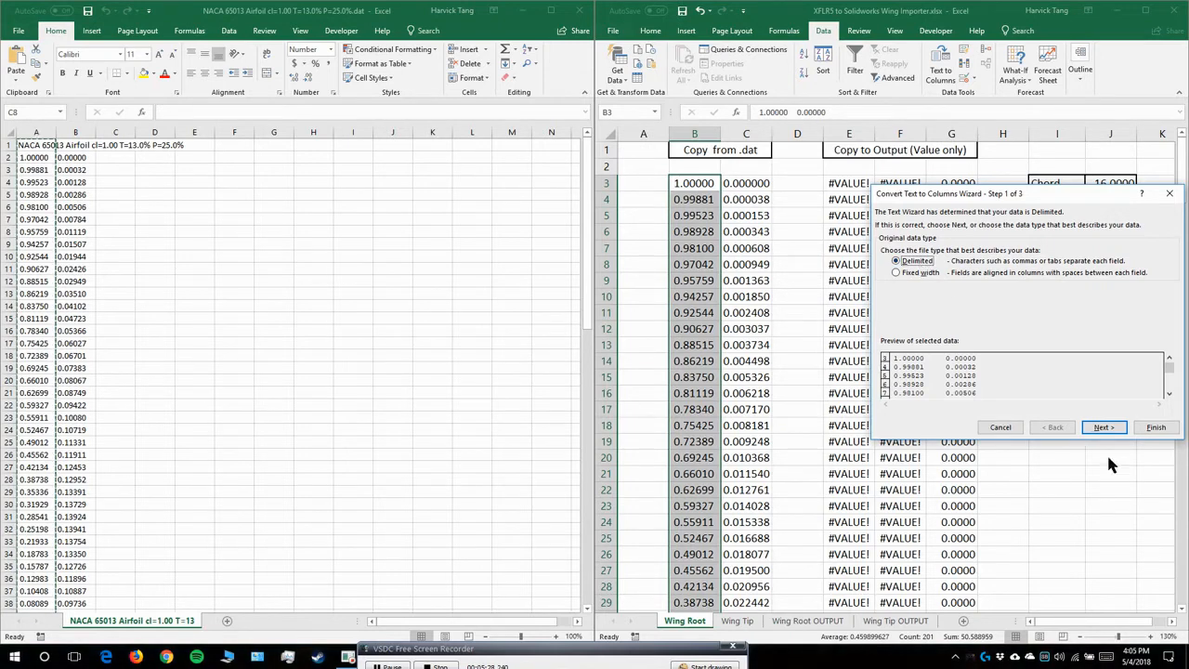
click(1103, 427)
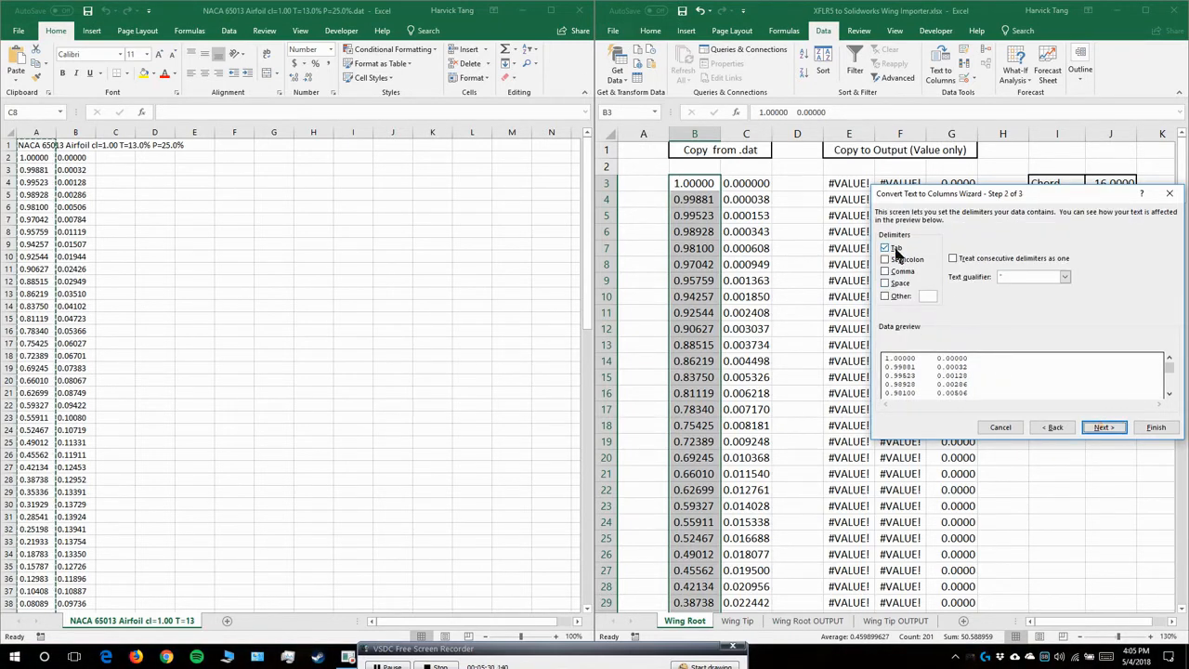
click(888, 248)
click(895, 283)
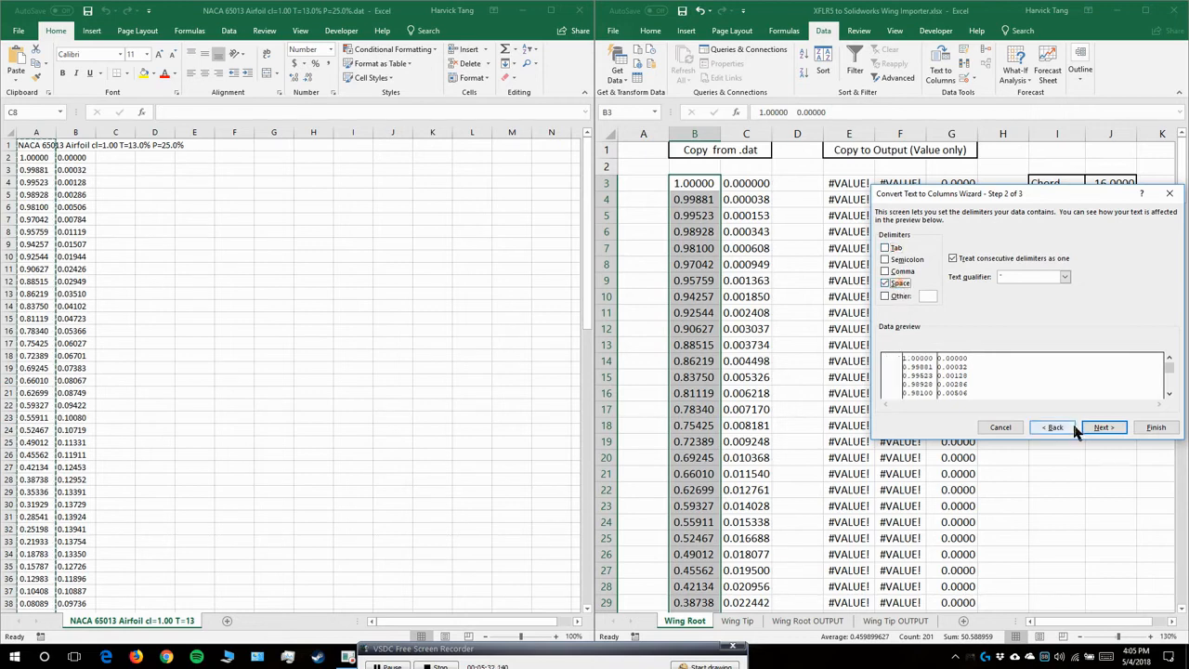
click(1113, 428)
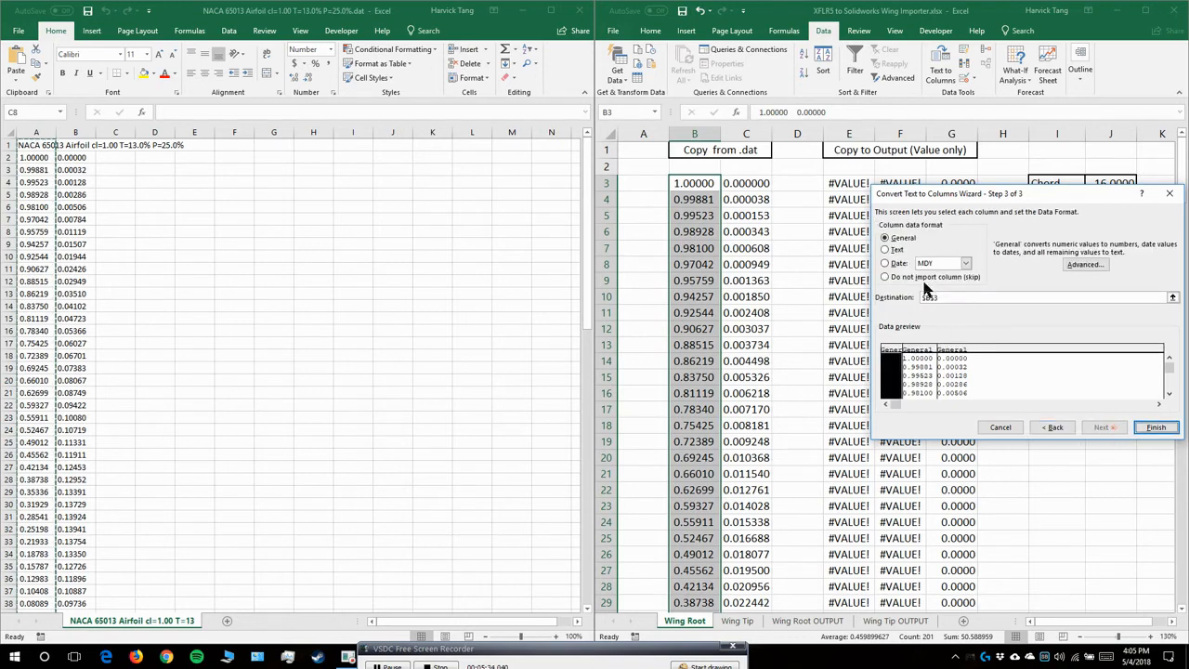
- Exclude the empty leading column from the import and finish the conversion at destination B3, replacing the existing data
click(909, 281)
drag(992, 195, 897, 199)
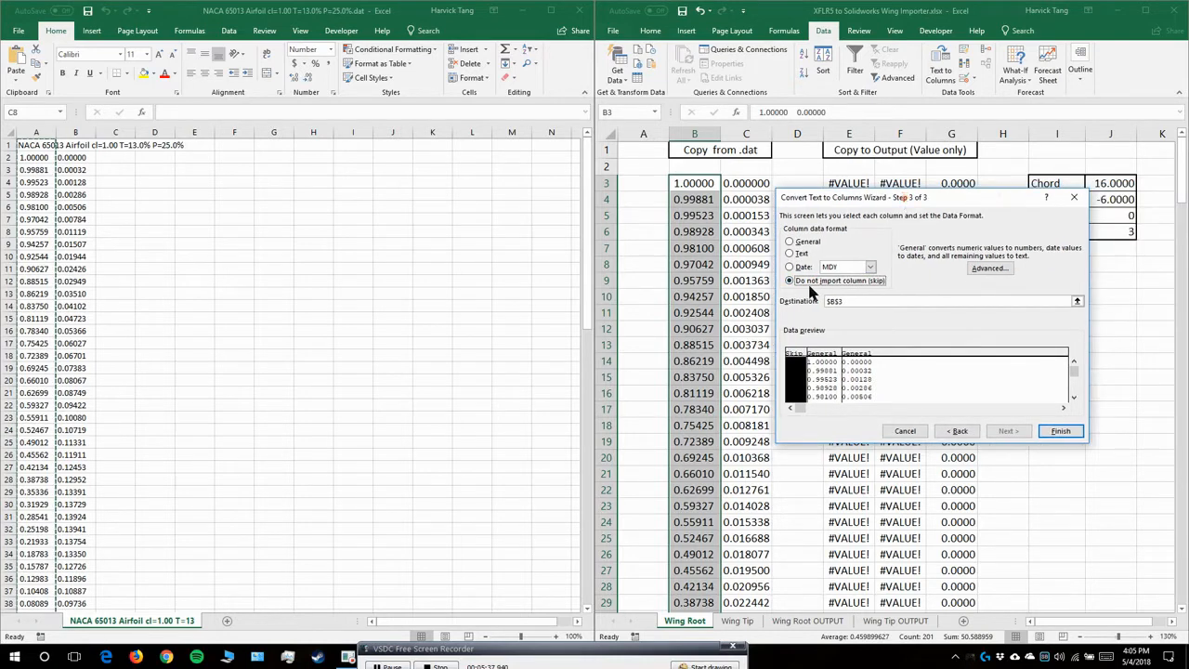
click(1064, 433)
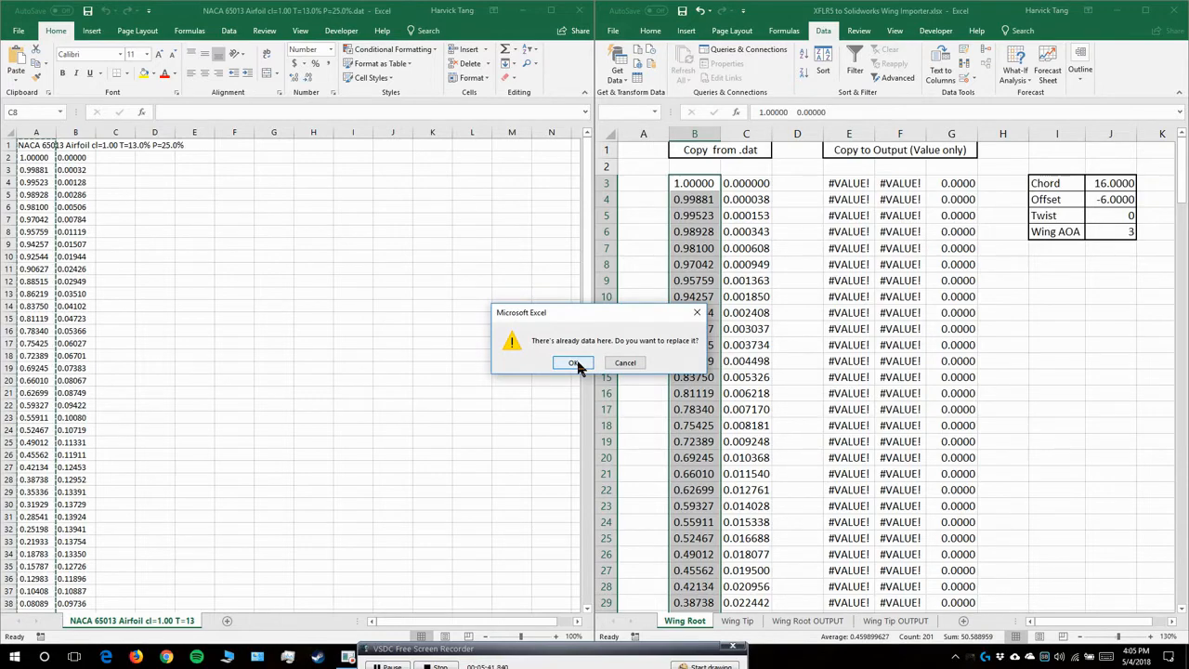
click(573, 364)
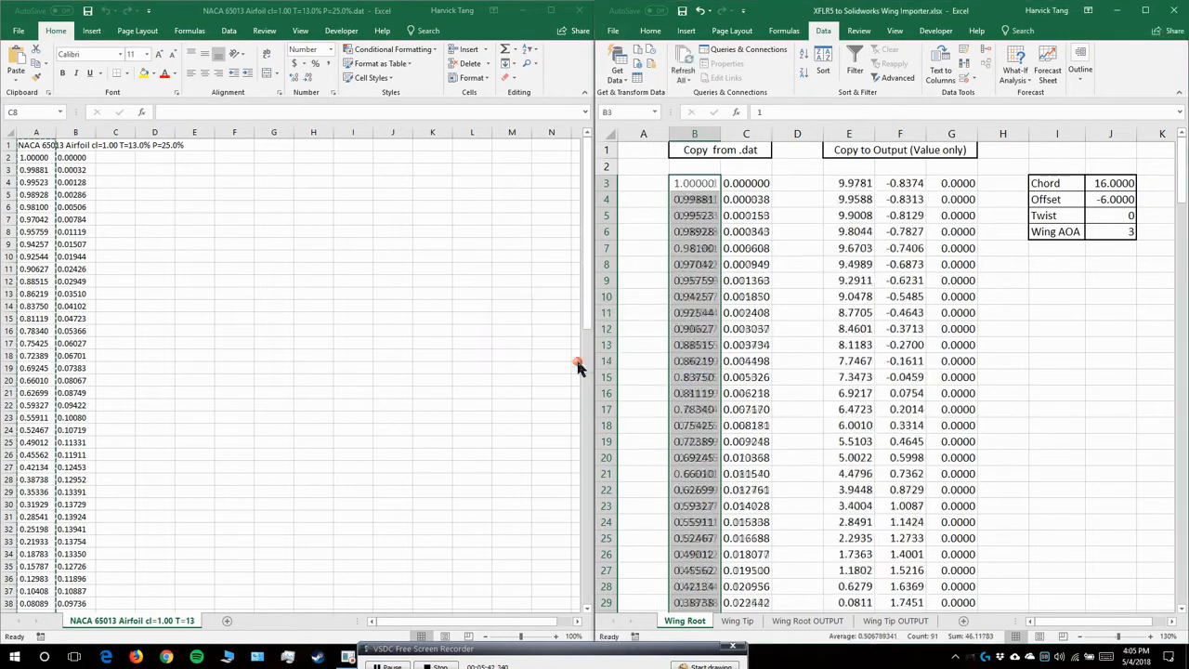
- Clear the surplus output formulas in E94:G203 that lie below the last airfoil coordinate row
click(856, 184)
scroll(958, 427, down, 20)
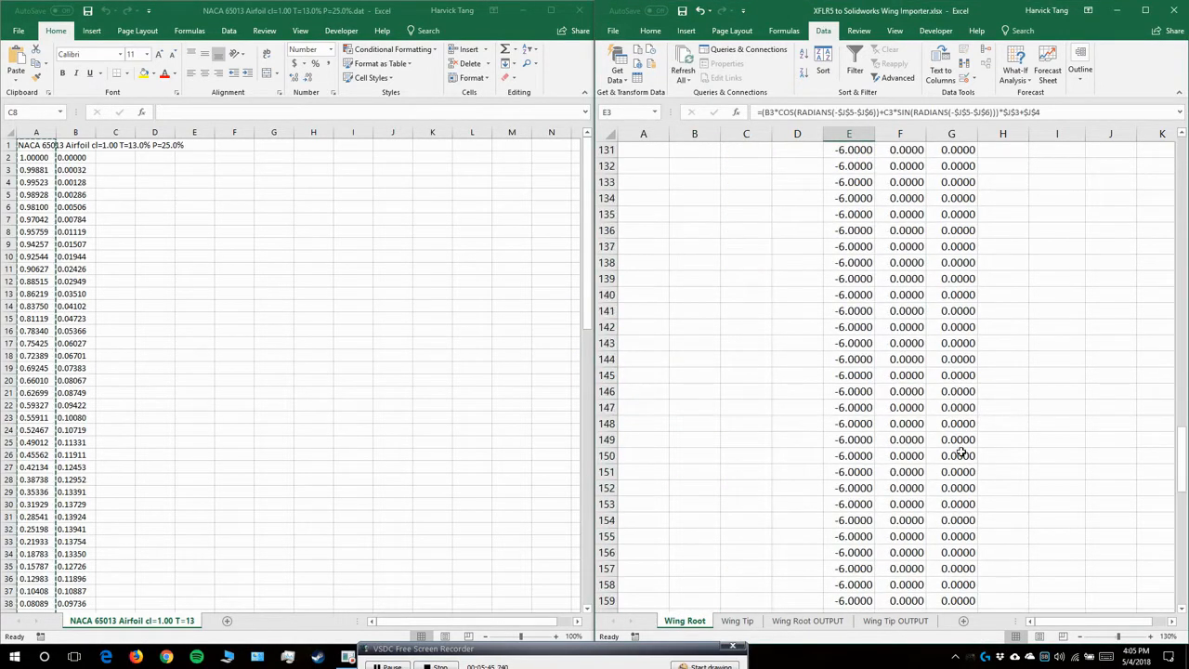
scroll(963, 462, down, 20)
scroll(961, 456, up, 3)
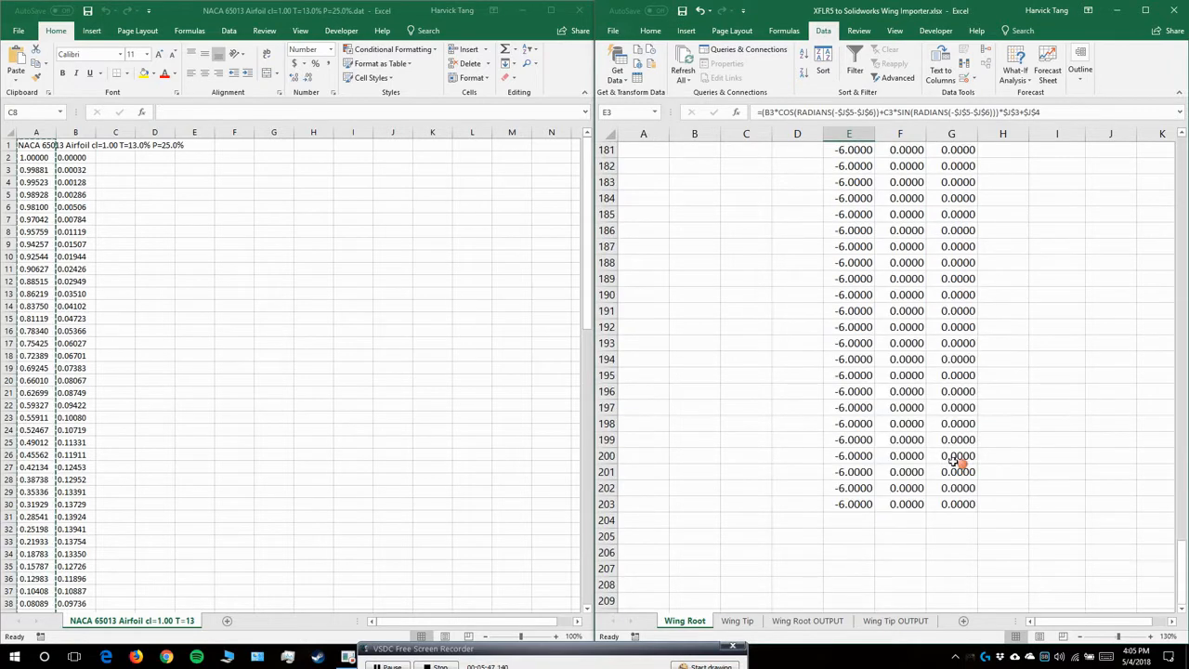
click(840, 501)
scroll(940, 439, up, 20)
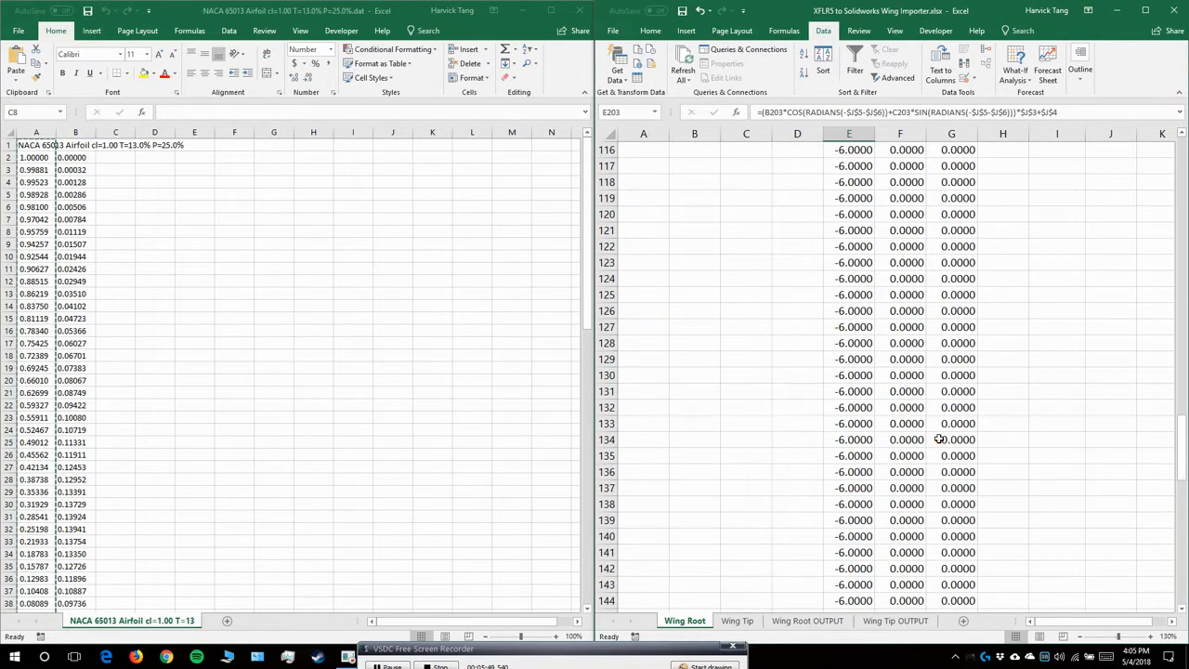
scroll(939, 439, up, 10)
shift+click(967, 278)
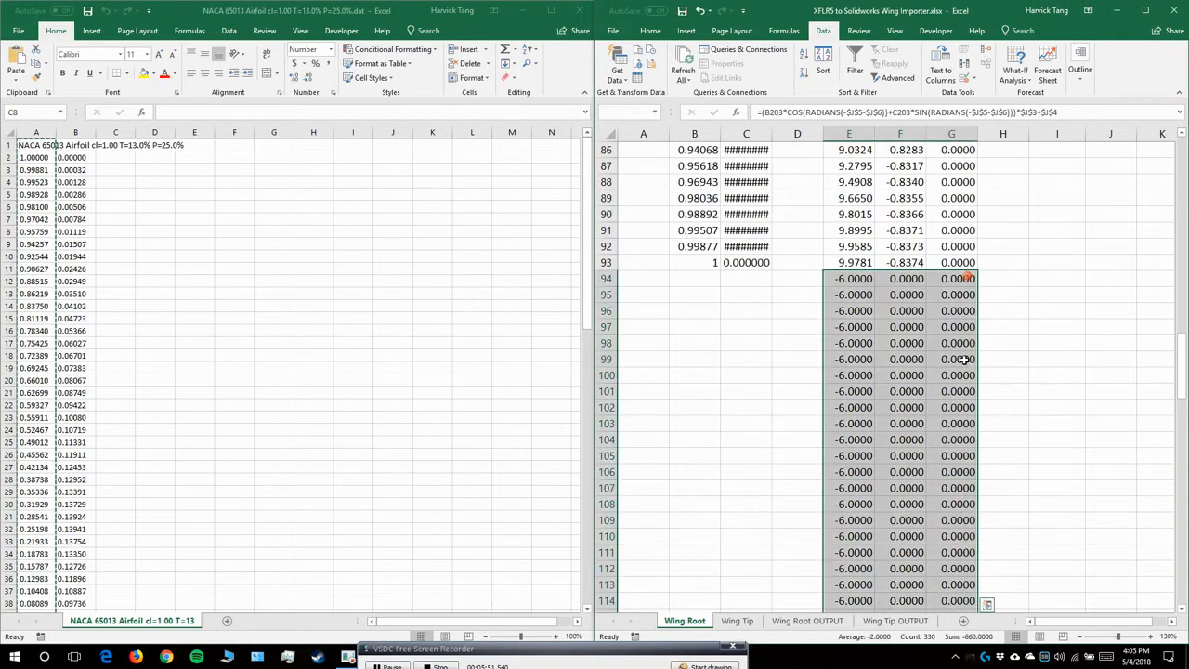
key(Delete)
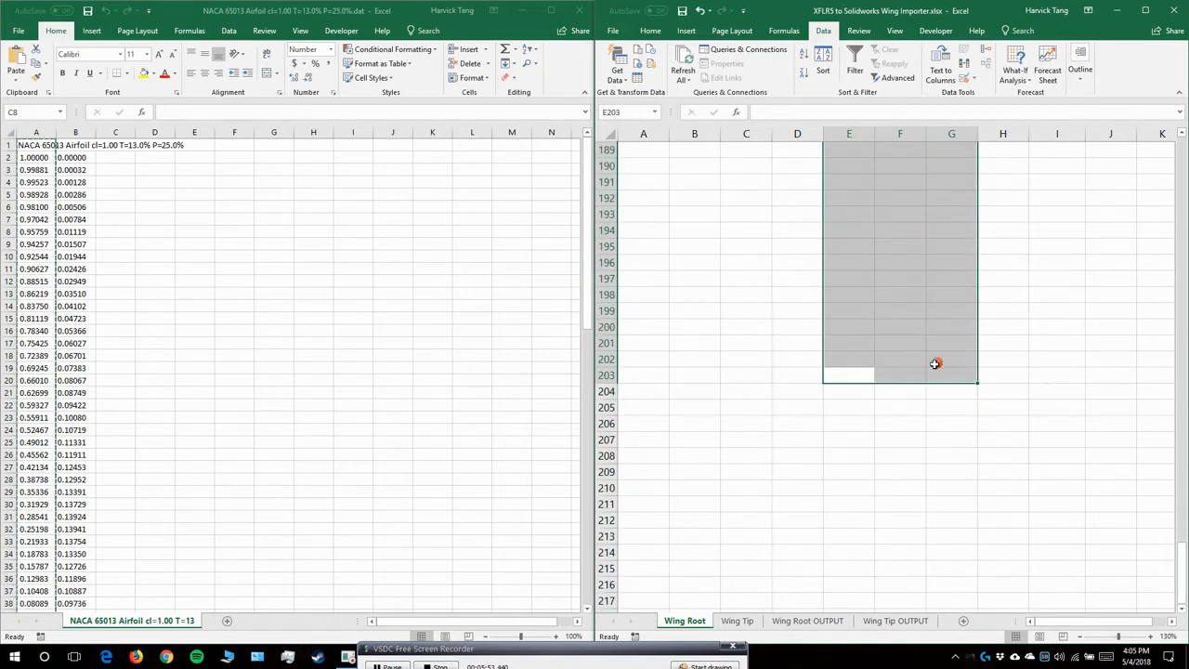
scroll(935, 362, up, 20)
scroll(933, 366, up, 20)
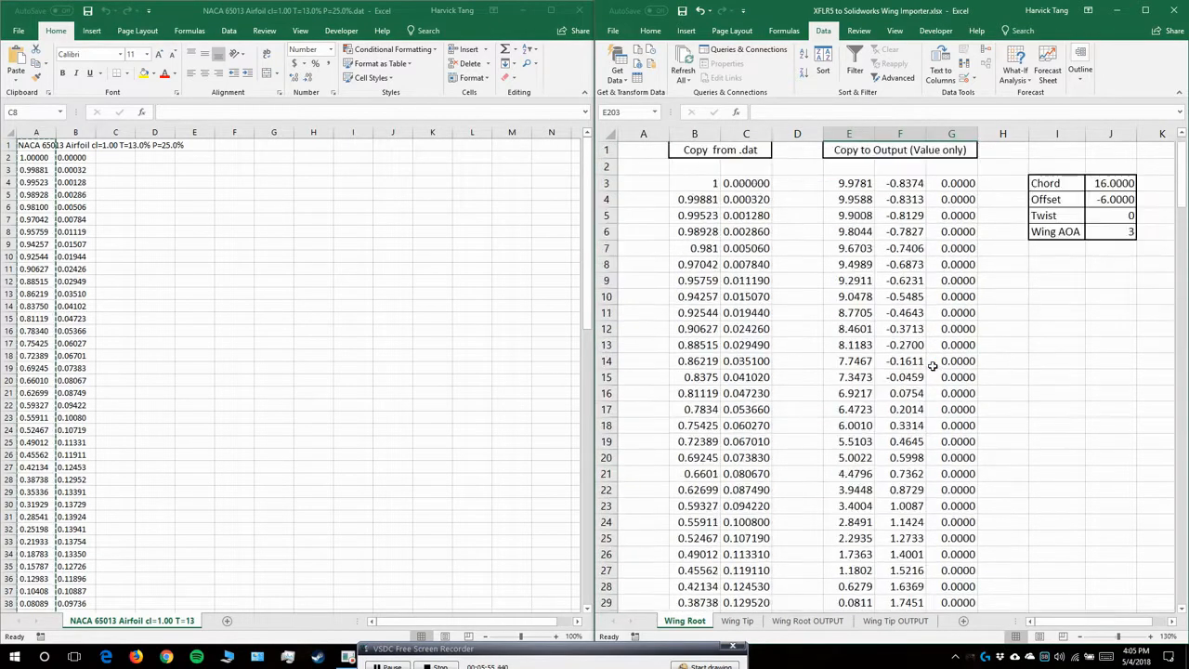
- Switch to the xflr5 wing editor beside the importer workbook and select the root section of the main wing
drag(1106, 186, 1055, 233)
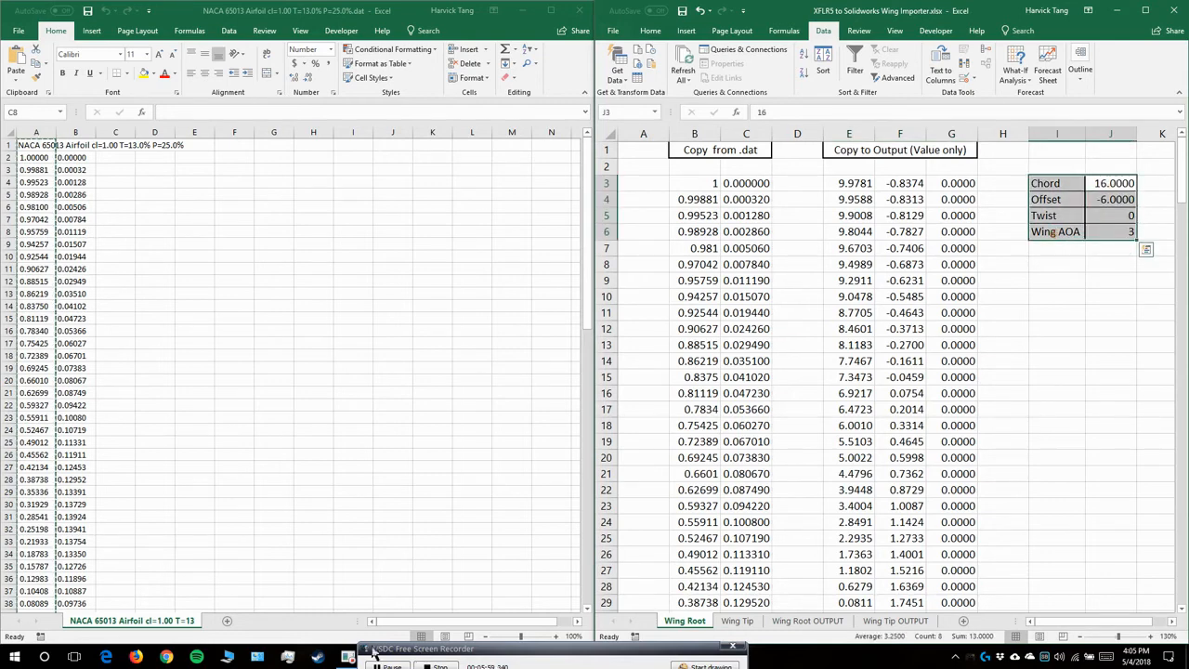
click(423, 652)
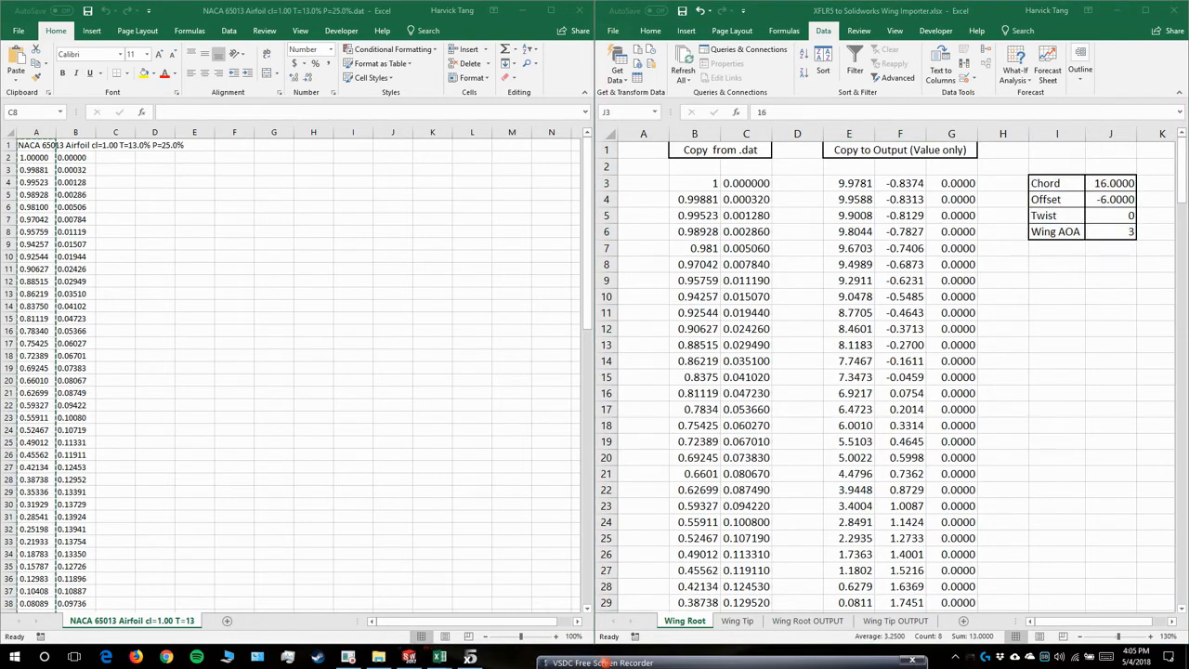
click(470, 657)
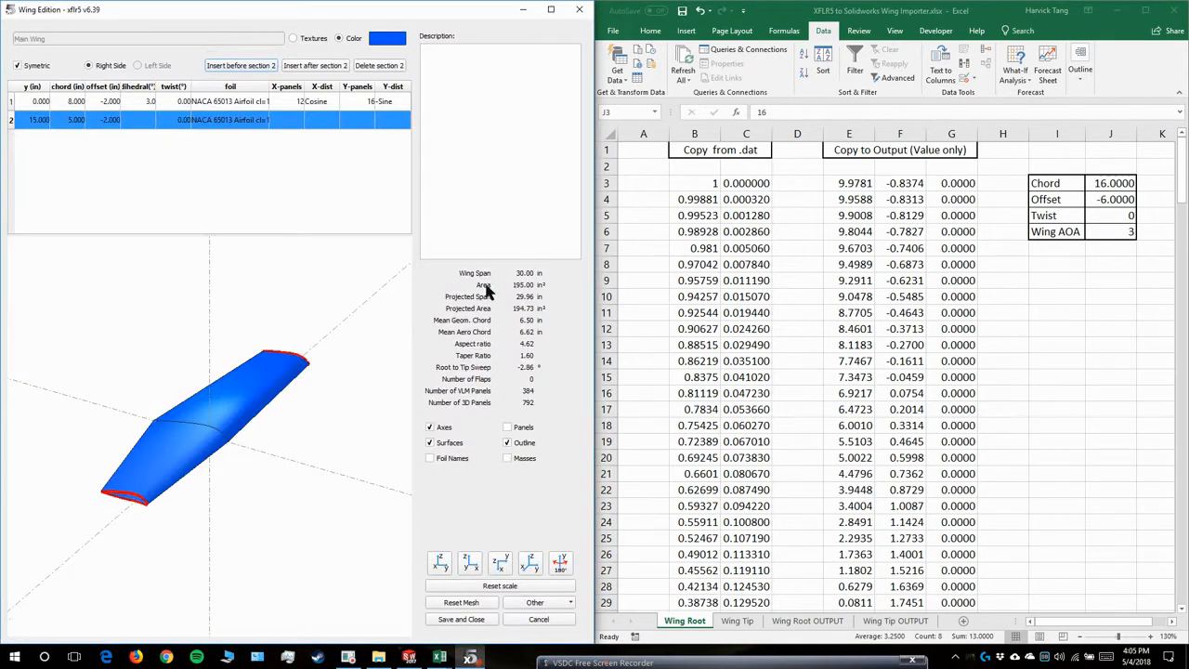
double_click(37, 102)
- Set the root offset to -2 and the root chord to 8 in the Wing Root sheet, matching xflr5
click(1107, 183)
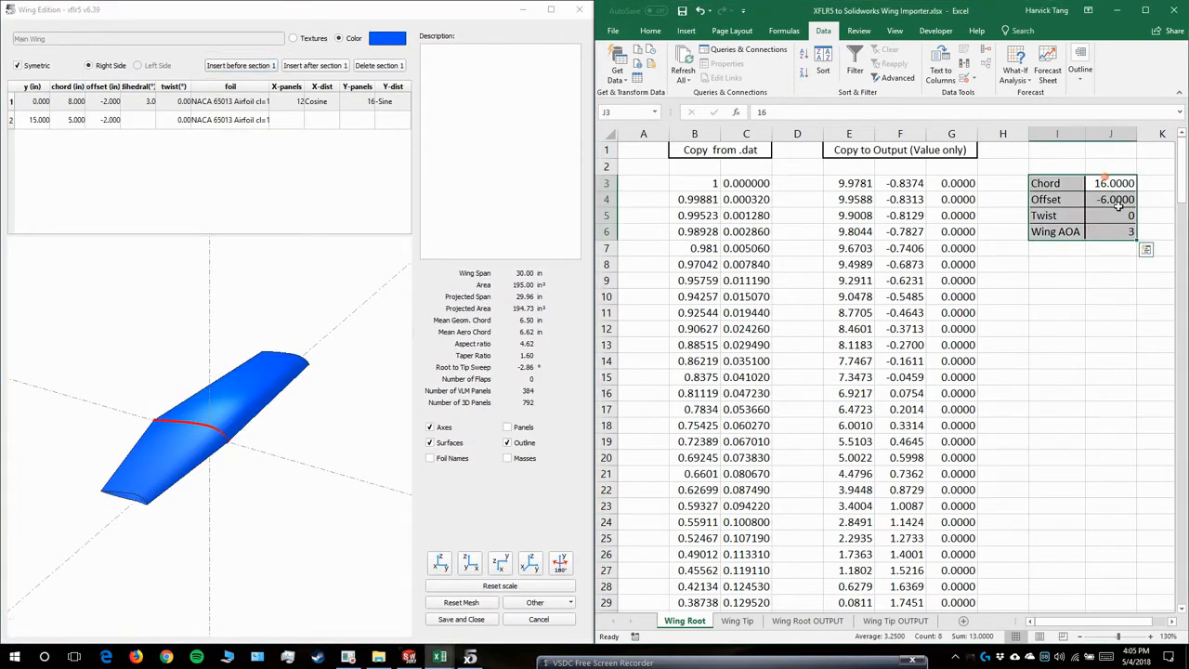
click(1115, 199)
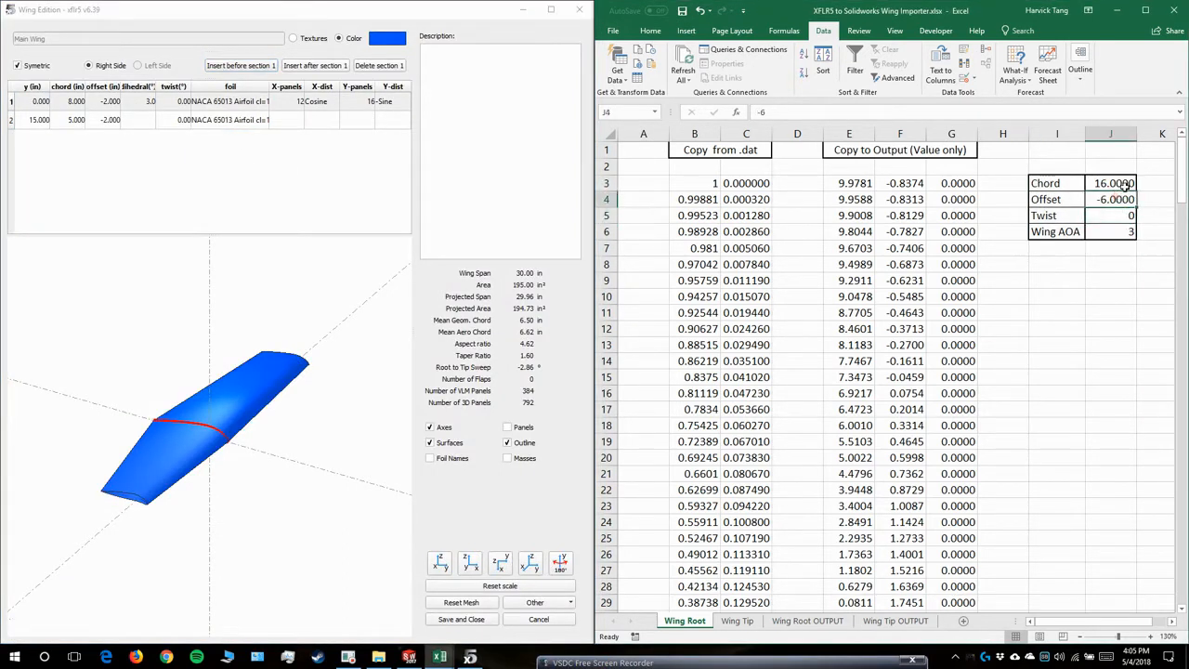
click(1126, 185)
click(1119, 198)
click(1125, 185)
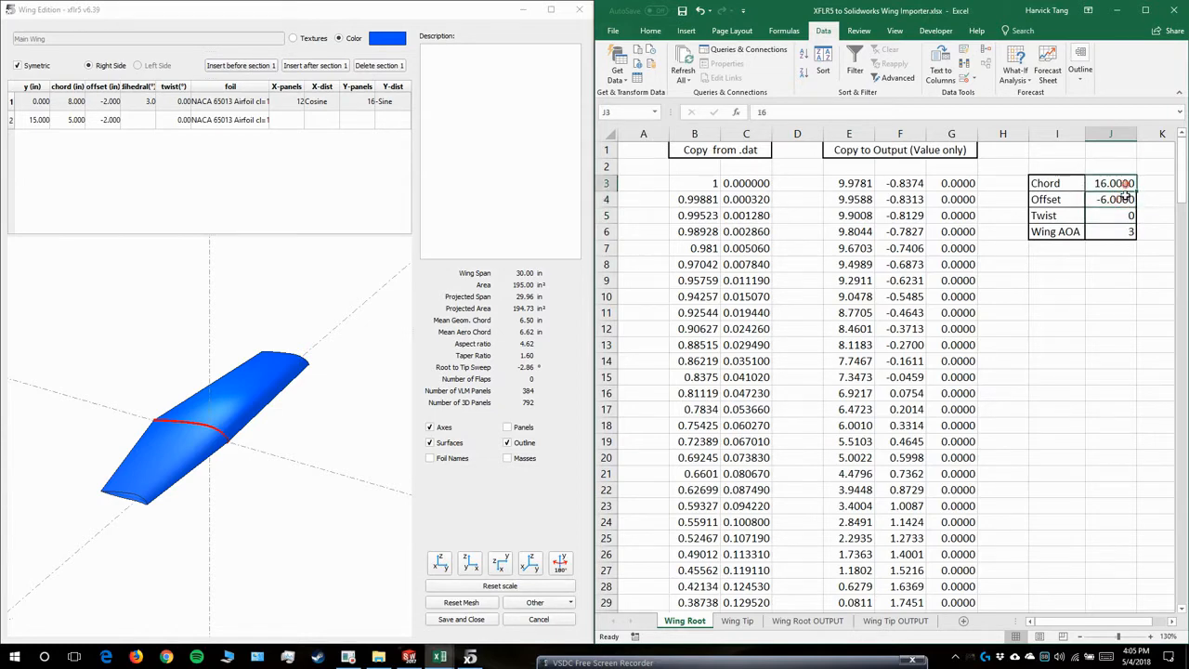
click(1126, 198)
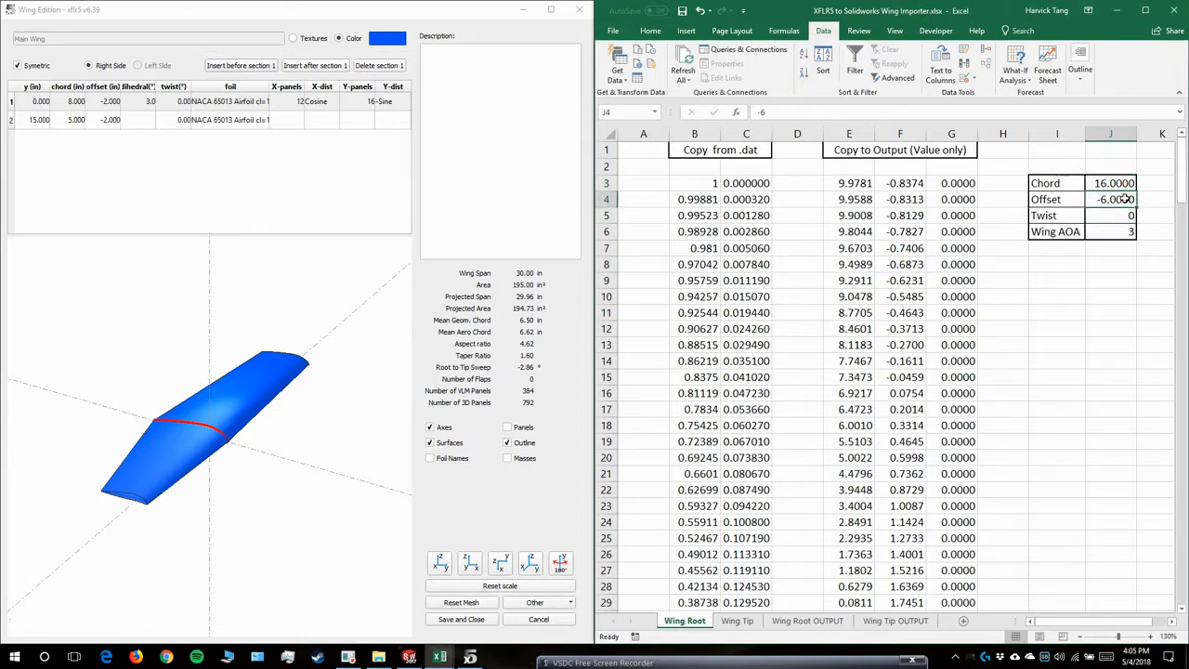
text(-2)
click(1121, 183)
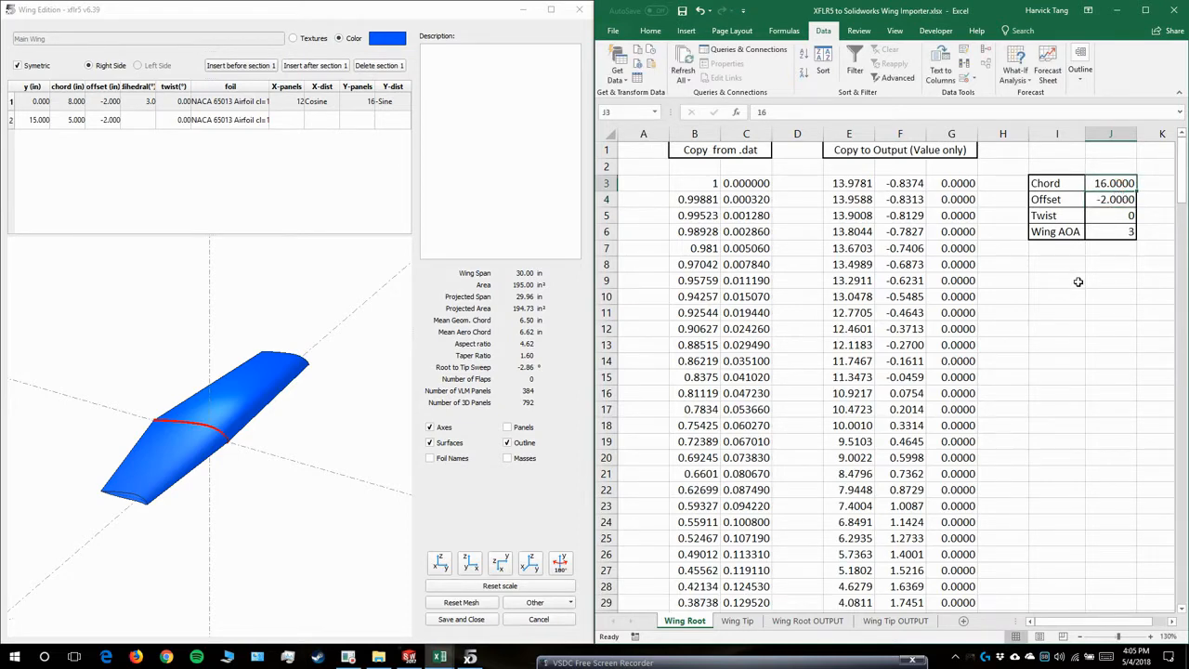
text(8)
key(Return)
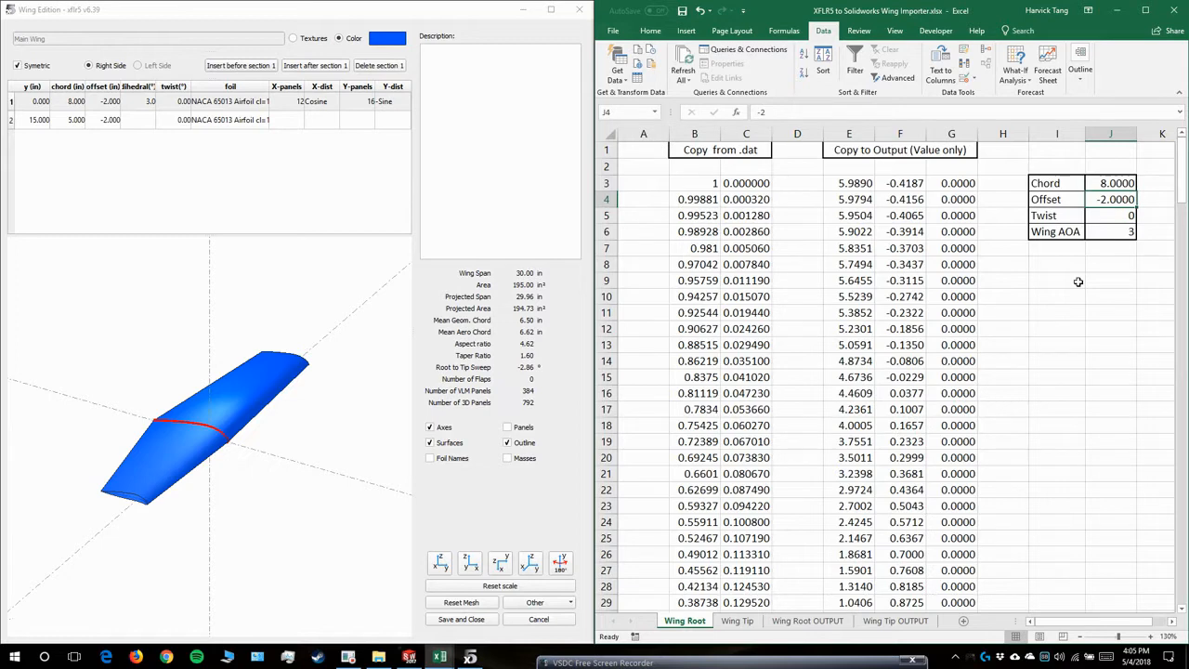
- Set the Wing AOA to 0 in the Wing Root sheet's parameter table
click(1113, 221)
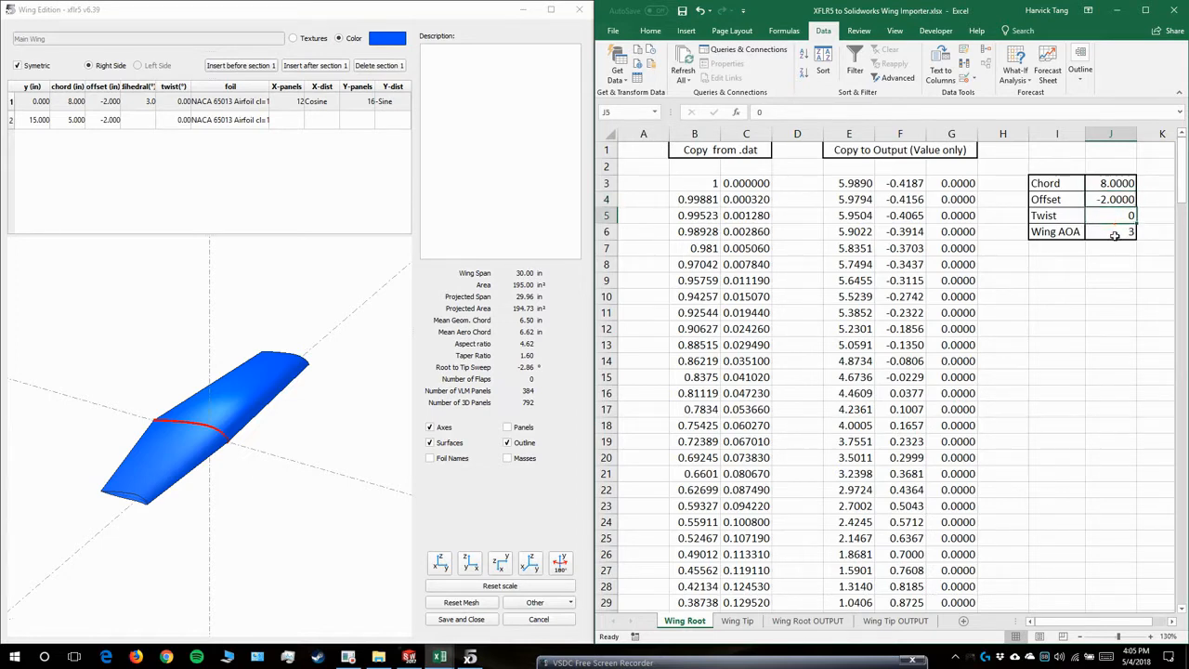
click(1115, 235)
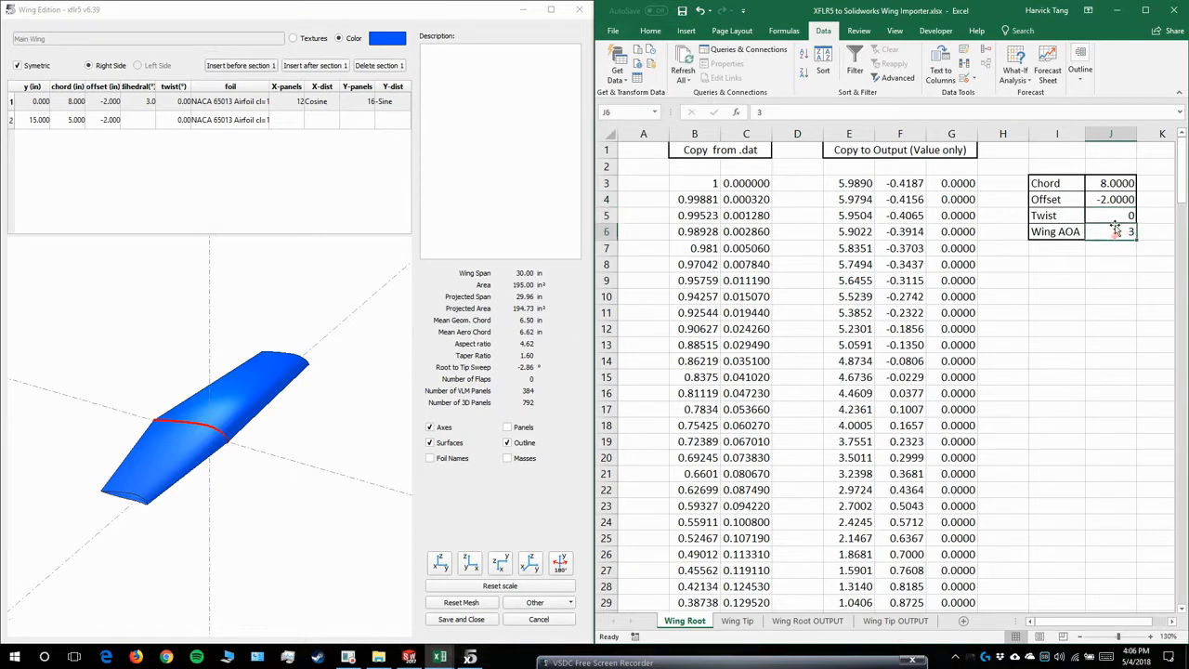
click(1115, 216)
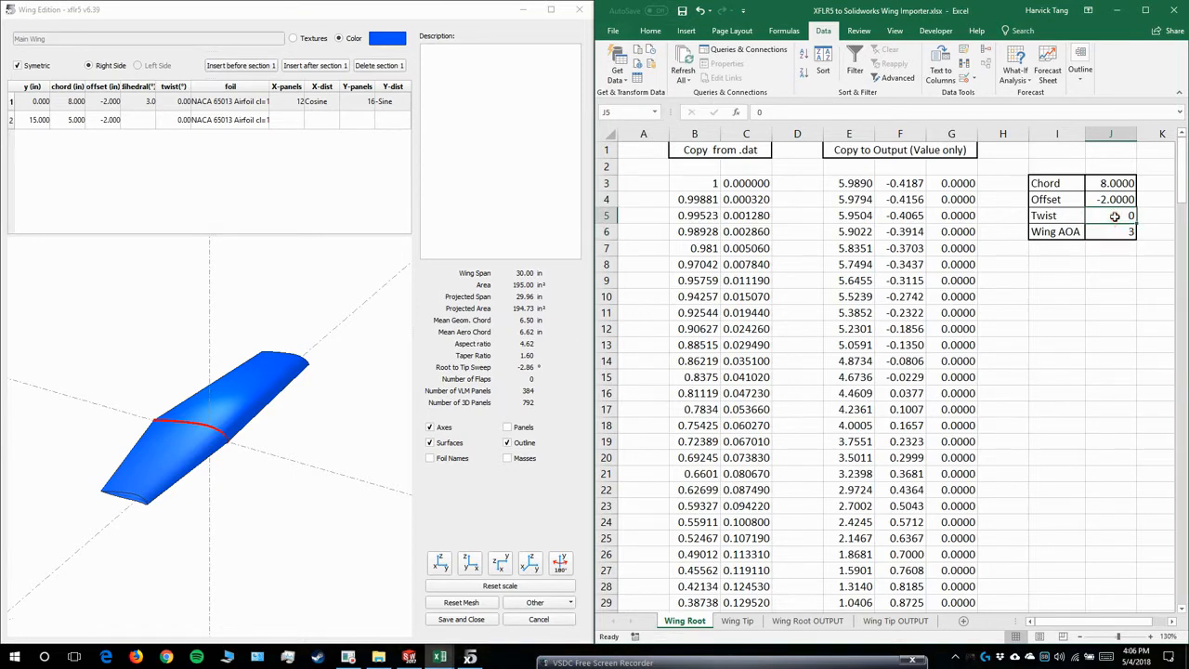
click(1106, 234)
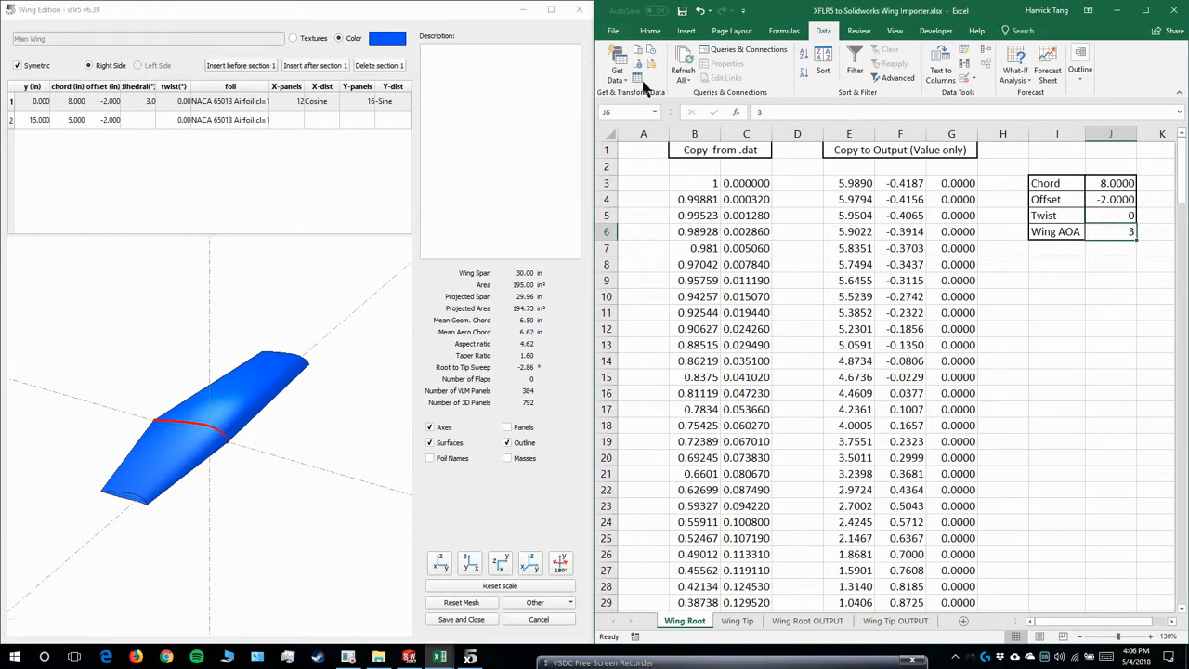
text(0)
key(Return)
- Close the xflr5 wing editor without saving the changes
click(580, 11)
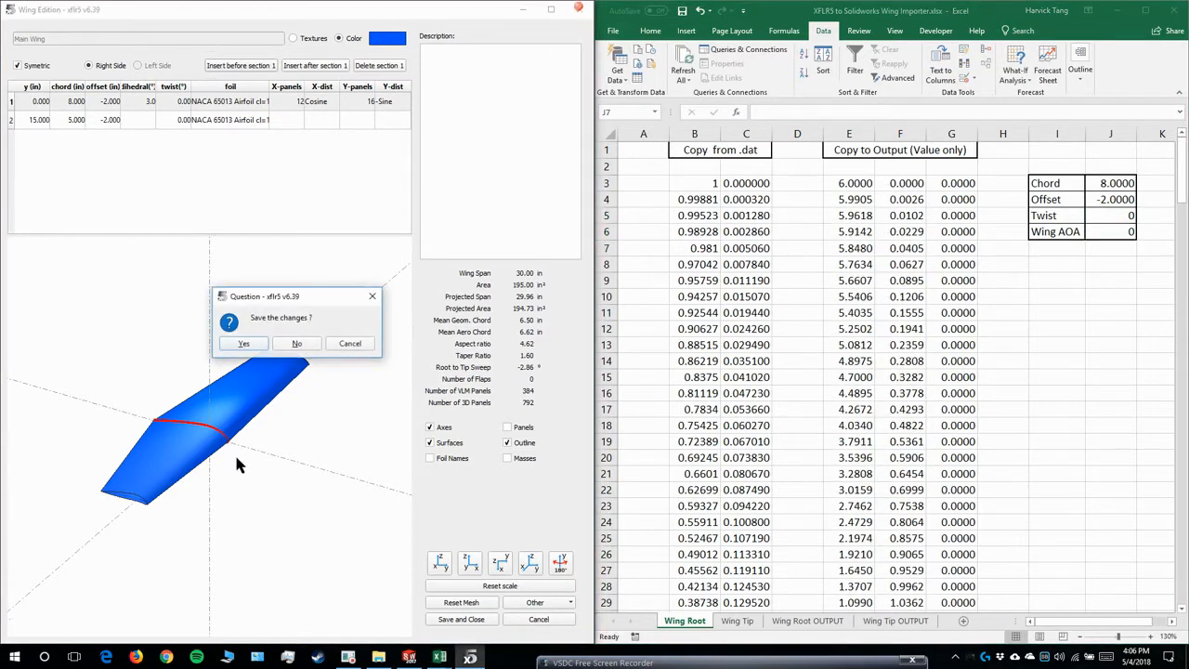
click(290, 346)
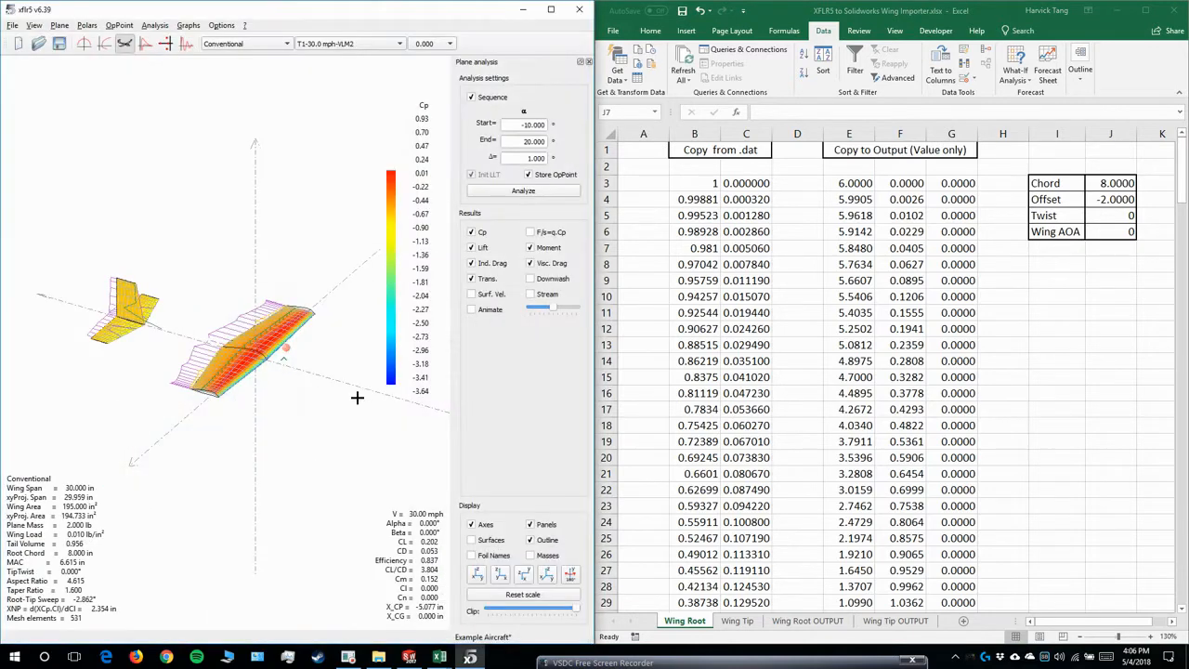
- Check the main wing's tilt angle in xflr5, set the Wing AOA to -1 in the Wing Root sheet, and discard any plane changes
key(shift+F3)
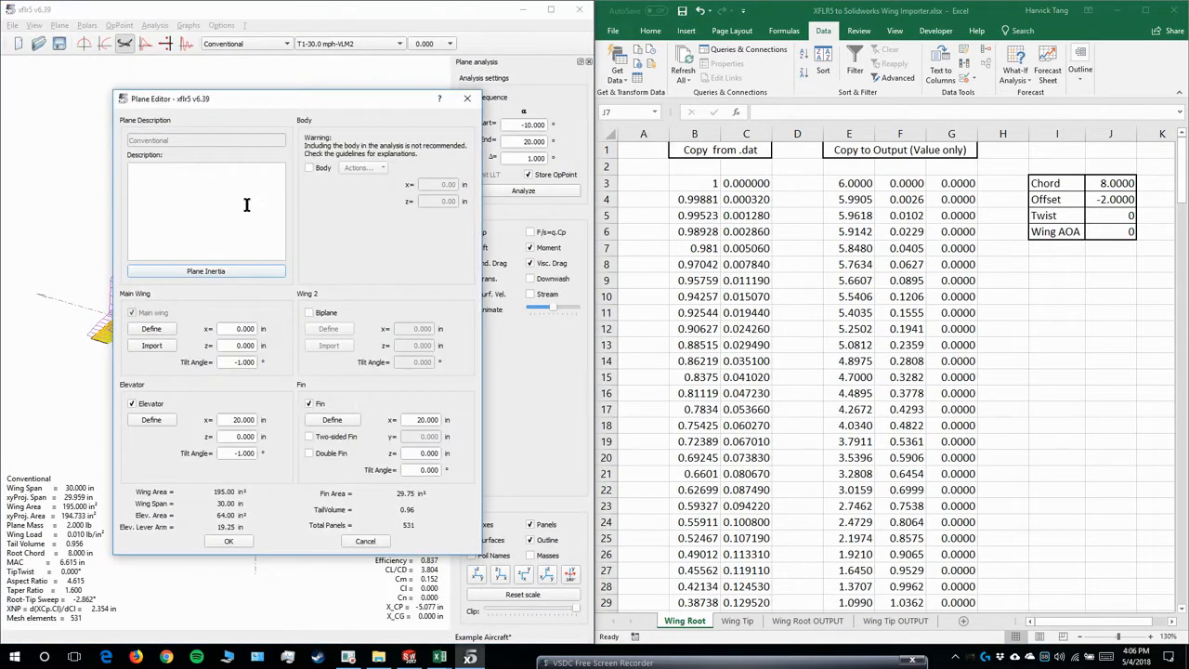
drag(231, 362, 289, 361)
click(1102, 239)
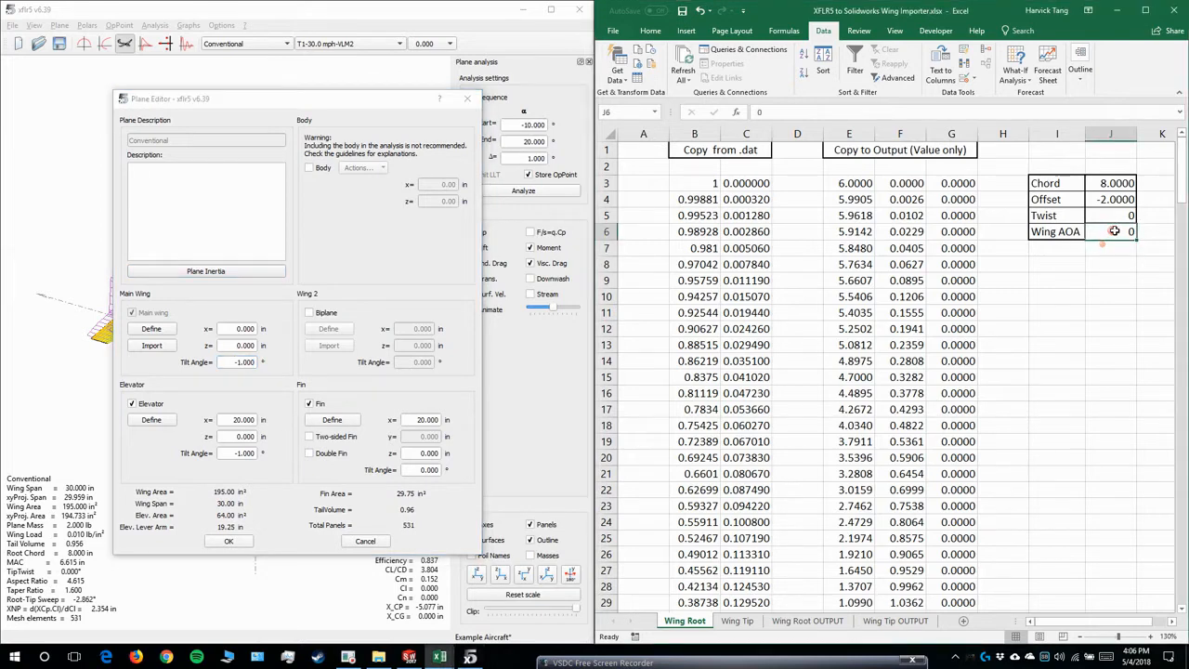
text(-1)
key(Return)
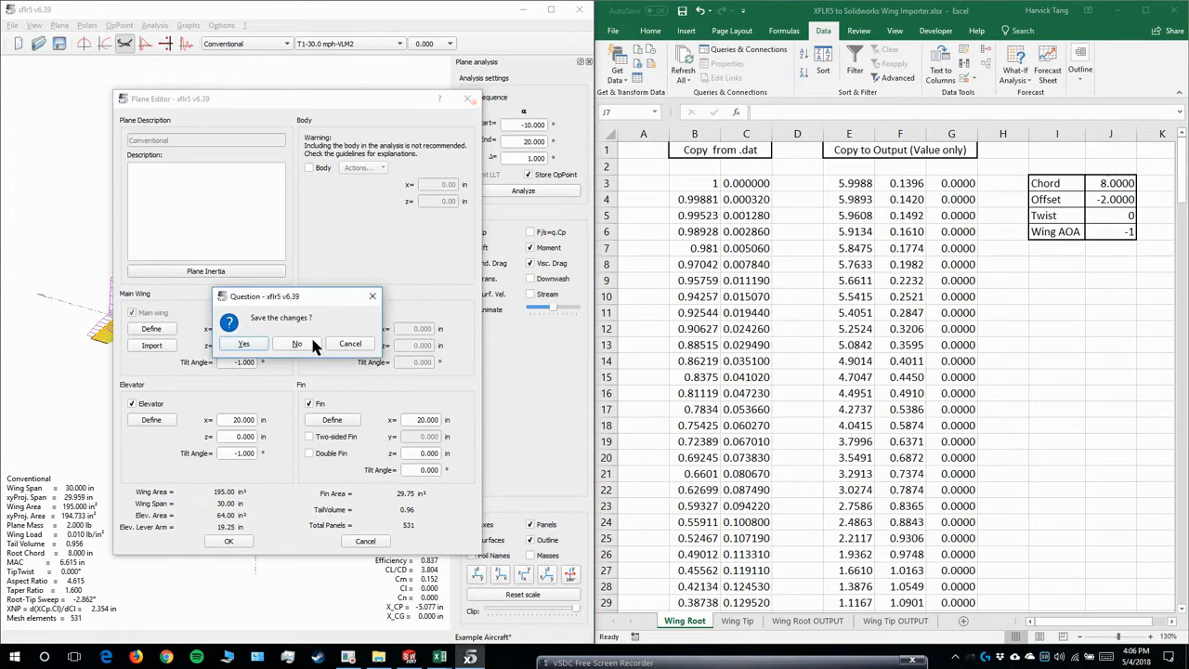
click(288, 344)
- Reopen the current plane's editor in xflr5 to review the main wing's tilt angle, and close it
click(87, 25)
mouse_move(60, 25)
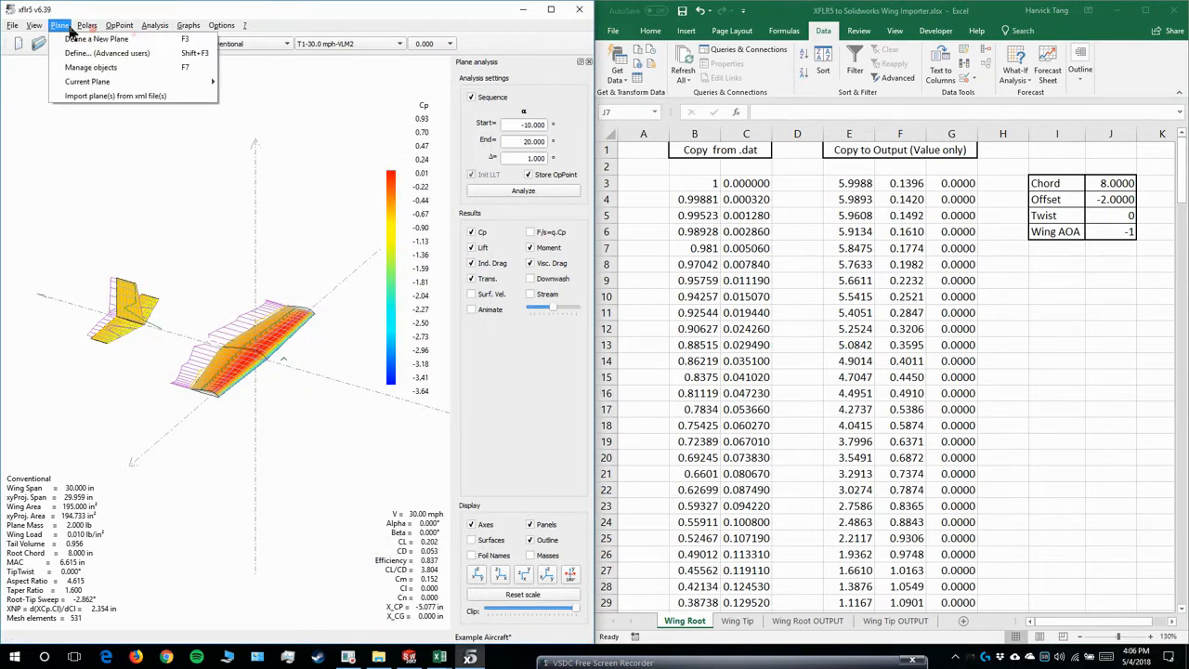
mouse_move(88, 82)
click(305, 97)
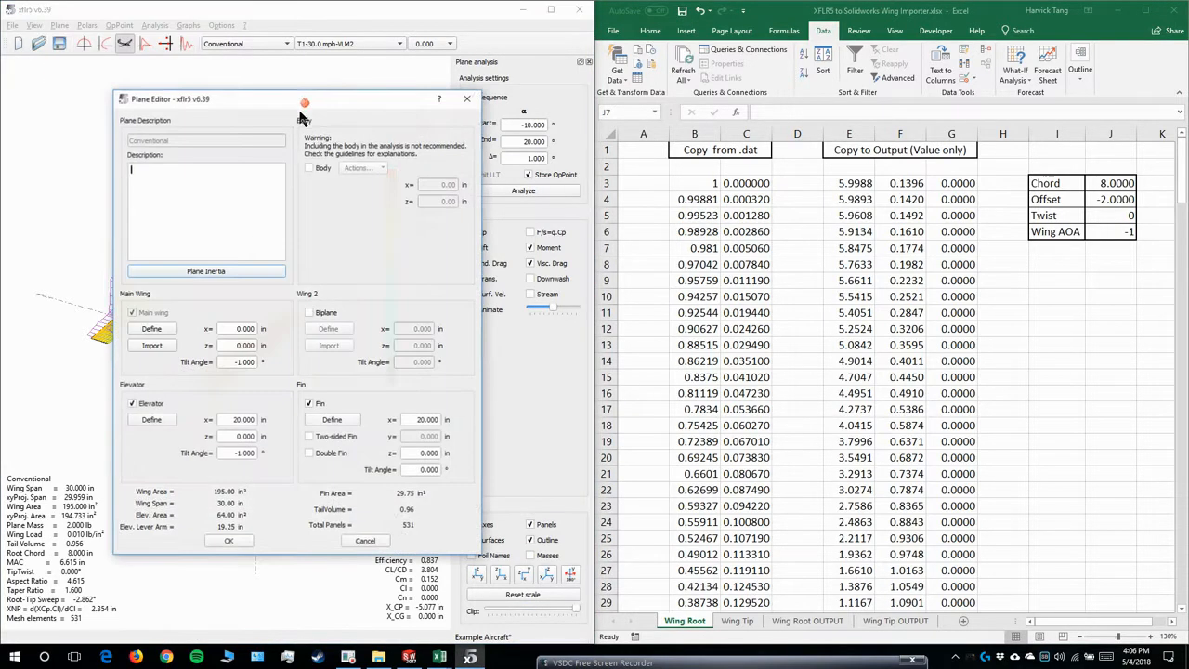
drag(253, 363, 223, 363)
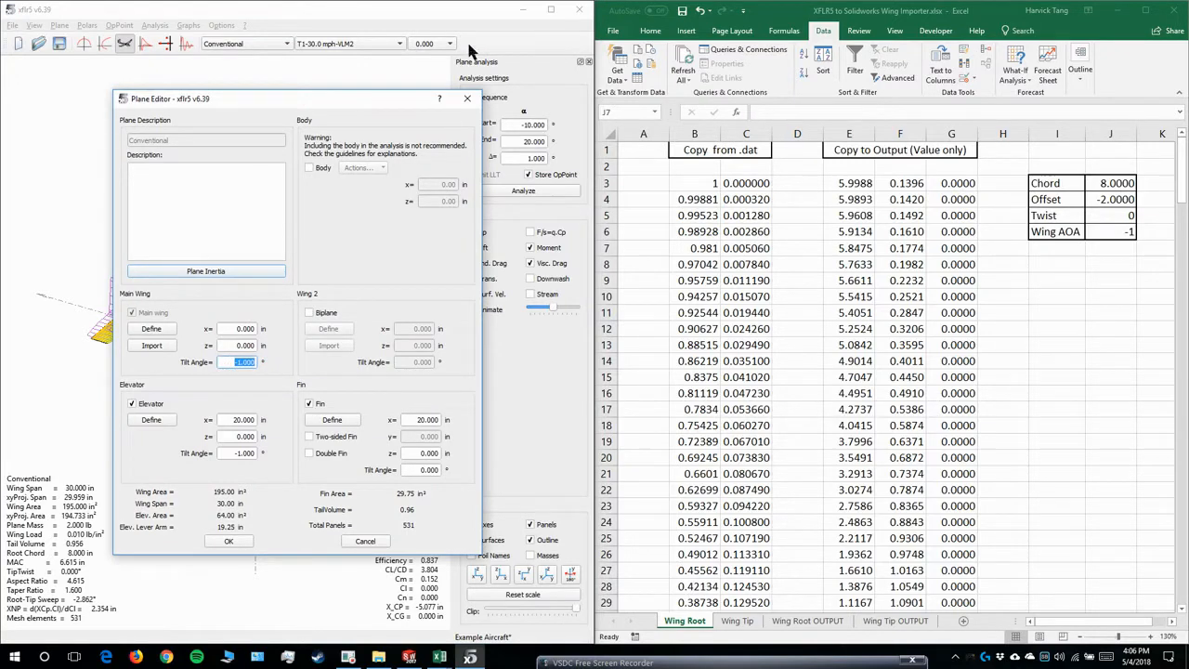
click(467, 98)
- Examine the formulas in the first row of the Wing Root output coordinates and the parameter cells they reference
click(799, 168)
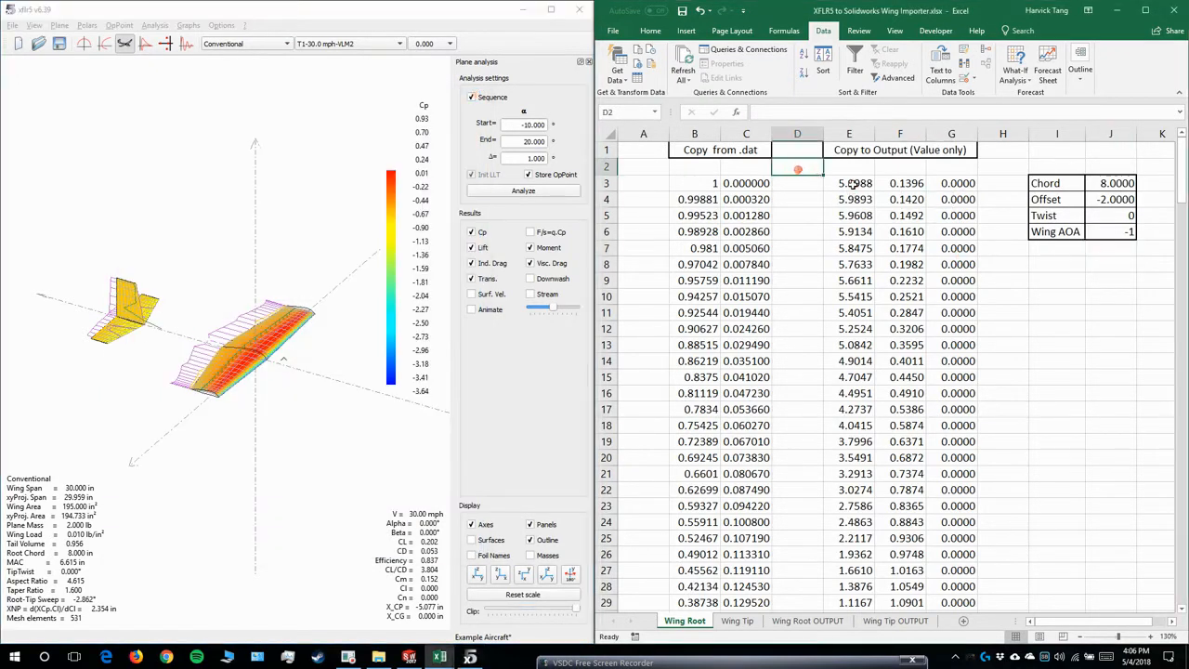
click(853, 184)
click(905, 185)
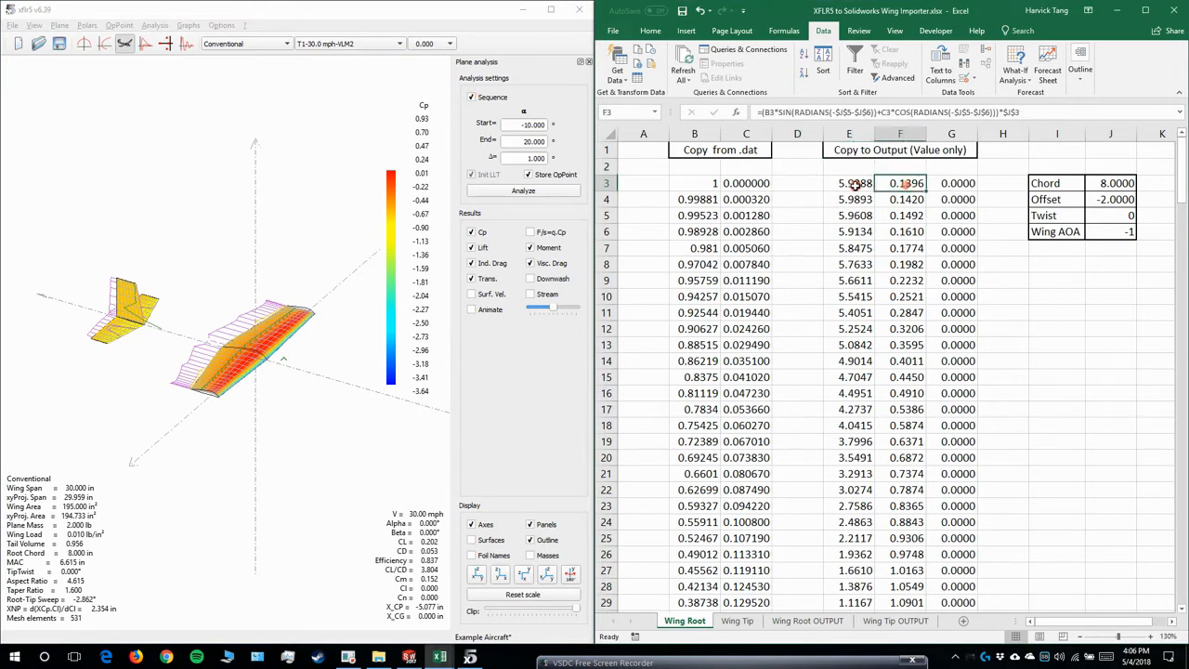
click(856, 185)
click(895, 186)
click(867, 186)
click(1071, 112)
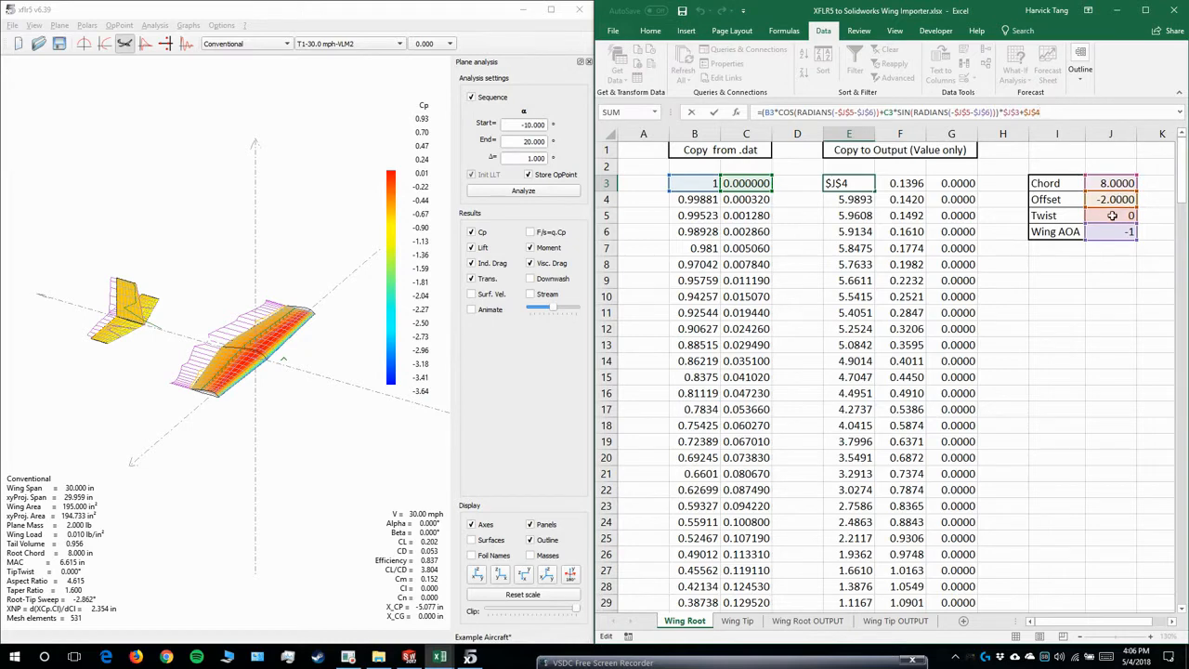
click(1122, 268)
click(899, 183)
click(1064, 112)
click(1007, 225)
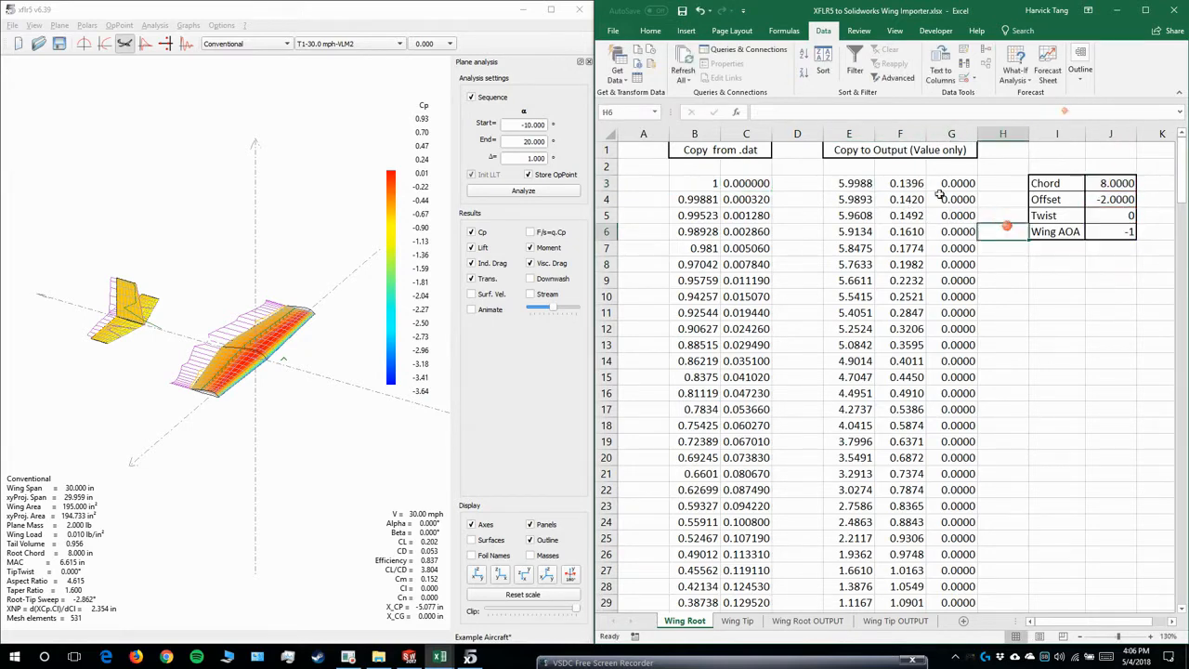
click(904, 178)
click(864, 185)
- Copy the entire block of computed coordinates under Copy to Output in the Wing Root sheet
click(876, 266)
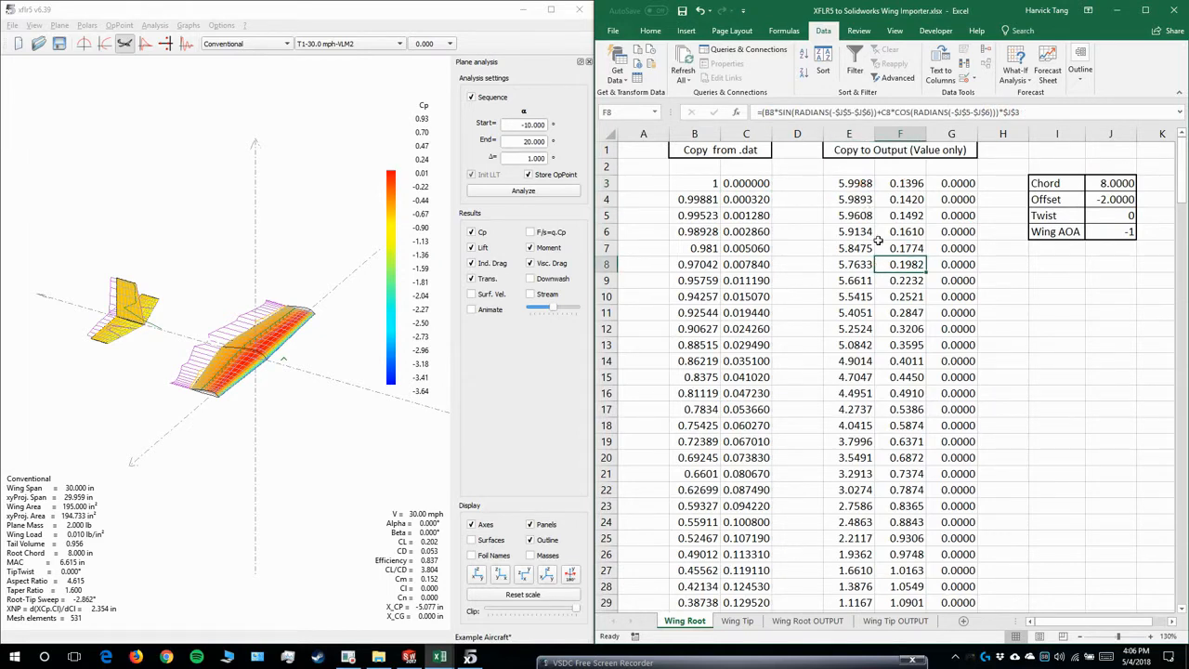
key(ctrl+a)
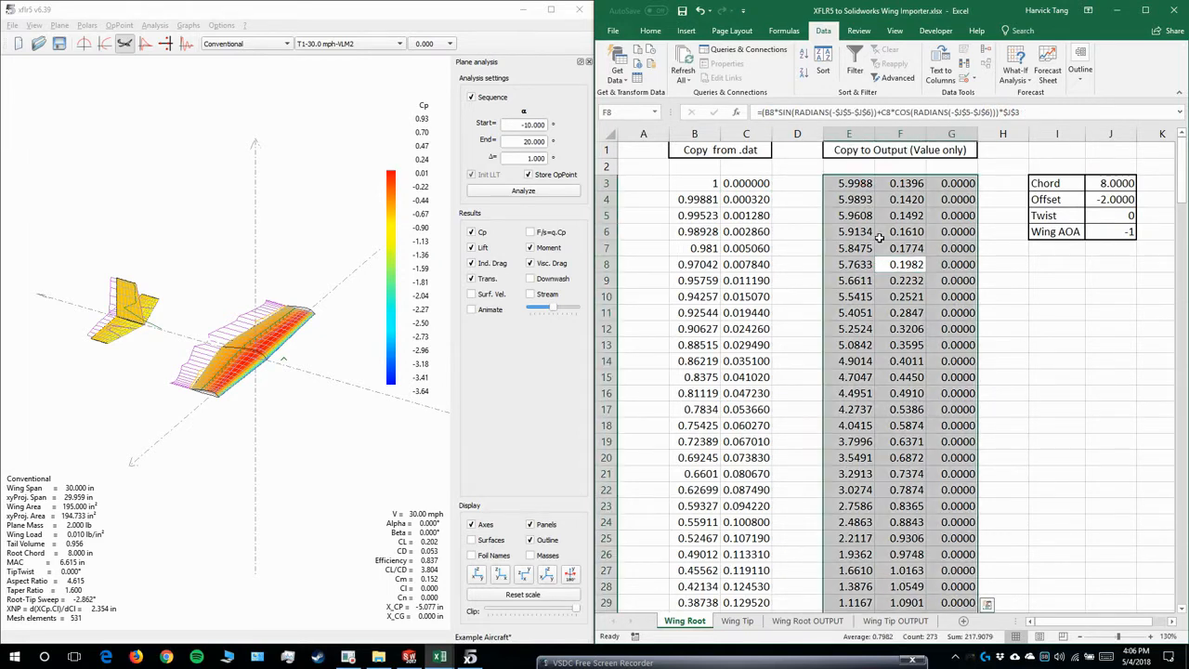
scroll(927, 311, down, 20)
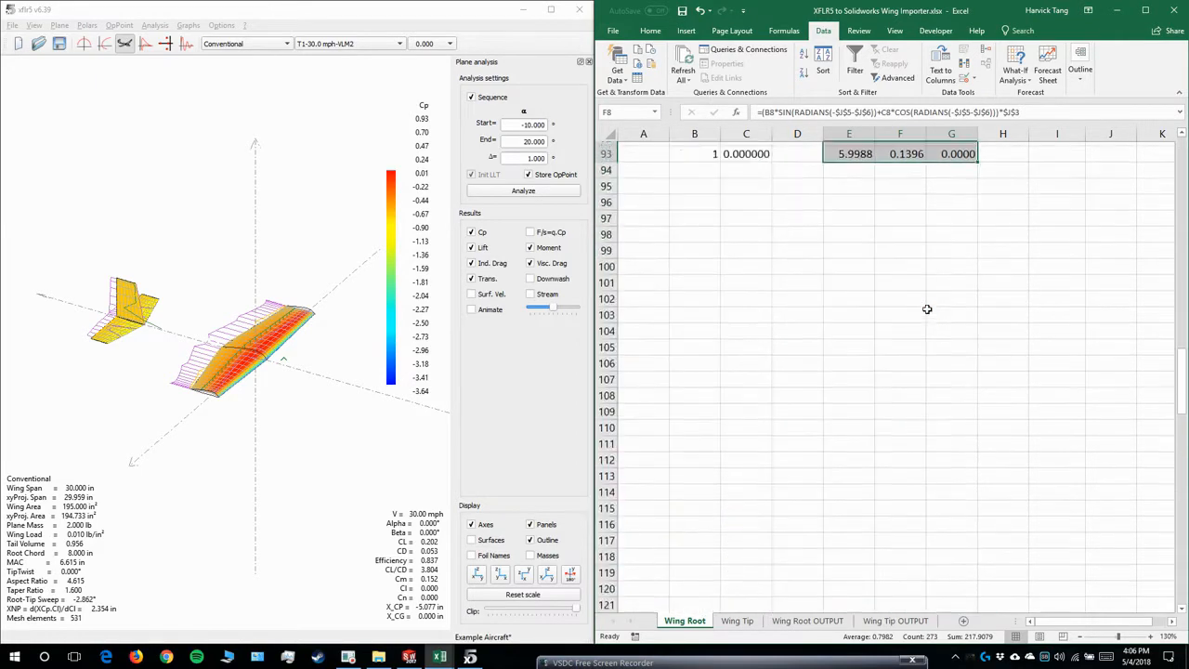
scroll(926, 312, up, 20)
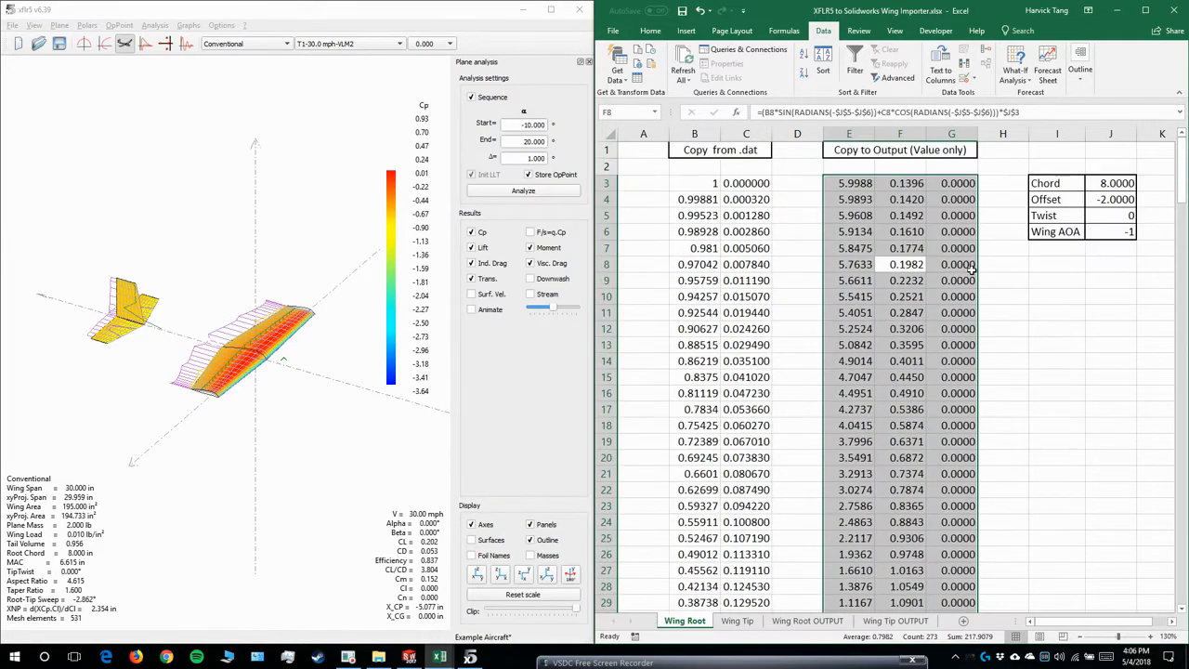
key(ctrl+c)
click(942, 298)
key(ctrl+a)
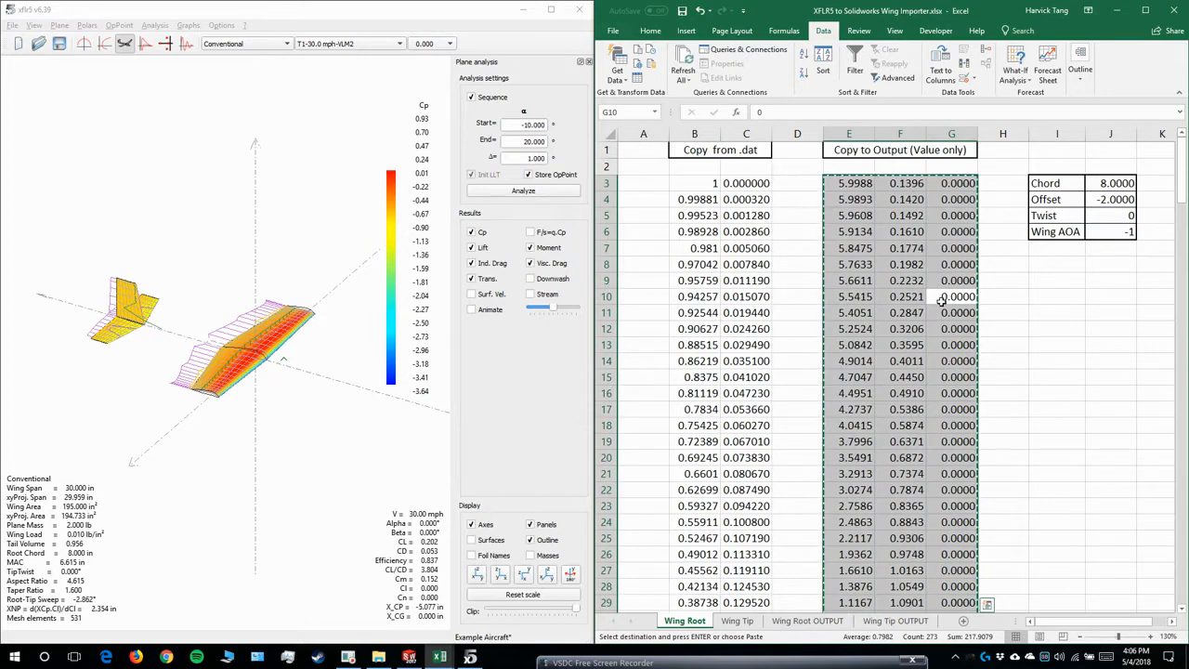
- Paste the copied coordinates as values only into the Wing Root OUTPUT sheet from cell A1, and save the workbook
click(807, 626)
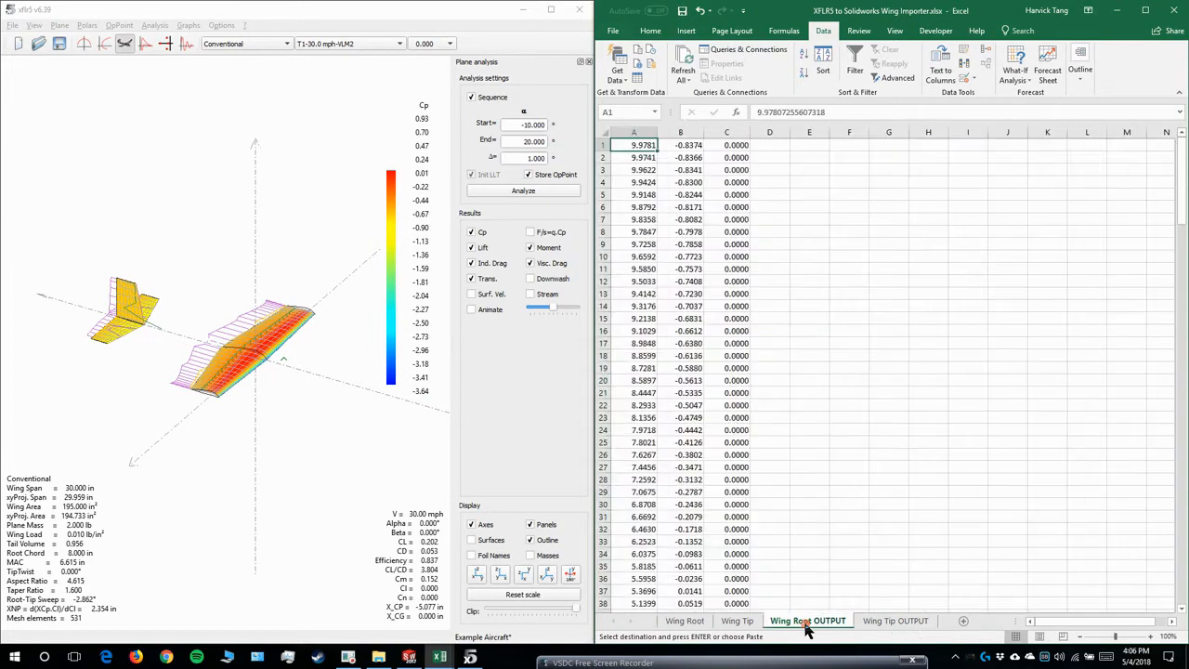
click(636, 133)
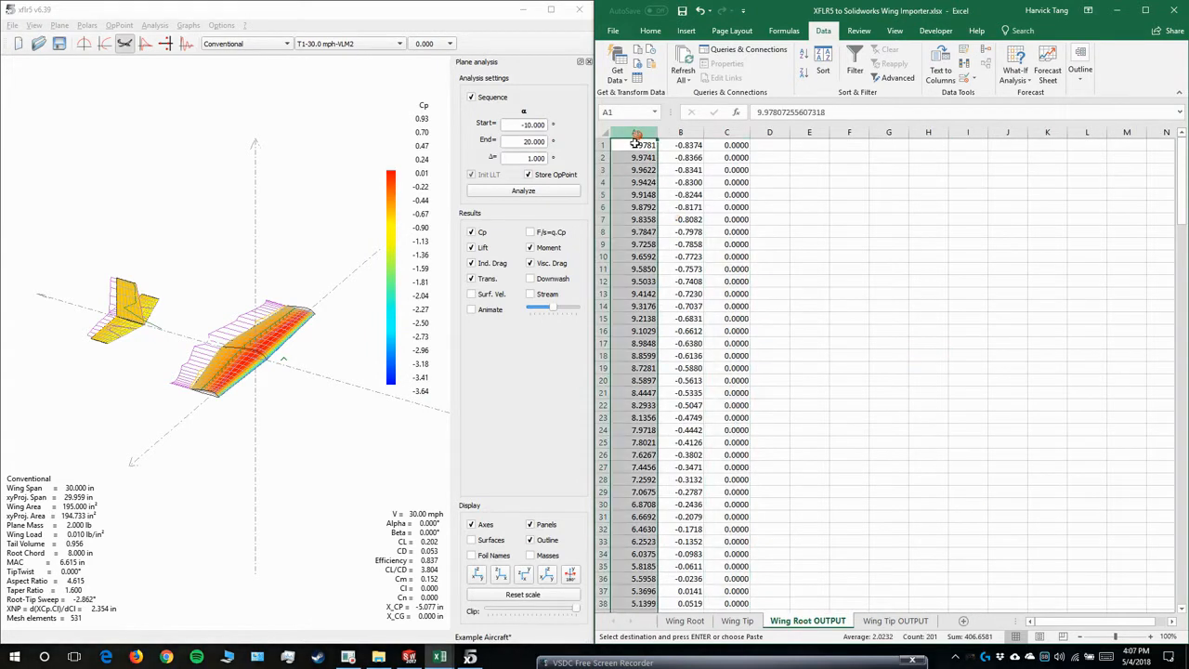
click(634, 146)
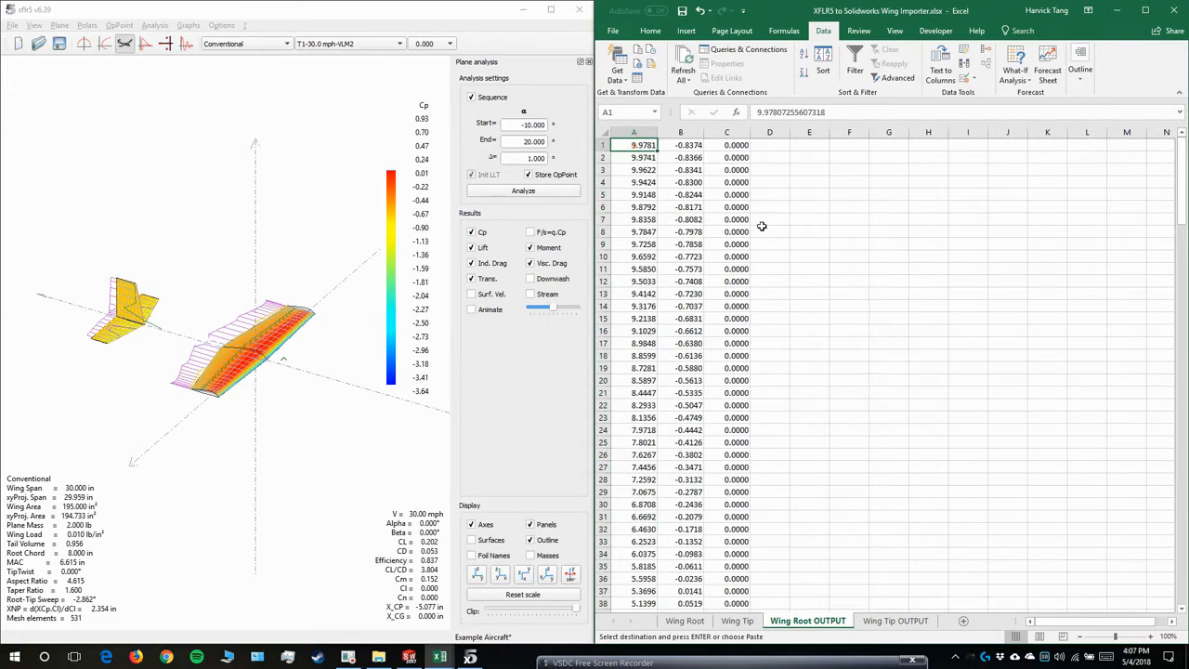
key(ctrl+v)
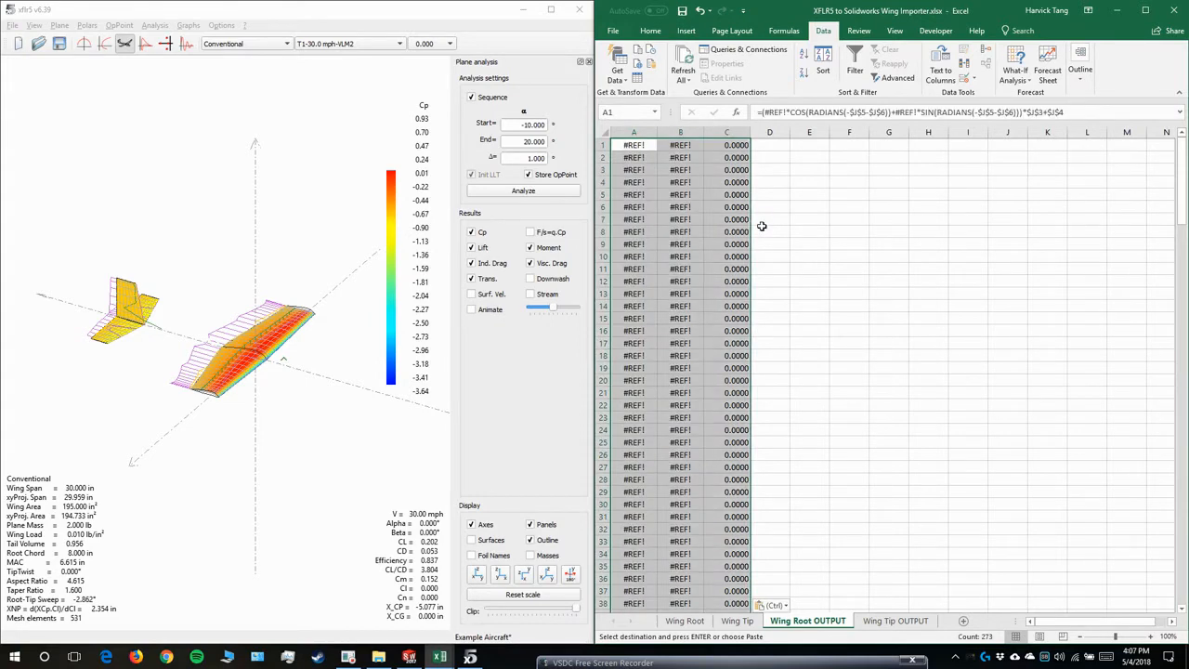
click(775, 605)
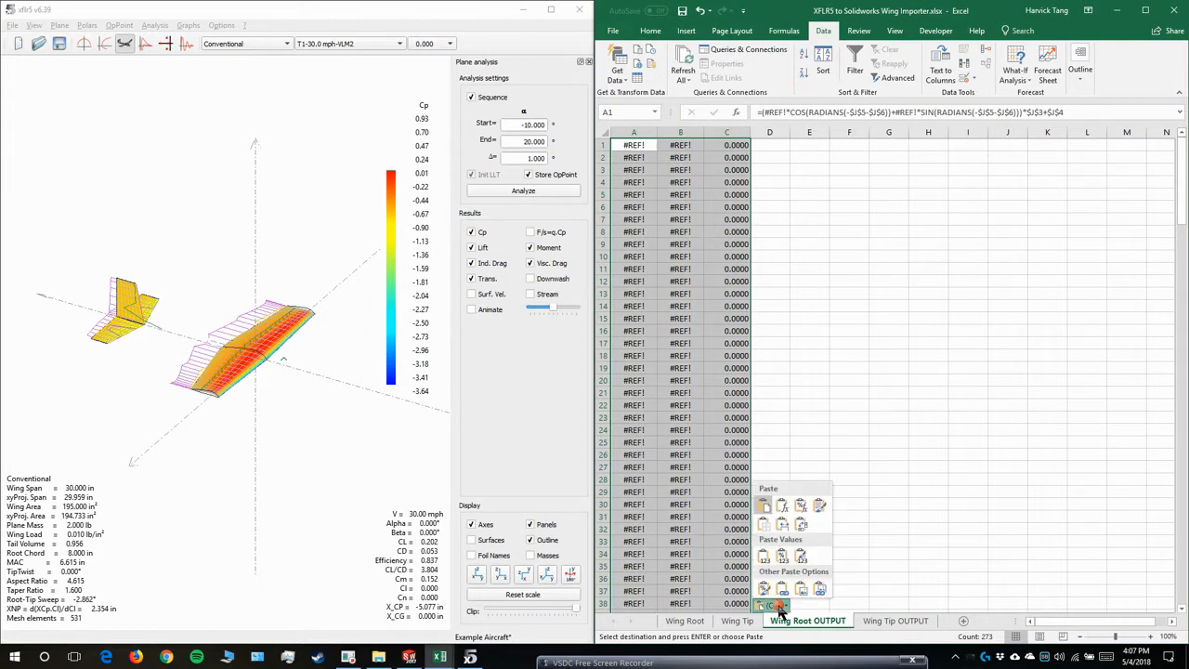
click(768, 563)
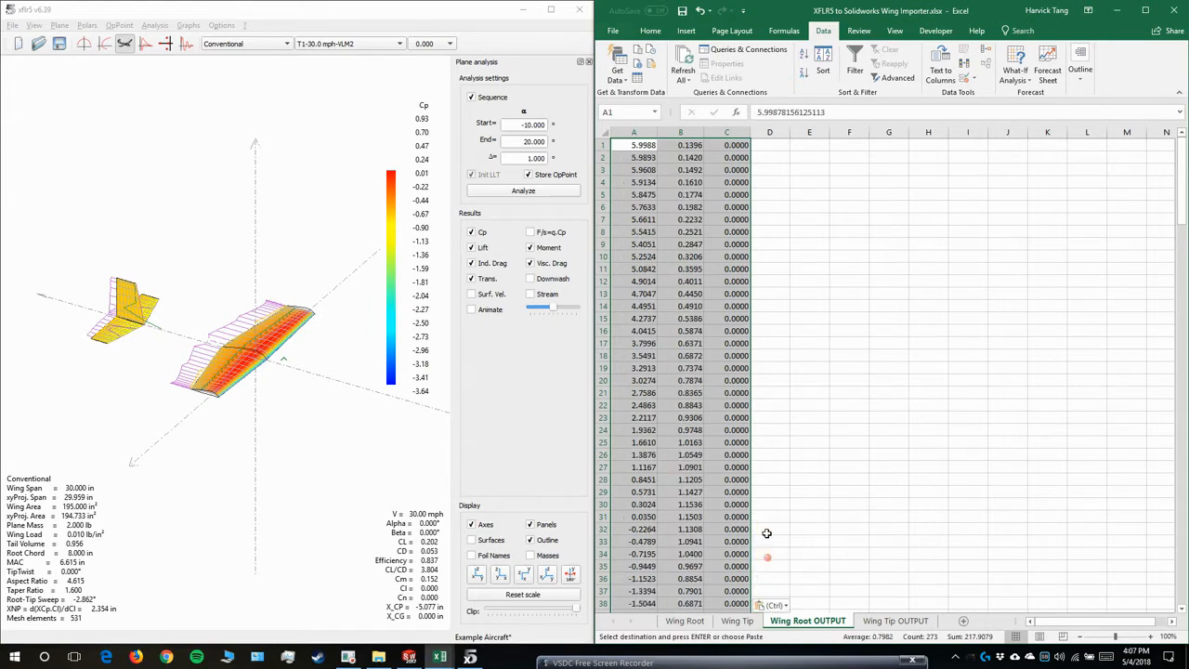
click(653, 145)
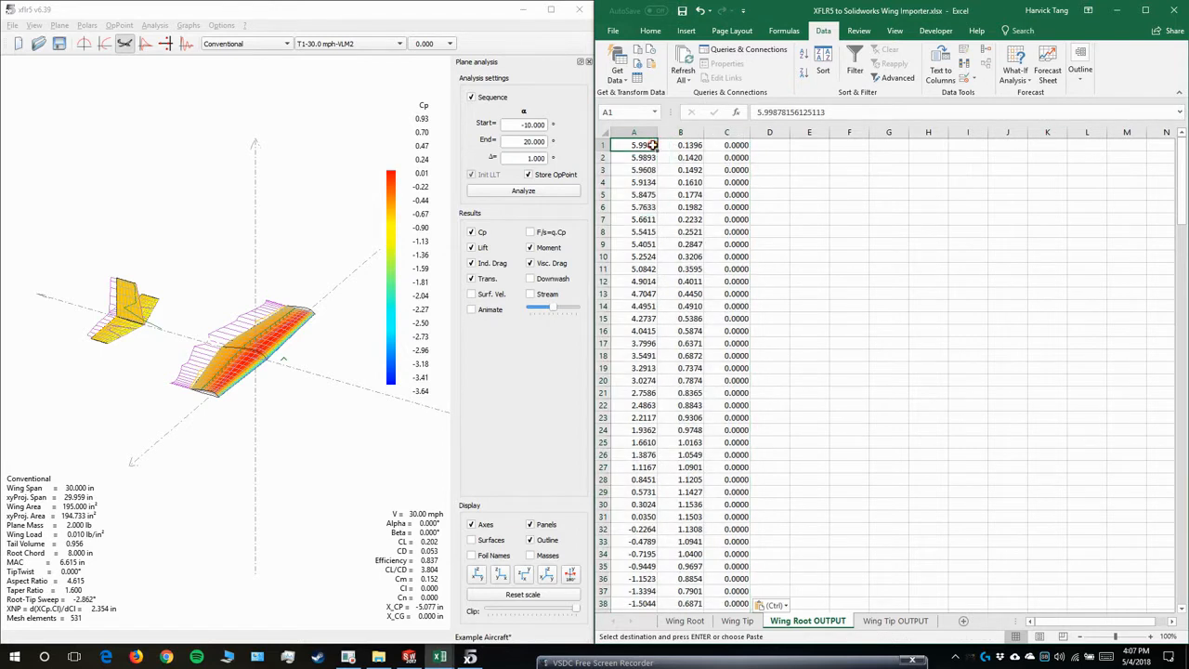
click(683, 11)
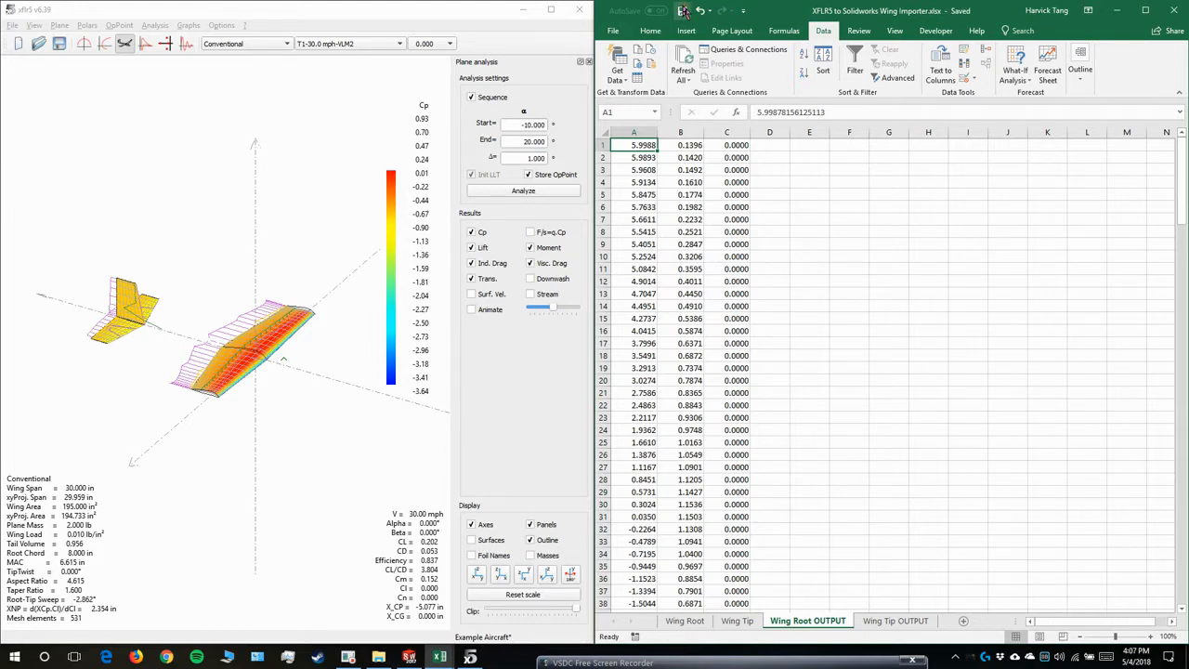
- Begin saving the Wing Root OUTPUT sheet as a separate file in the New folder, with the file type Text (Tab delimited)
key(alt+f)
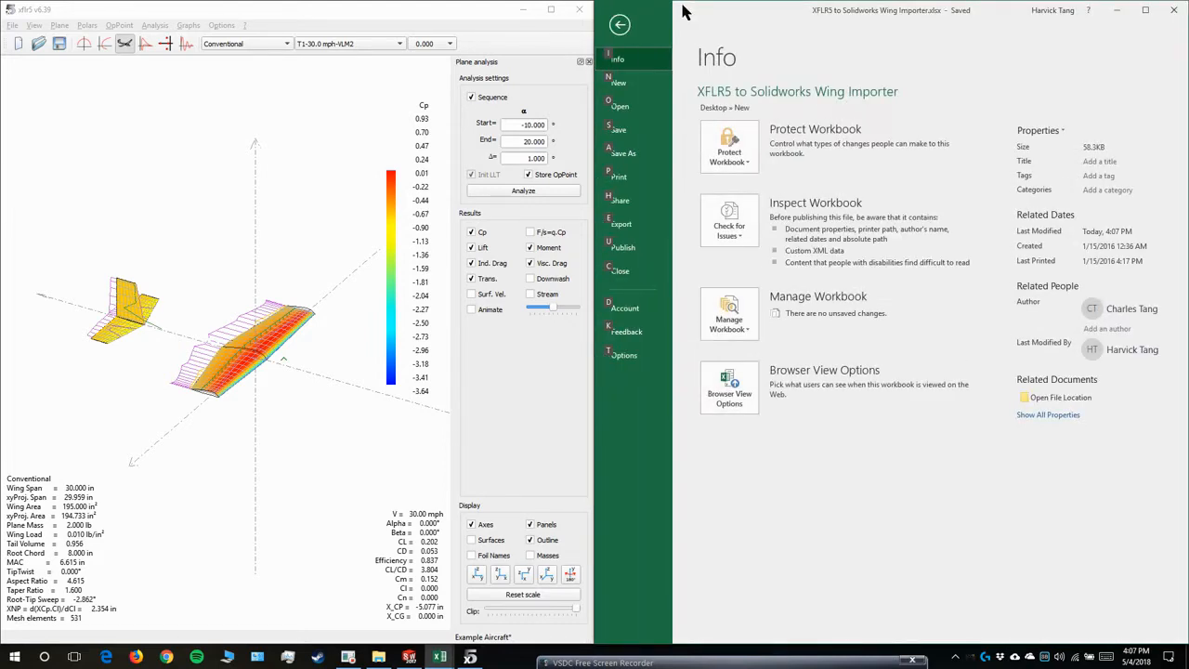
key(Escape)
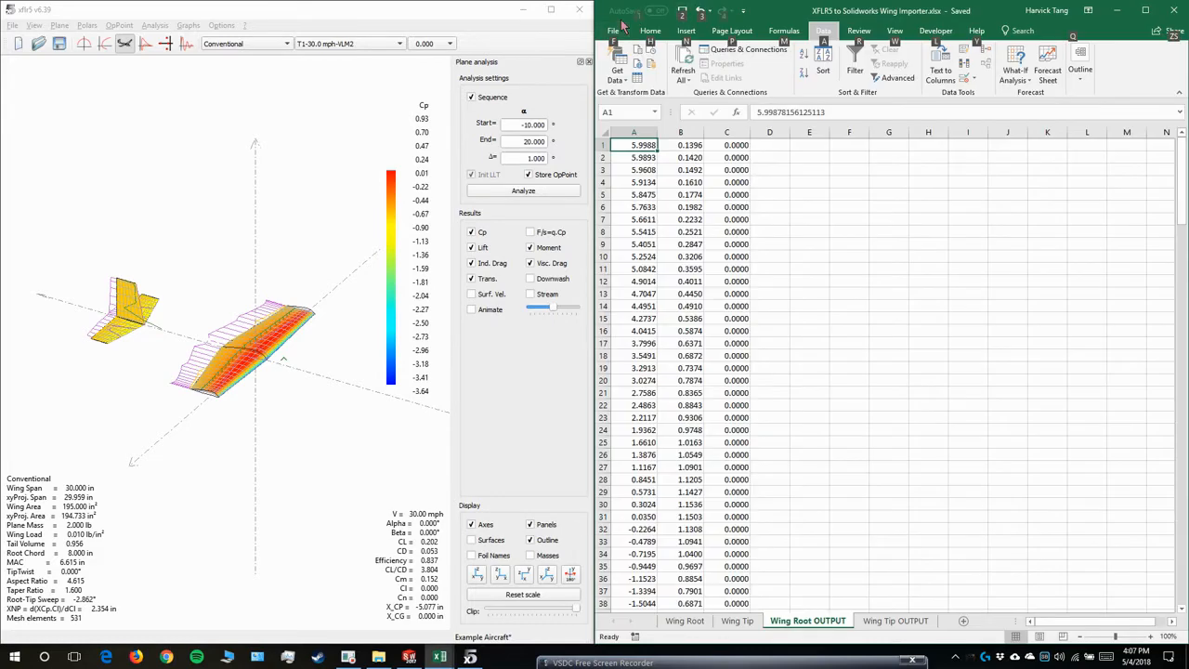
click(613, 31)
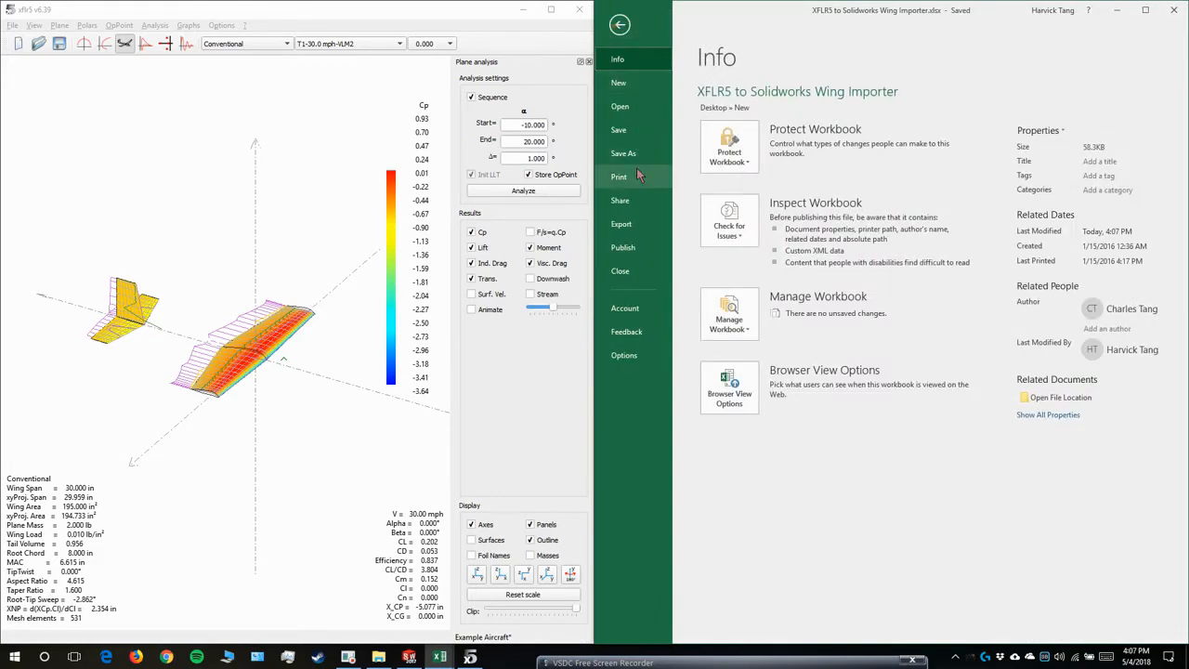
click(638, 162)
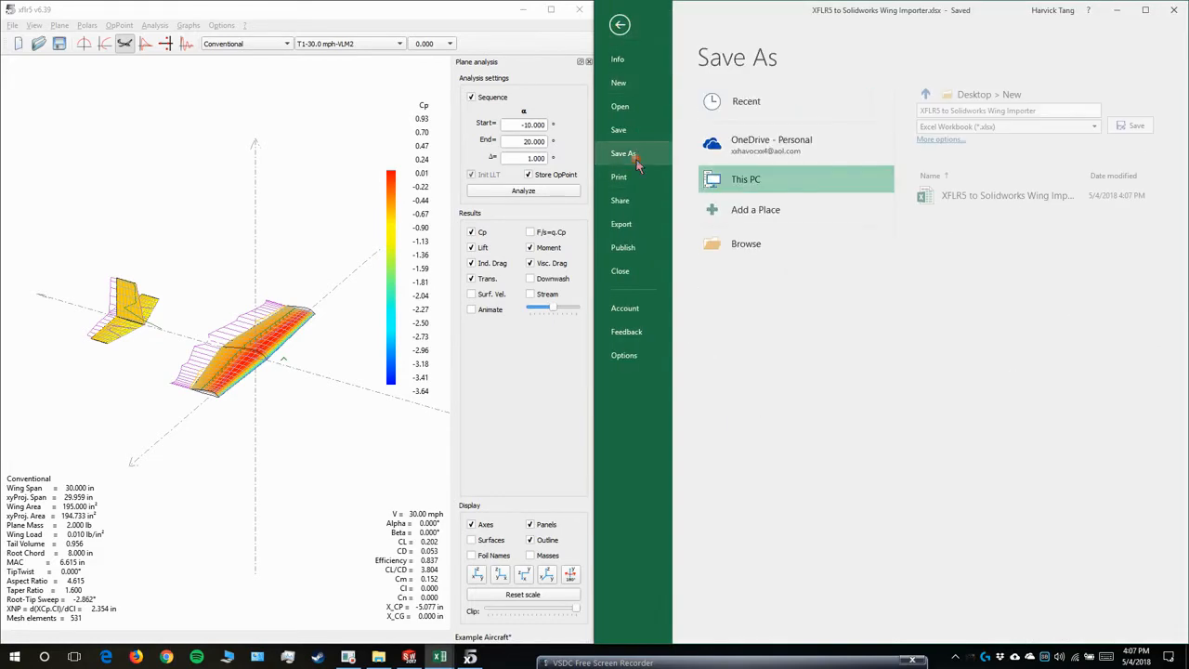
click(767, 252)
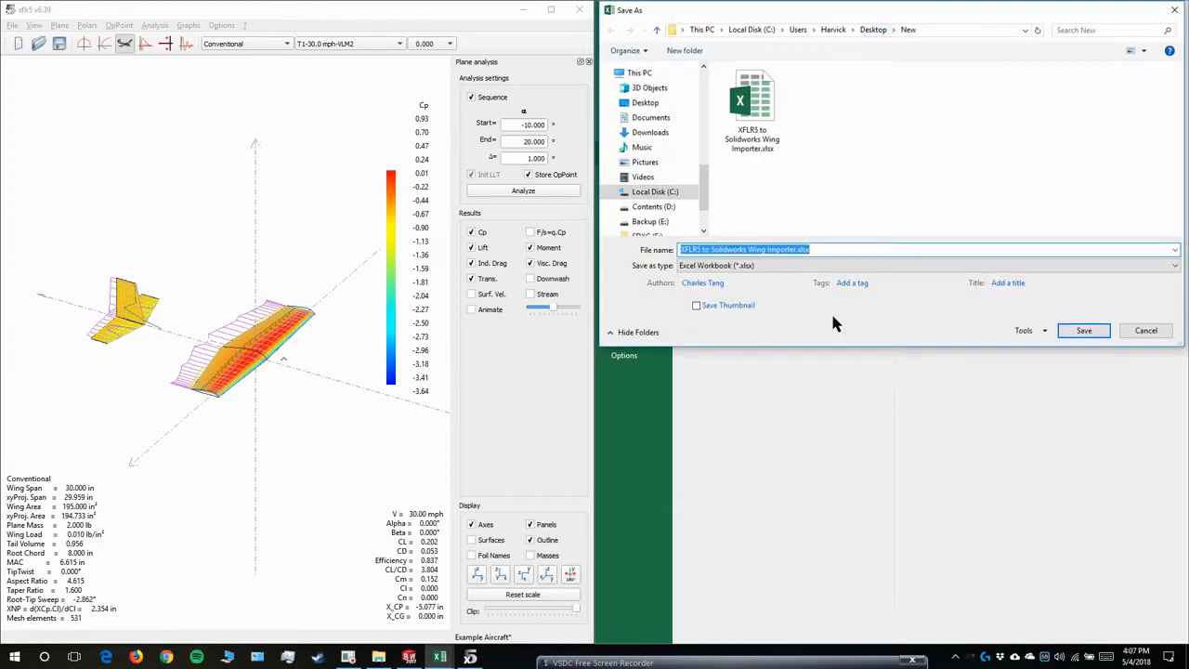
click(823, 266)
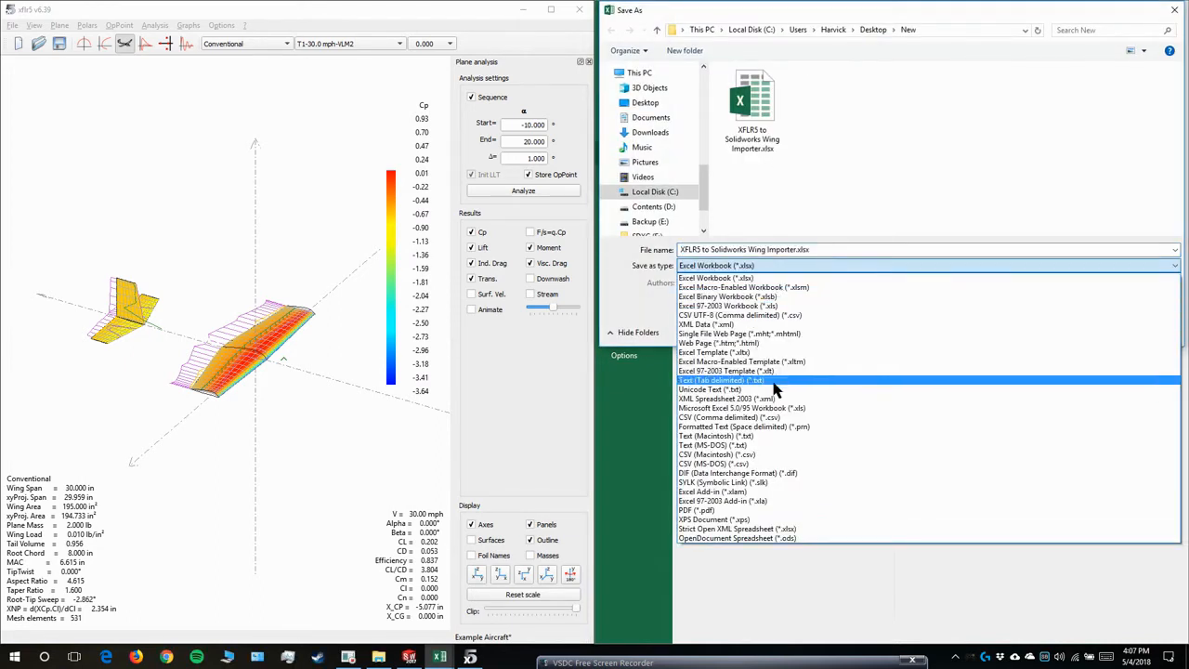
click(712, 381)
- Save only the active sheet as Conventional Wing Root.txt, and close the workbook without keeping the clipboard data
click(830, 249)
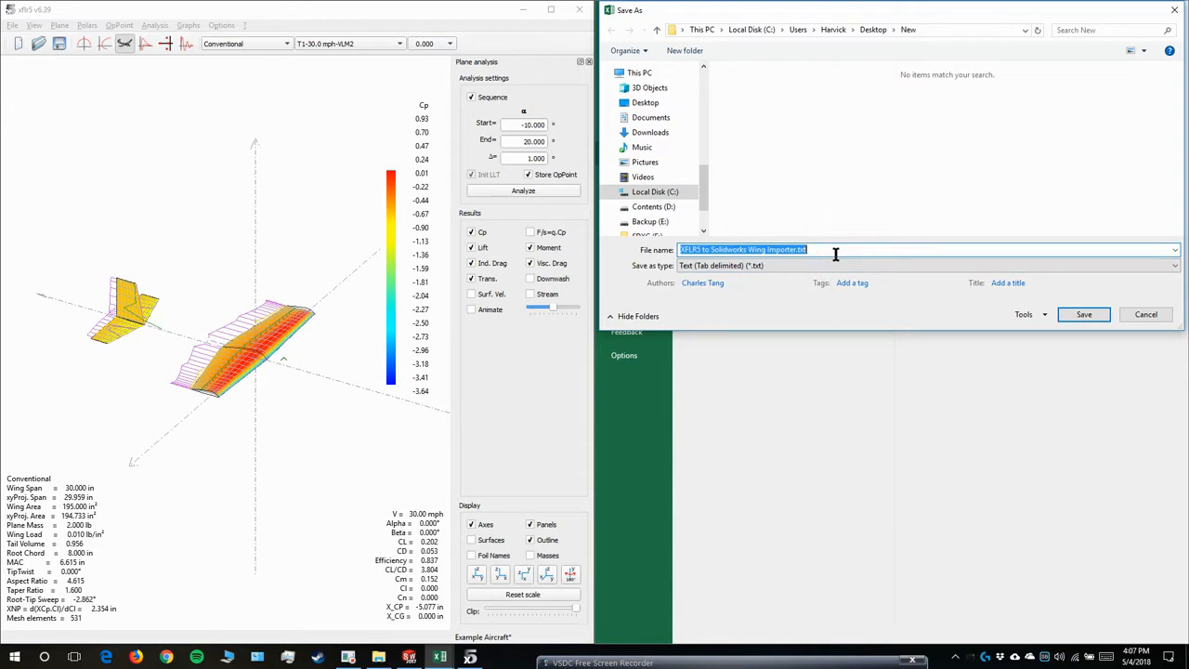
text(Conven)
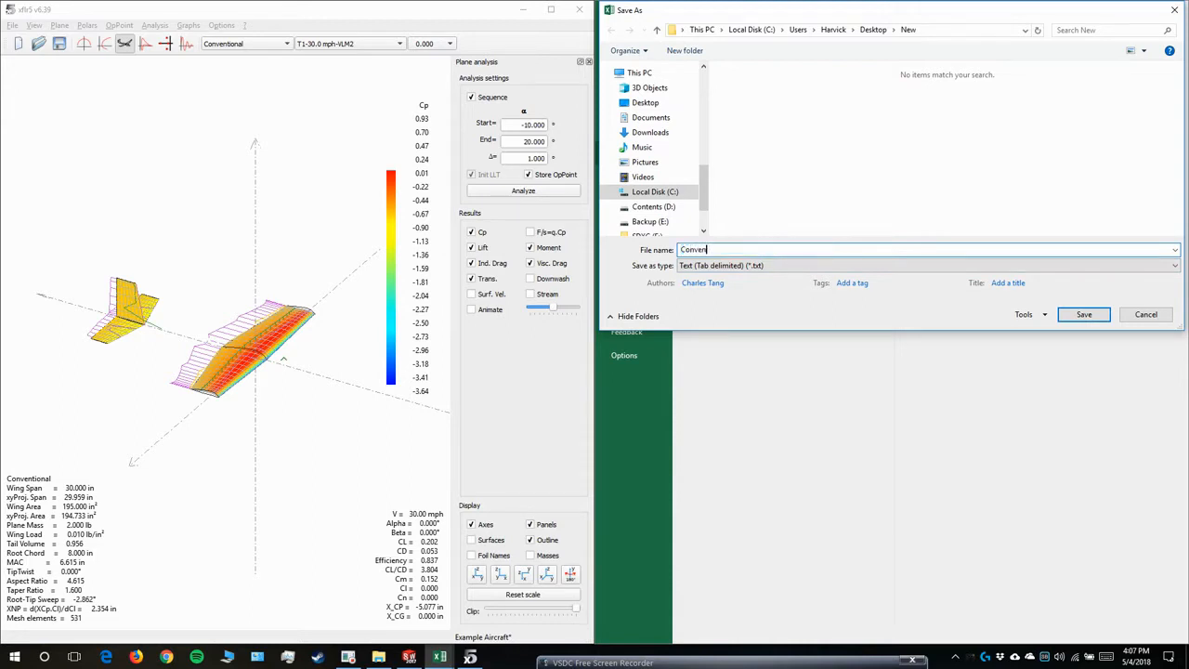
text(tioa)
click(1085, 317)
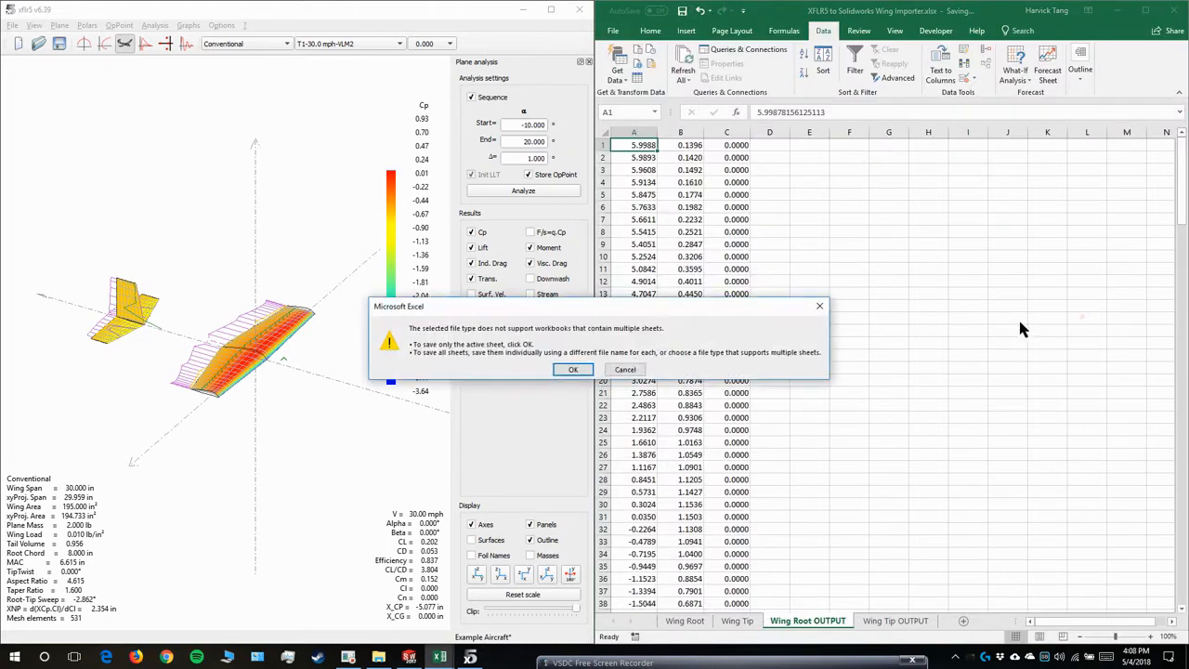
click(584, 372)
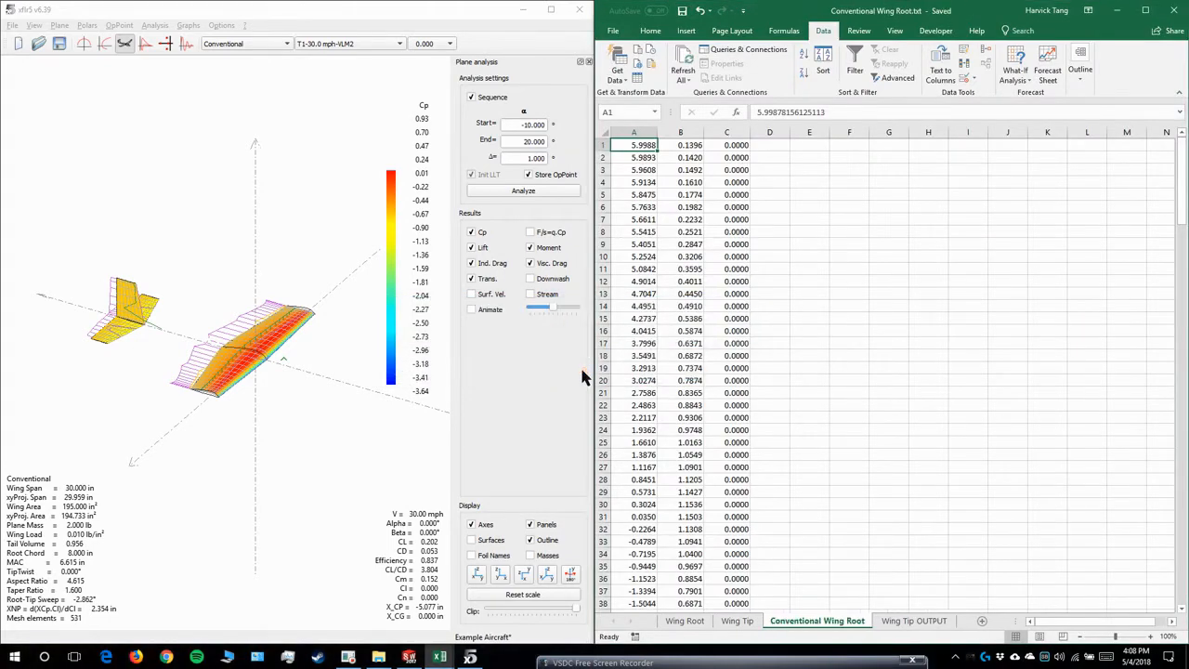
click(1176, 10)
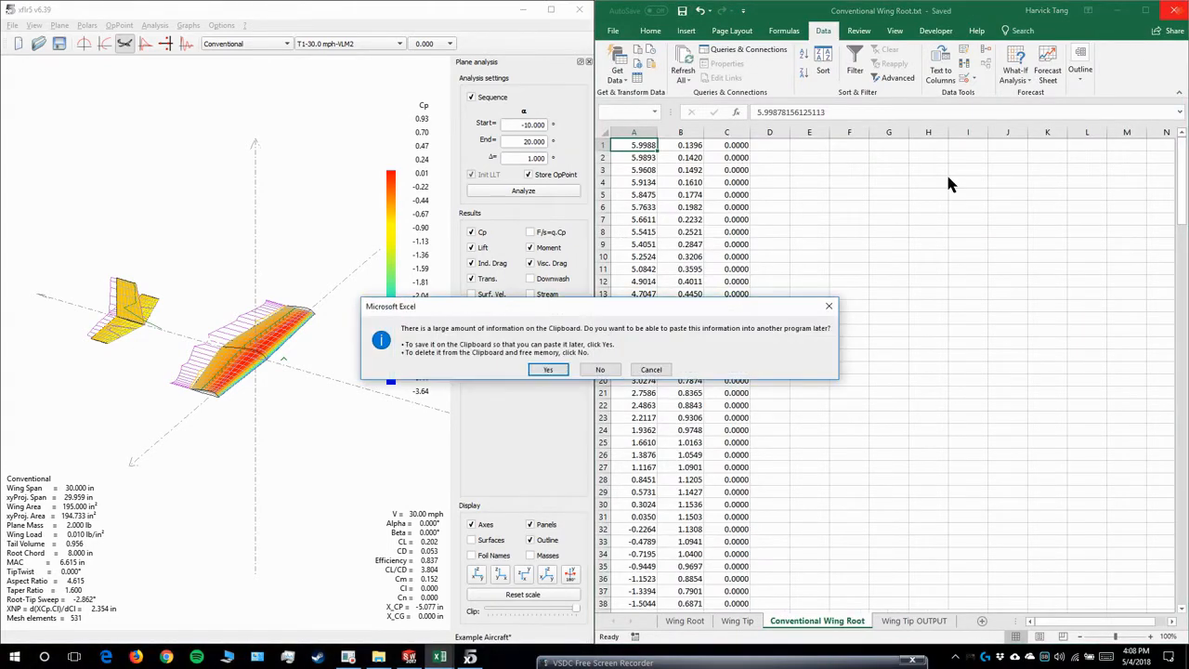
click(600, 370)
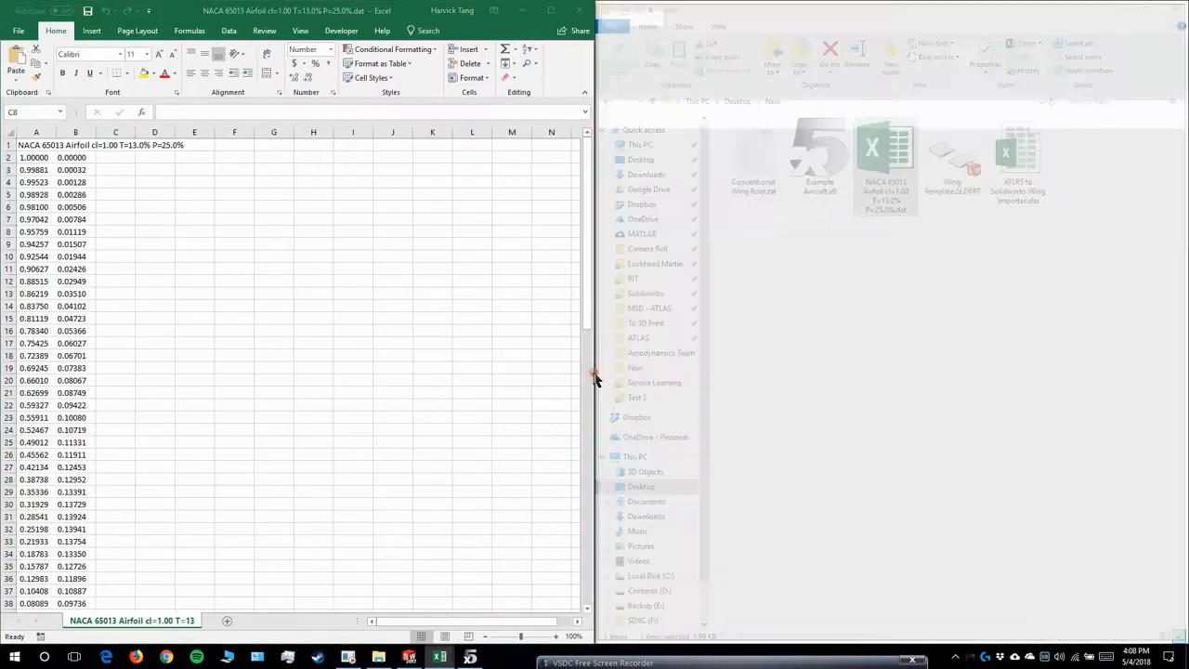
- Switch to the Wing Template part in SolidWorks and open the Wing Root Airfoil curve for editing
click(522, 10)
click(409, 657)
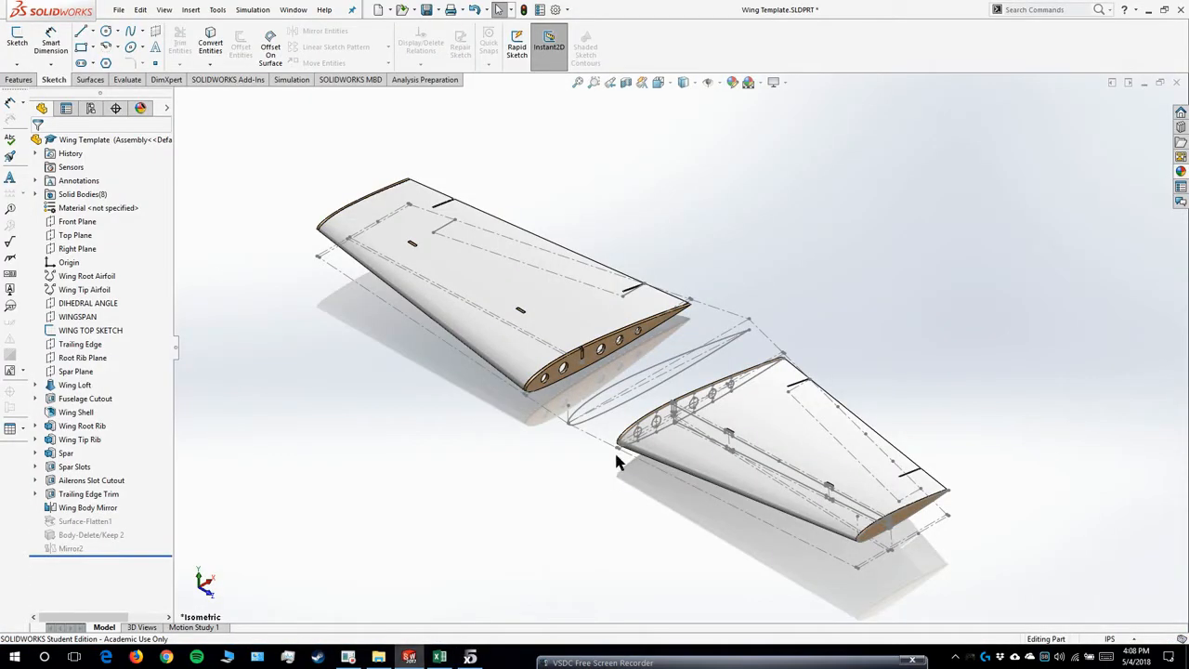
click(93, 277)
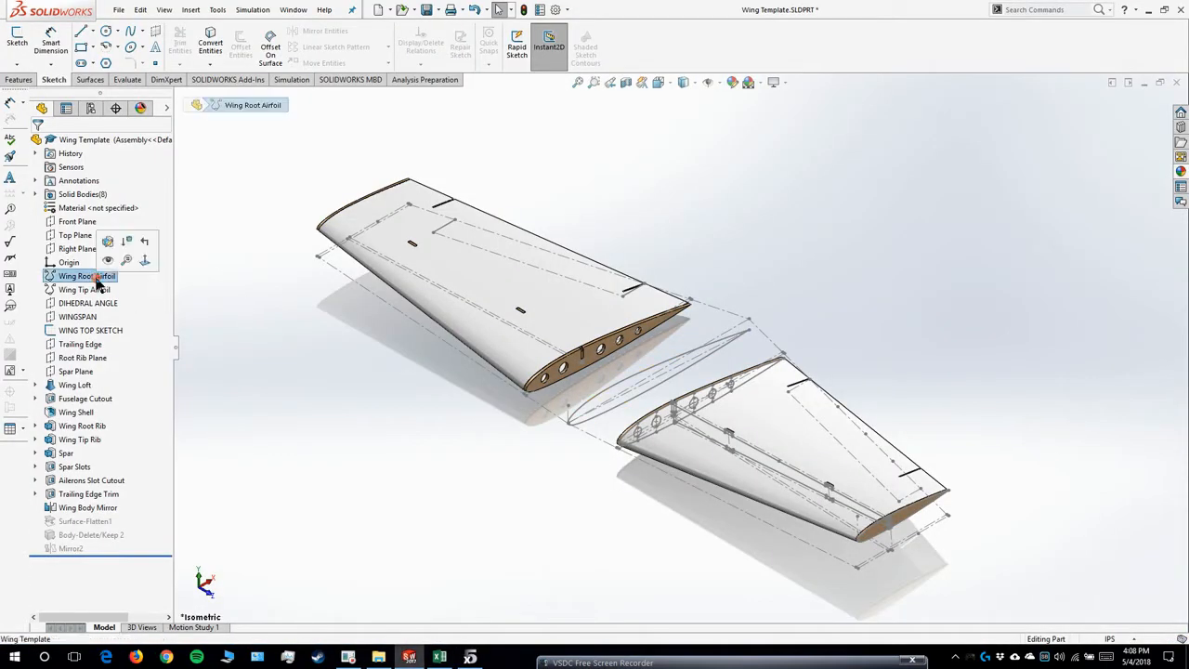
click(75, 289)
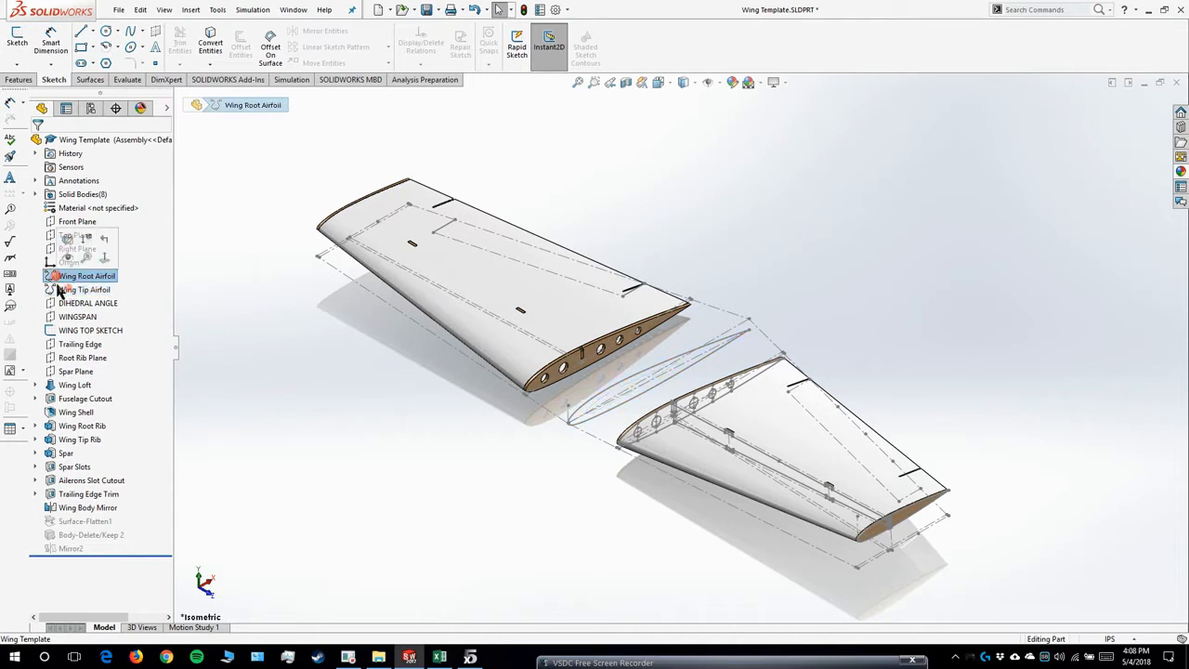
click(89, 276)
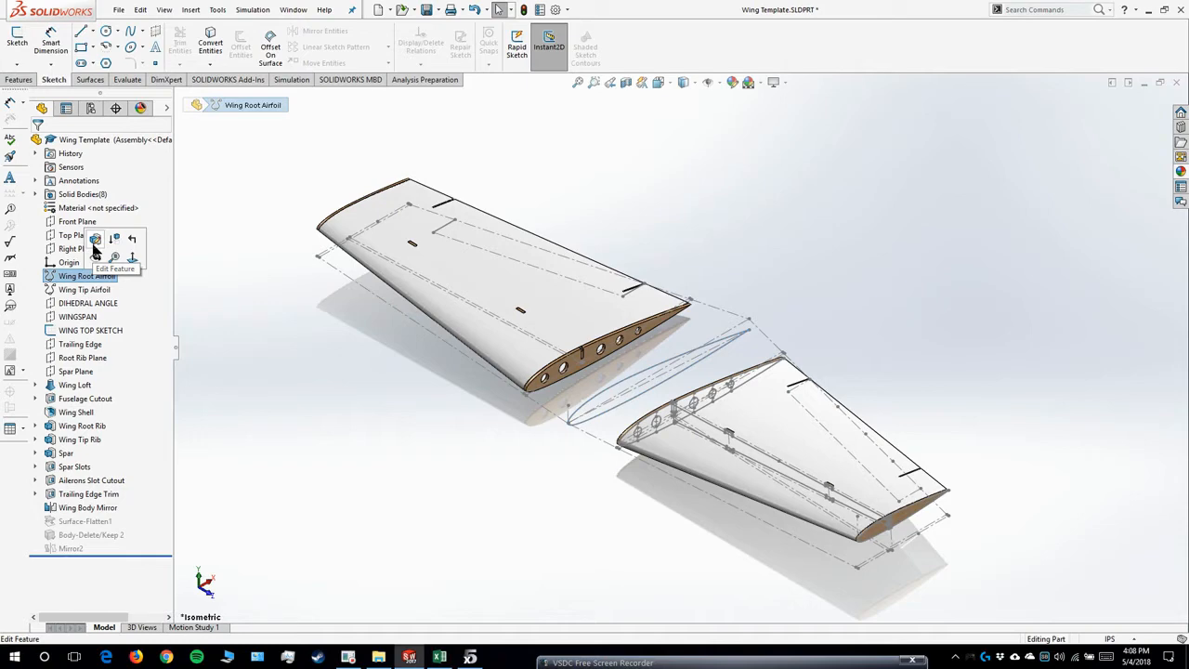
click(95, 240)
drag(121, 13, 275, 80)
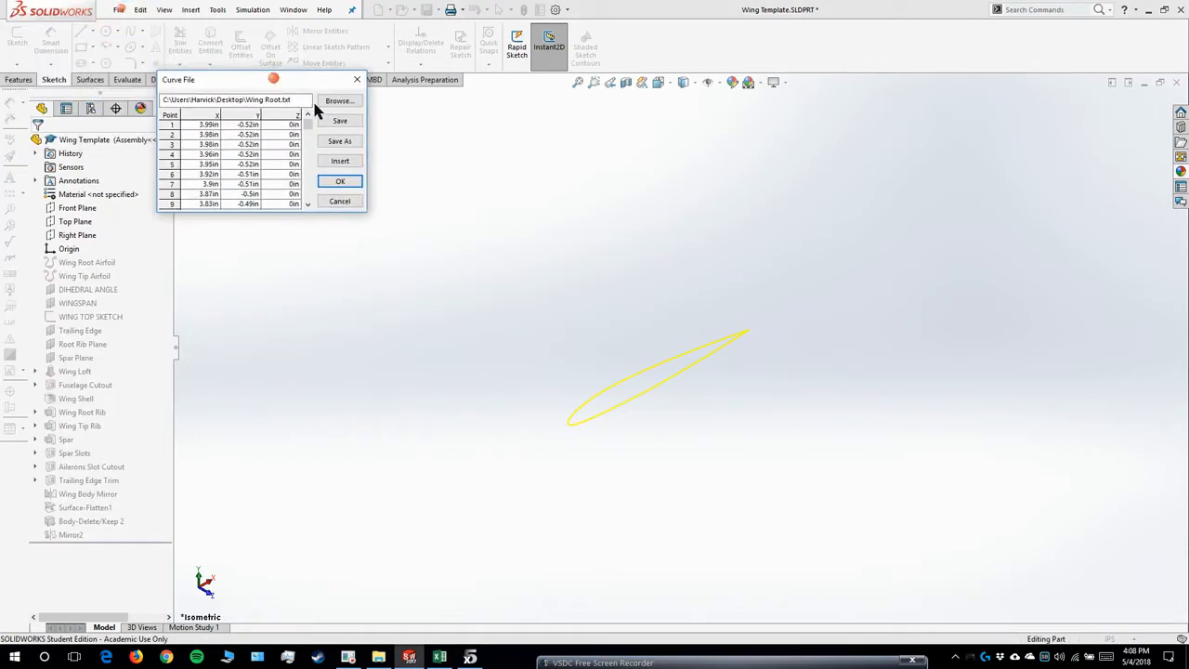
- Try to redefine the root airfoil curve from the text file Conventional Wing Root.txt in the New folder
click(335, 103)
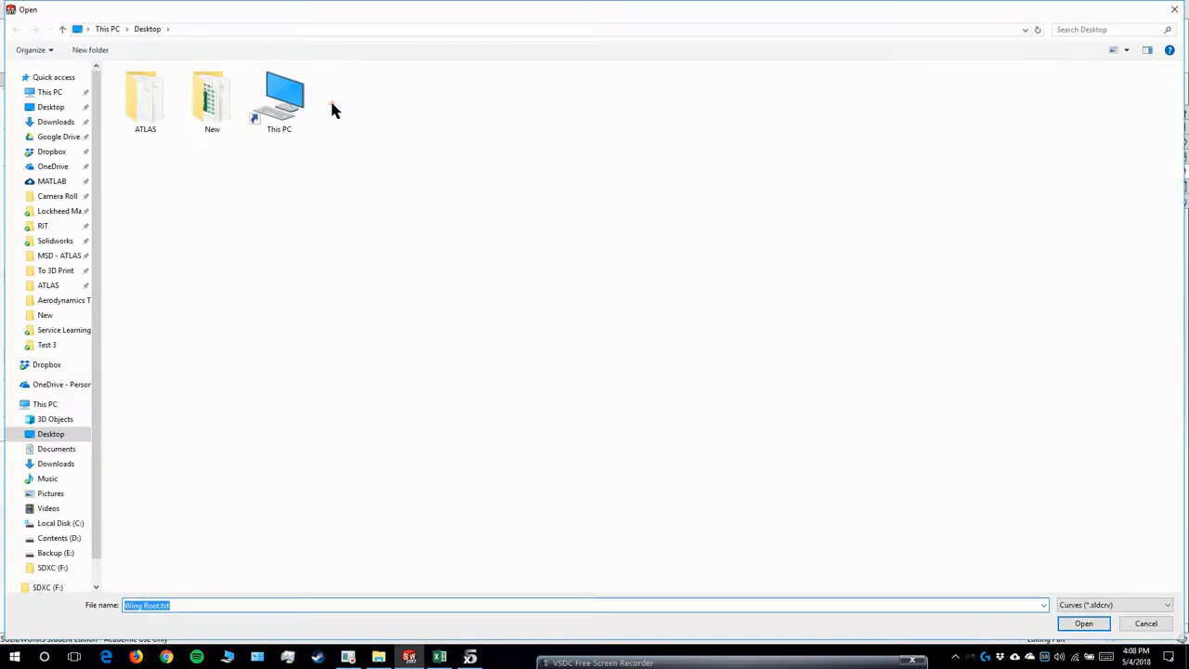
double_click(191, 108)
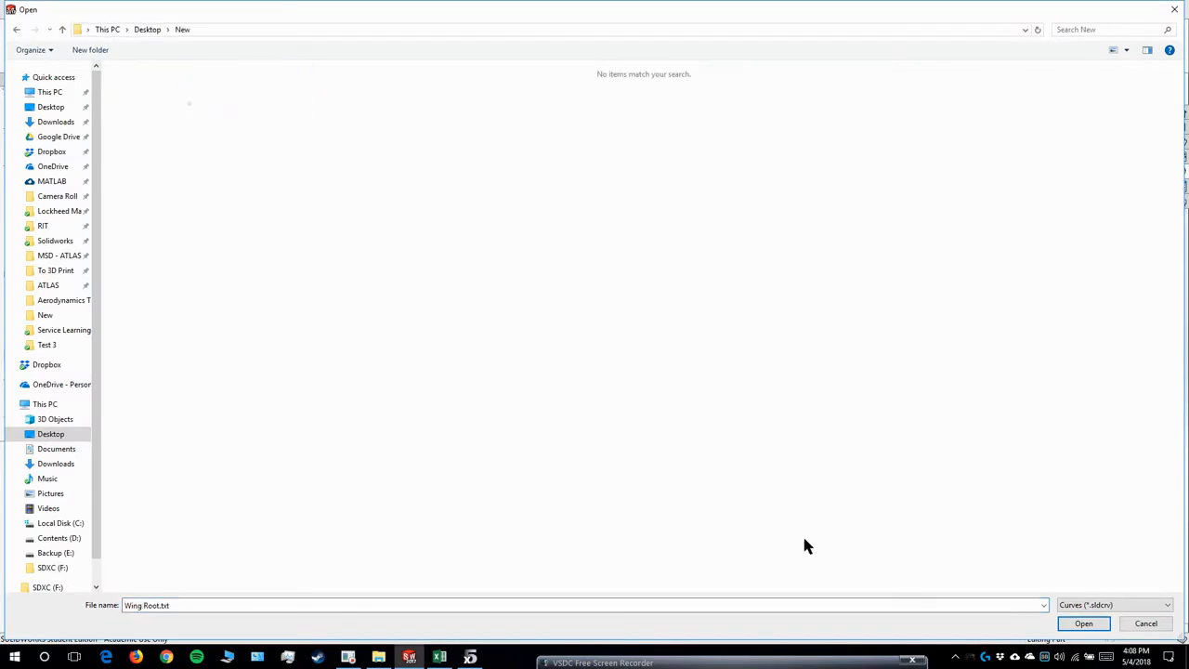
click(1097, 608)
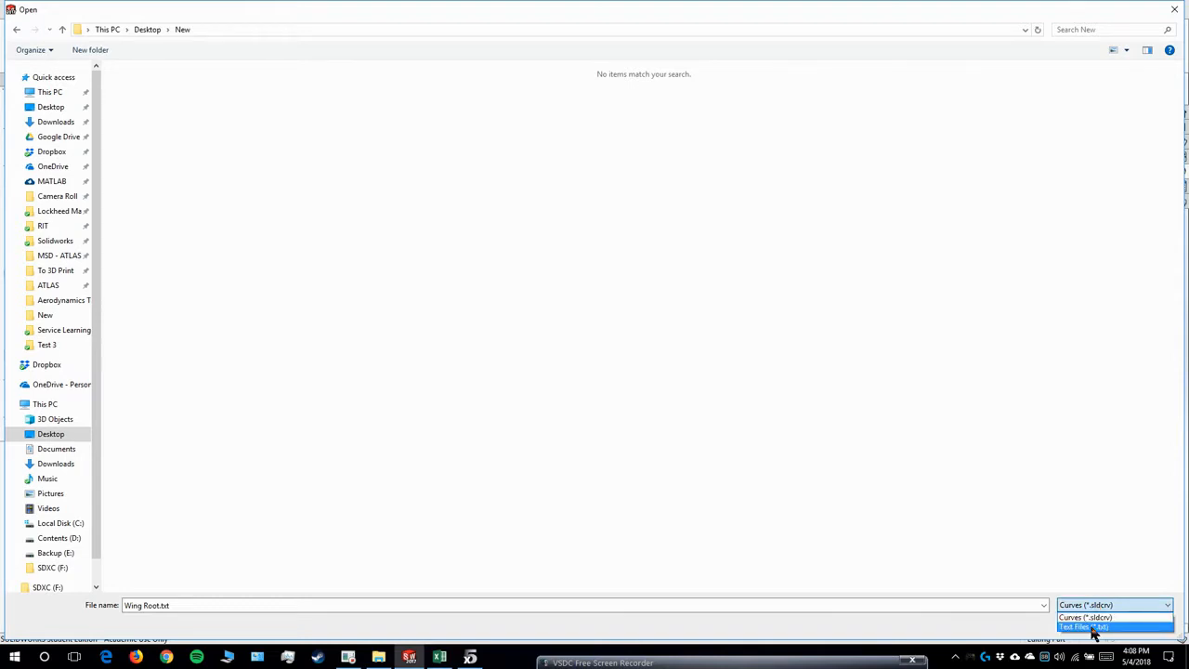
click(1094, 628)
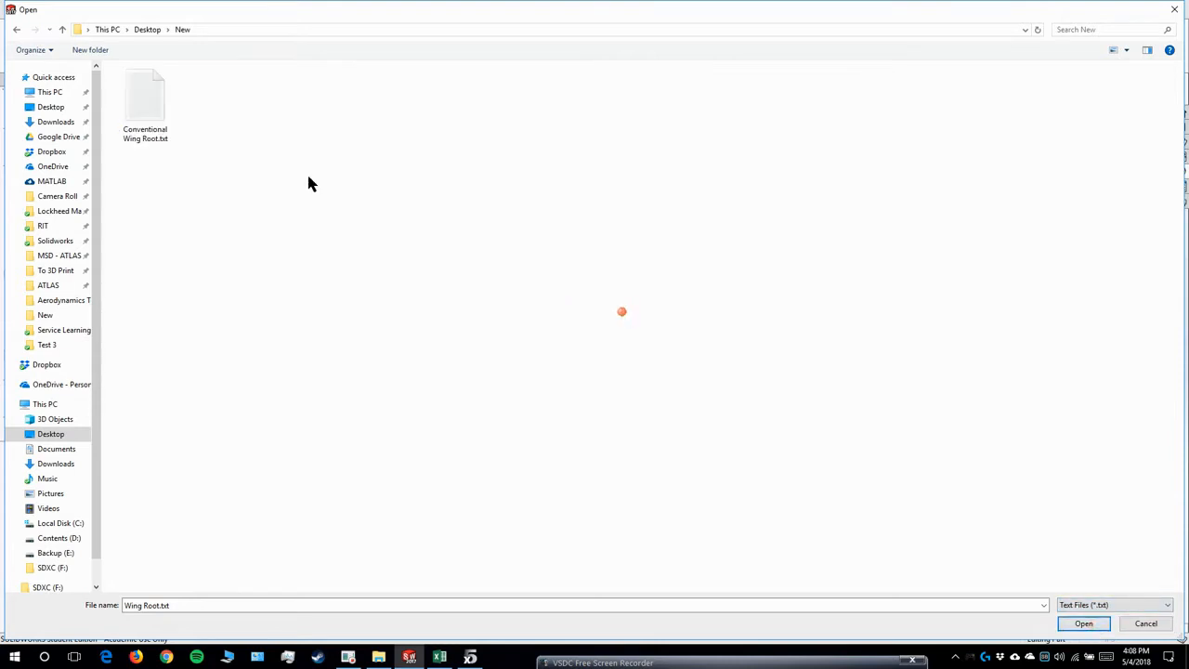
click(160, 113)
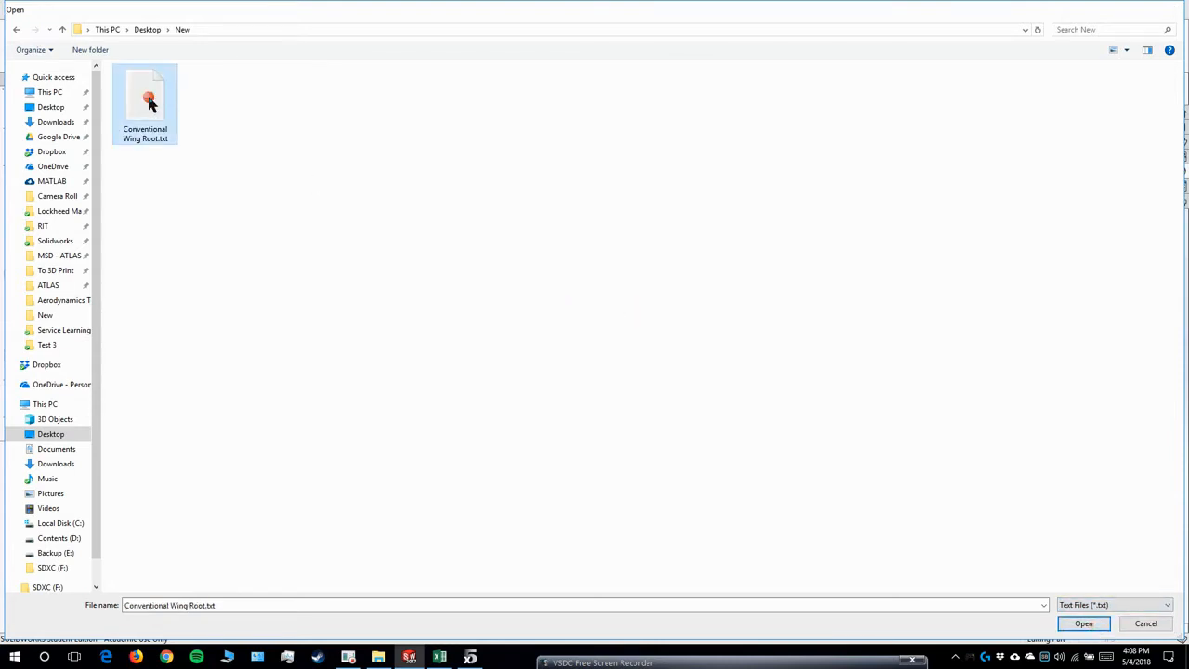
double_click(160, 112)
click(340, 182)
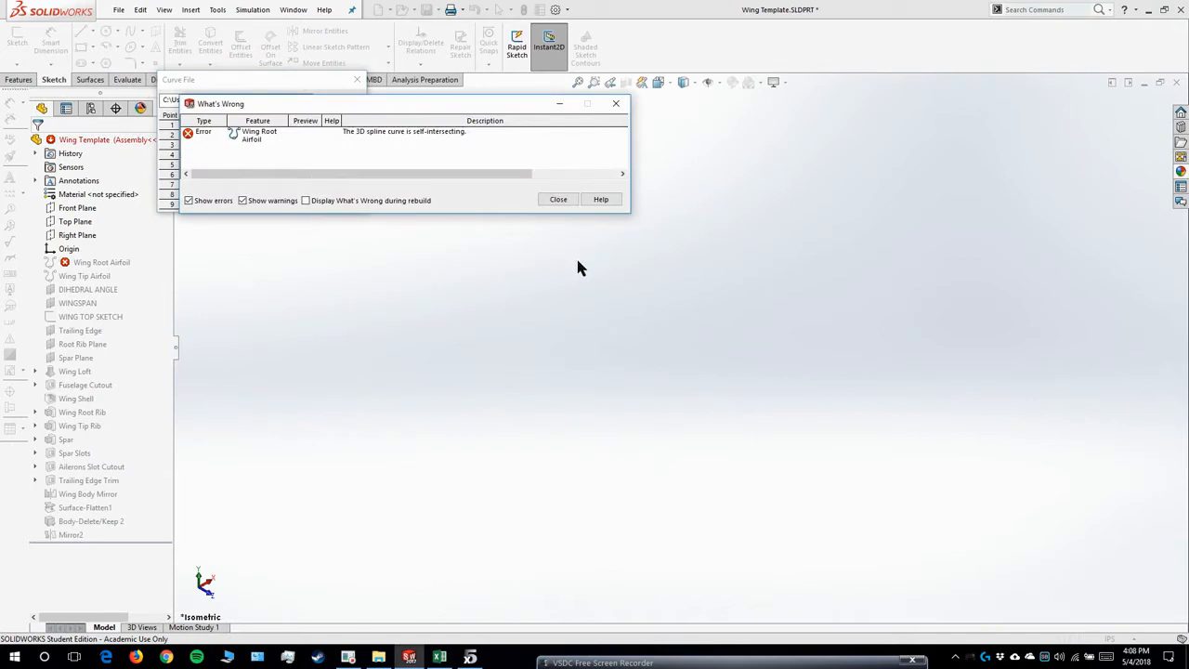
- Dismiss the curve error and inspect the last points in the curve file's point list
click(562, 203)
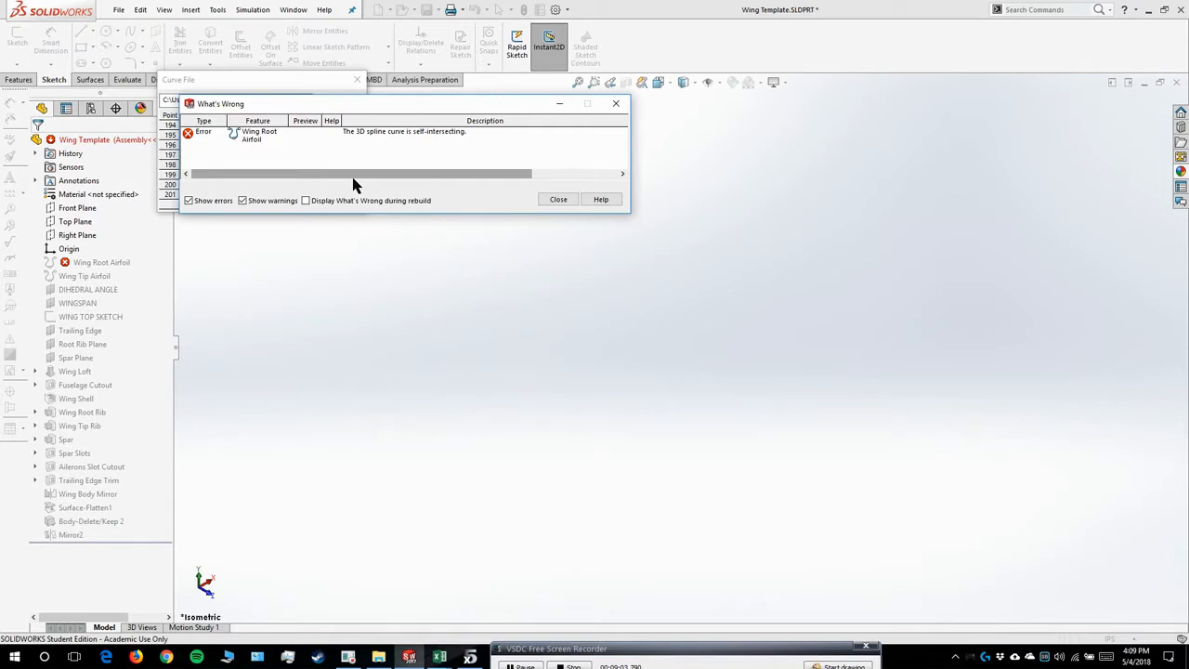
click(550, 200)
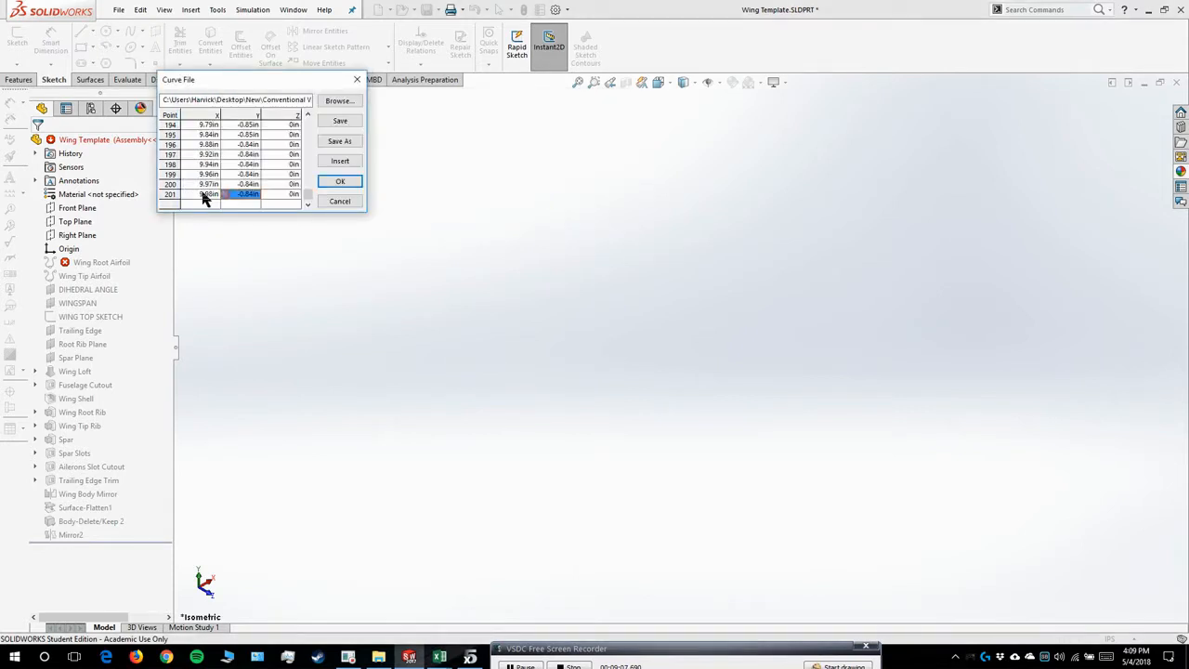
click(204, 195)
- Switch to the Excel importer workbook and clear all coordinates from the Wing Root OUTPUT sheet
mouse_move(441, 651)
click(487, 614)
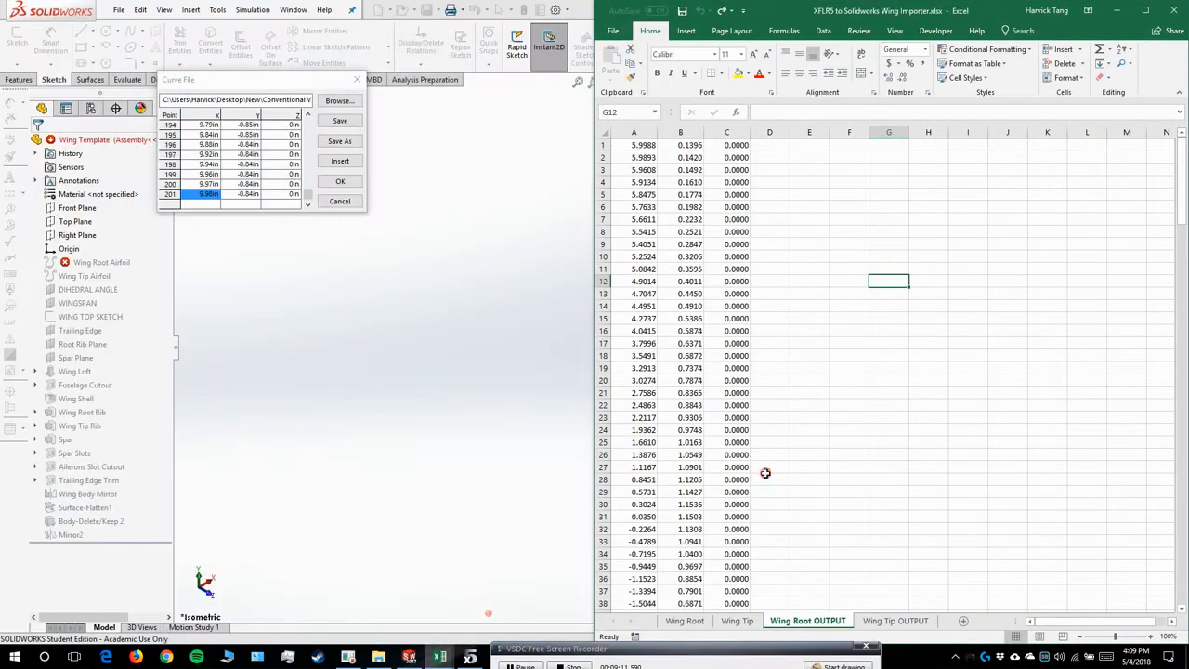
click(765, 476)
click(673, 420)
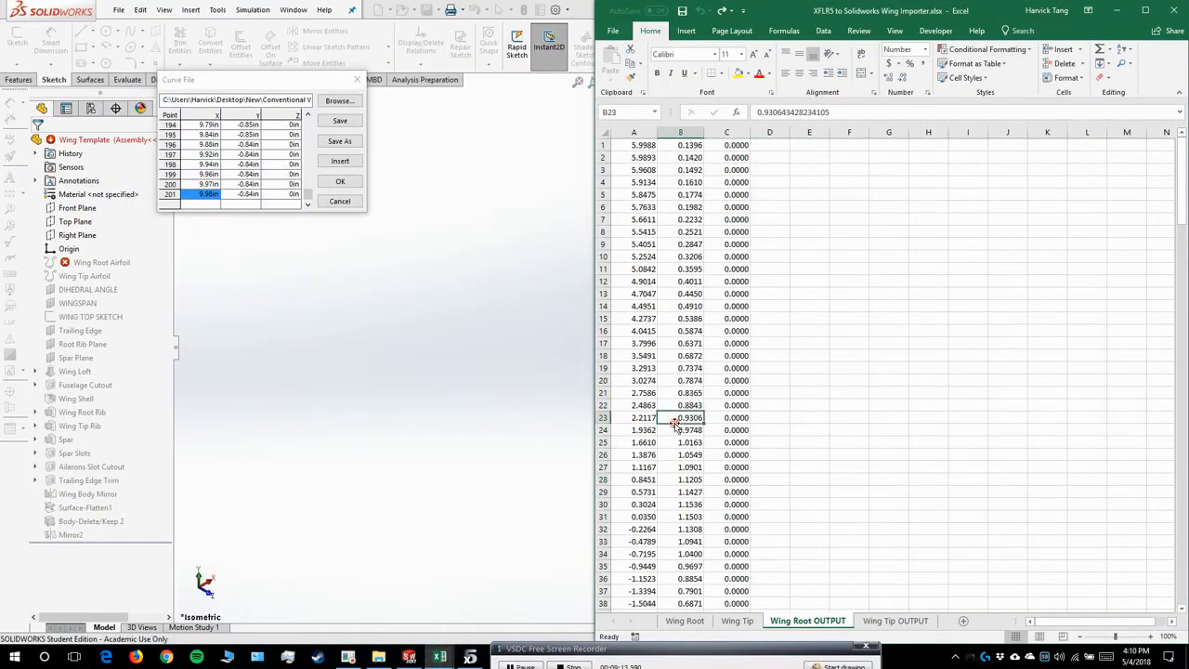
key(ctrl+a)
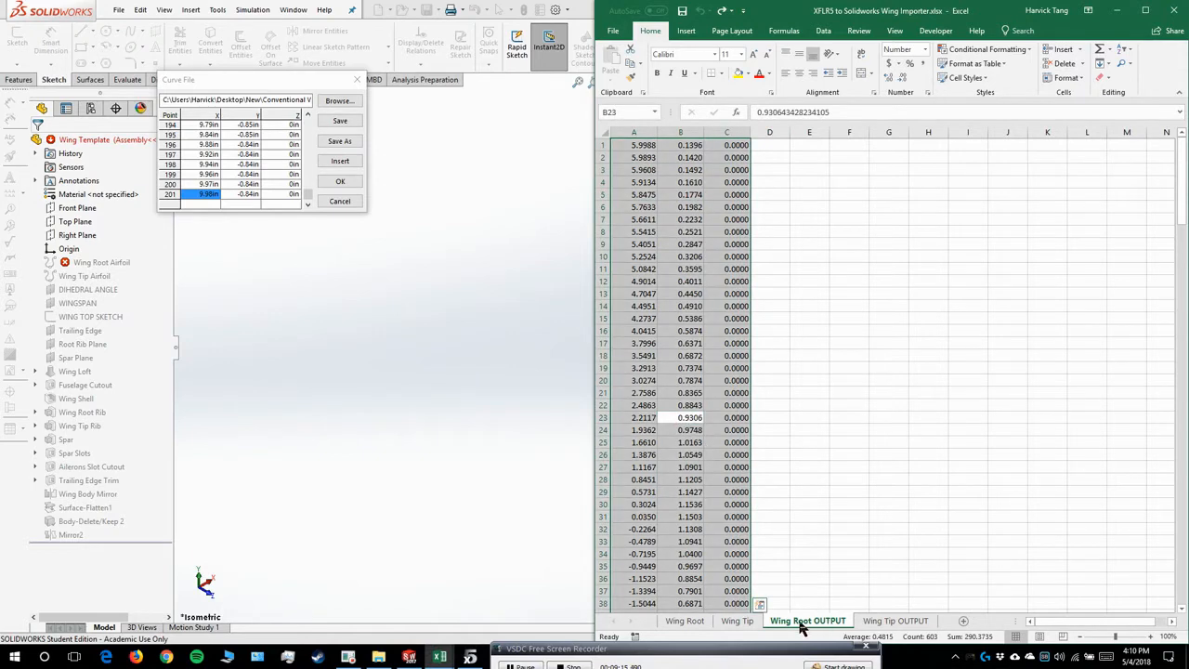
key(Delete)
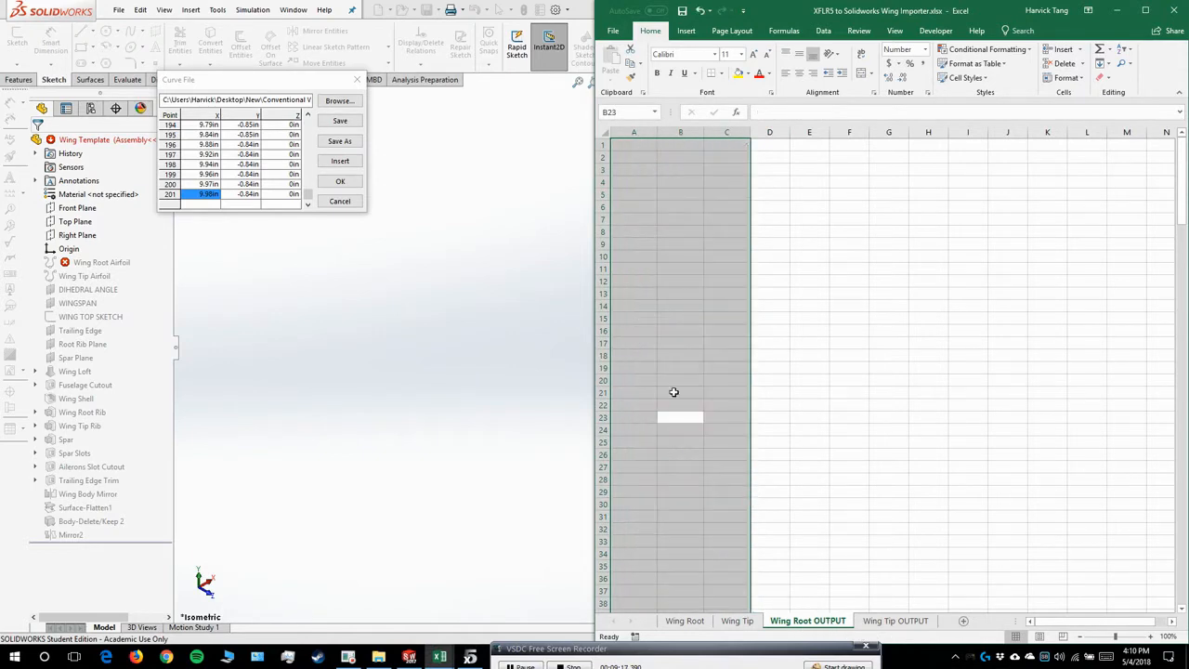
- Copy the computed coordinates under Copy to Output in the Wing Root sheet, down to row 93
click(703, 623)
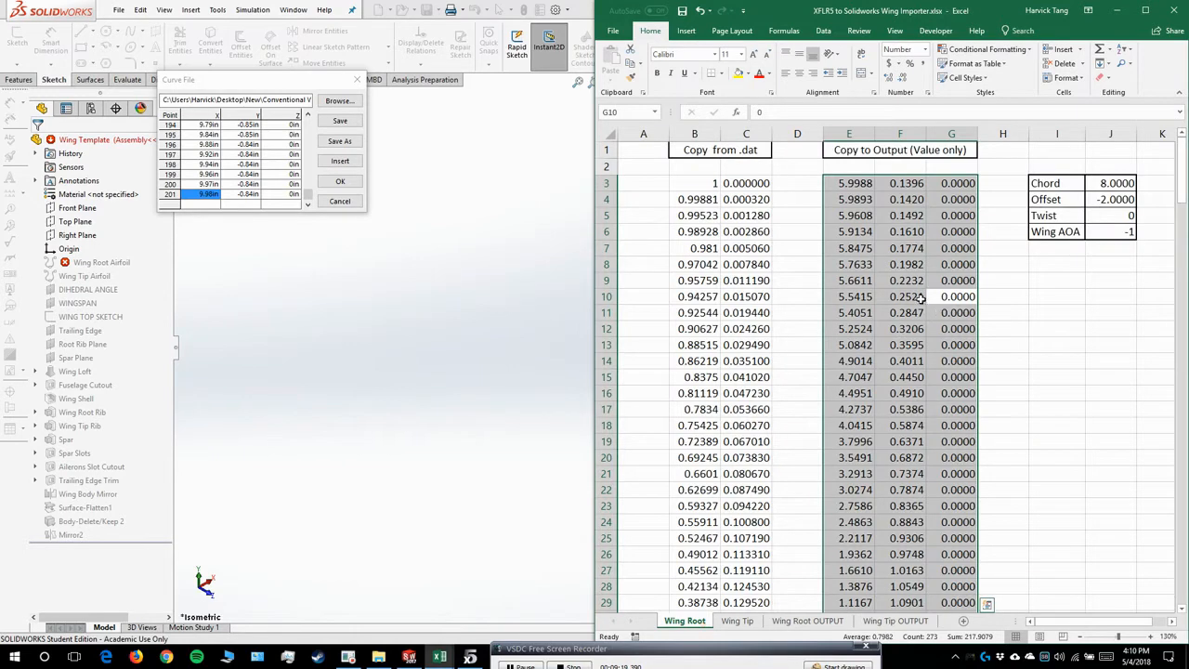
key(ctrl+c)
scroll(895, 404, down, 20)
scroll(894, 413, up, 15)
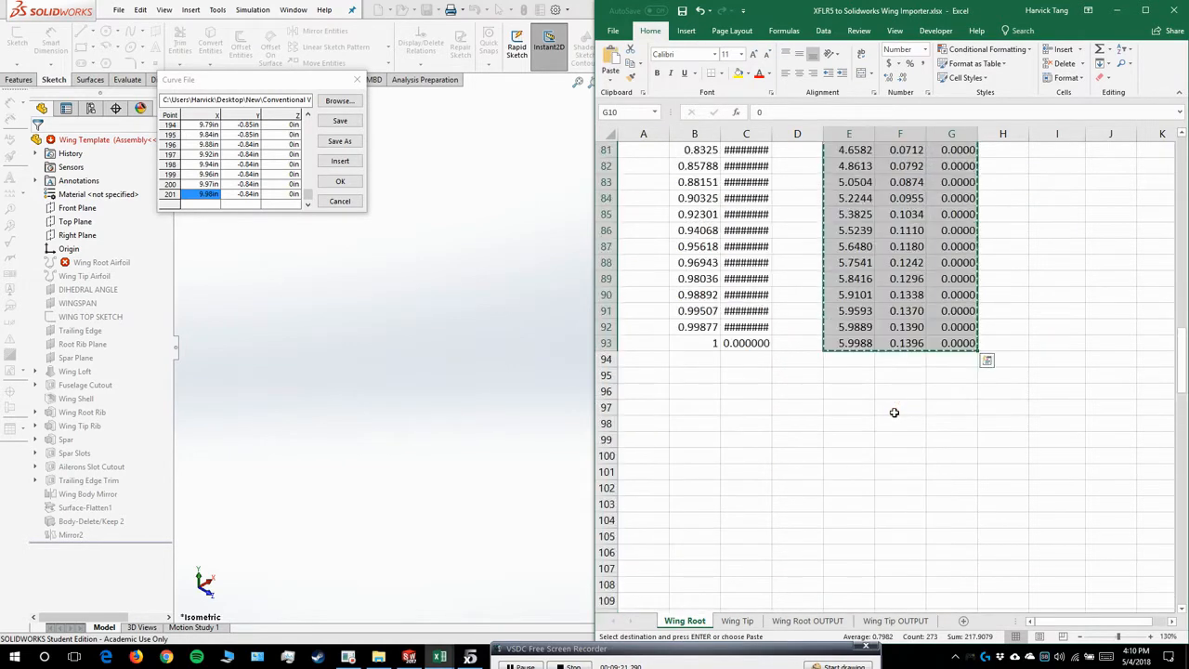
- Paste the copied coordinates as values only into the emptied Wing Root OUTPUT sheet from cell A1
click(801, 621)
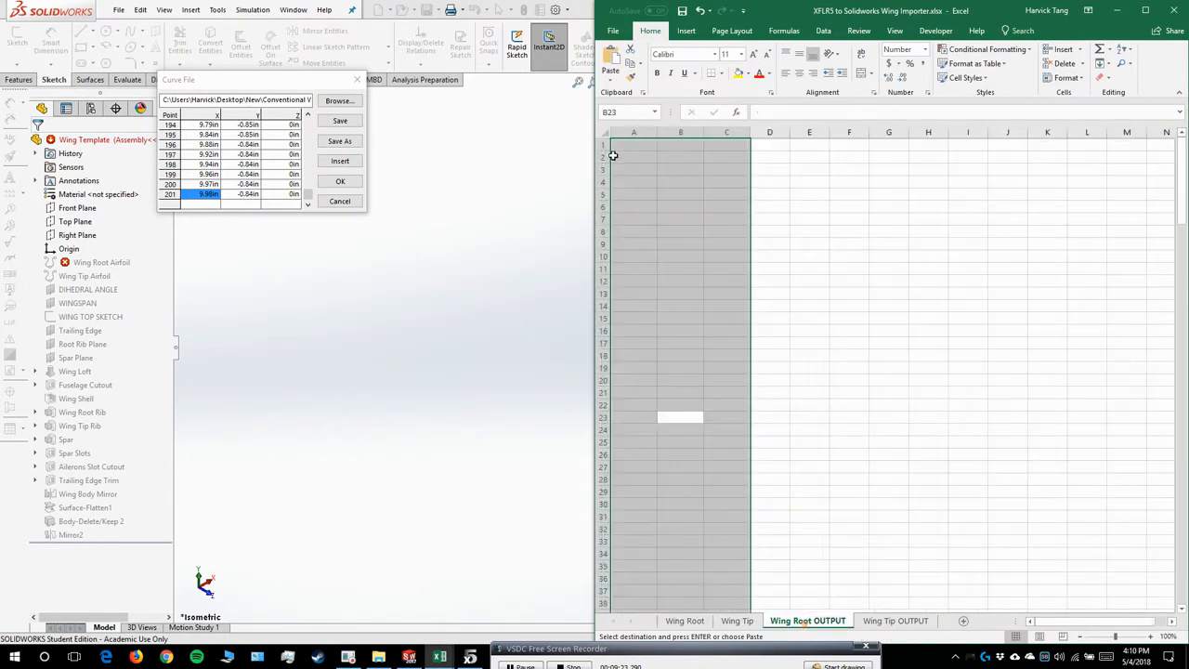
click(630, 145)
key(ctrl+v)
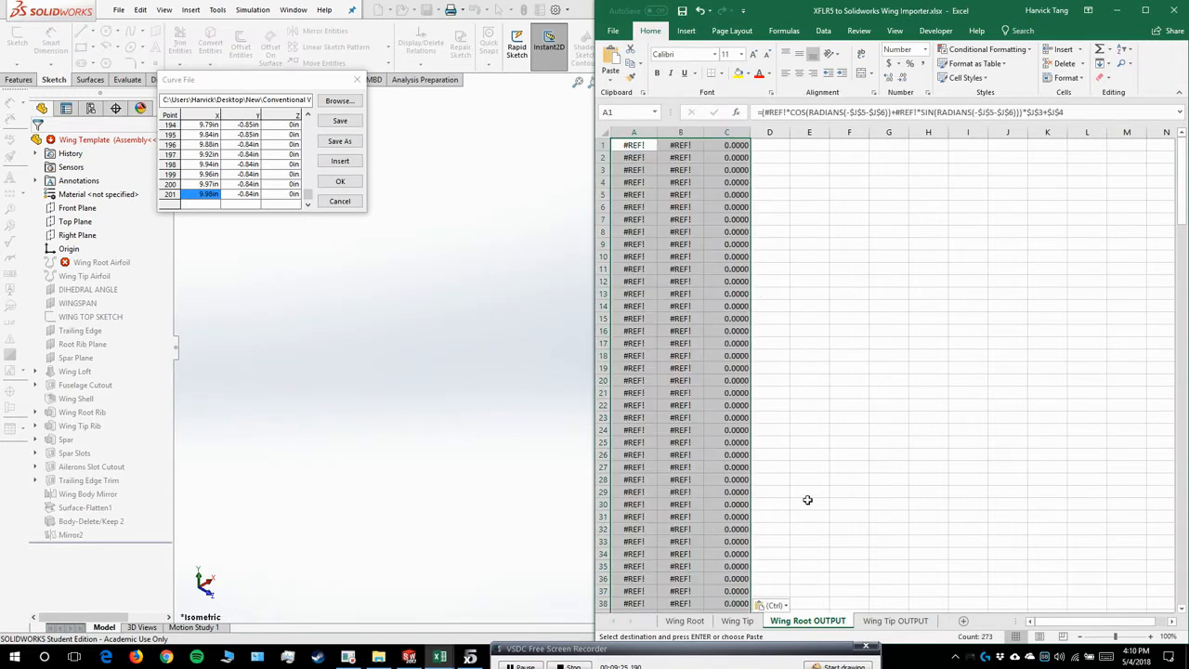
click(772, 606)
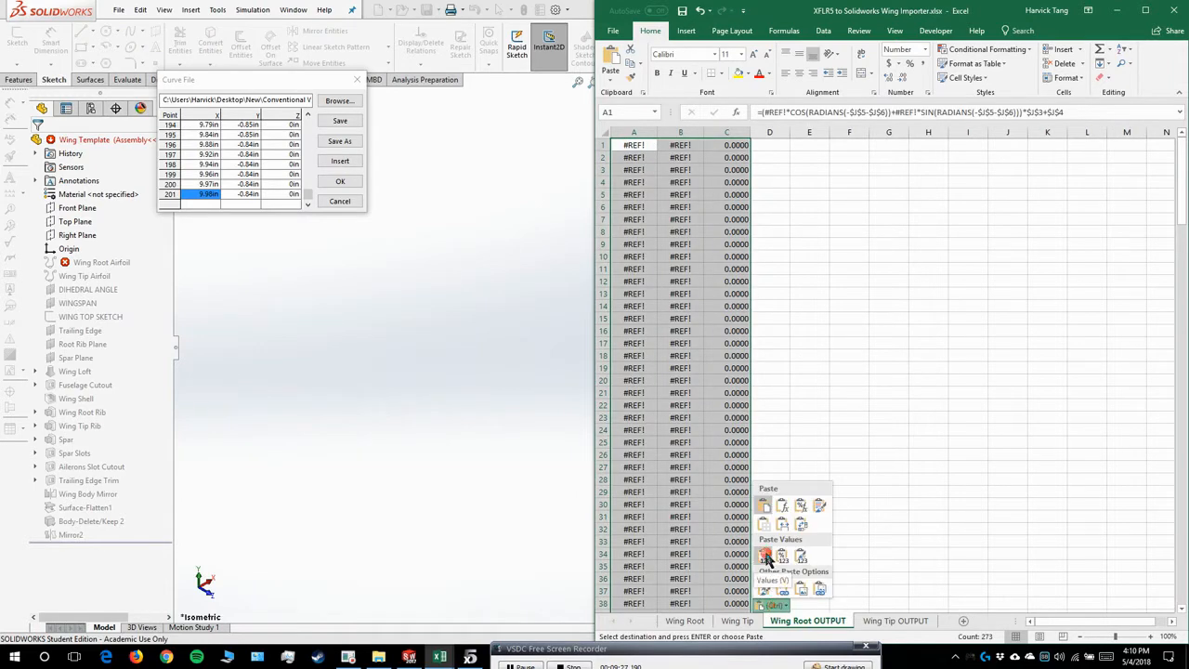
click(766, 557)
- Save only the active sheet as Text (Tab delimited), replacing Conventional Wing Root.txt, and close the workbook without keeping the clipboard data
key(alt+f)
key(a)
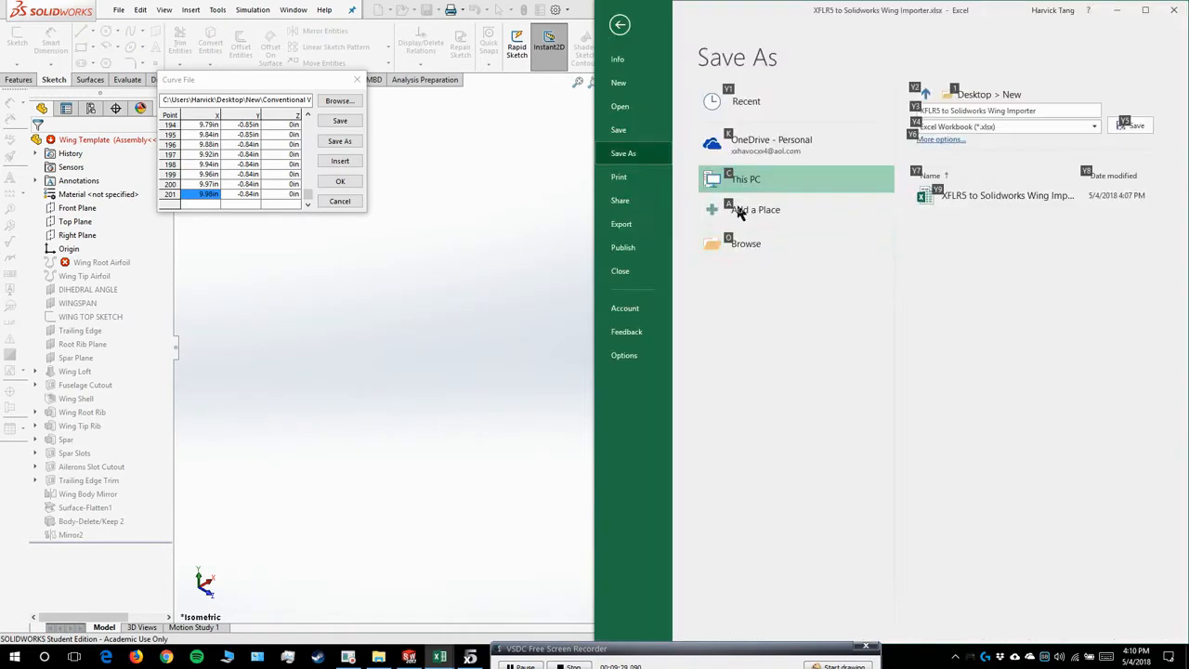
click(757, 246)
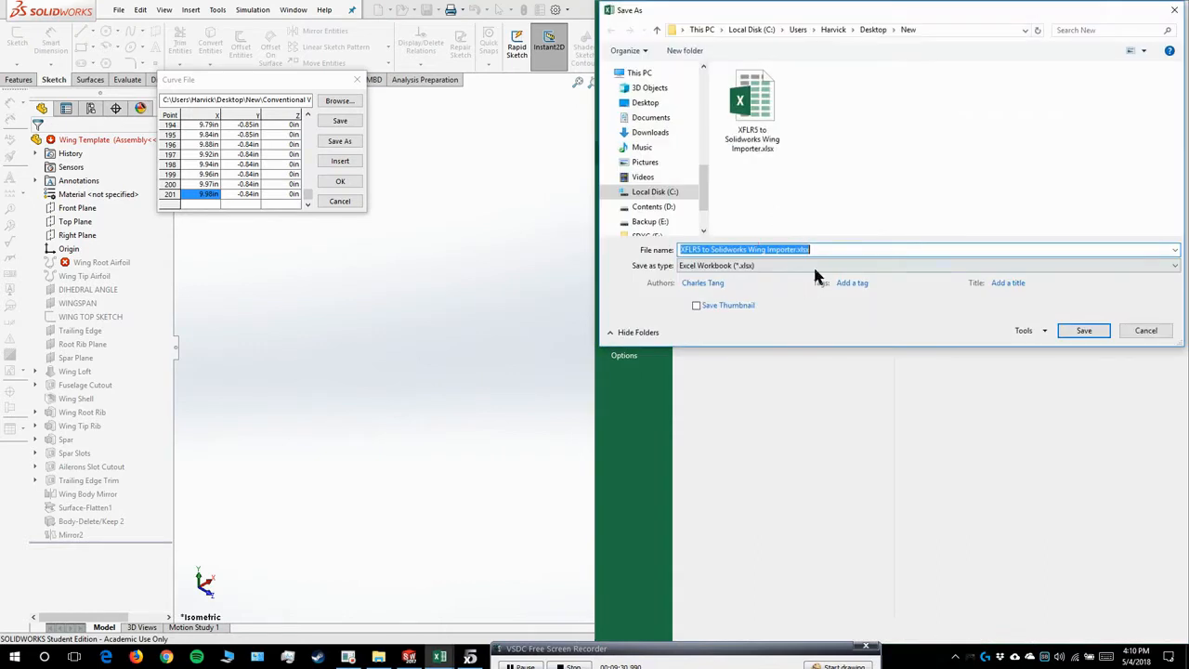
click(815, 267)
click(722, 380)
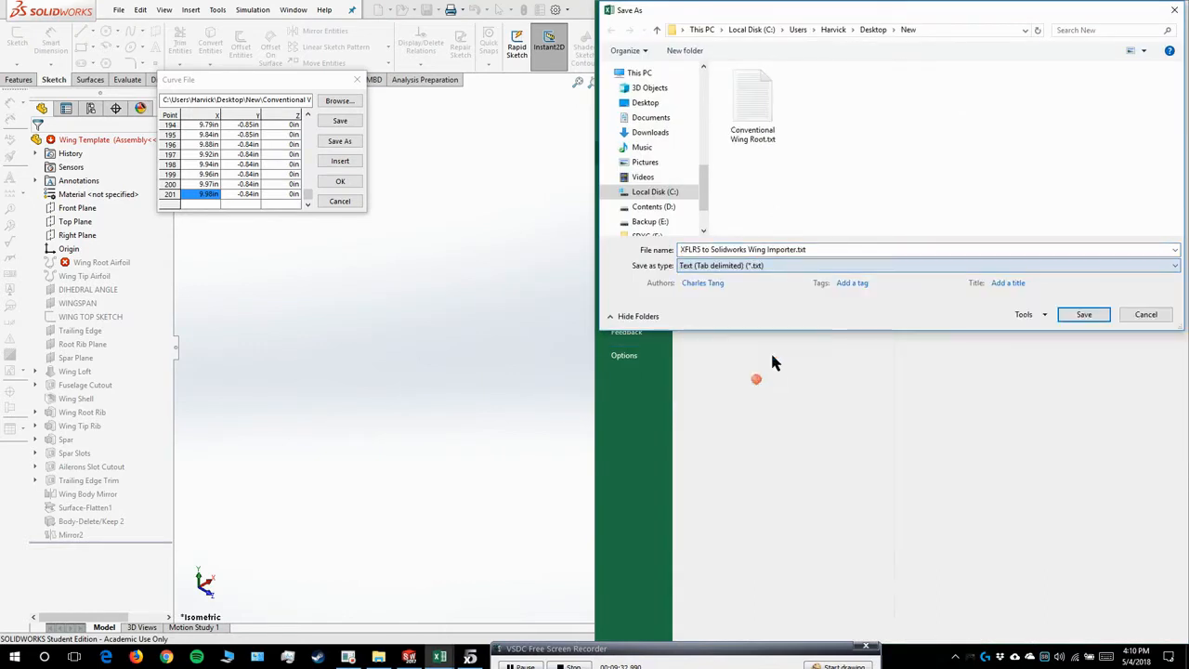
click(753, 104)
click(1084, 314)
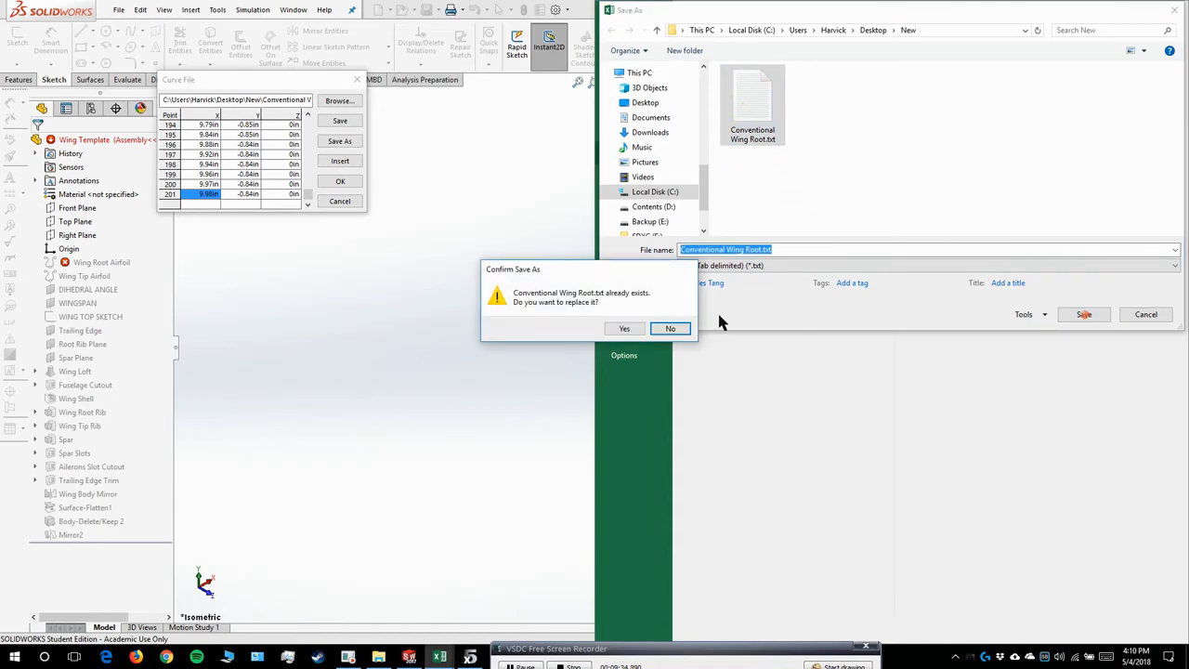
click(641, 330)
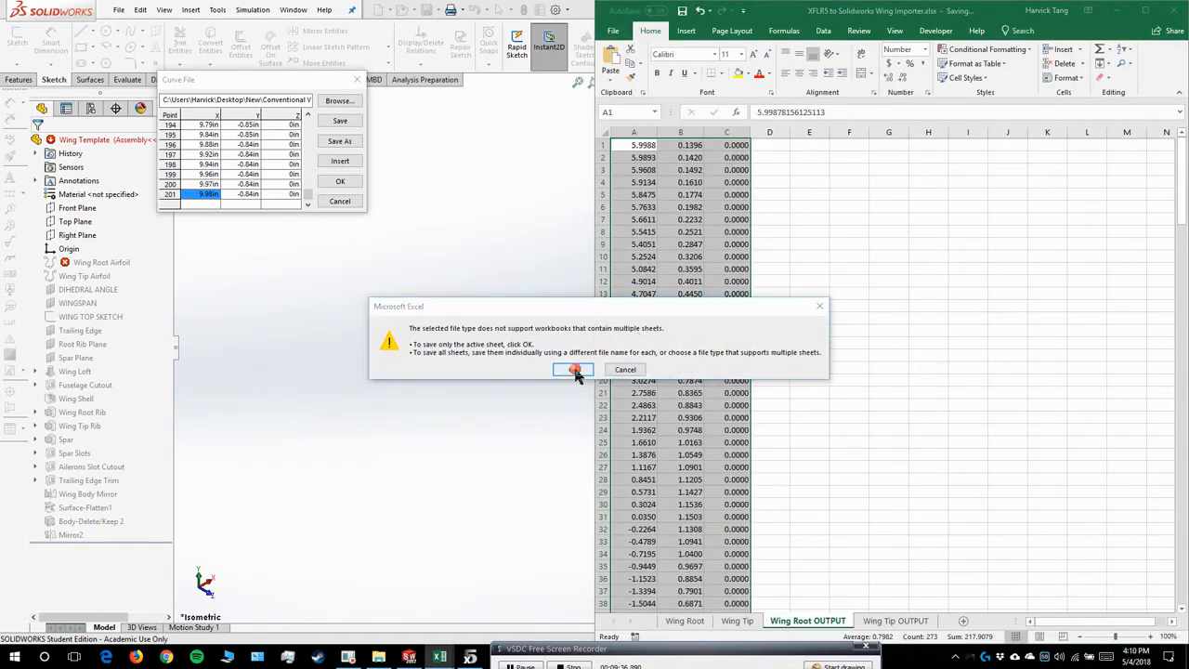
click(574, 369)
click(1176, 10)
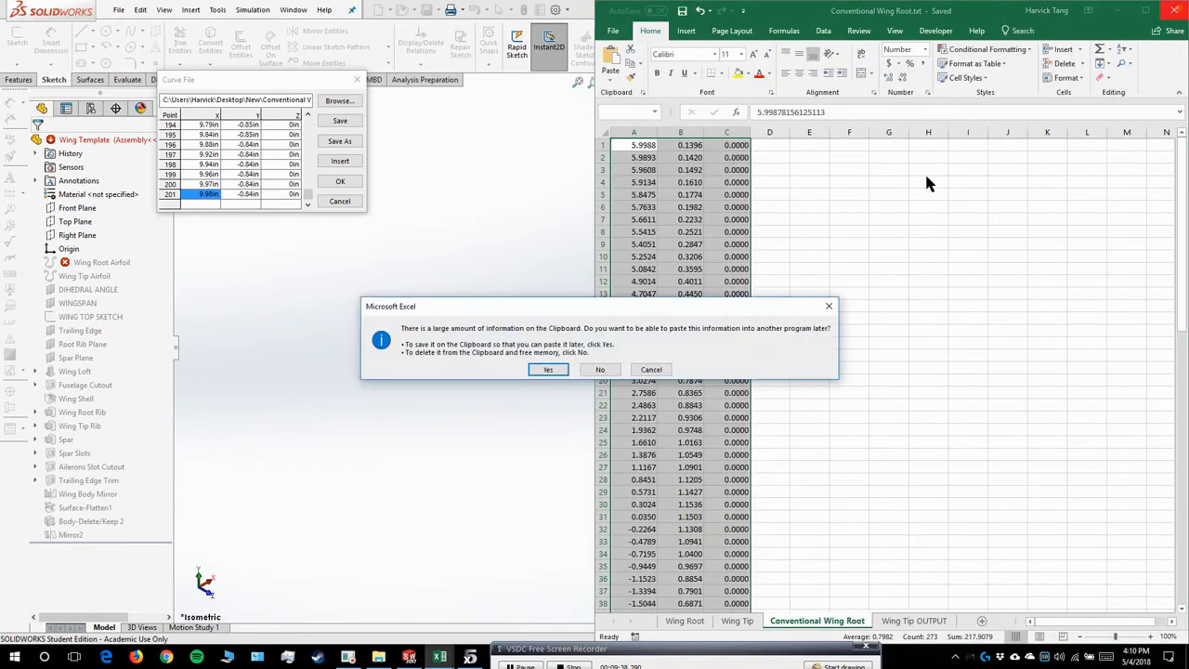
click(620, 369)
- Reload the root airfoil curve in SolidWorks from the corrected Conventional Wing Root.txt and accept the curve
click(338, 102)
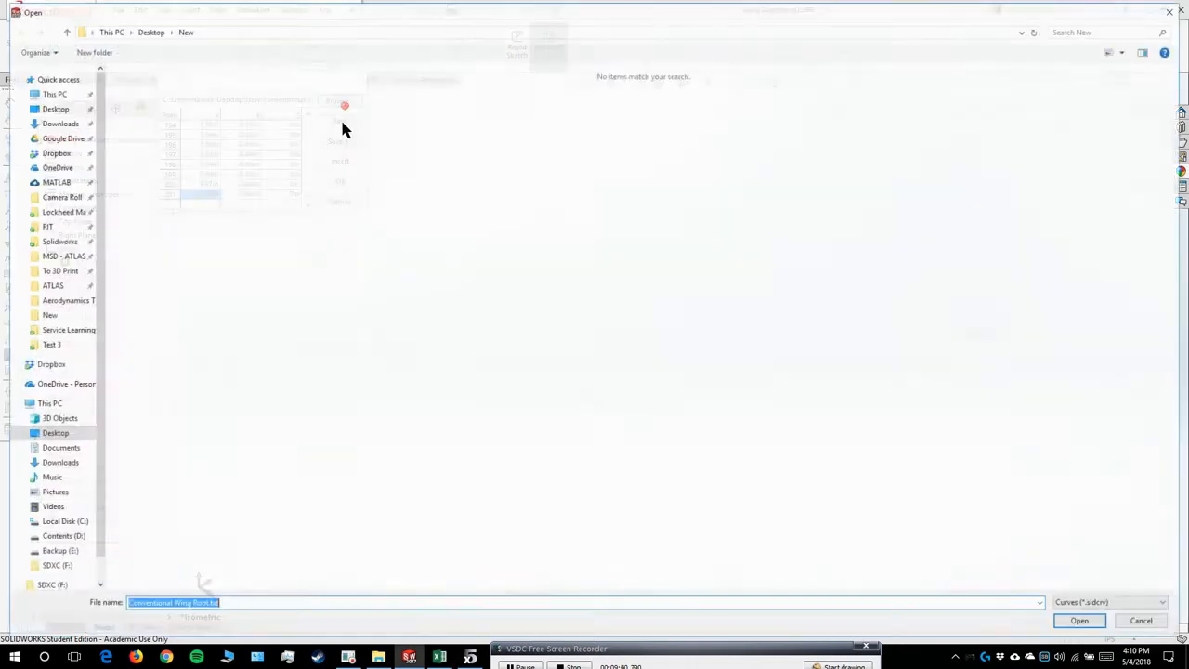
click(1132, 604)
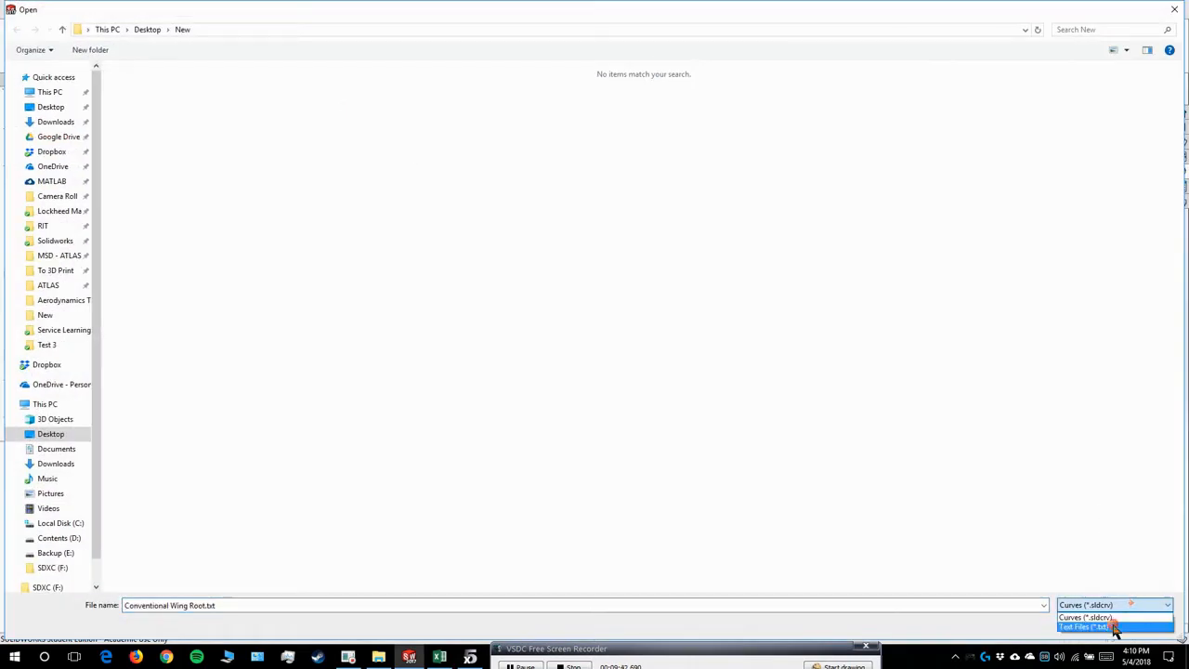
click(1113, 623)
click(136, 96)
double_click(135, 95)
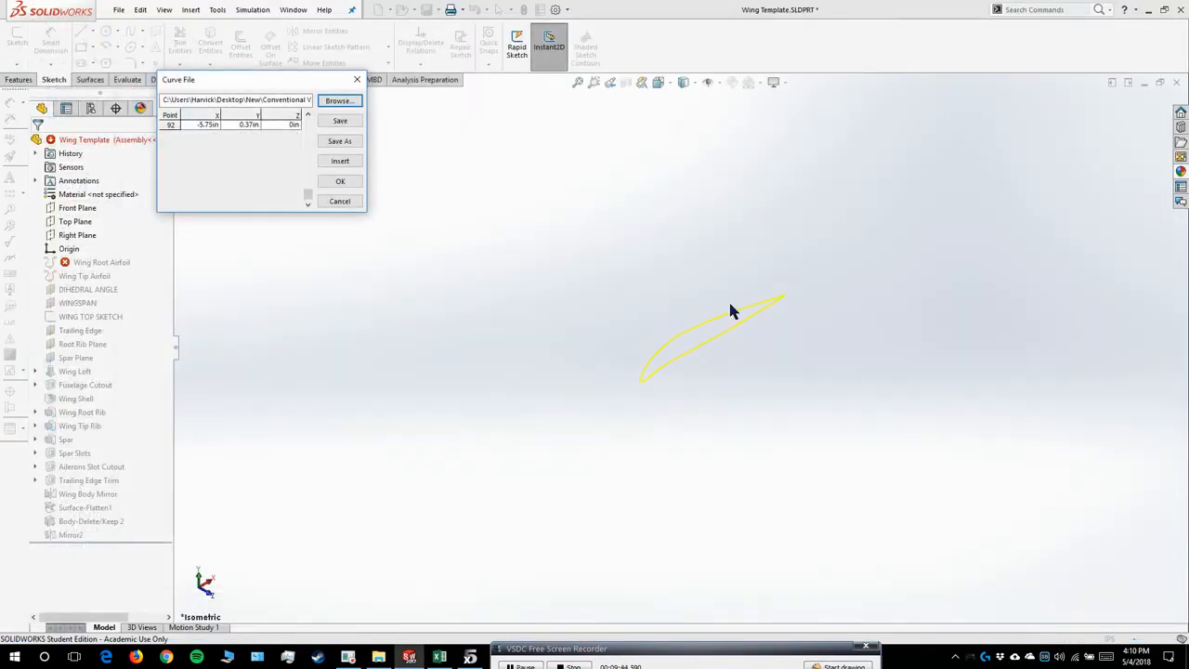
click(340, 181)
- Examine the rebuilt wing, its root ribs and the new root airfoil curve from several angles
scroll(786, 384, down, 3)
drag(710, 390, 662, 360)
scroll(724, 370, down, 2)
scroll(715, 276, down, 4)
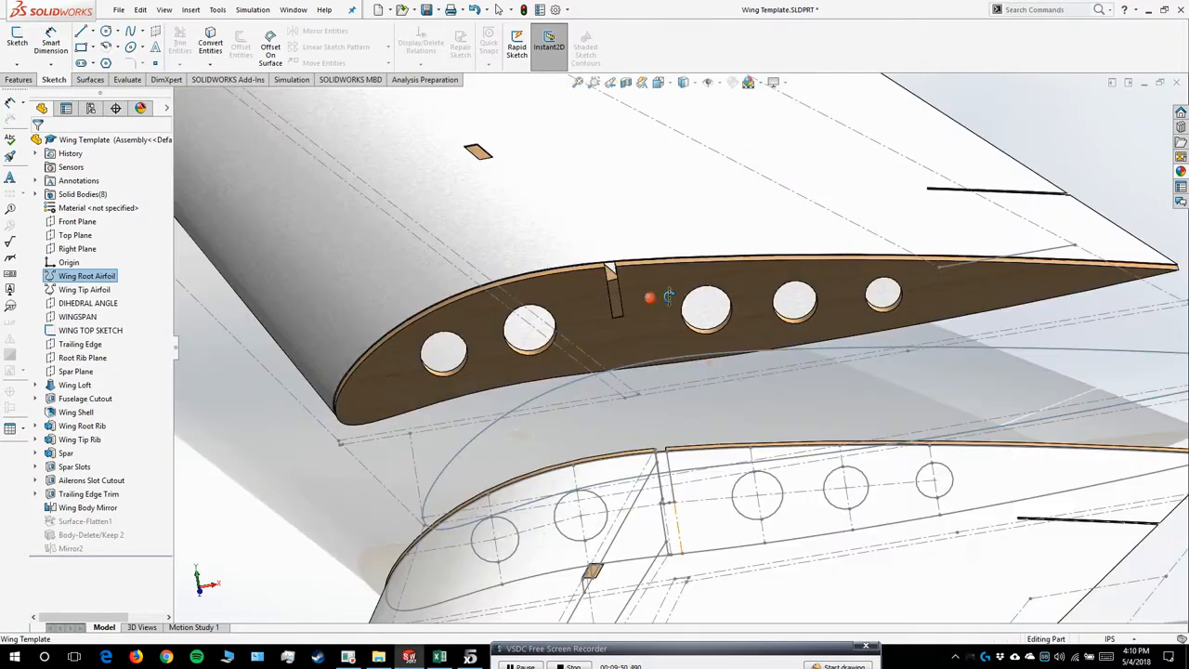
drag(715, 276, 641, 252)
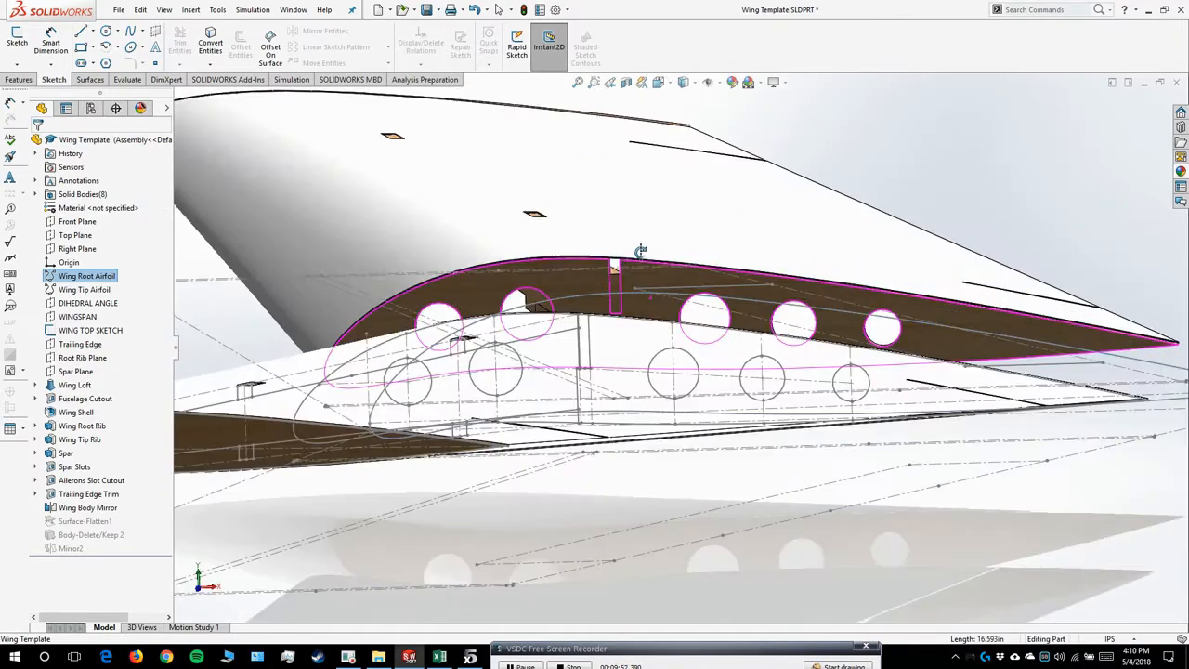
scroll(642, 253, up, 4)
drag(648, 313, 844, 451)
scroll(854, 454, up, 4)
scroll(947, 350, down, 4)
drag(822, 344, 713, 325)
scroll(696, 313, up, 2)
scroll(769, 343, down, 1)
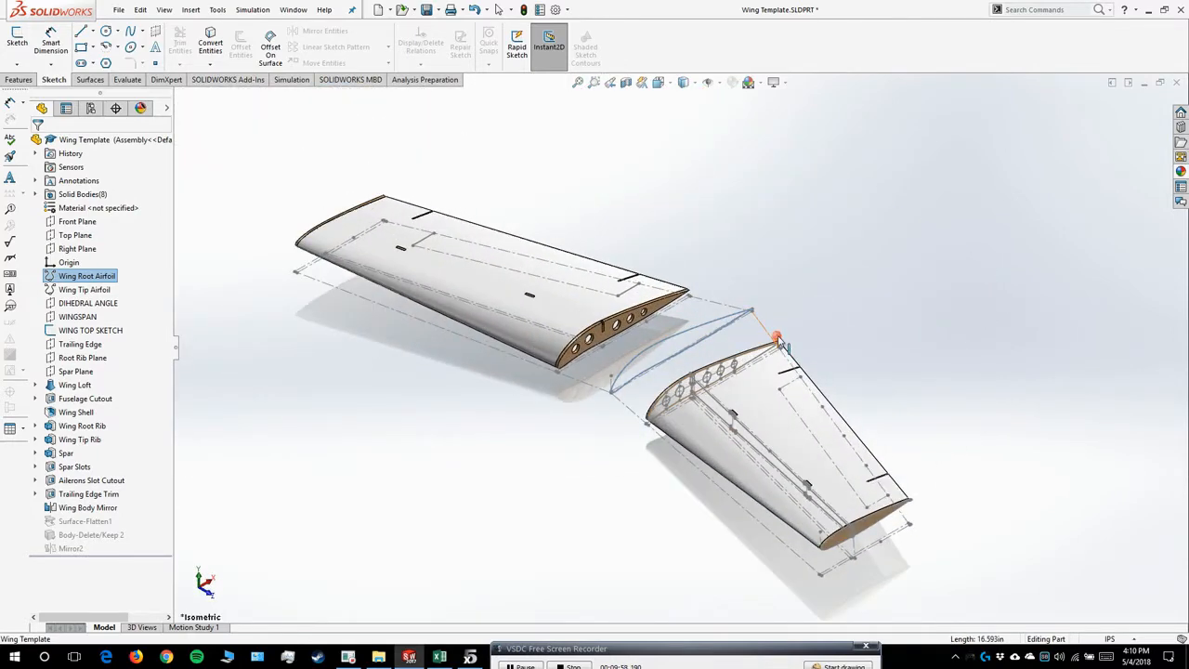
- Bring up xflr5, close the NACA 65013 airfoil .dat workbook in Excel, and open XFLR5 to Solidworks Wing Importer.xlsx
click(472, 660)
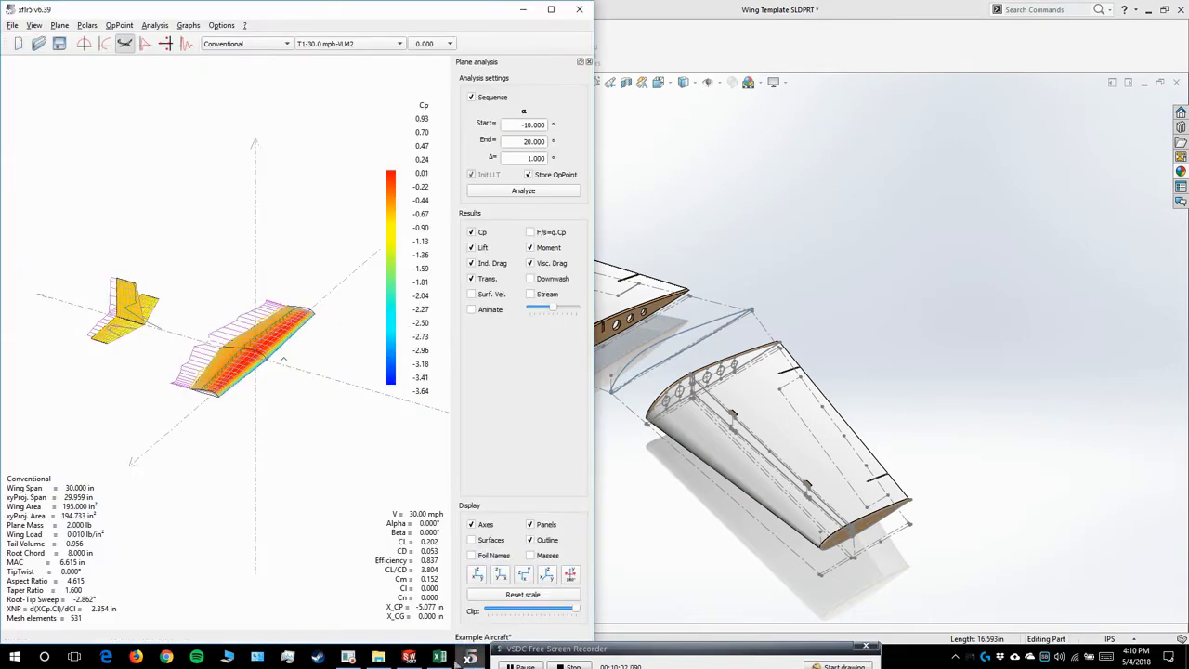
click(440, 658)
key(super+Right)
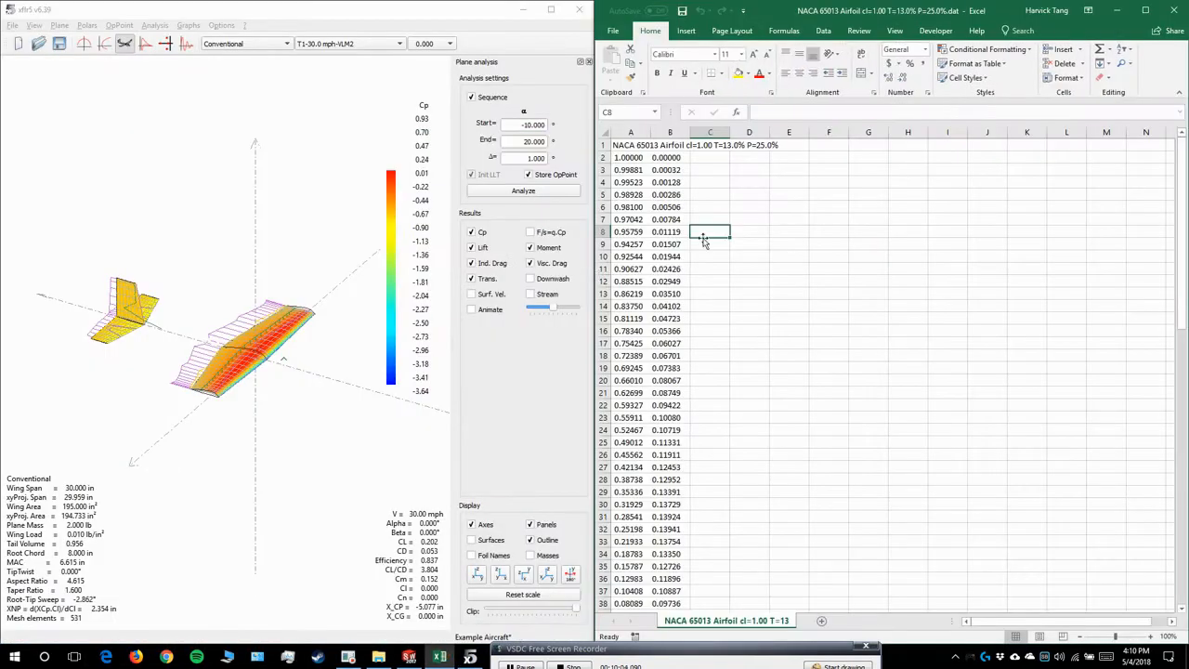
click(1171, 11)
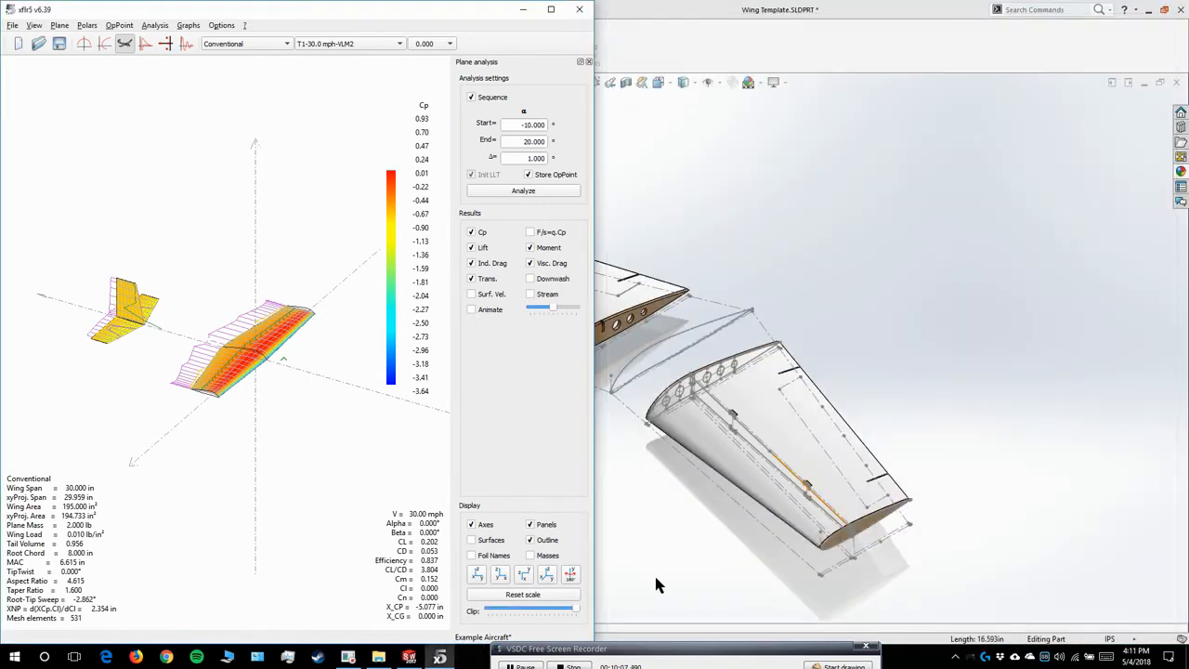
click(375, 659)
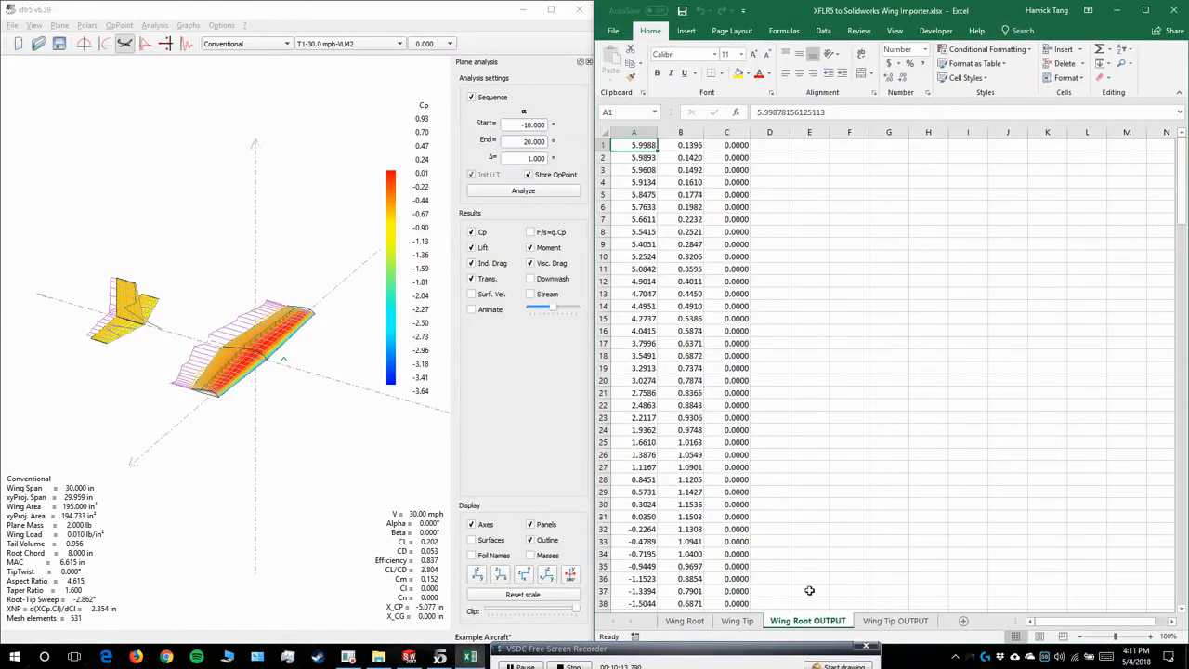
- Copy the whole block of .dat airfoil coordinates in columns B and C of the Wing Root sheet
click(734, 621)
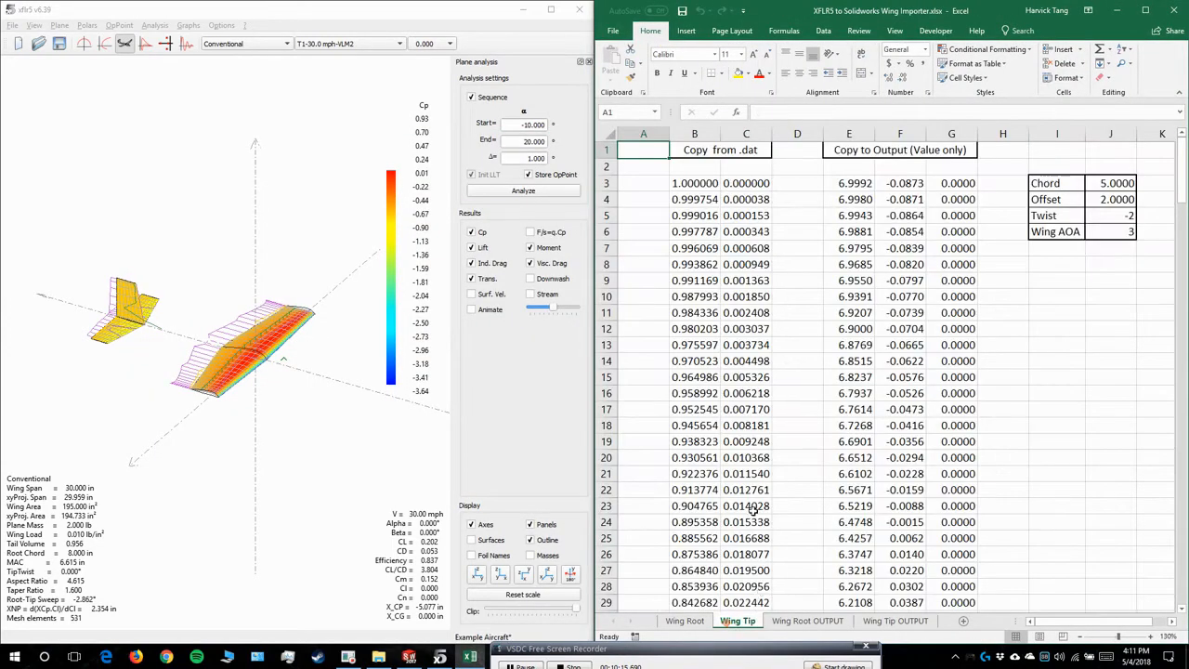
click(684, 621)
click(739, 218)
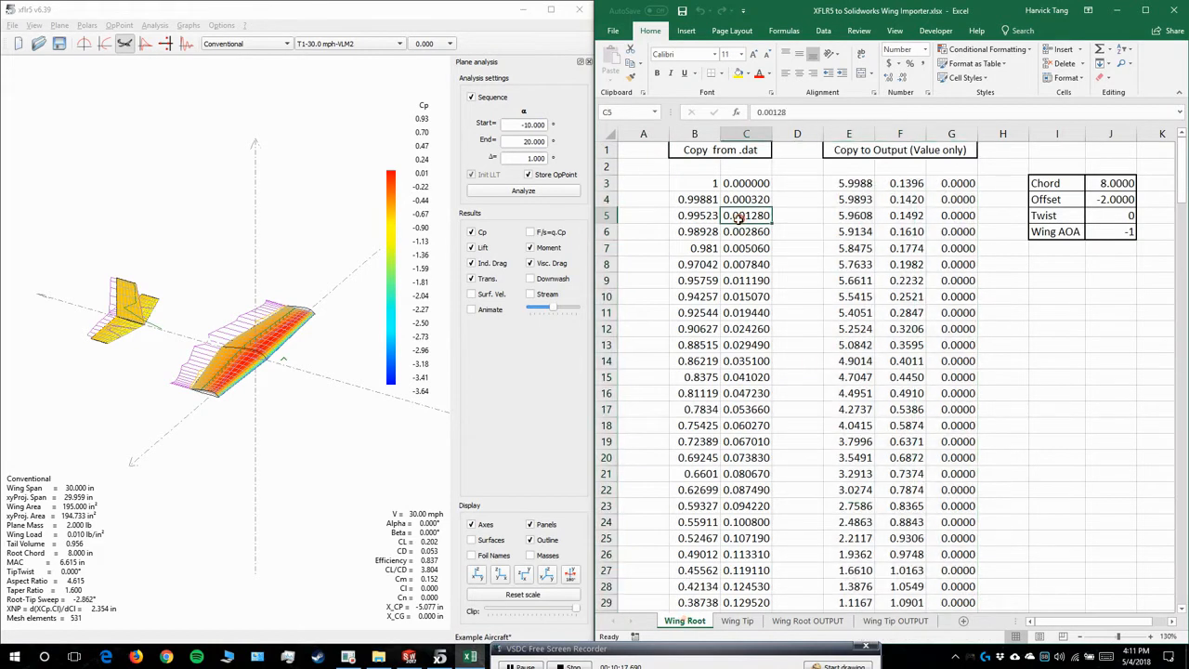
click(699, 216)
key(ctrl+a)
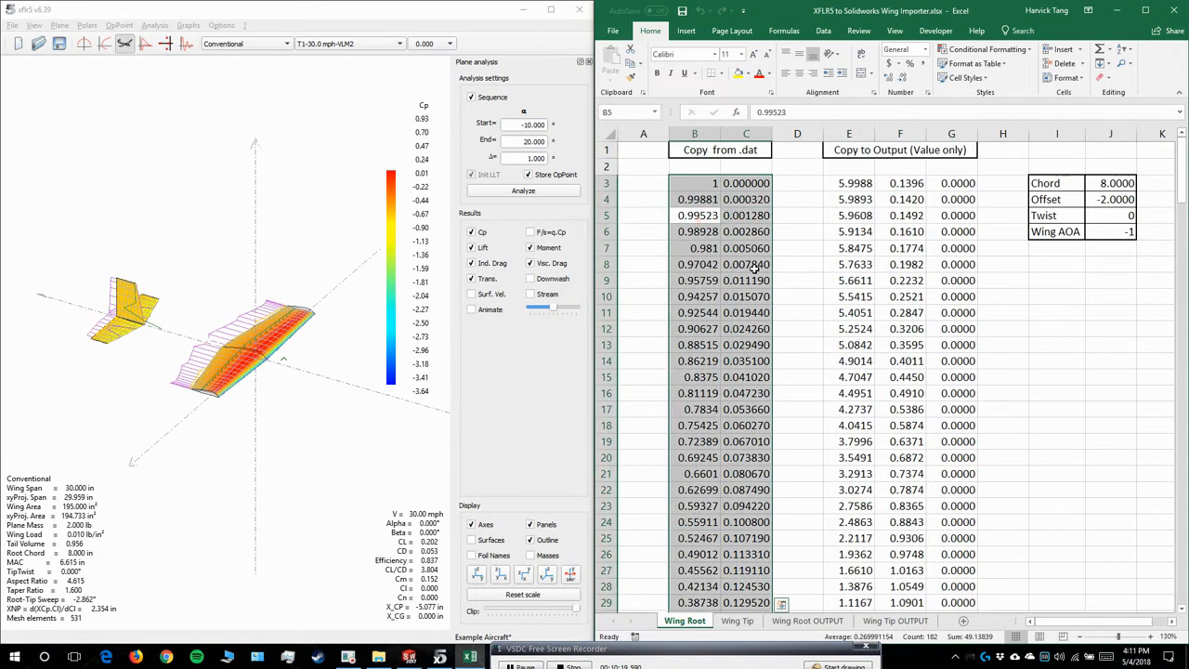
key(ctrl+c)
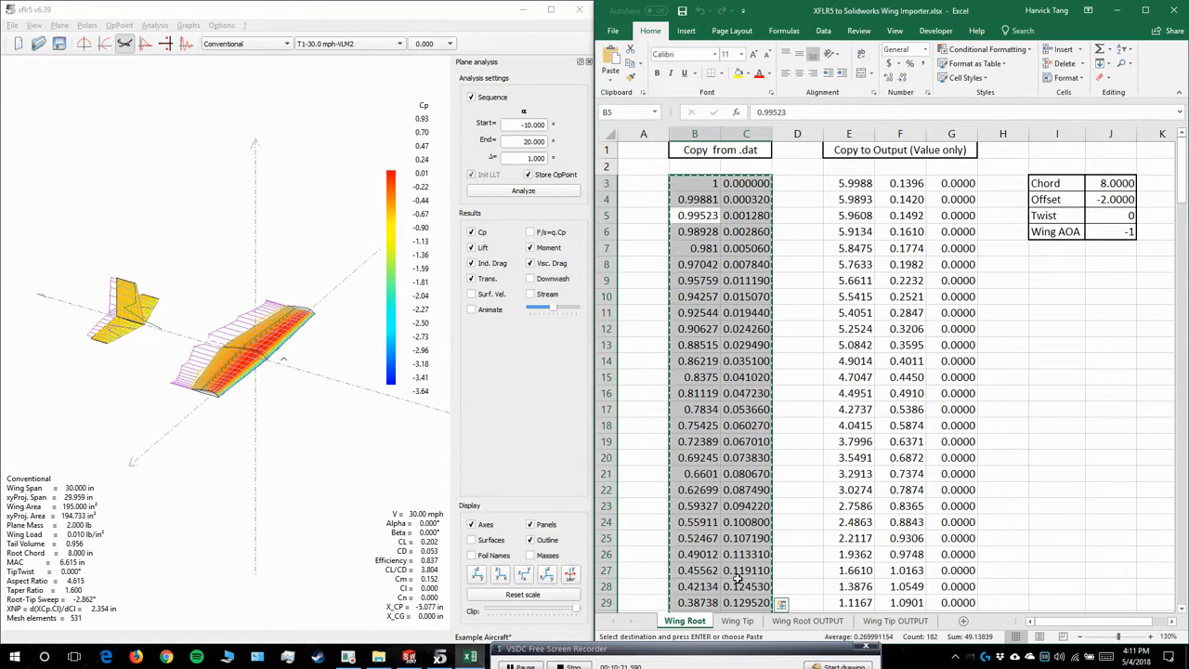
- Clear the old .dat coordinates on the Wing Tip sheet and paste the copied root airfoil coordinates from cell B3
click(739, 621)
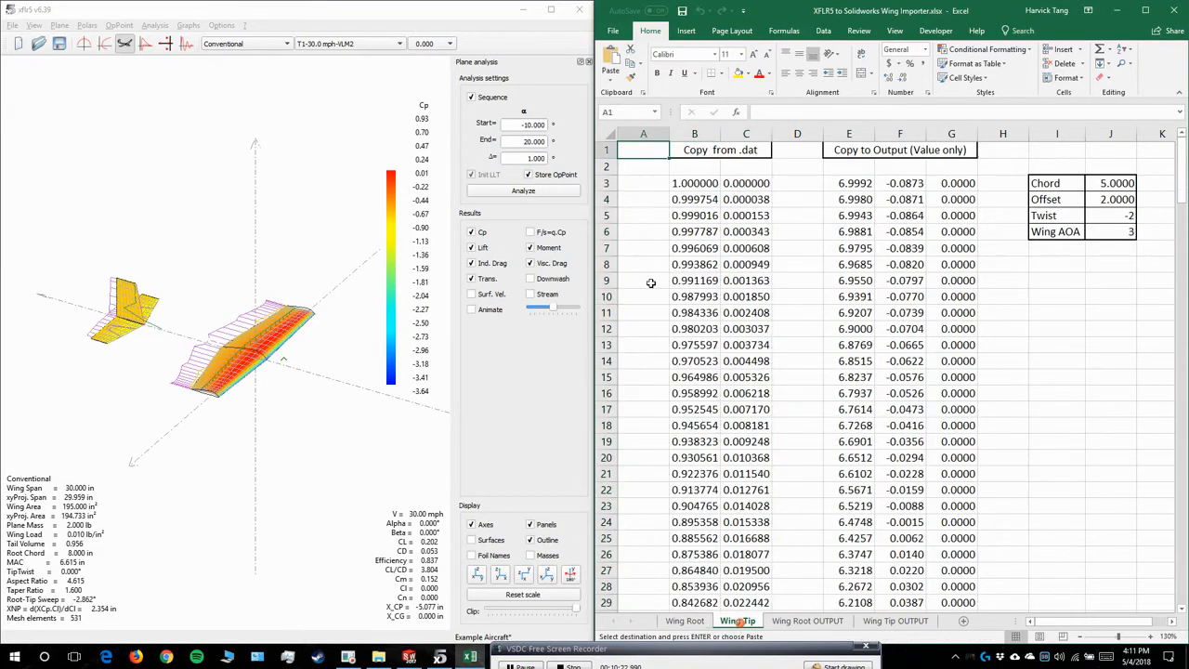
click(697, 185)
click(733, 390)
key(ctrl+a)
key(Delete)
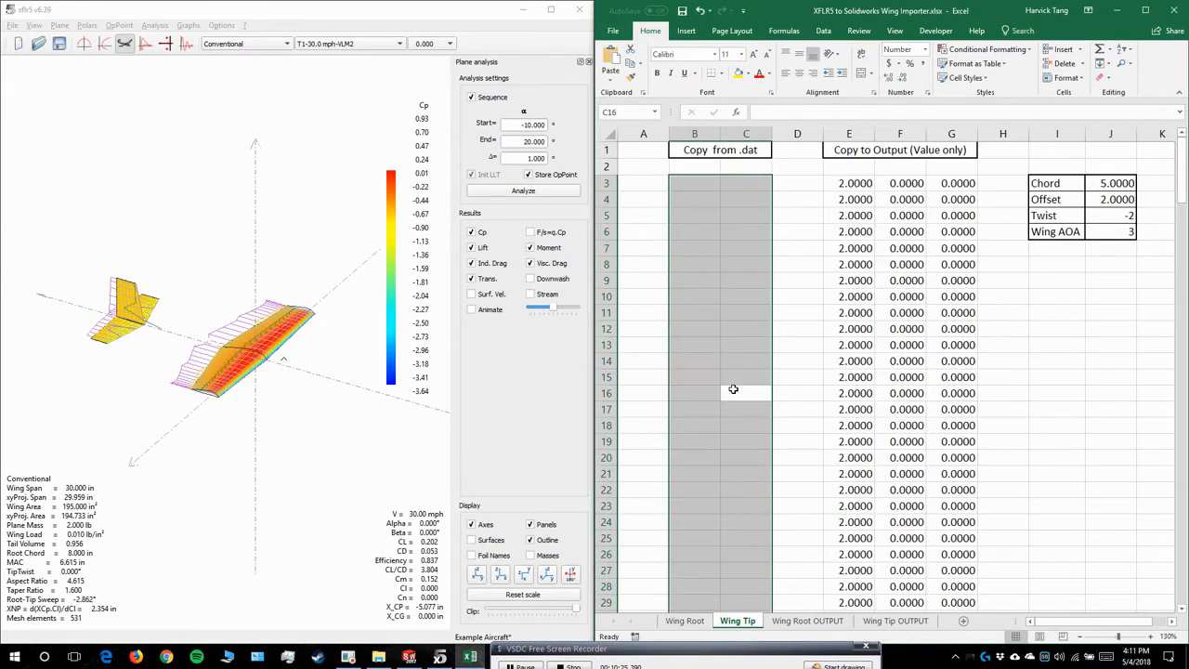
click(695, 188)
key(ctrl+v)
- Delete the surplus output formulas E94:G203 below the last airfoil coordinate on the Wing Tip sheet
scroll(778, 292, down, 20)
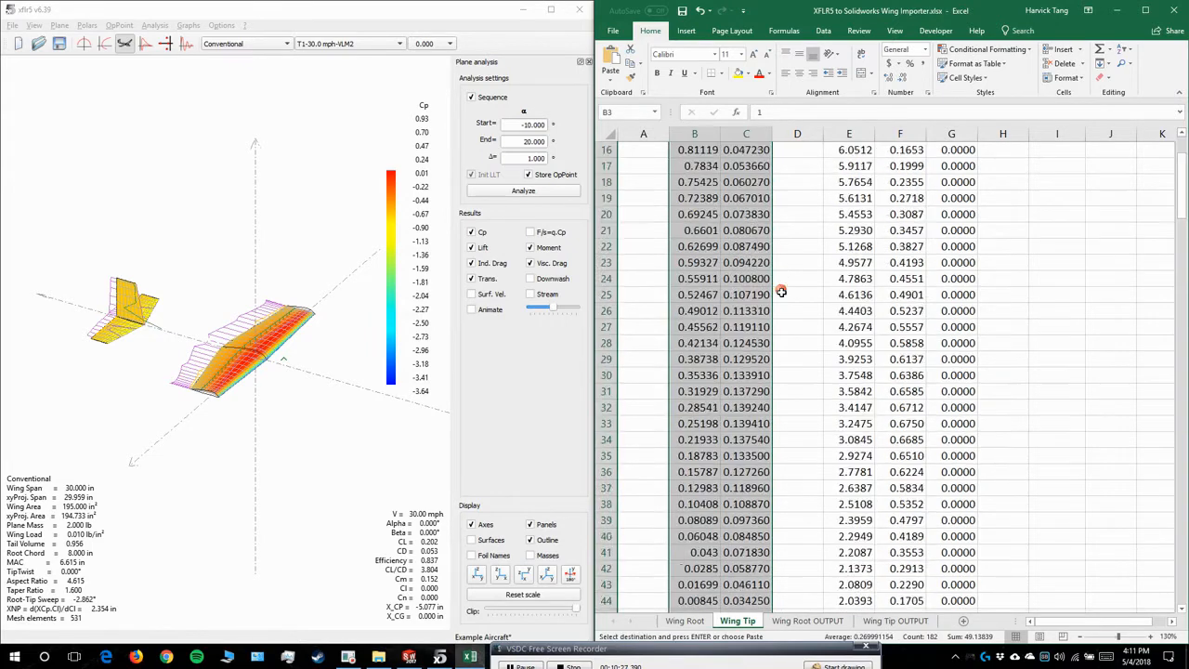
scroll(796, 315, down, 7)
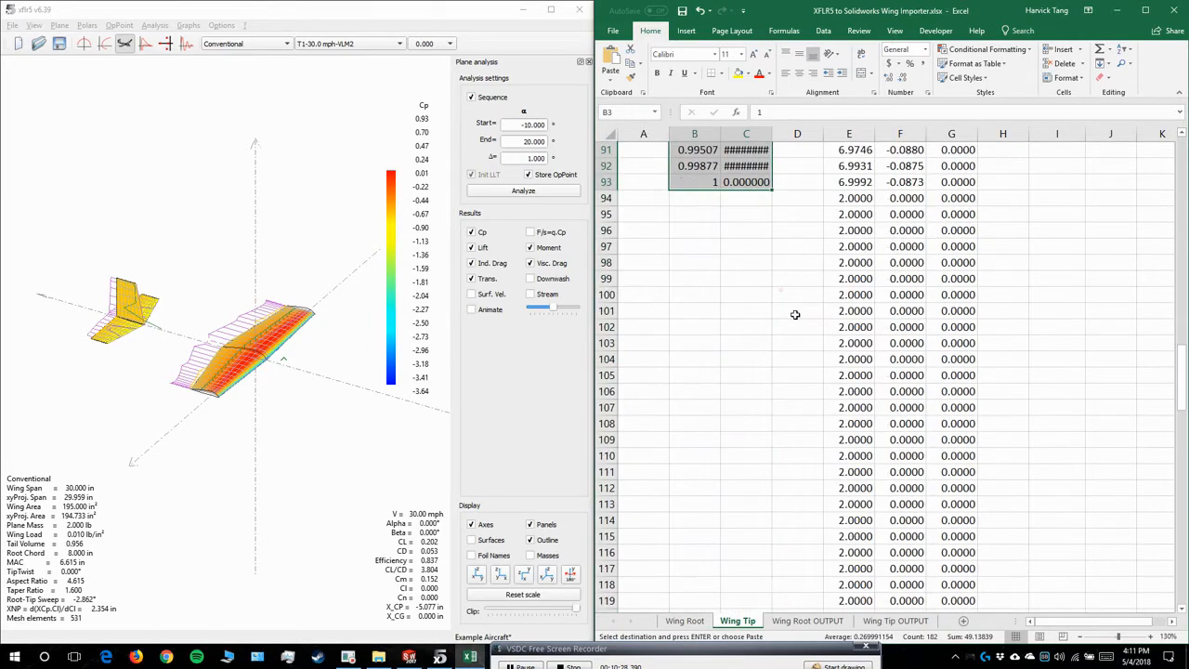
click(840, 199)
scroll(964, 406, down, 20)
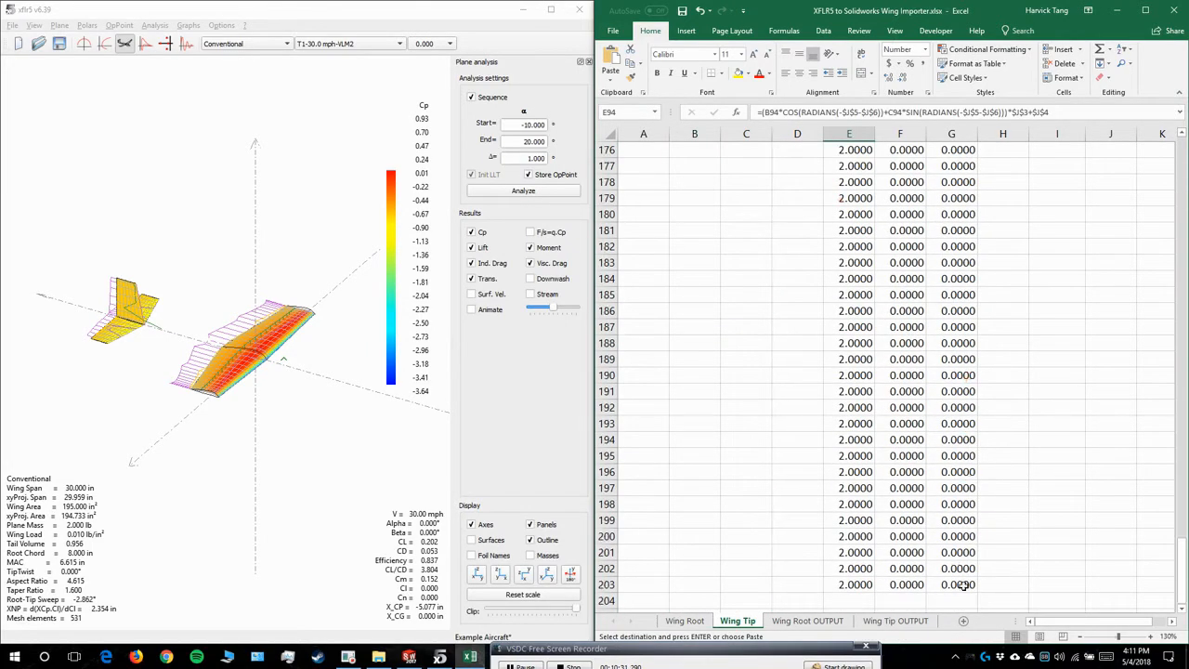
shift+click(963, 585)
scroll(964, 557, up, 20)
key(Delete)
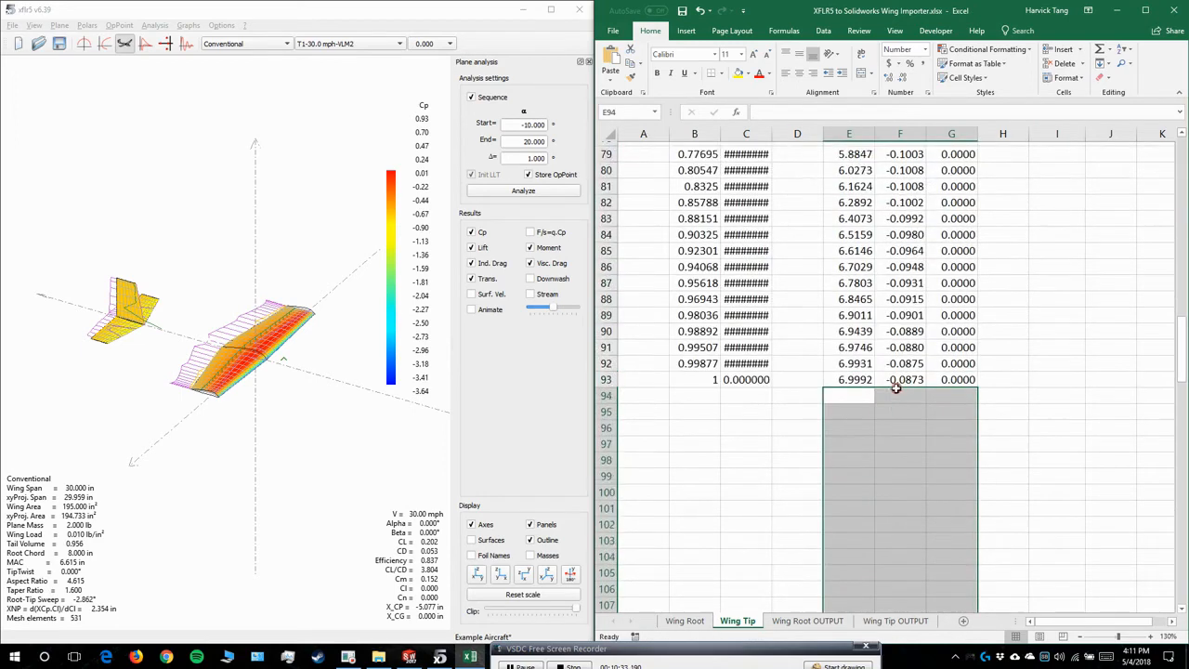
scroll(895, 388, up, 20)
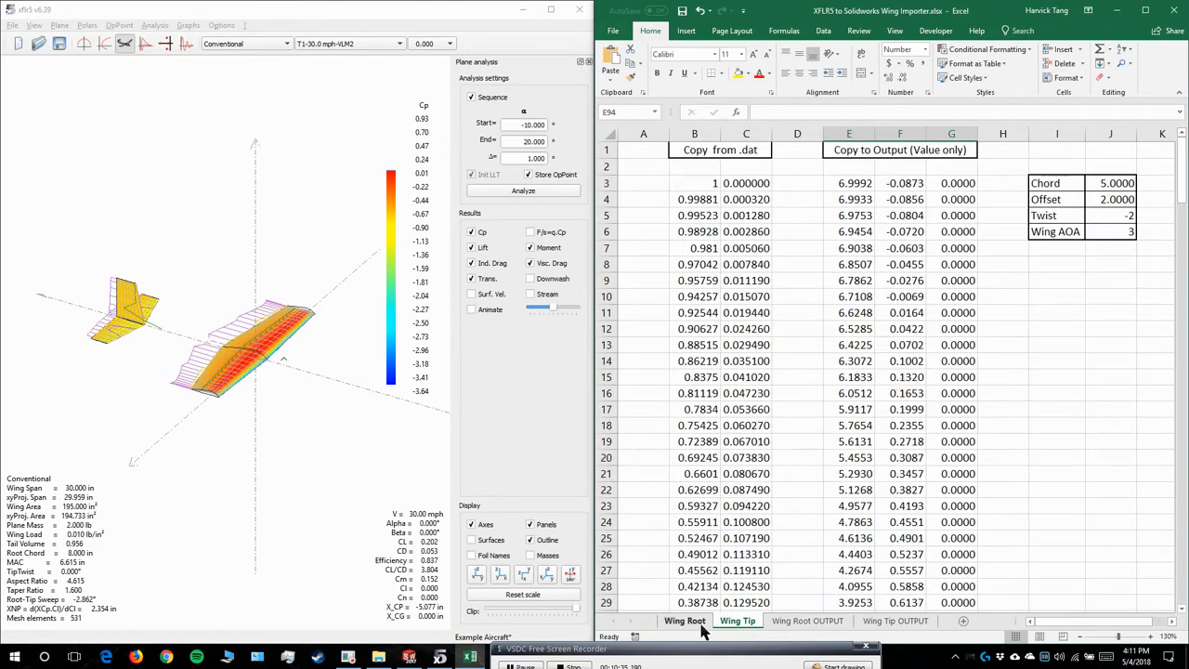
- Open the main wing's definition in xflr5 and check the tip section's span position, chord and offset
click(857, 185)
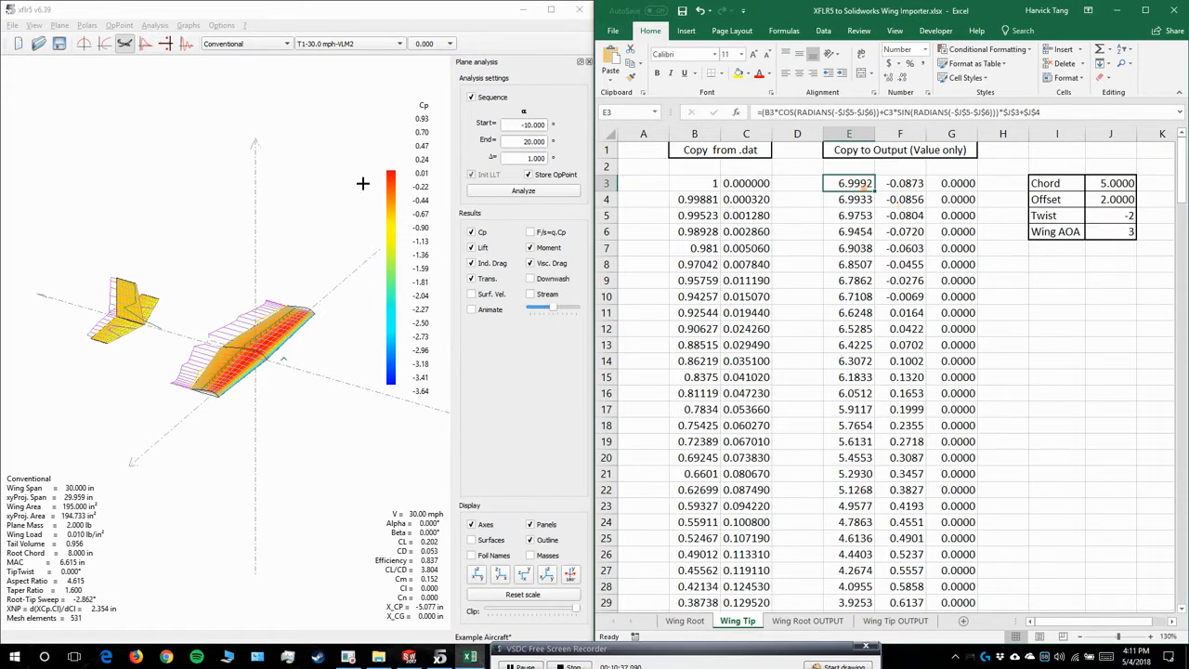
click(341, 239)
key(ctrl+F3)
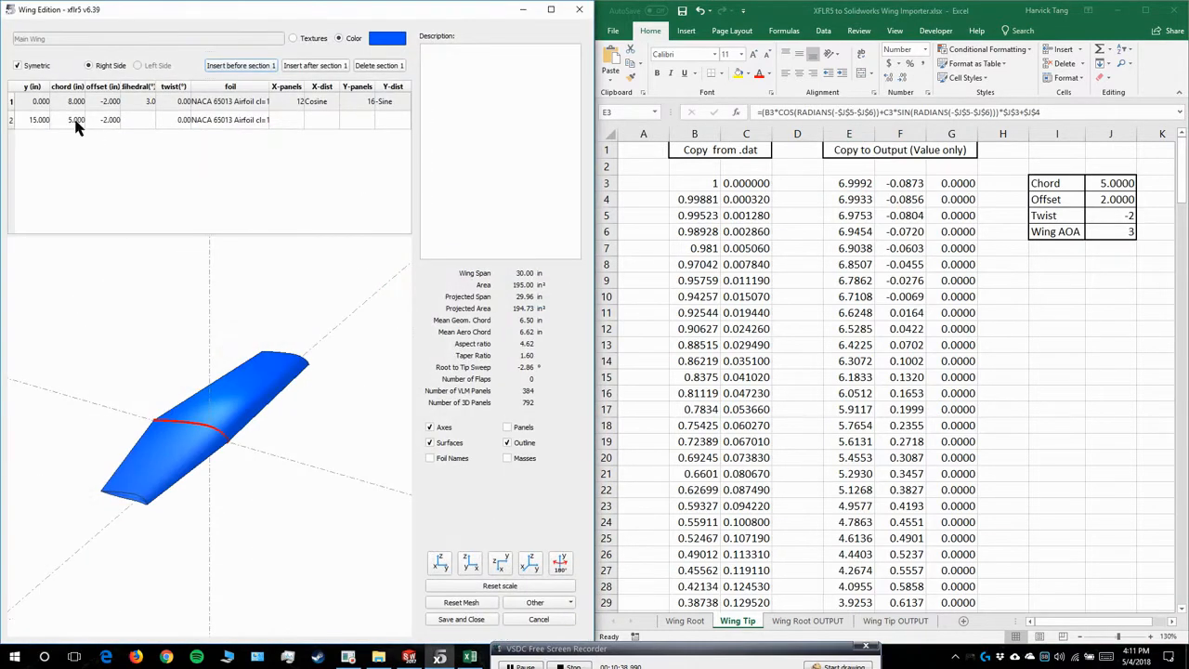
click(43, 121)
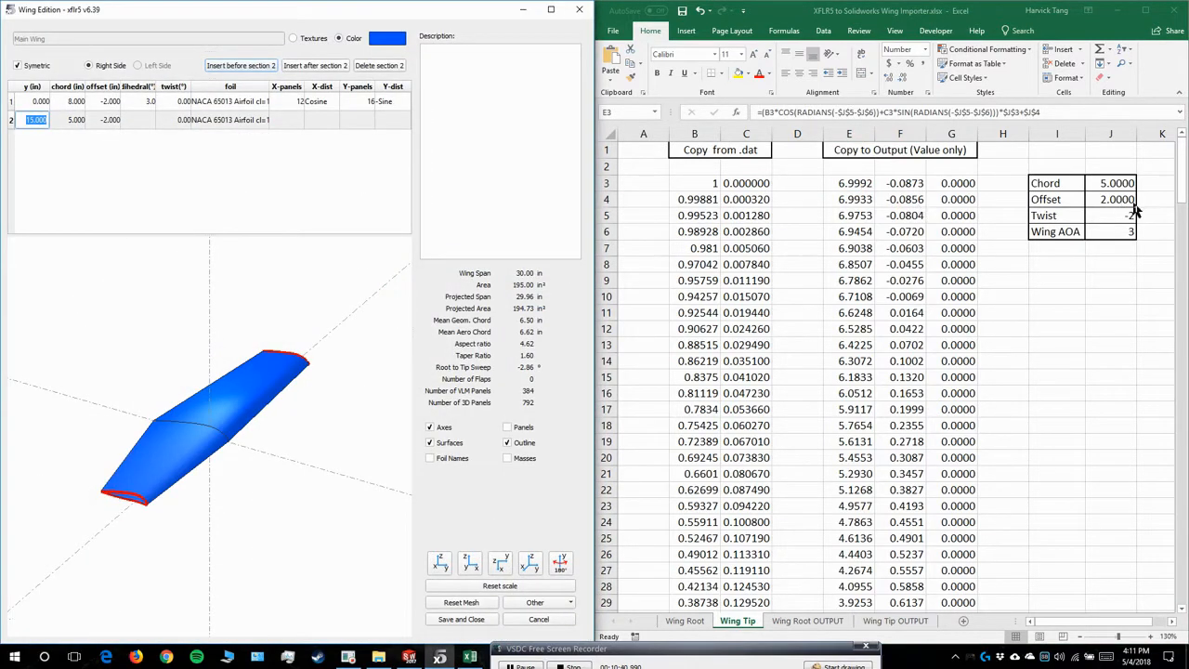
click(80, 121)
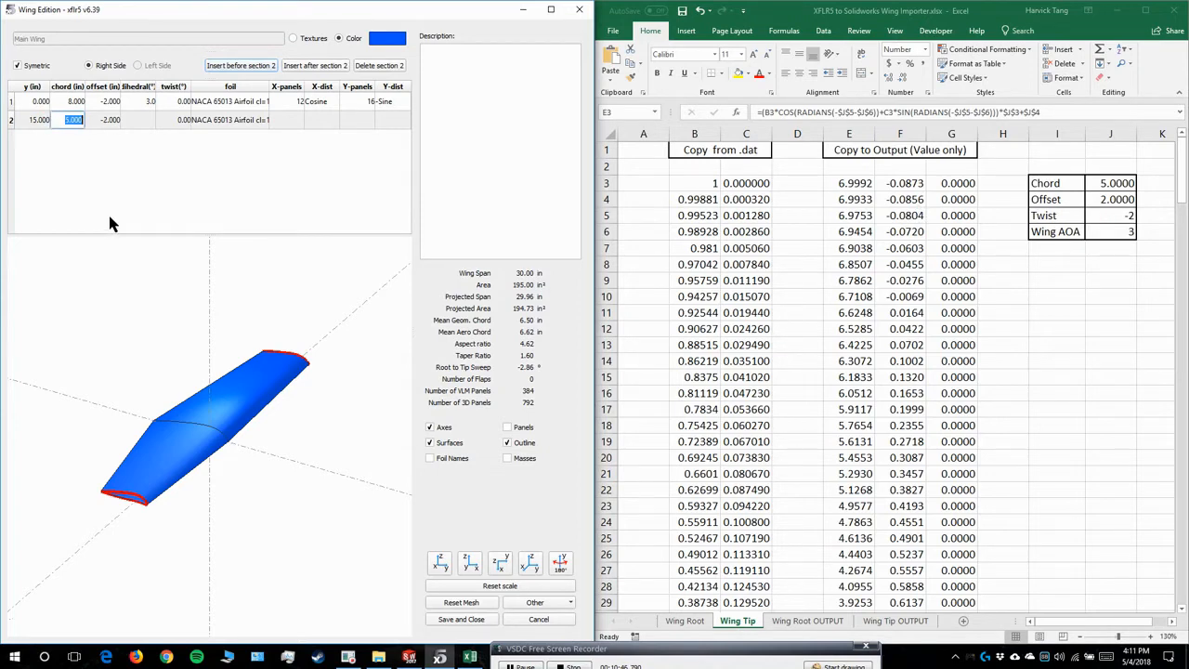
- Set the Wing Tip sheet's offset to -2, twist to 0 and Wing AOA to -1, checking against the Wing Root sheet
click(1113, 186)
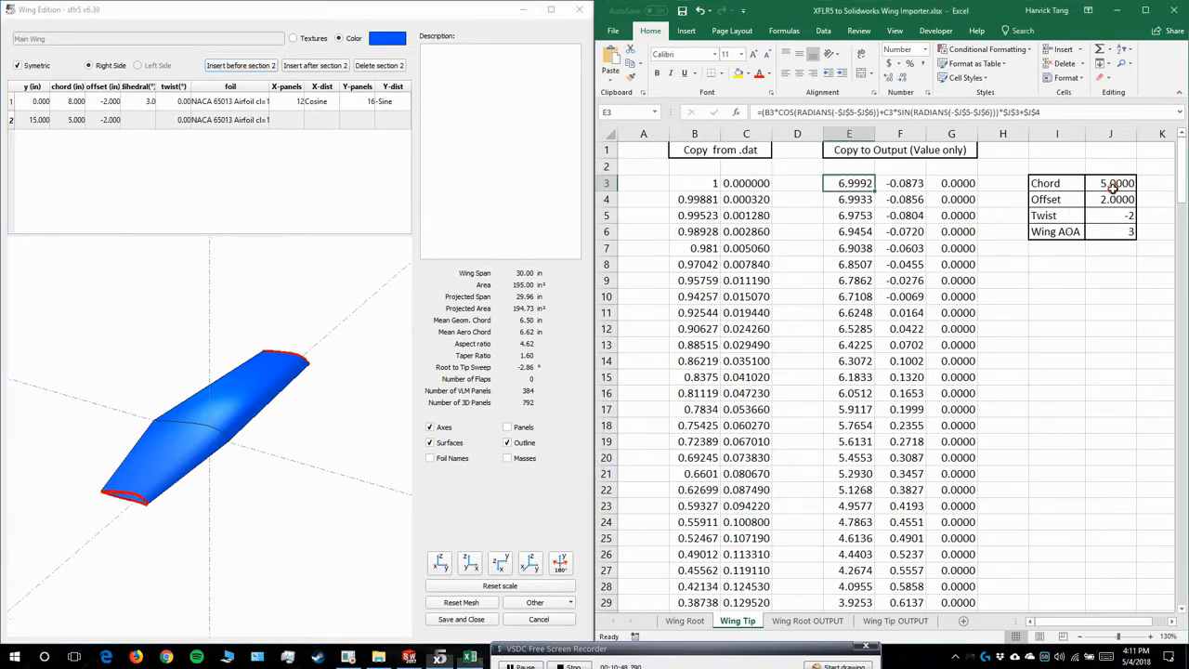
click(1113, 200)
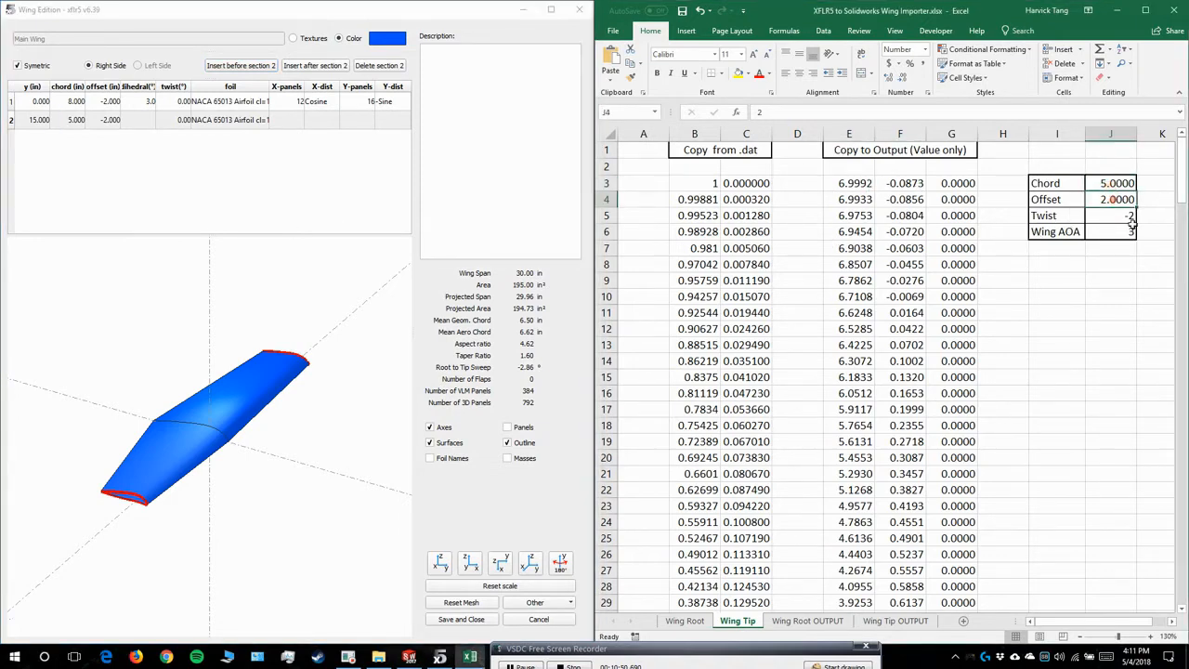
text(-2)
key(Return)
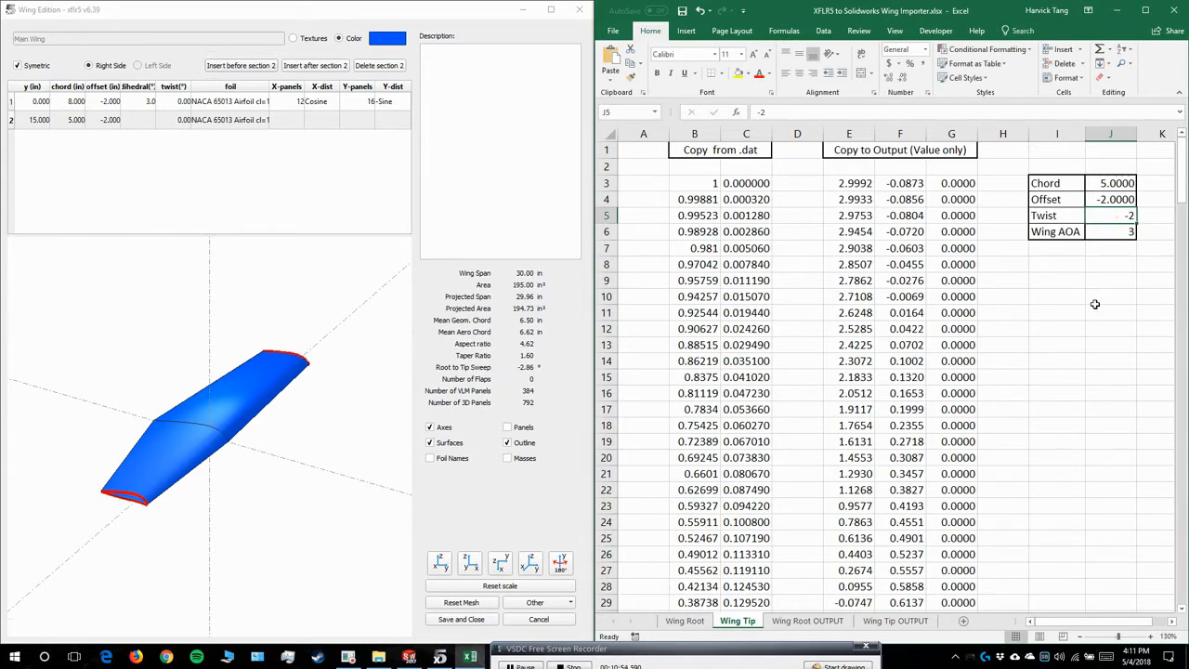
text(0)
key(Return)
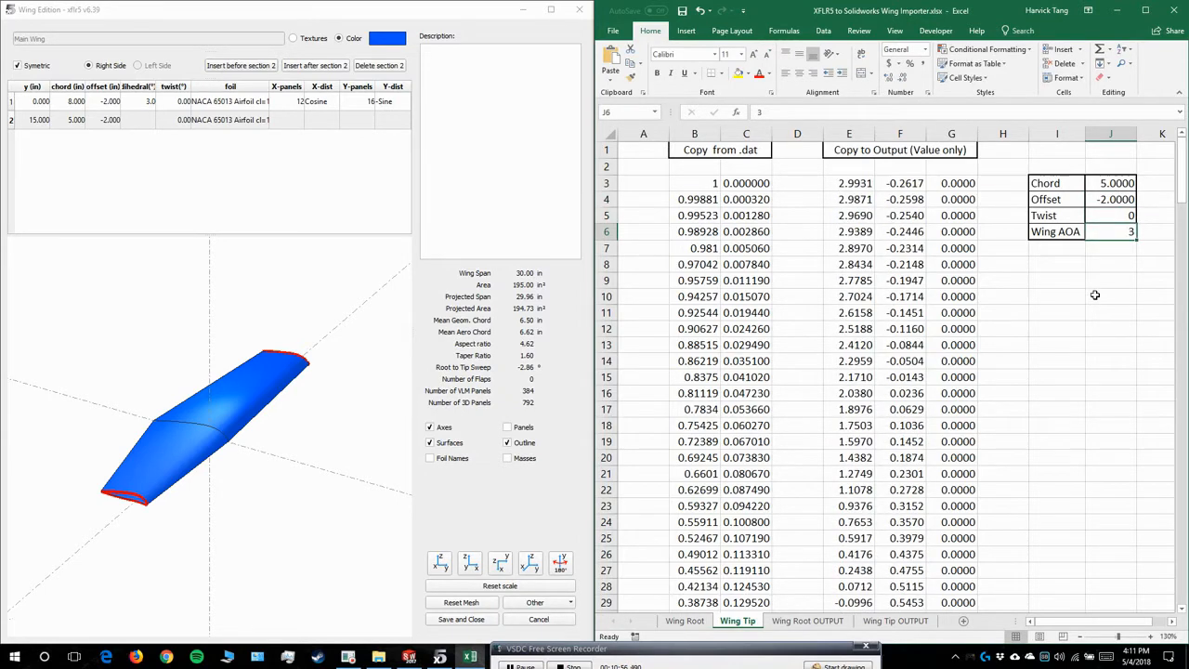
text(-1)
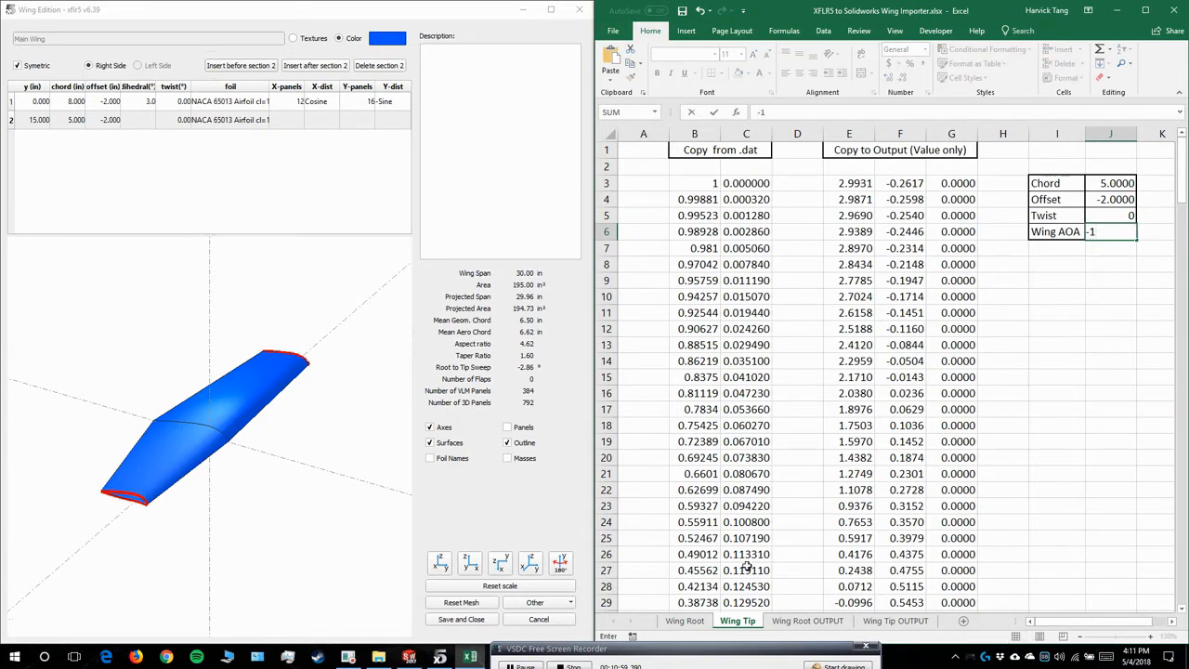
key(Return)
click(685, 621)
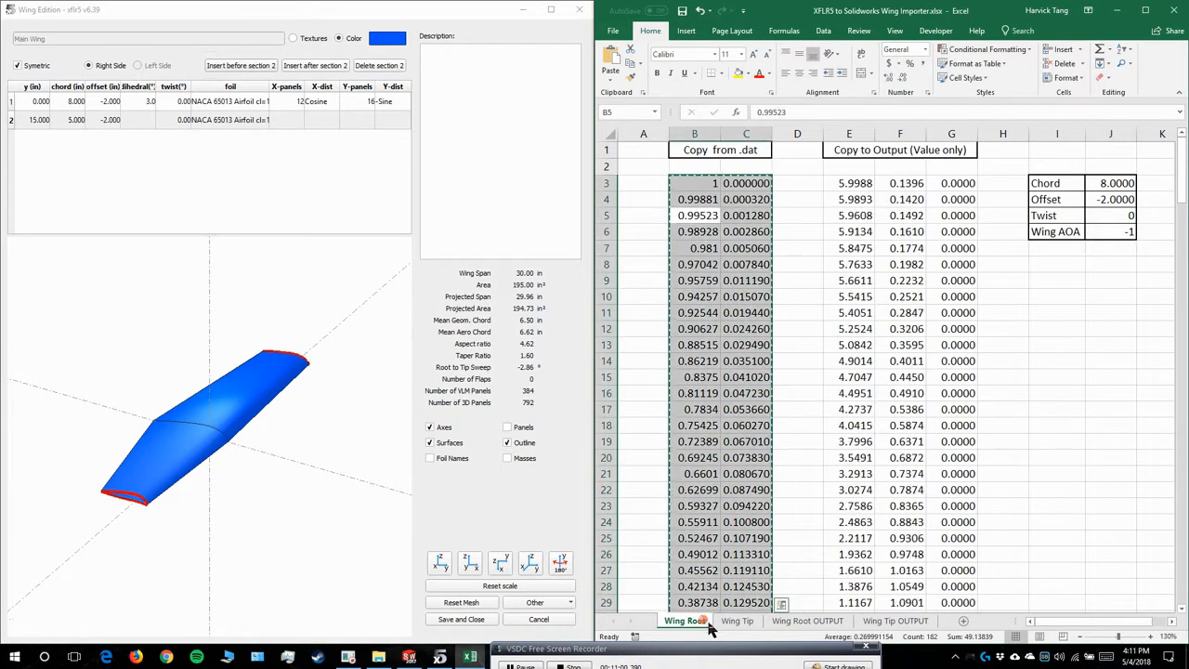
click(739, 622)
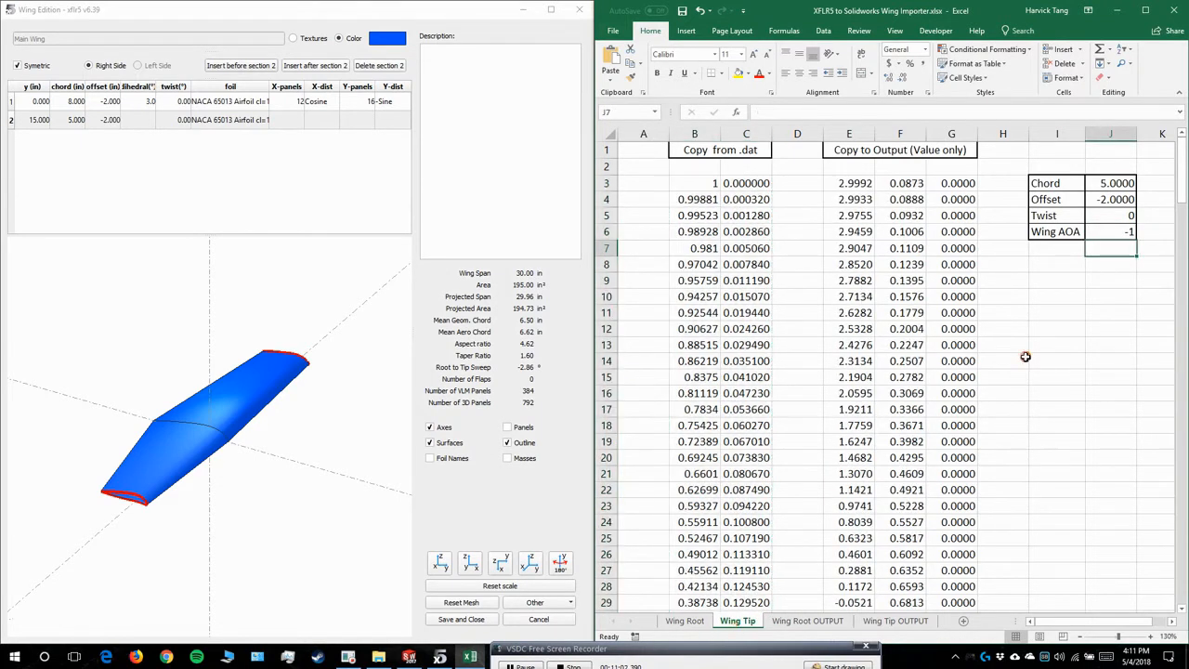
- Copy the whole block of computed output coordinates in columns E to G of the Wing Tip sheet
key(Left)
key(Left)
key(Left)
key(Down)
key(Down)
key(Down)
key(Down)
key(ctrl+a)
key(ctrl+c)
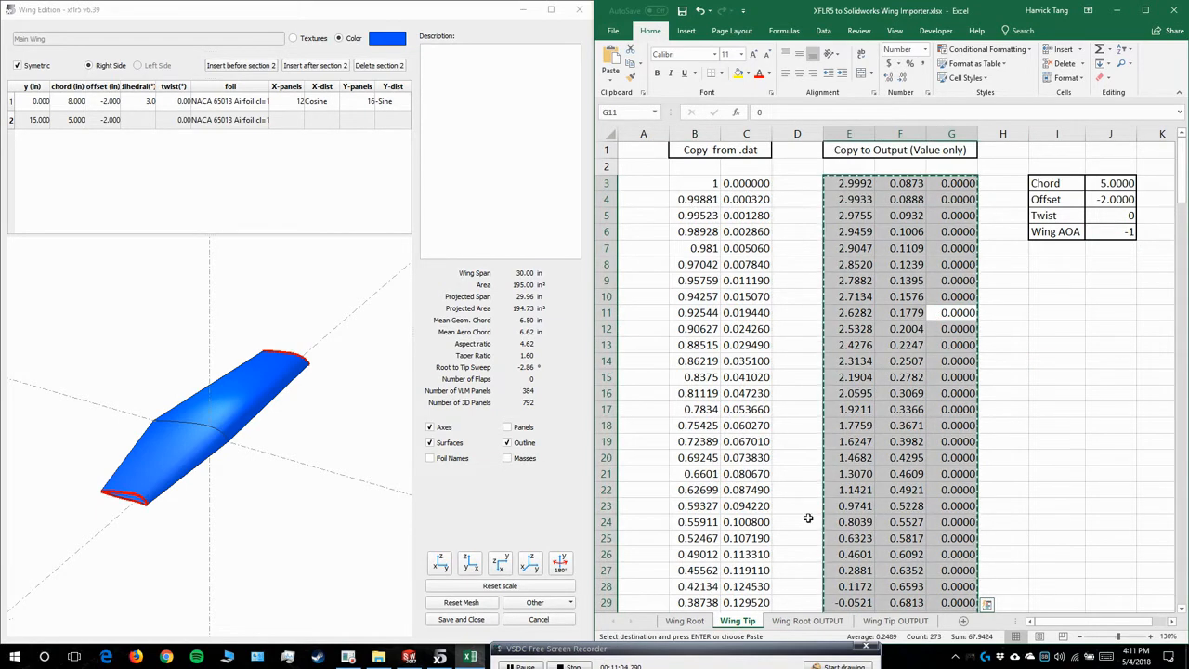
- Clear all old coordinates from the Wing Tip OUTPUT sheet
click(883, 621)
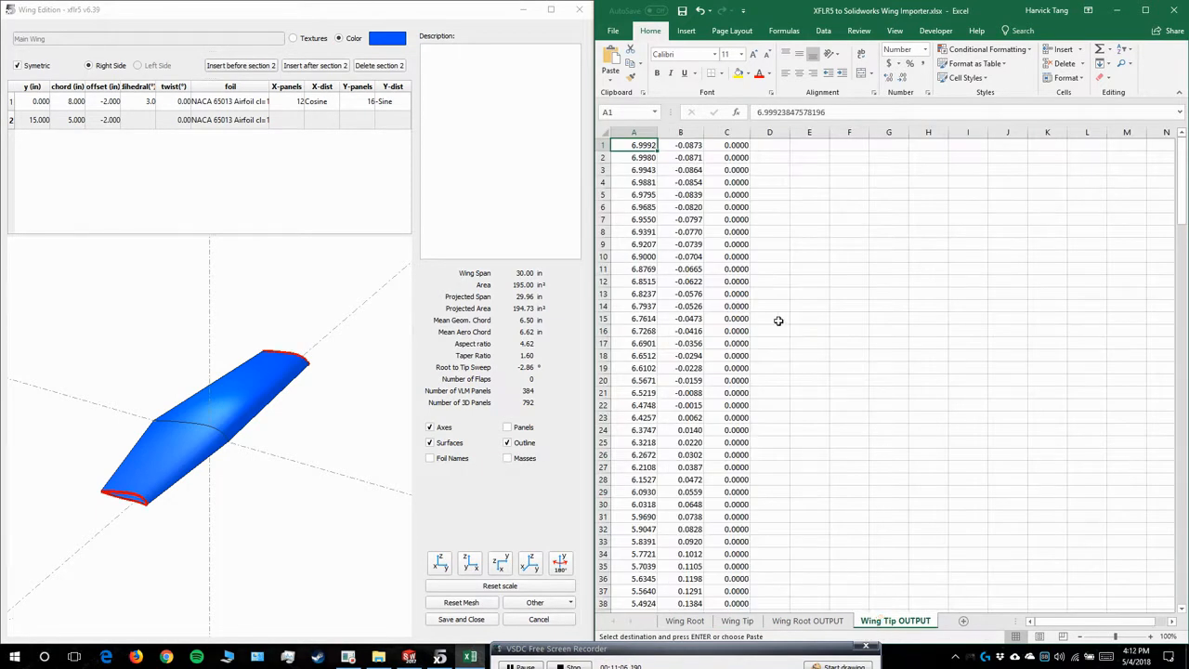
key(ctrl+shift+End)
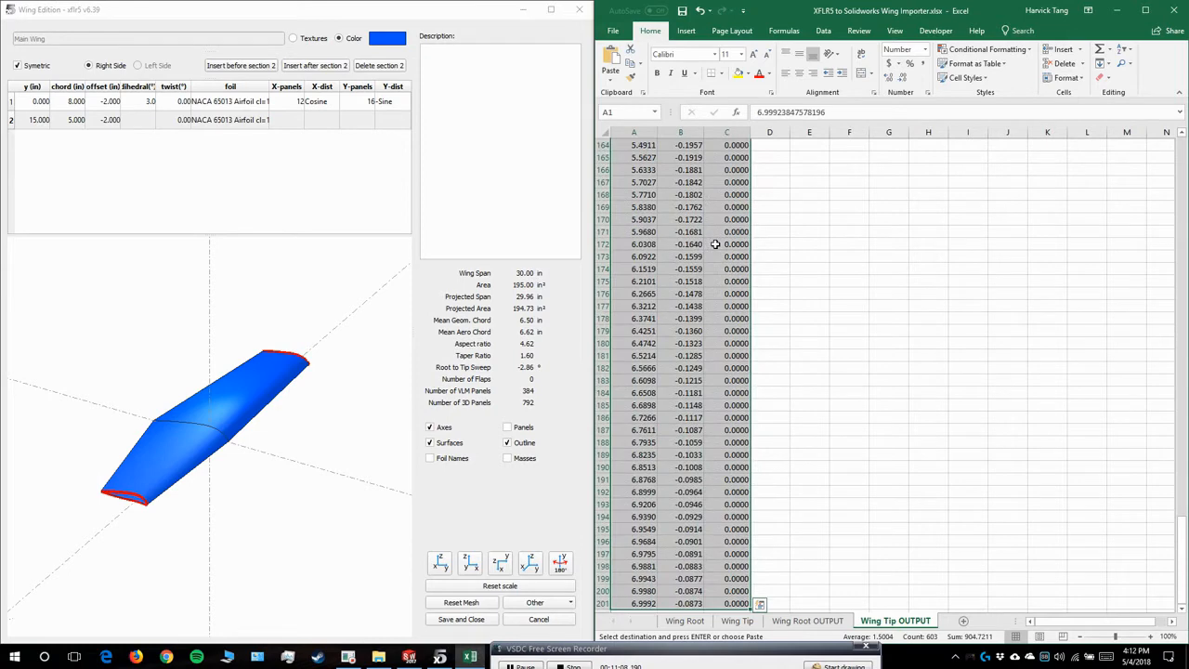
key(Delete)
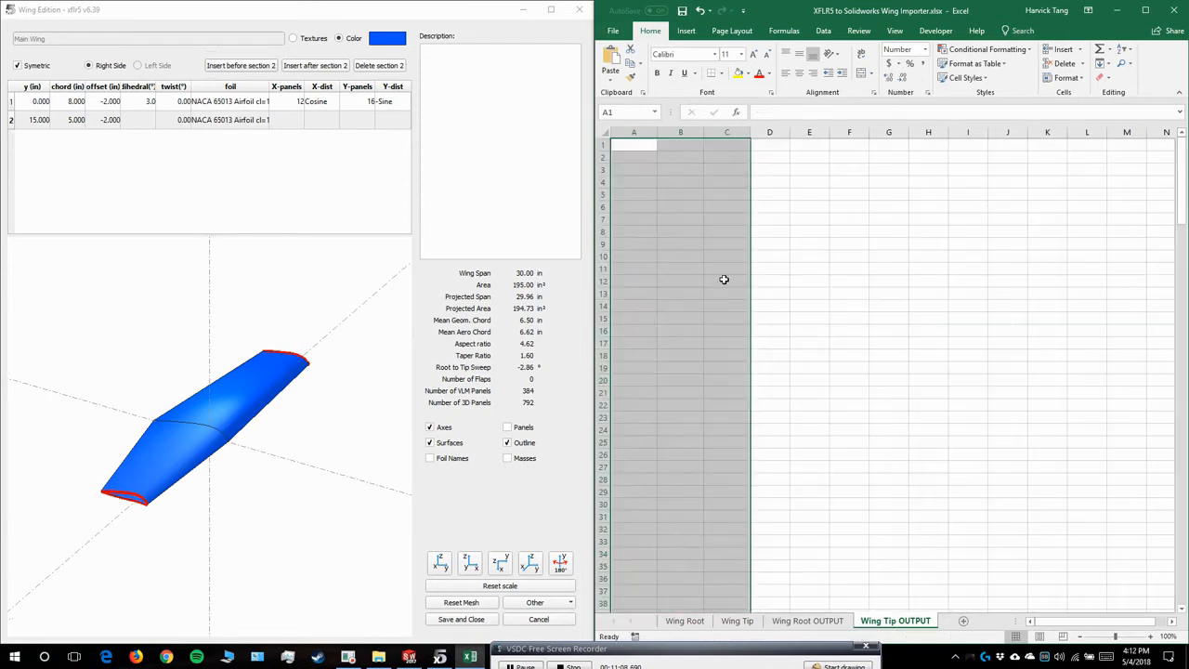
- Paste the tip coordinates as values only into the emptied Wing Tip OUTPUT sheet from cell A1
click(632, 146)
key(ctrl+v)
click(774, 605)
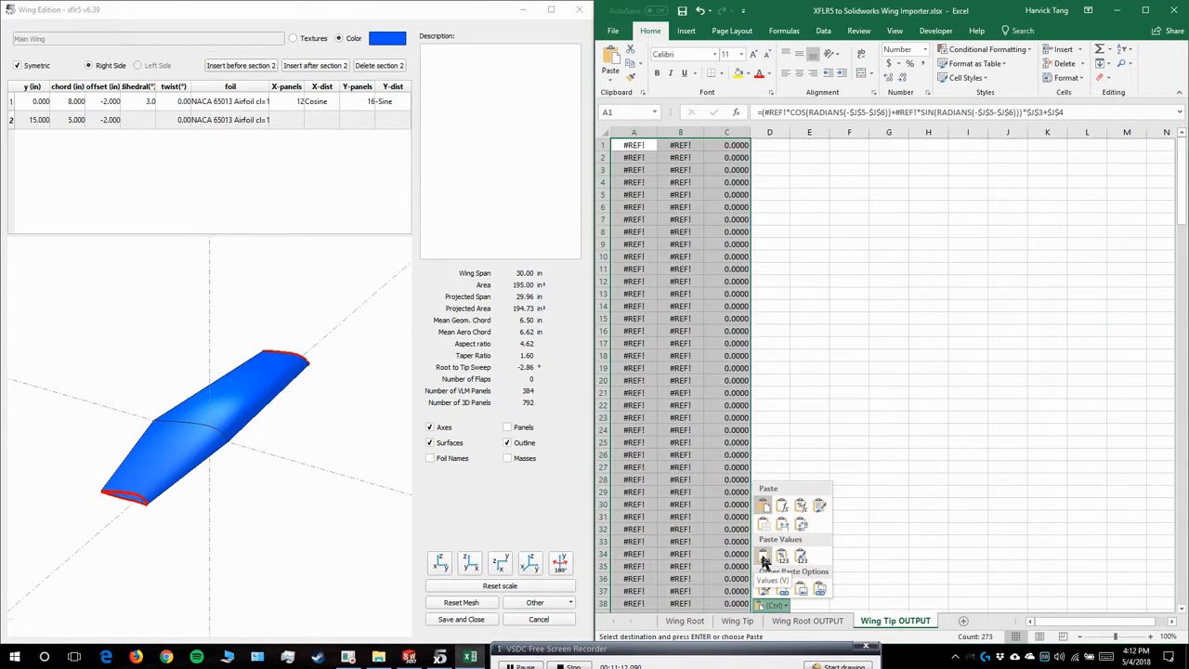
click(764, 558)
click(830, 305)
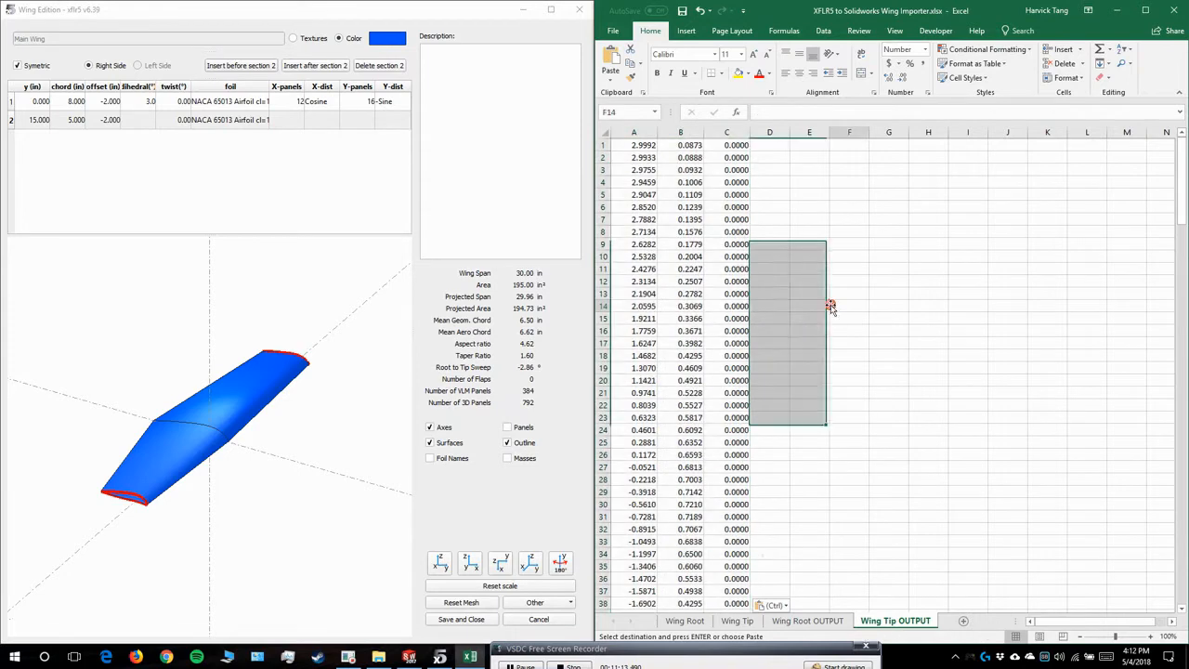
- Save the workbook, and prepare to save the Wing Tip OUTPUT sheet as a Text (Tab delimited) file in the New folder
click(644, 146)
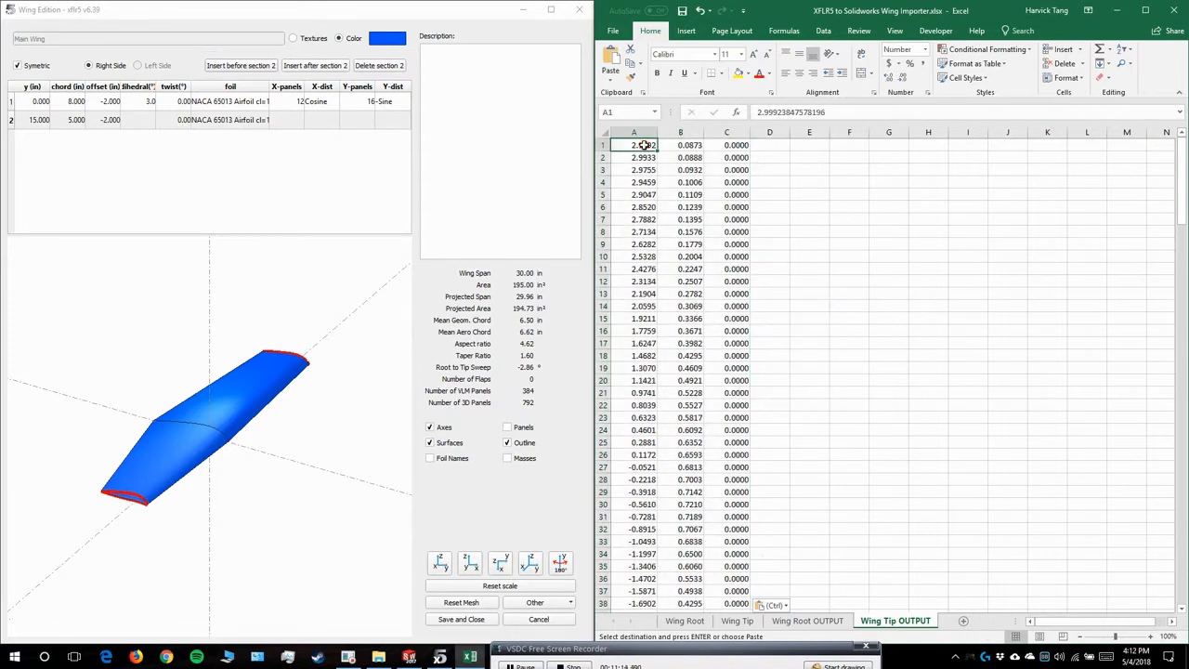
click(682, 10)
click(619, 32)
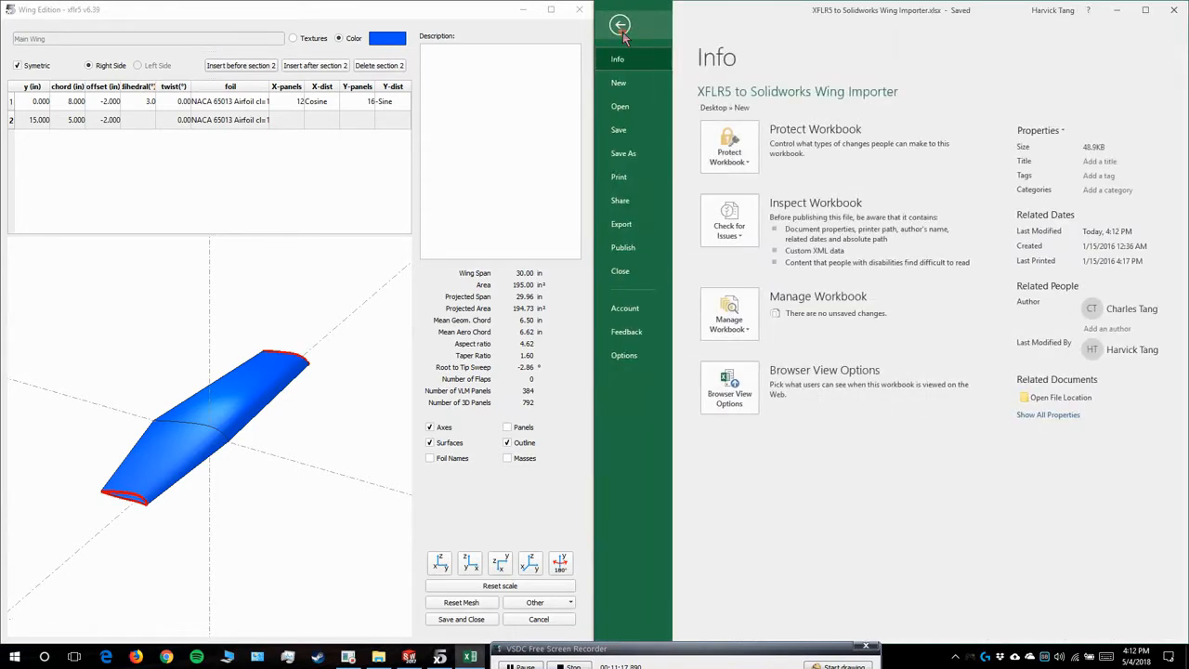
click(623, 152)
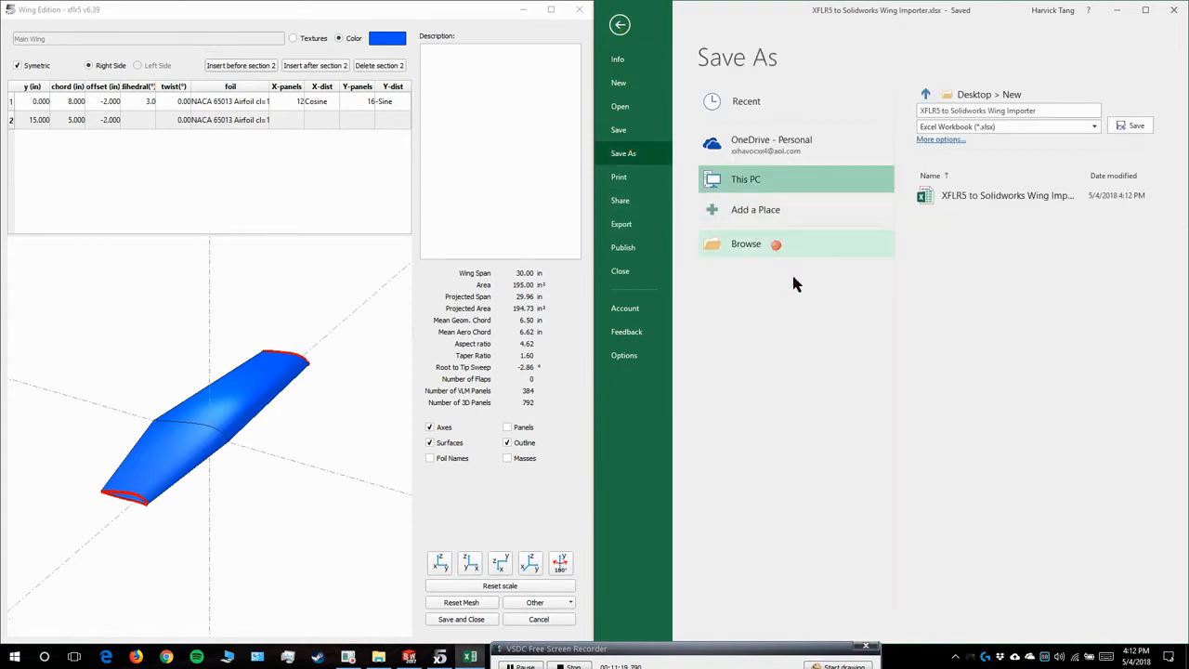
click(846, 265)
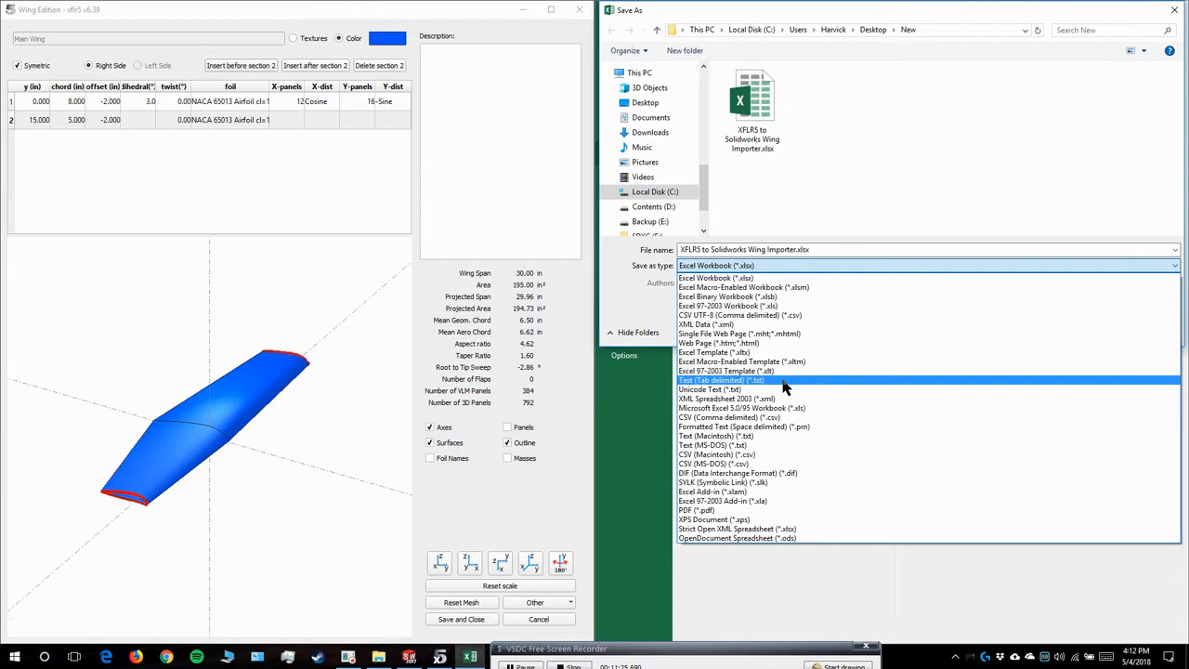
click(784, 381)
click(813, 267)
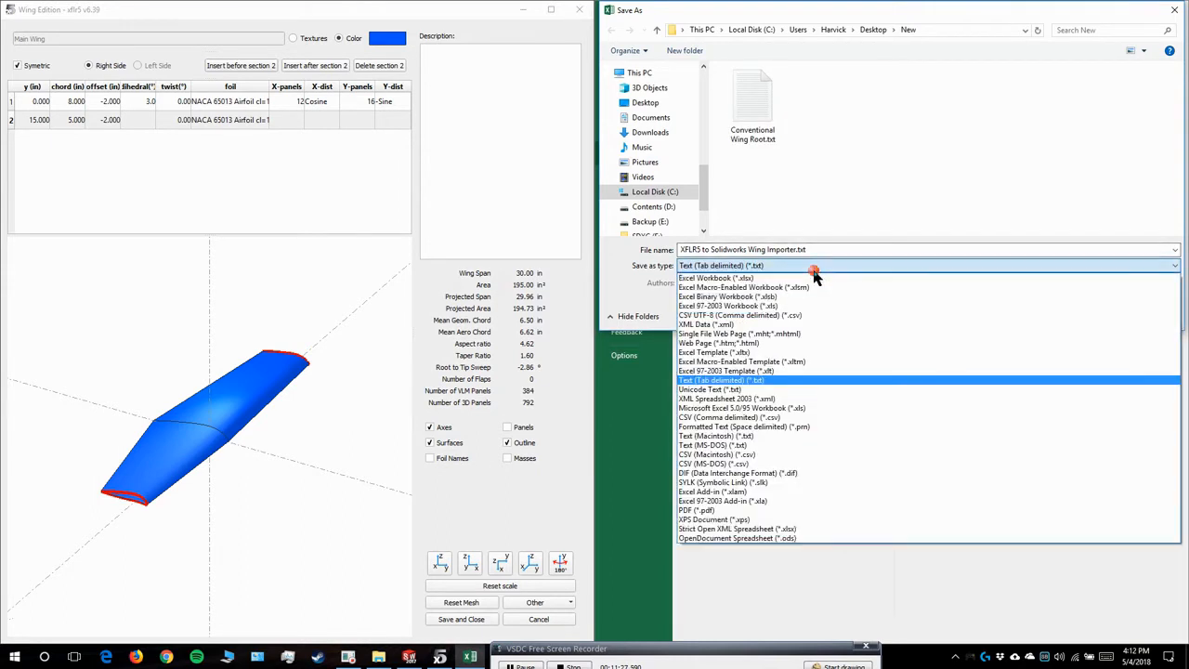
click(814, 268)
- Name the text copy Conventional Wing Tip.txt and save it, accepting the format prompt
click(755, 123)
click(744, 249)
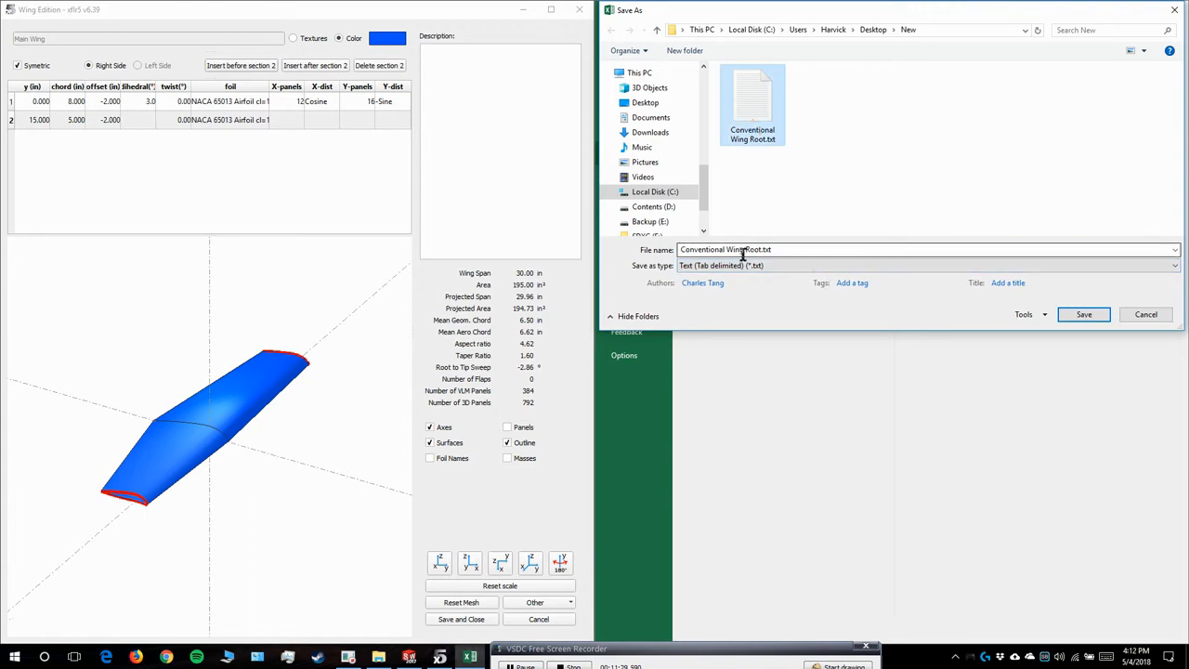
click(744, 249)
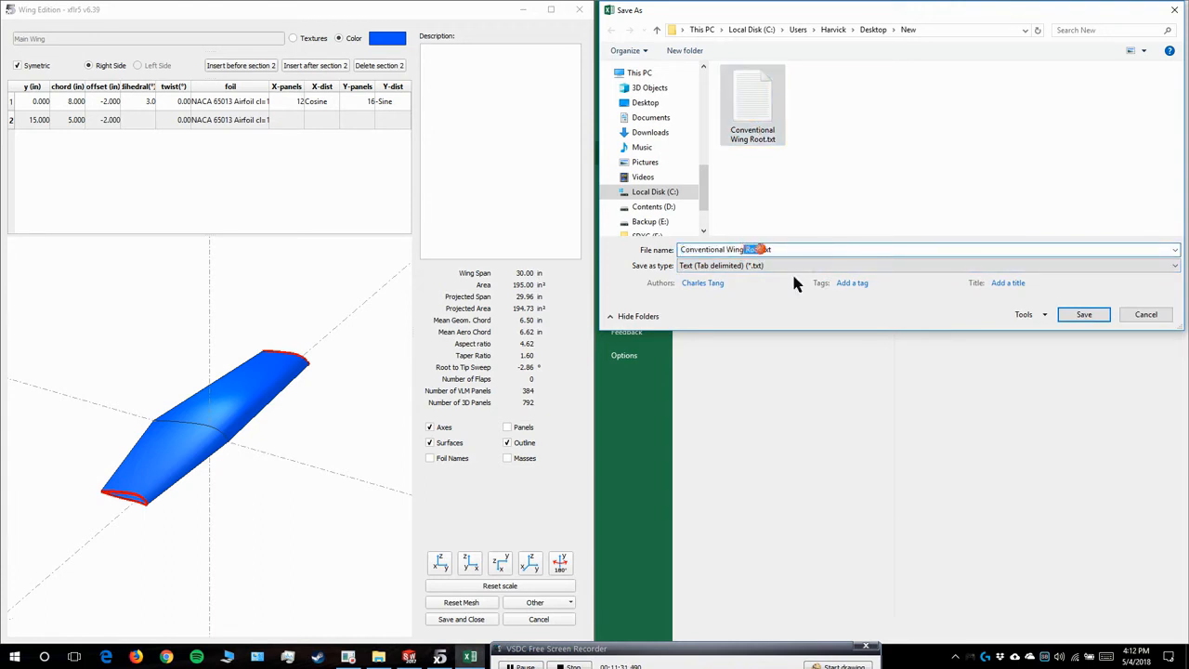
key(BackSpace)
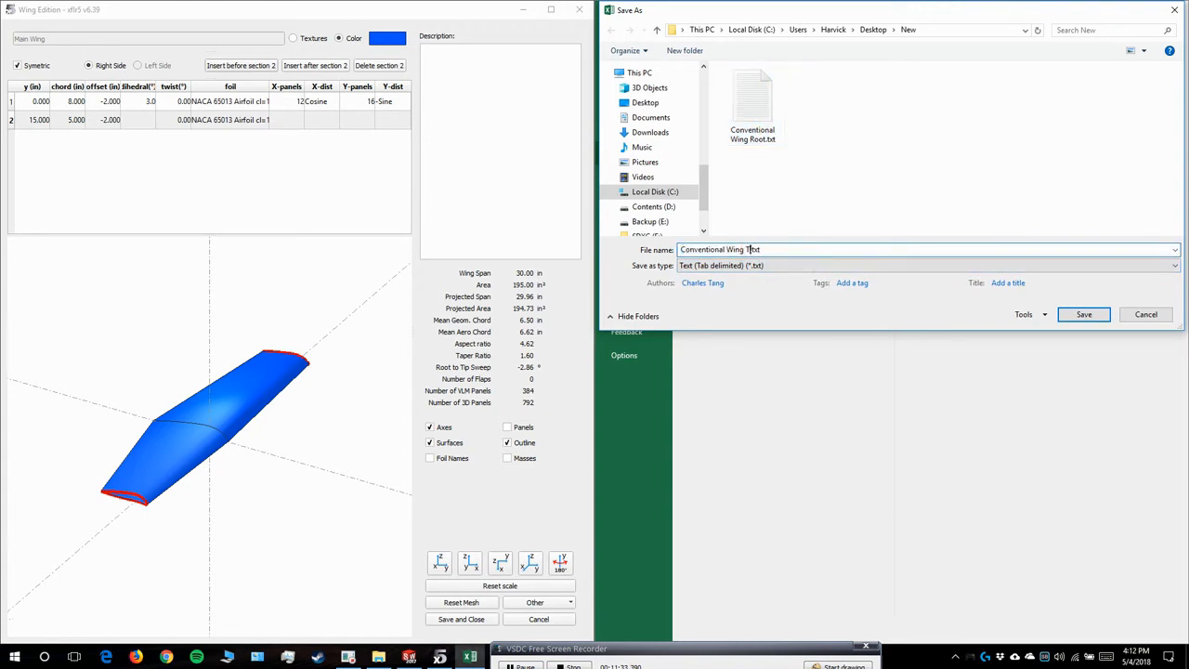
click(1084, 316)
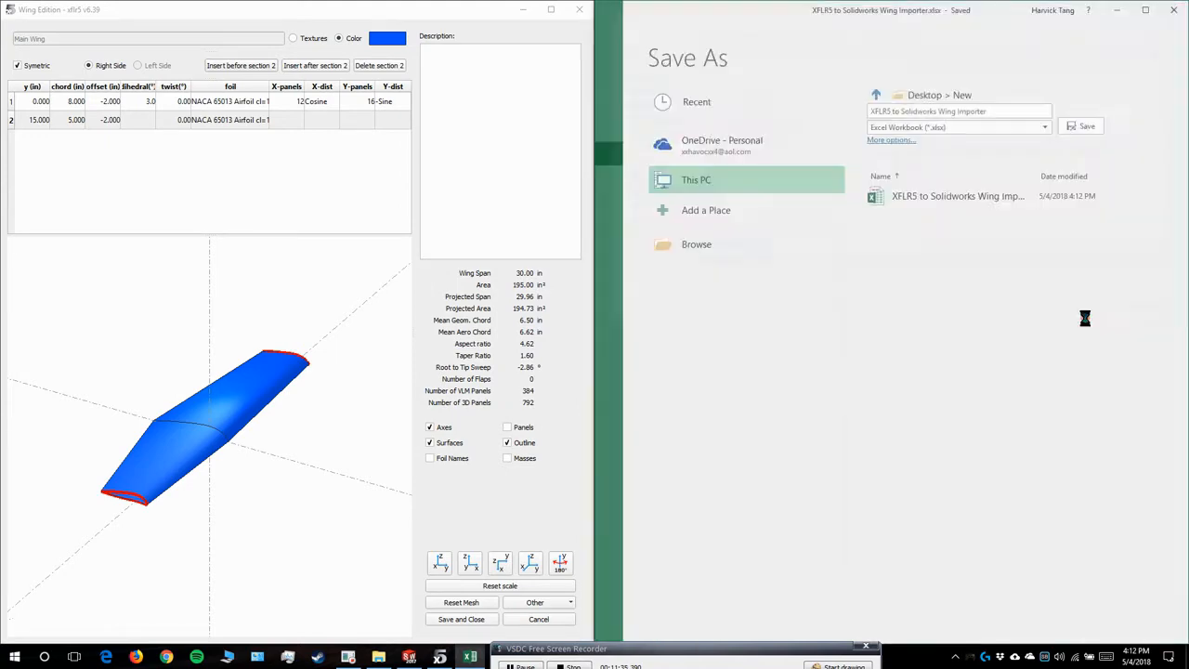
click(573, 370)
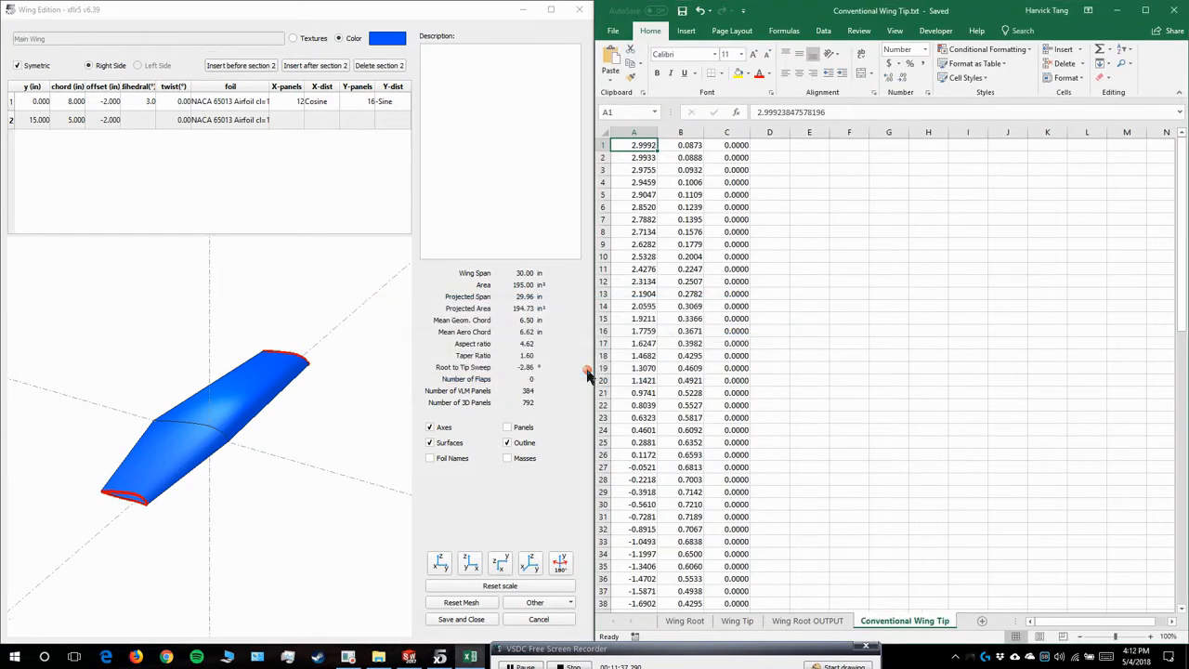
- Close the workbook and discard the large clipboard contents
click(1175, 10)
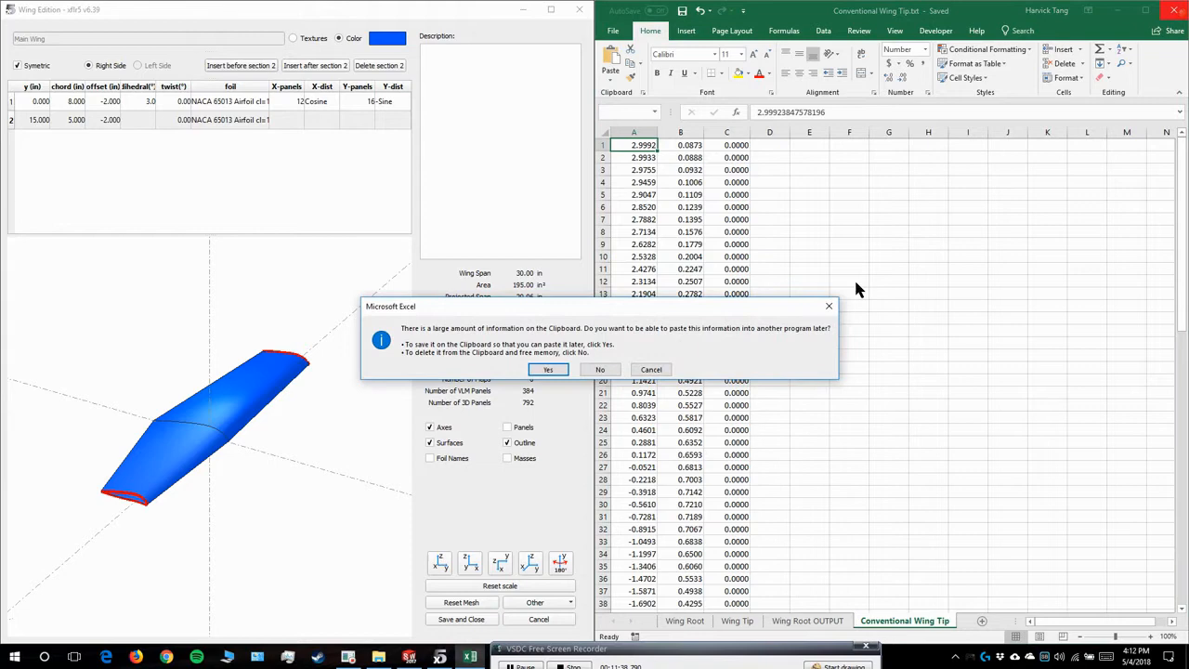
click(597, 370)
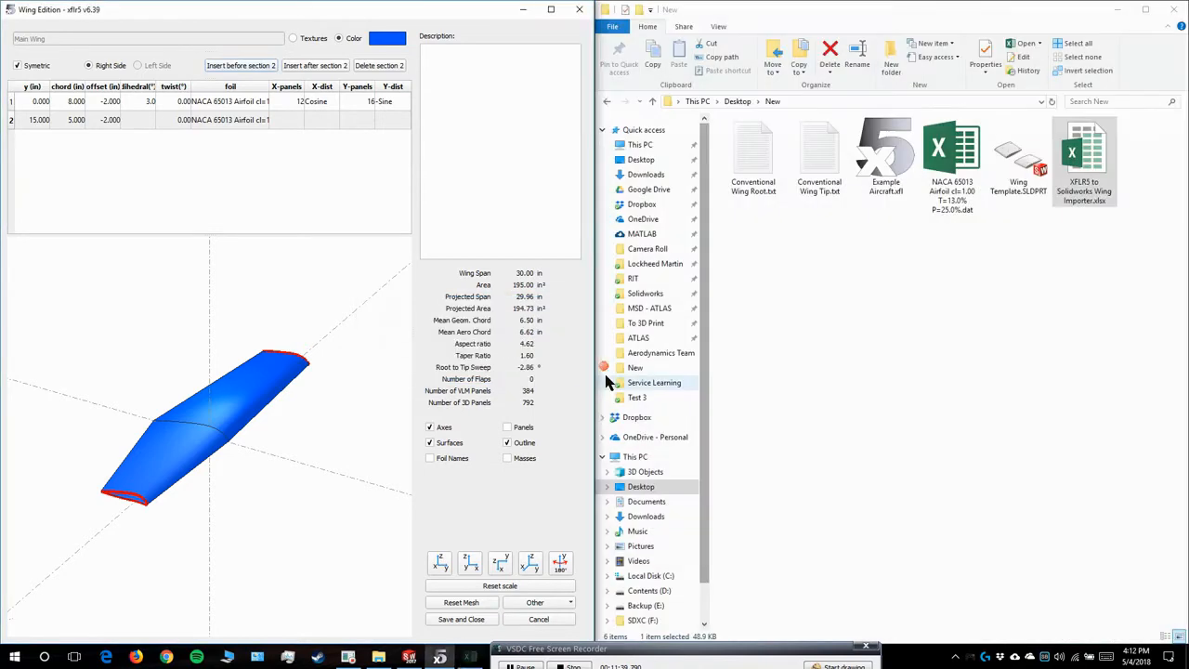
click(946, 370)
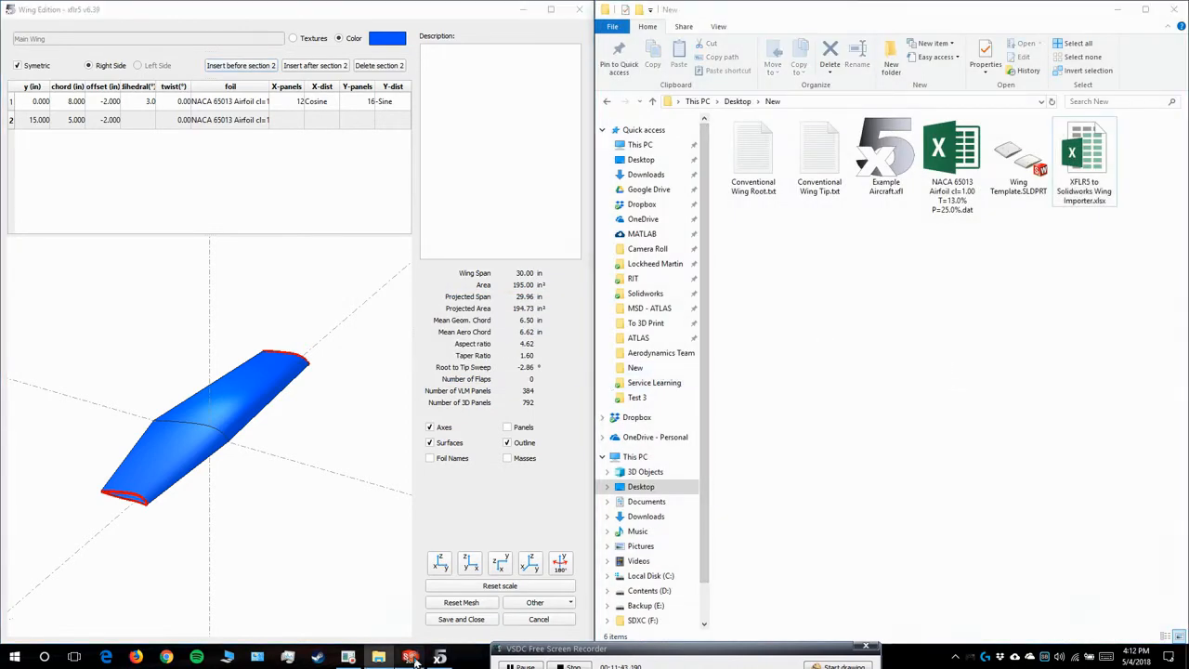
- Switch to SOLIDWORKS and redefine the Wing Tip Airfoil curve with the points from Conventional Wing Tip.txt
click(410, 657)
click(89, 292)
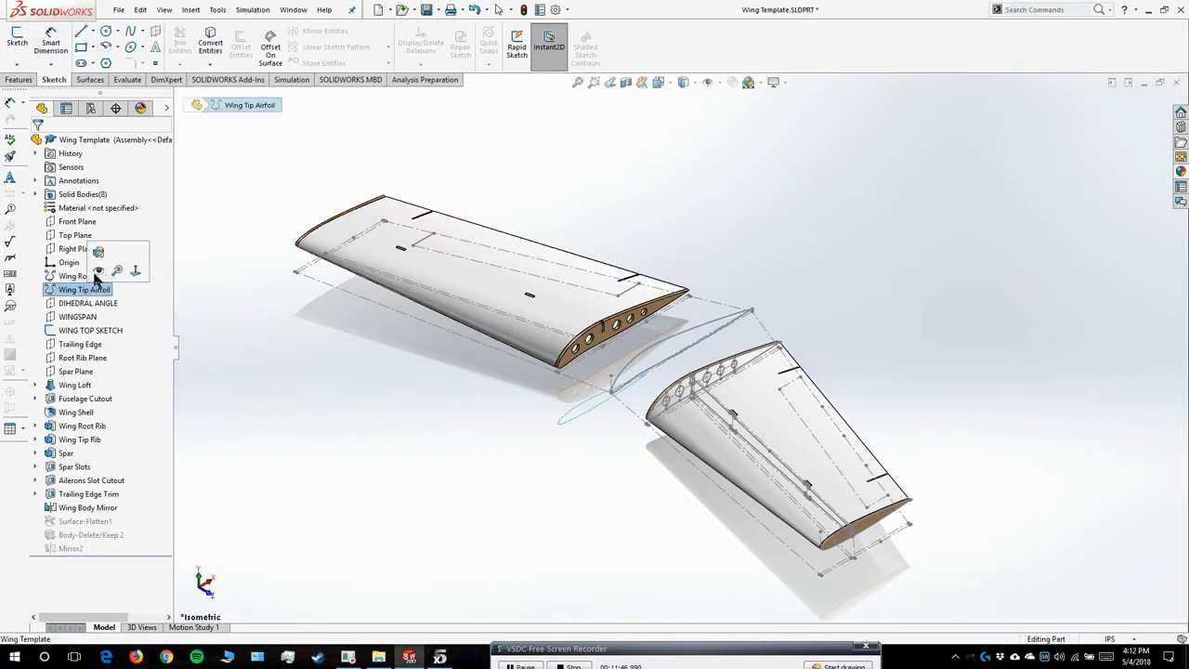
click(97, 252)
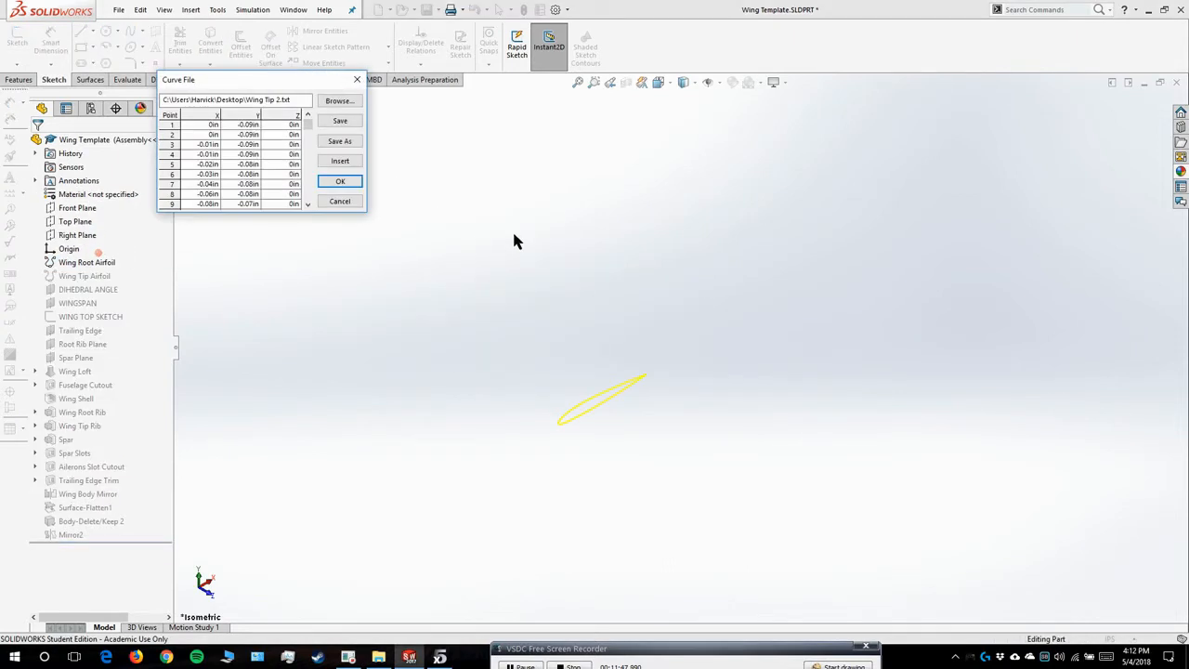
click(338, 101)
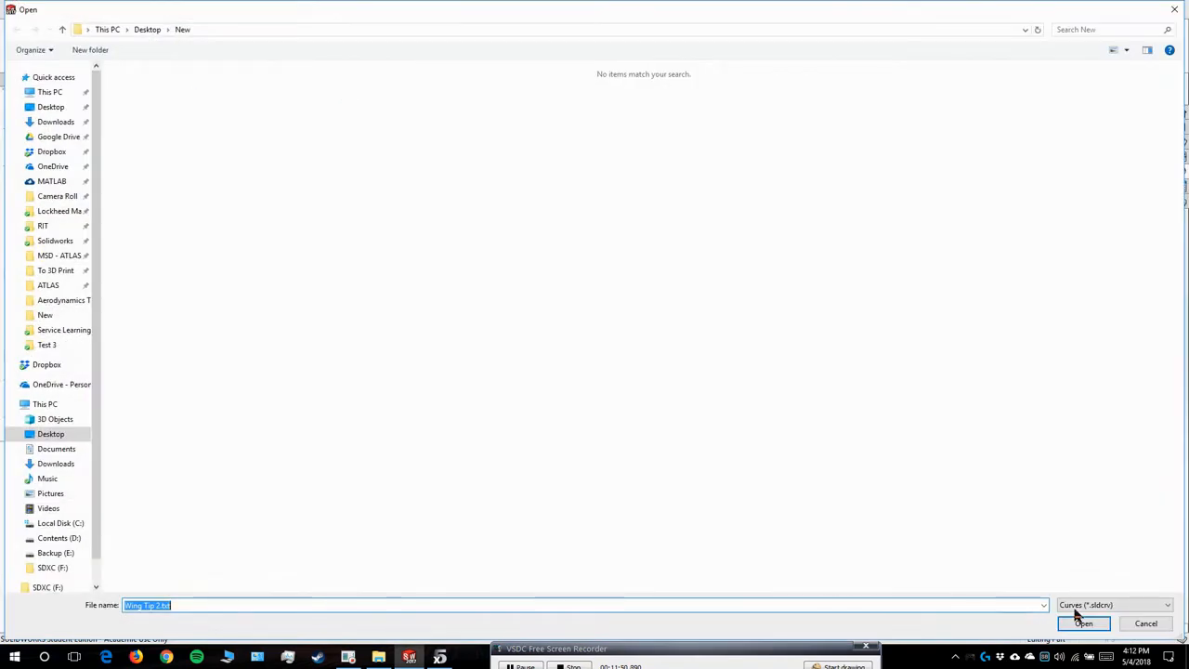
click(1076, 609)
click(1094, 625)
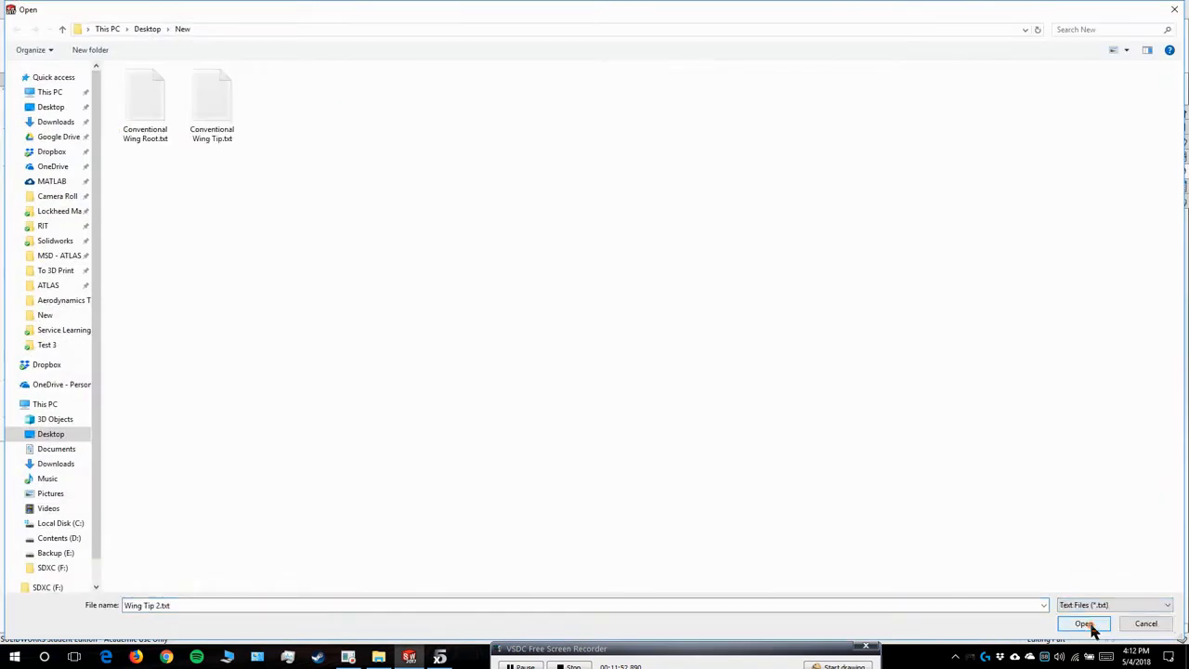
click(201, 110)
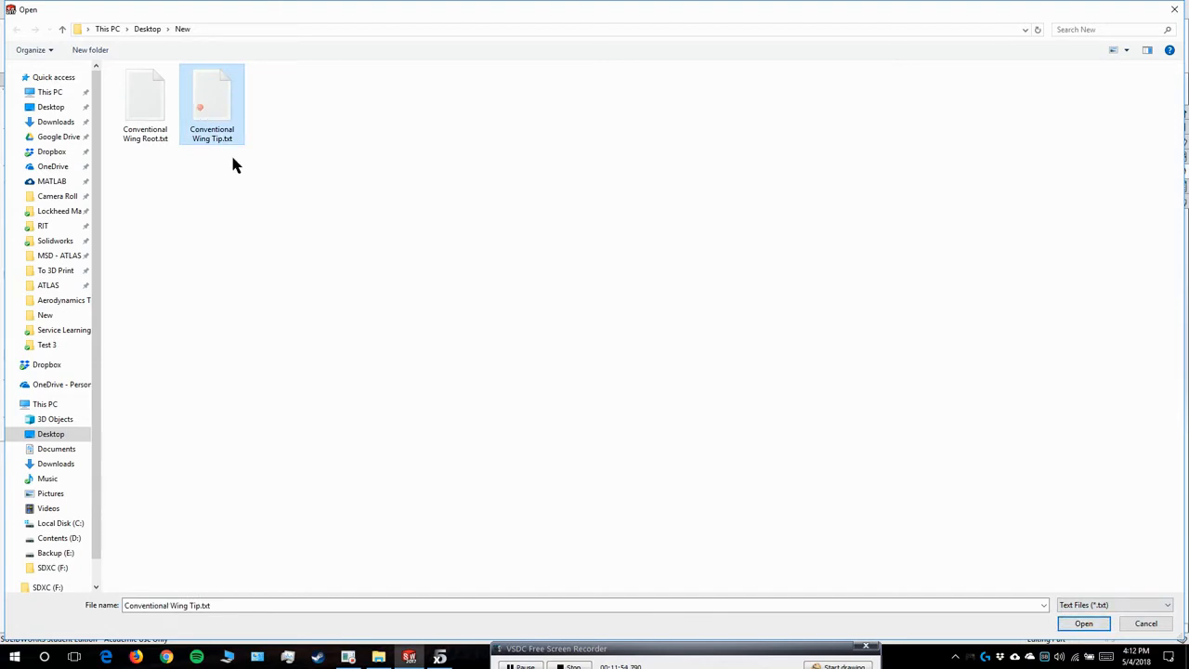
double_click(213, 93)
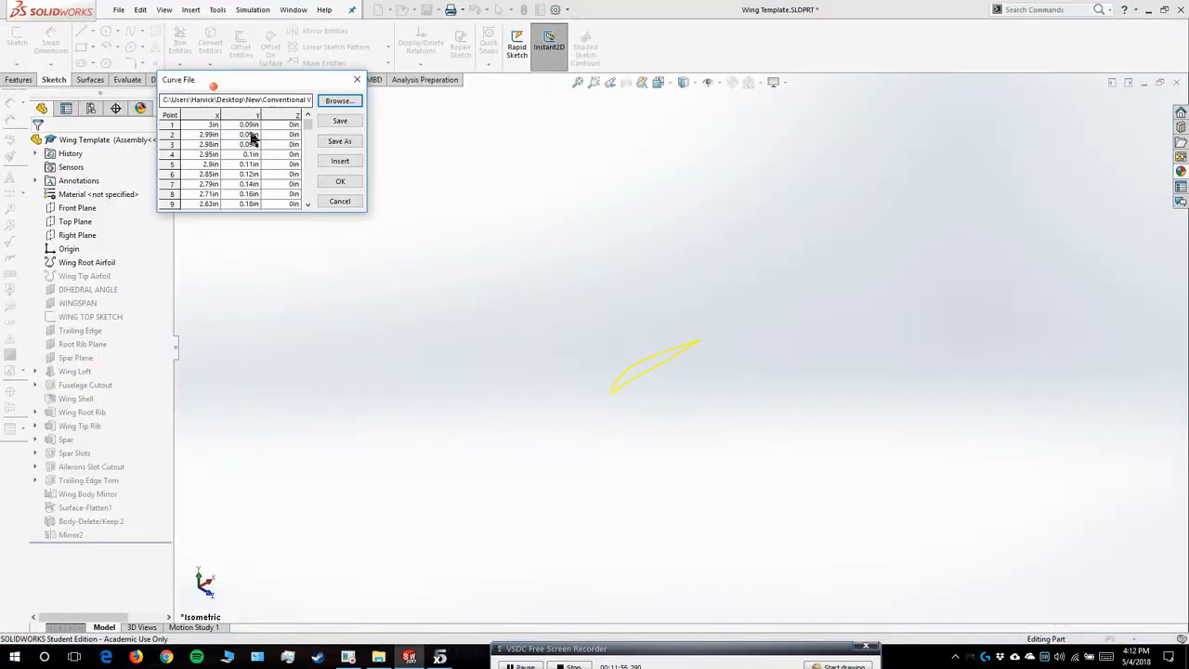
click(340, 181)
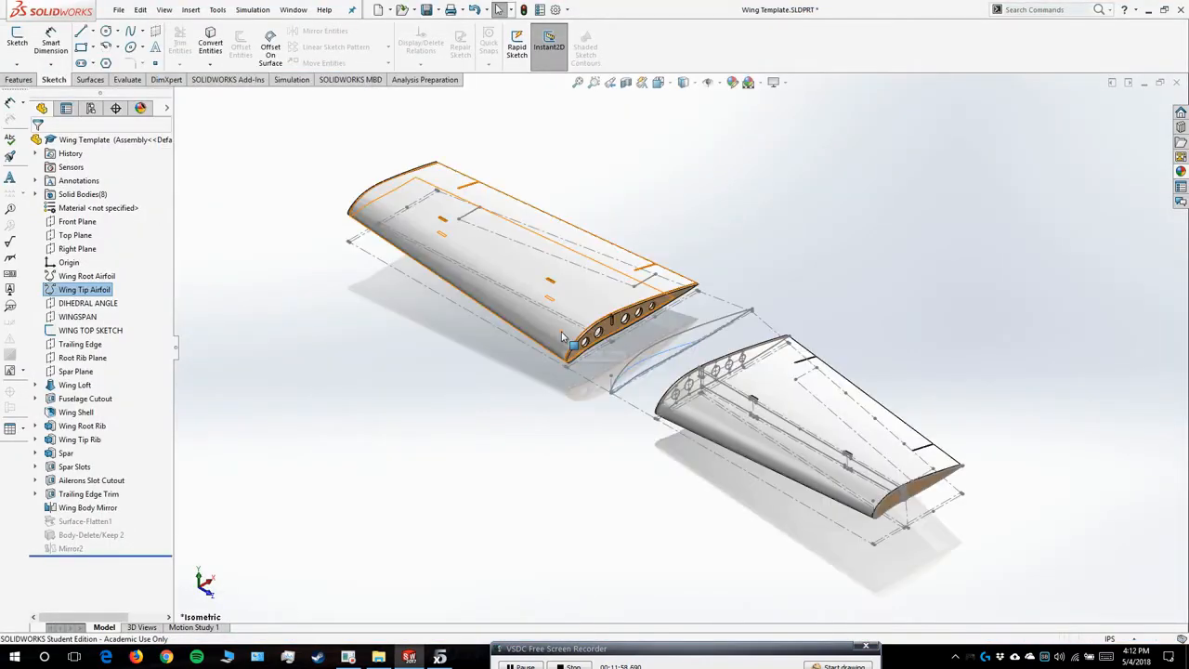
- Hide all sketches, curves and reference geometry so only the wing bodies show
scroll(790, 394, down, 5)
drag(759, 396, 732, 349)
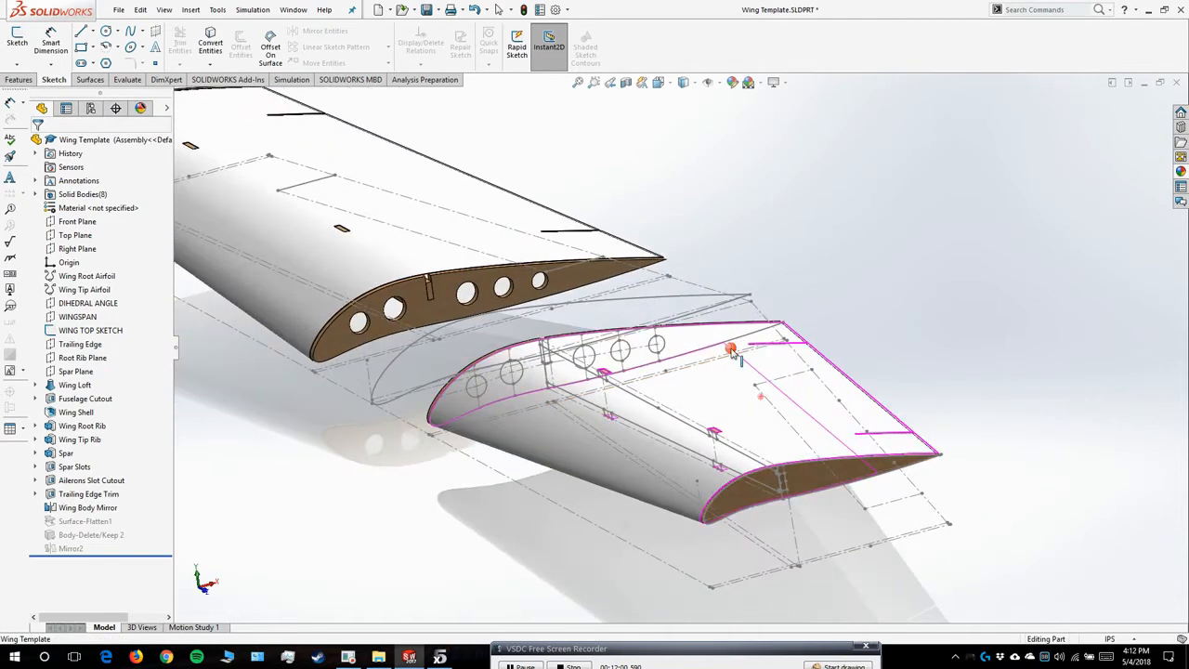
key(ctrl+h)
click(964, 189)
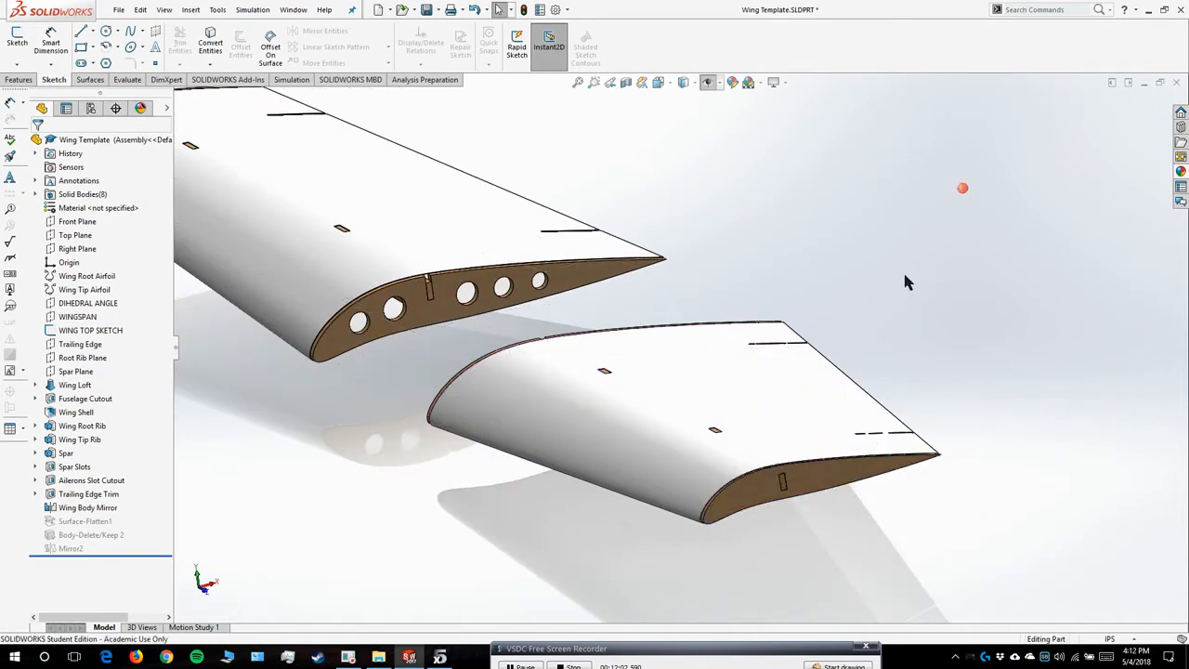
- Examine the rebuilt wing halves from several angles
scroll(826, 308, up, 3)
mouse_move(707, 311)
mouse_down()
mouse_move(819, 277)
mouse_move(912, 279)
mouse_move(935, 301)
mouse_move(925, 316)
mouse_up()
scroll(617, 315, down, 4)
drag(671, 324, 764, 349)
scroll(560, 322, up, 3)
scroll(765, 350, down, 1)
scroll(769, 327, up, 2)
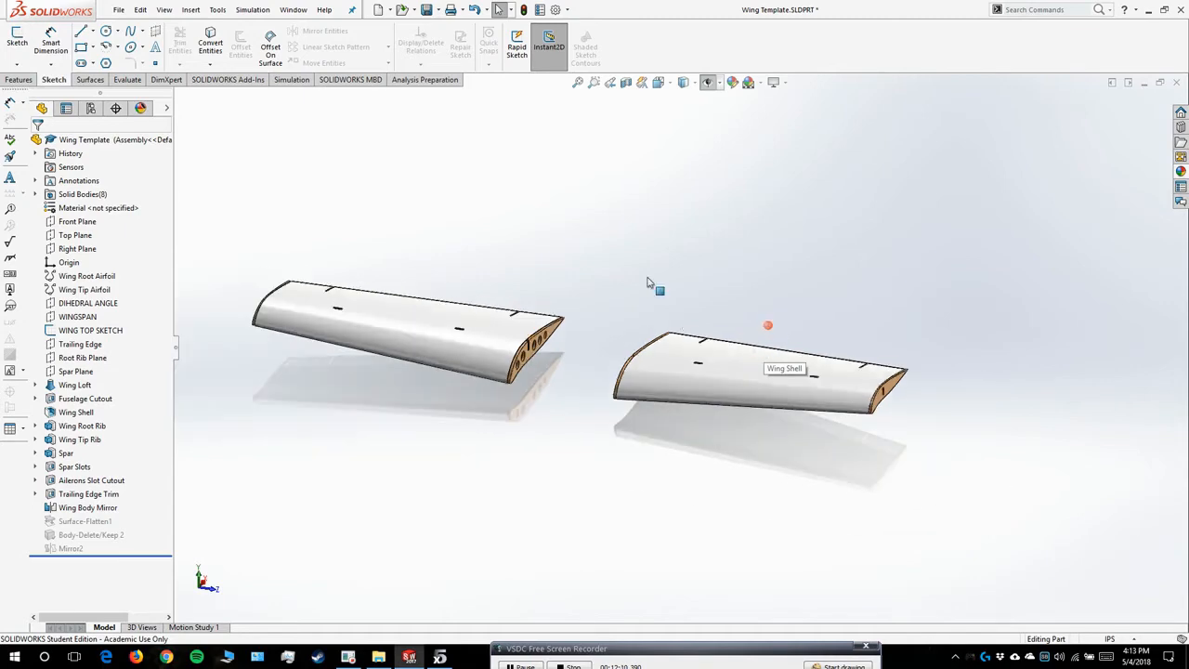
- Switch to xflr5 and dock the Wing Edition window beside the main analysis window
click(442, 659)
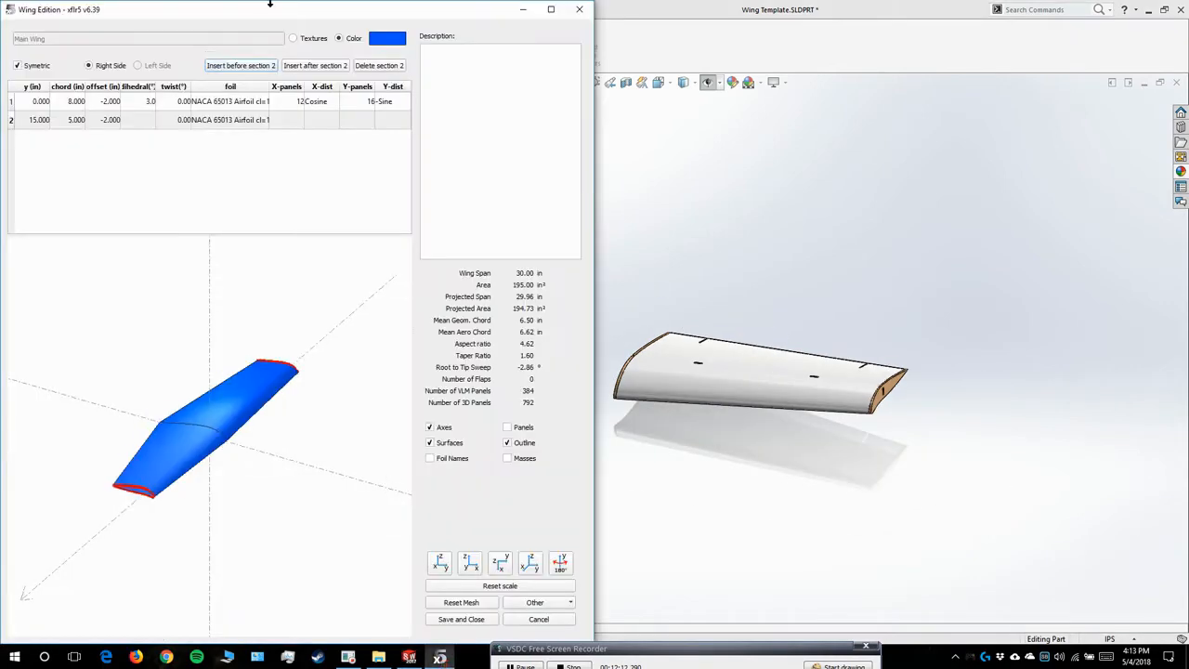
drag(276, 18, 1187, 216)
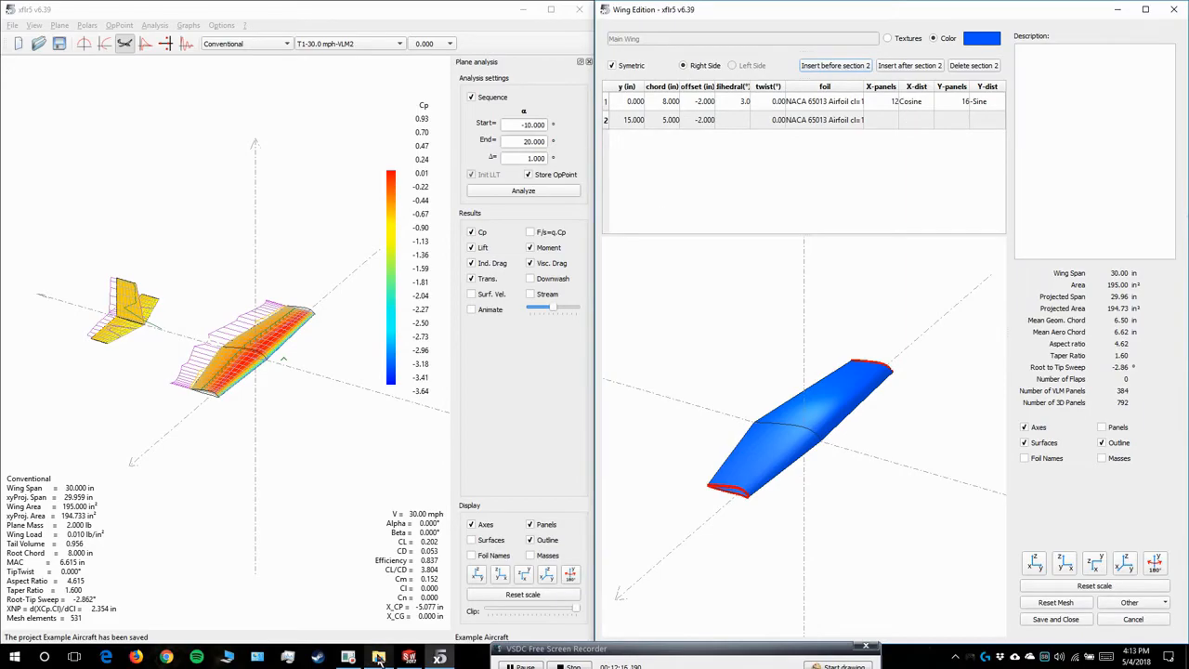
- Switch back to SOLIDWORKS and check the offset distance in the WINGSPAN plane's definition
click(410, 657)
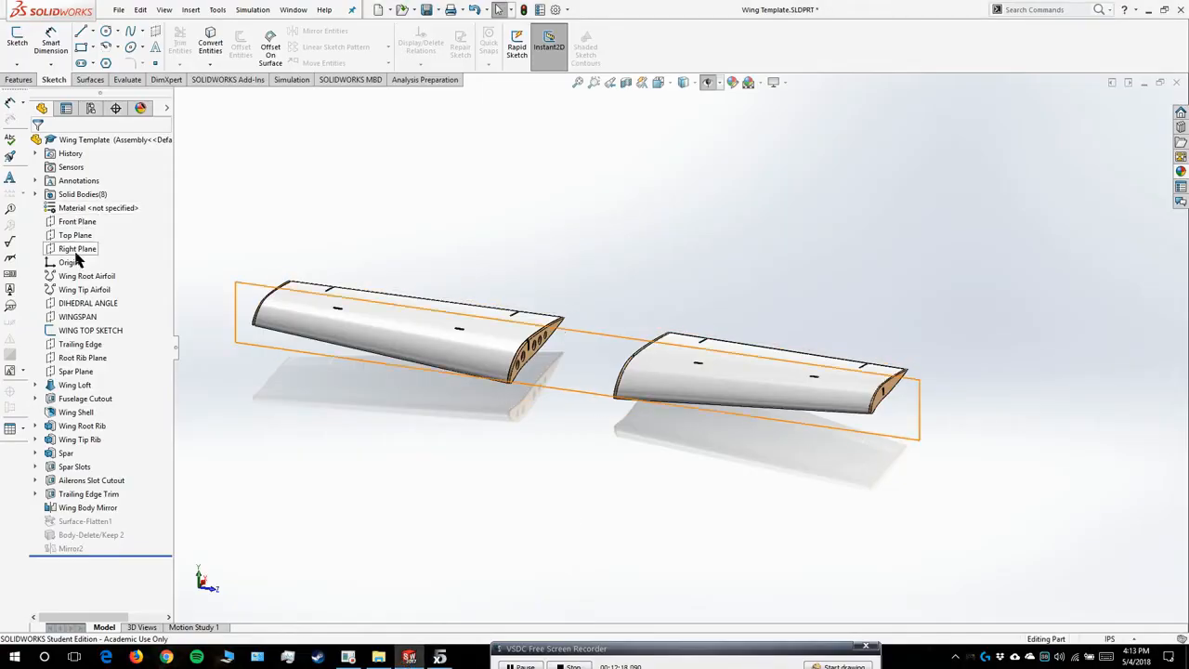
click(83, 318)
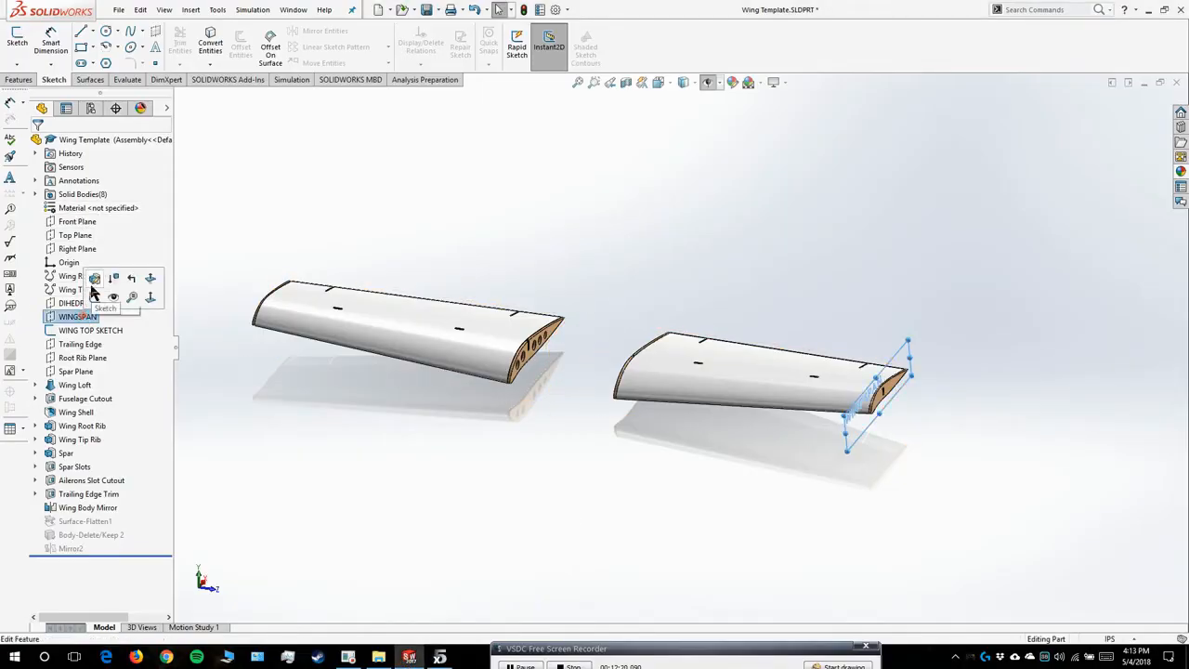
click(94, 278)
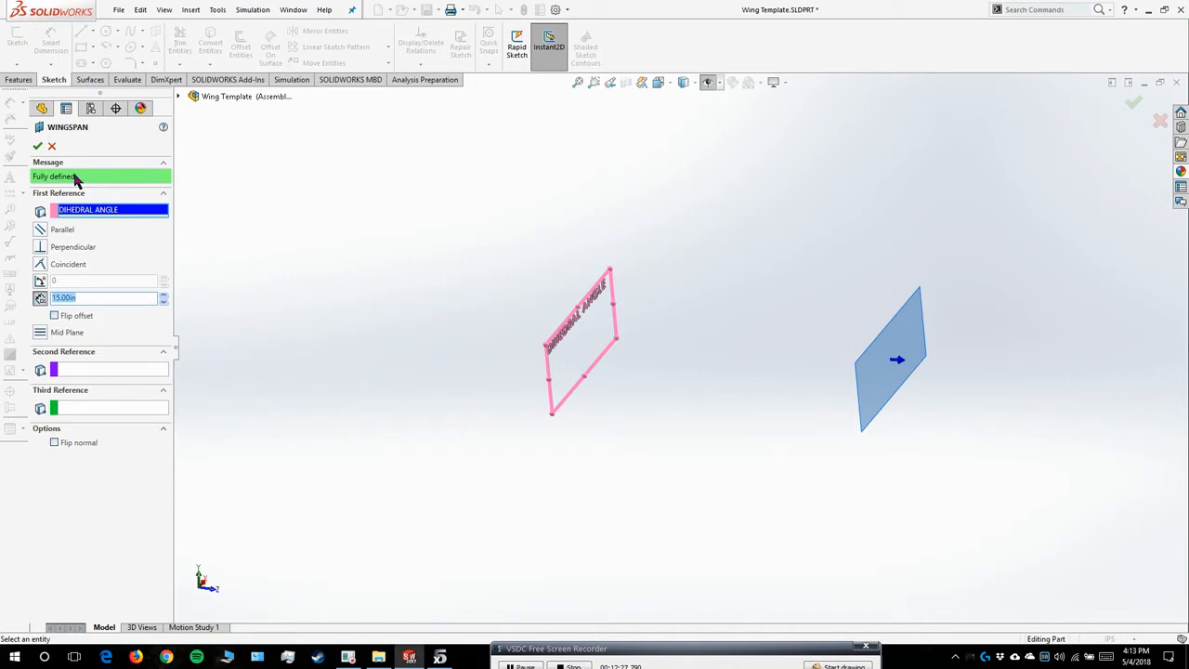
click(38, 149)
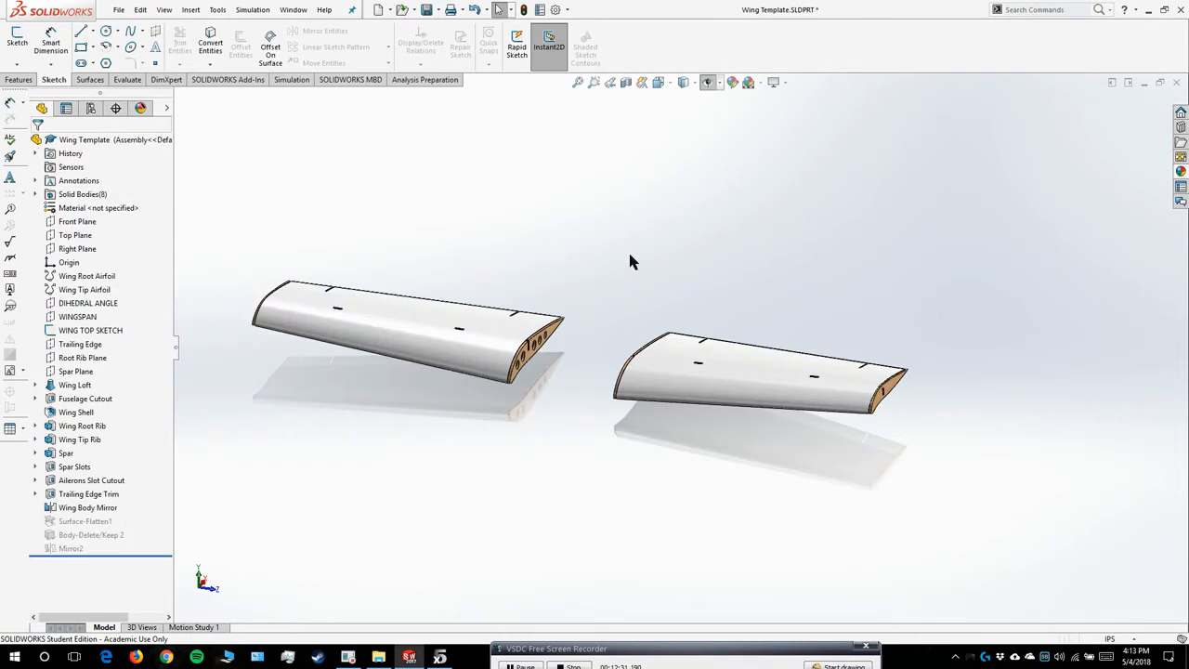
- Set the DIHEDRAL ANGLE plane's angle from the Front Plane to 3 degrees
click(88, 304)
click(102, 277)
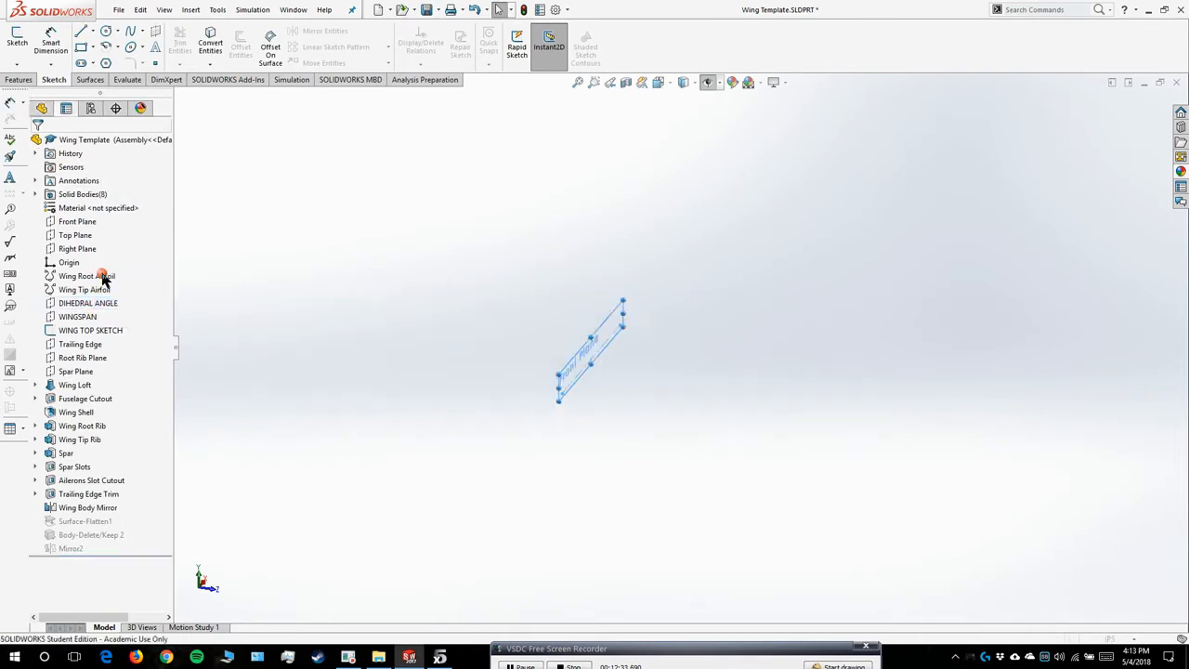
double_click(96, 281)
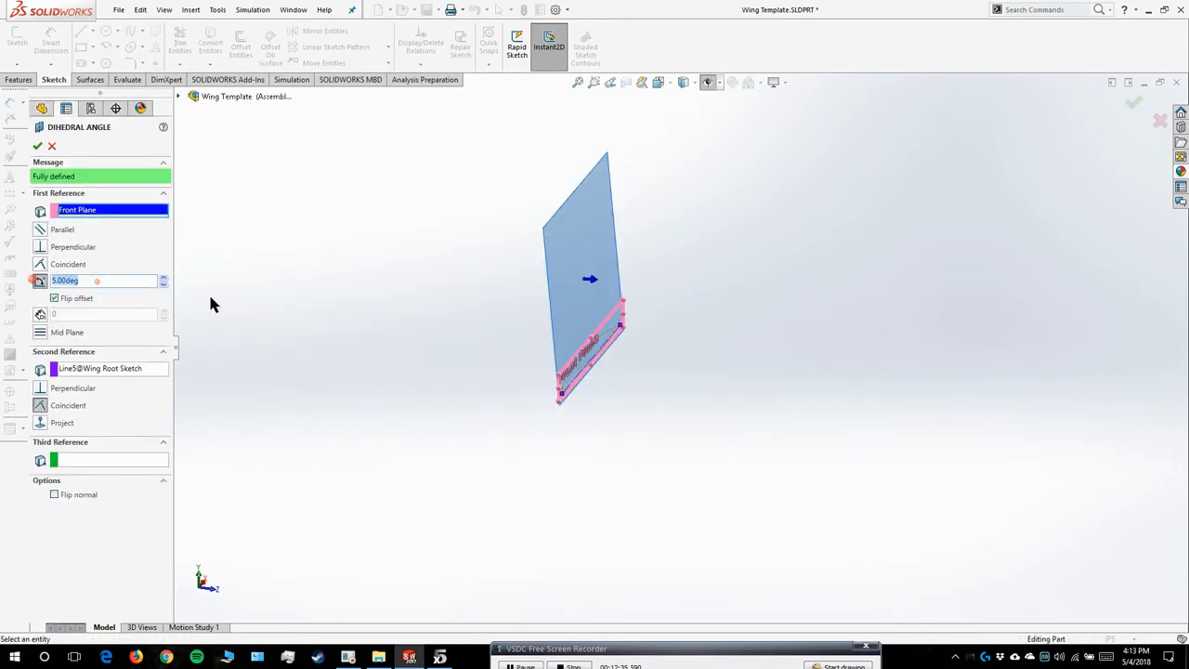
text(3)
key(Return)
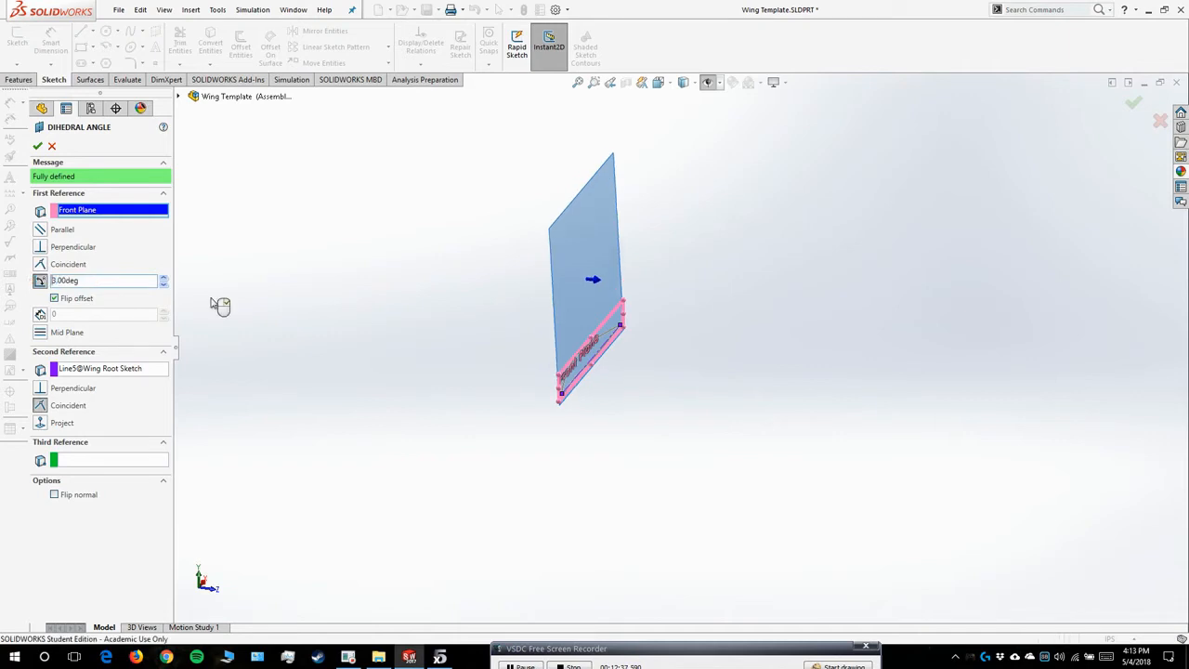
- Check the main wing's dihedral value in xflr5's section table, and return to SOLIDWORKS
click(442, 658)
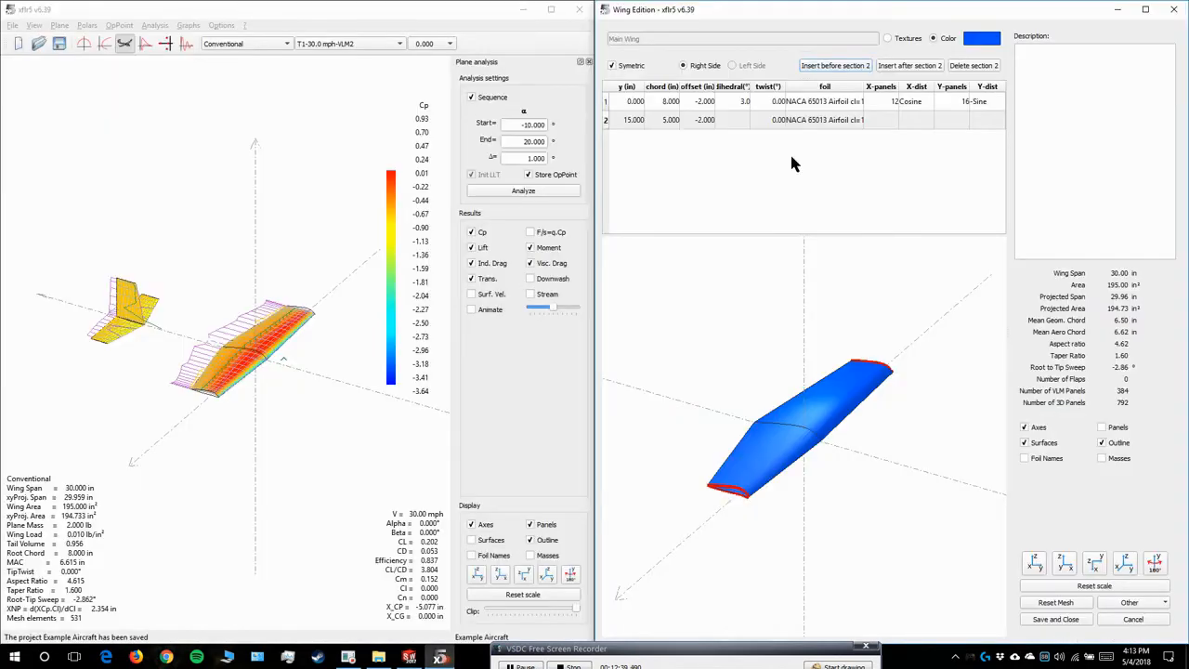
double_click(739, 103)
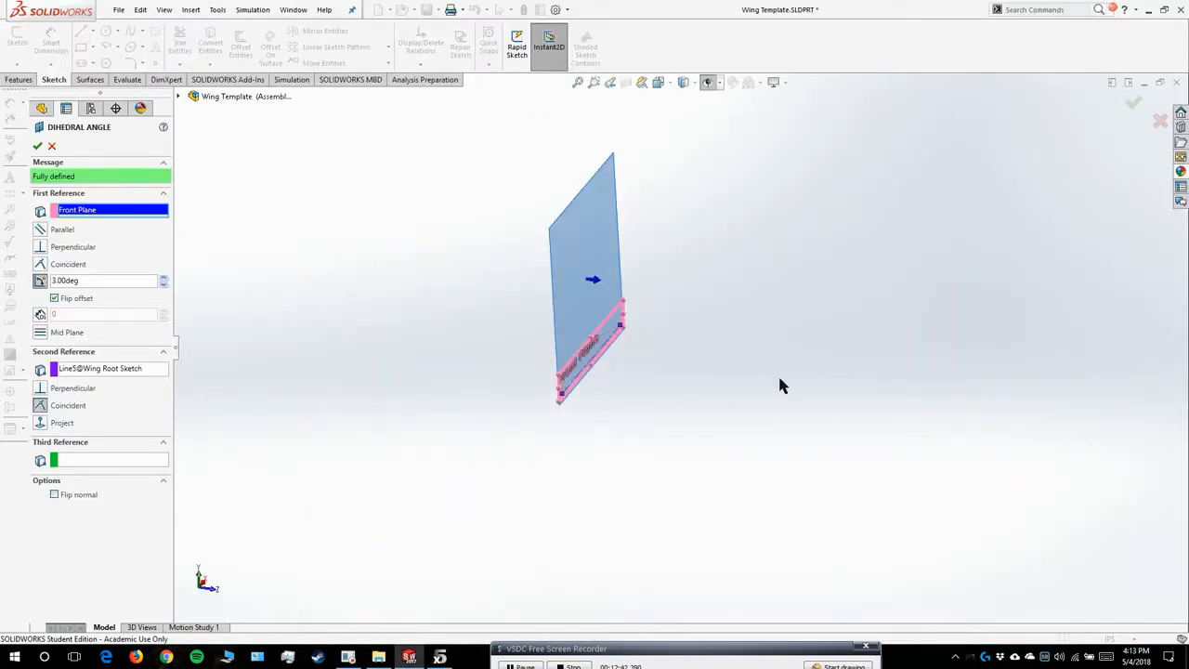
click(1118, 10)
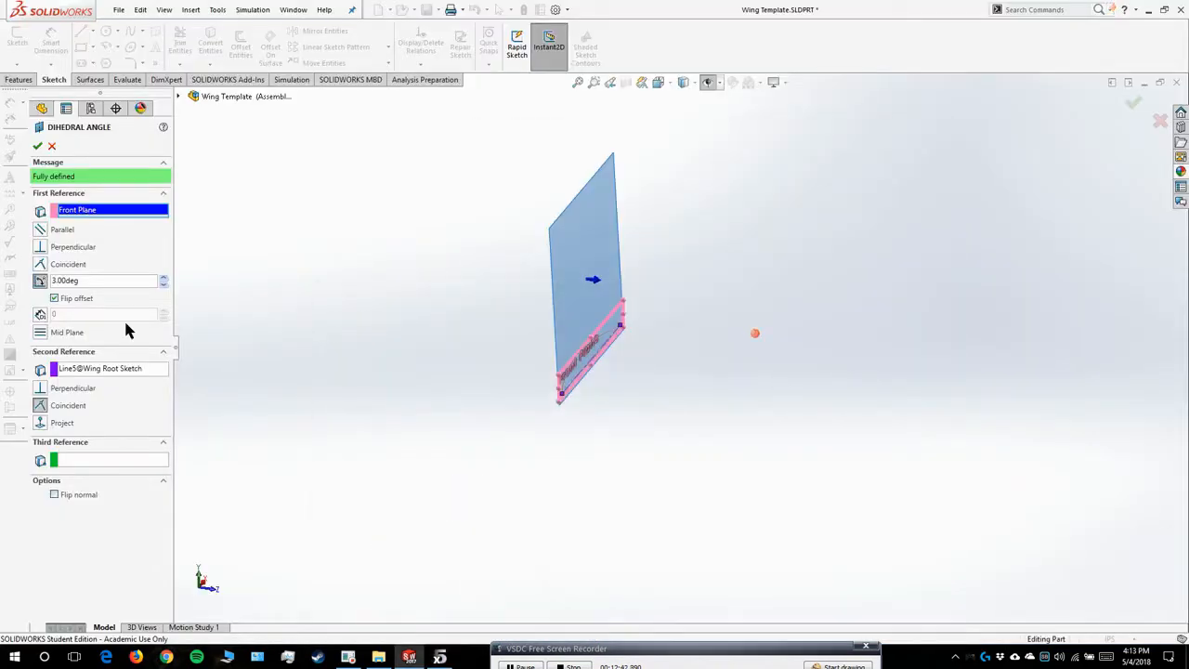
- Apply the edited DIHEDRAL ANGLE plane definition and check the shape of the rebuilt wing halves
click(37, 147)
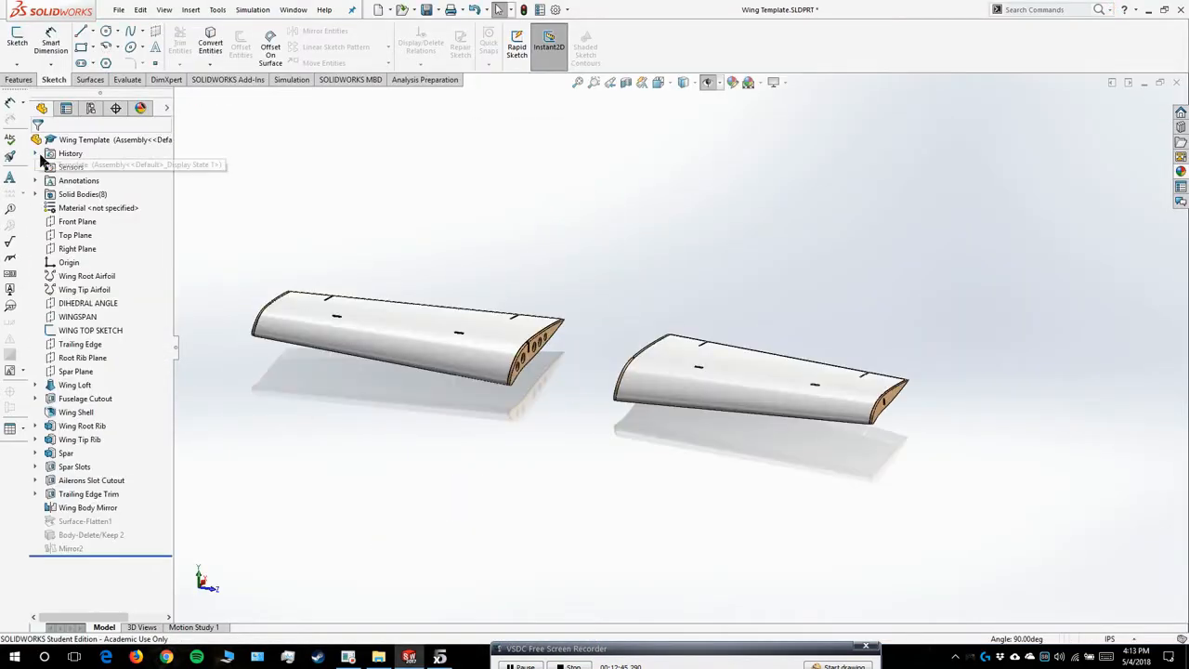
drag(641, 316, 658, 279)
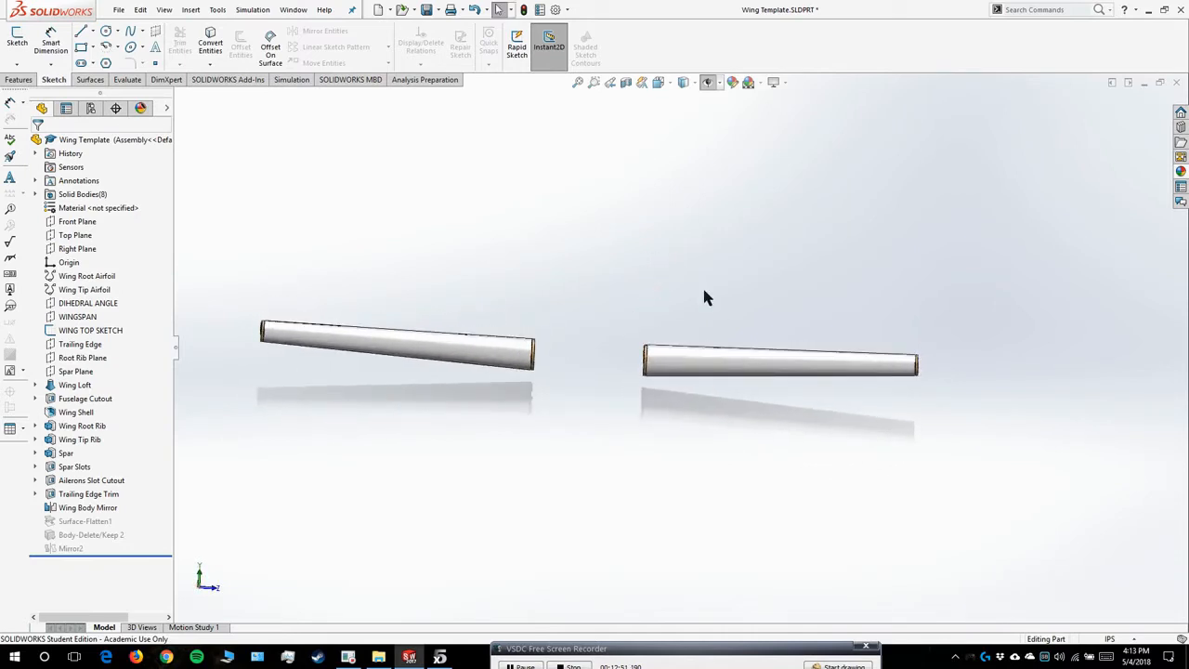
key(ctrl+5)
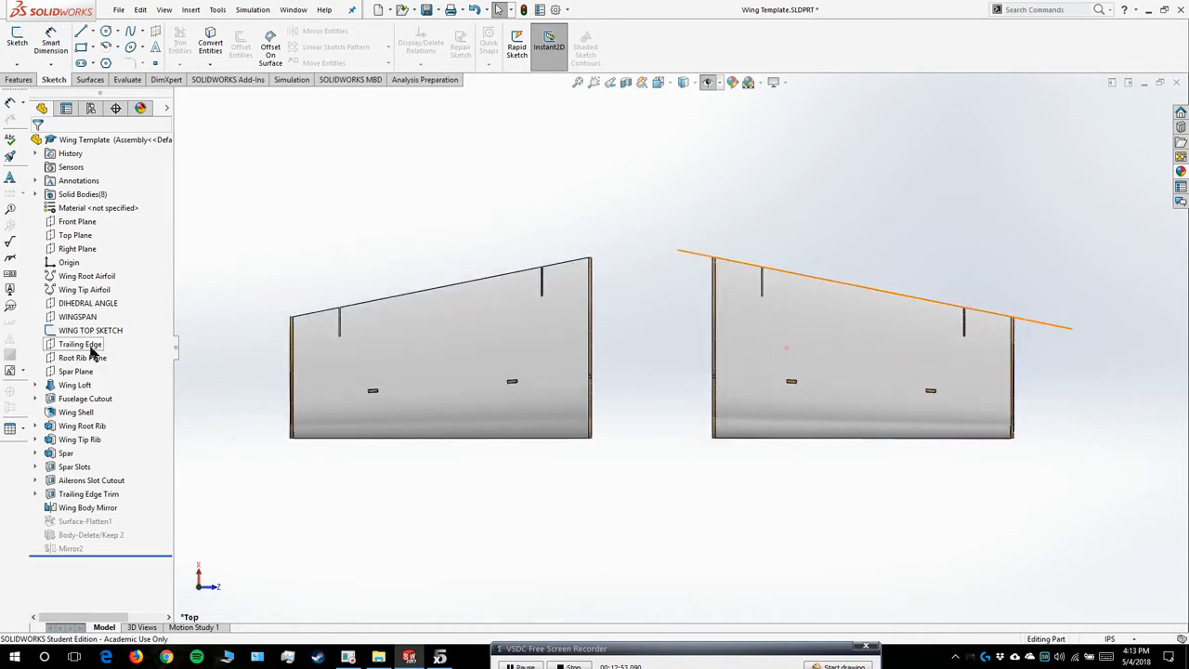
- Open the Fuselage Cutout feature's sketch, examine its cutout regions and dimensions, and exit the sketch
click(82, 398)
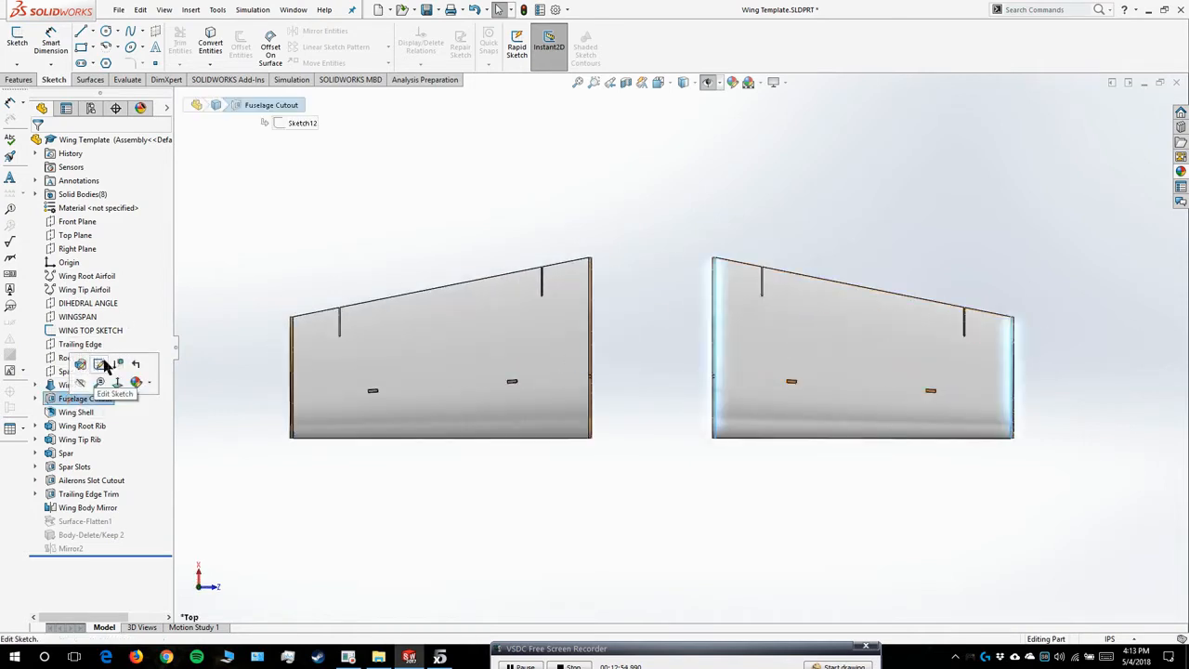
click(35, 399)
click(85, 411)
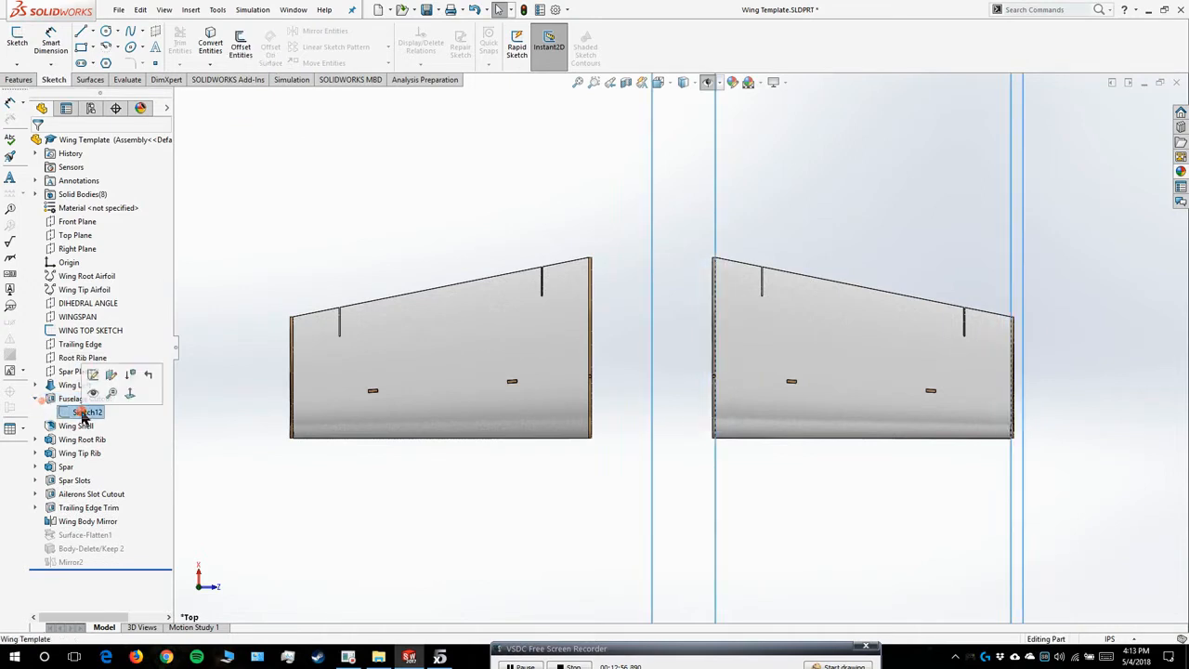
click(54, 401)
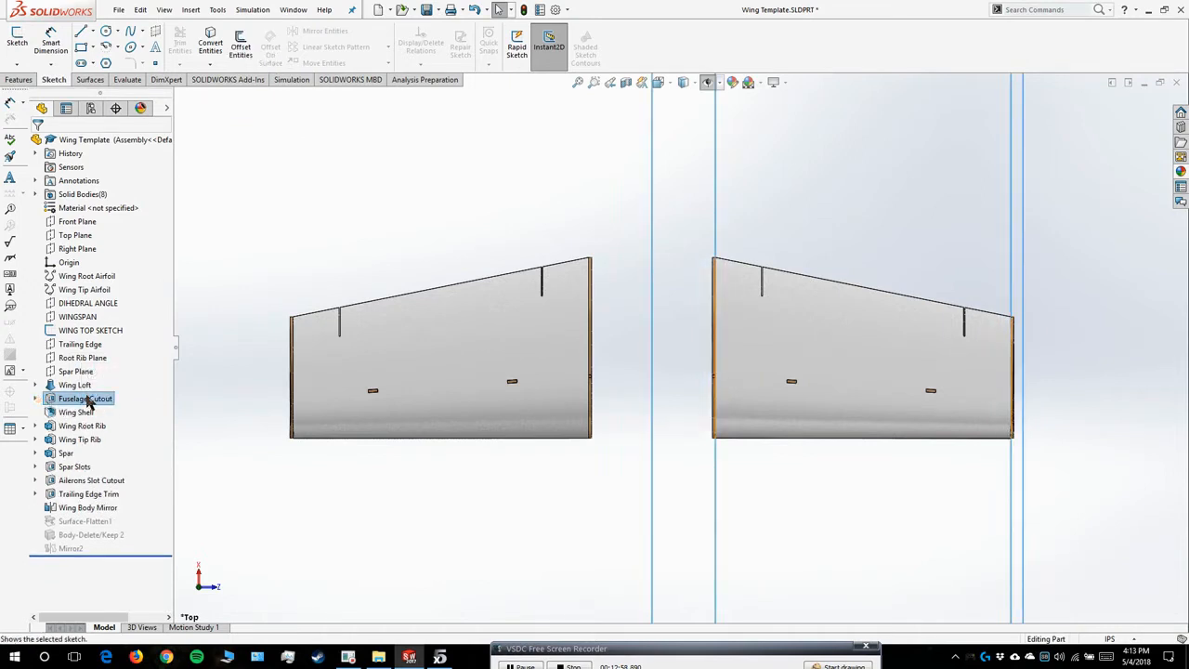
right_click(88, 399)
click(120, 354)
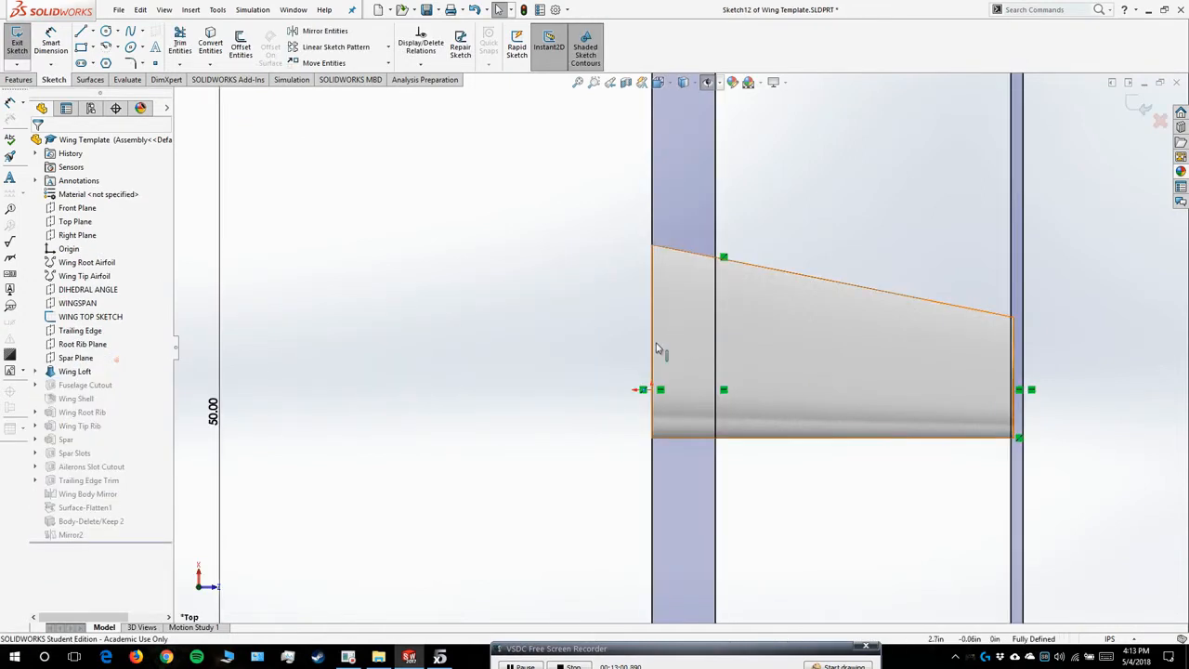
scroll(657, 348, up, 4)
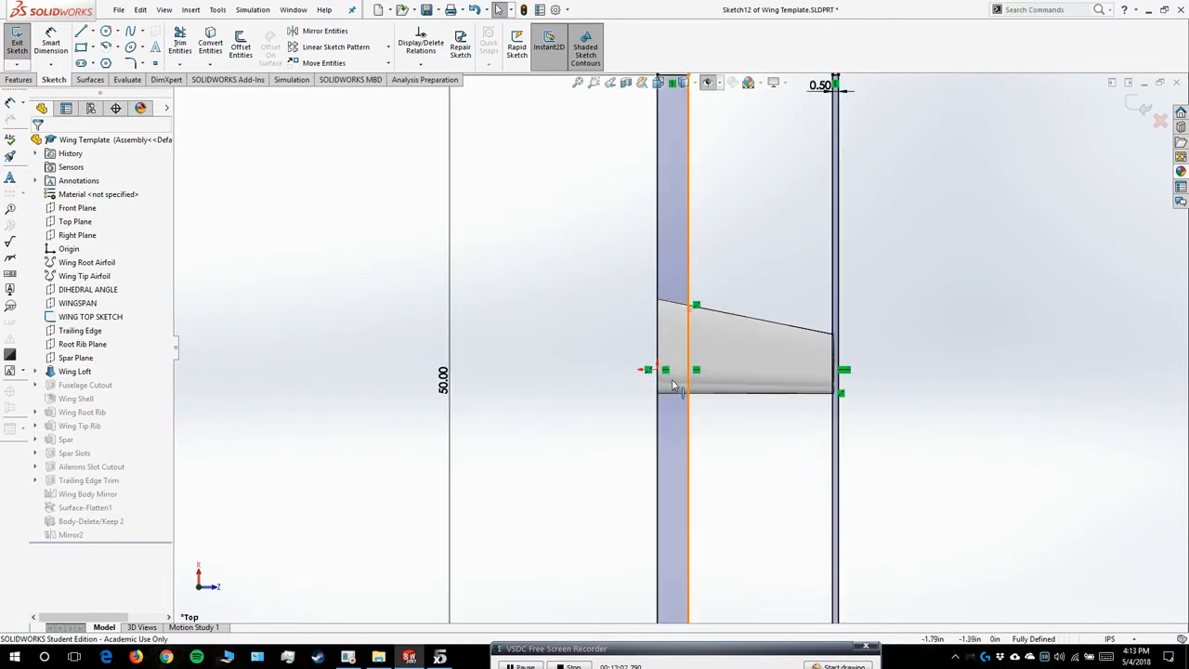
scroll(675, 386, up, 2)
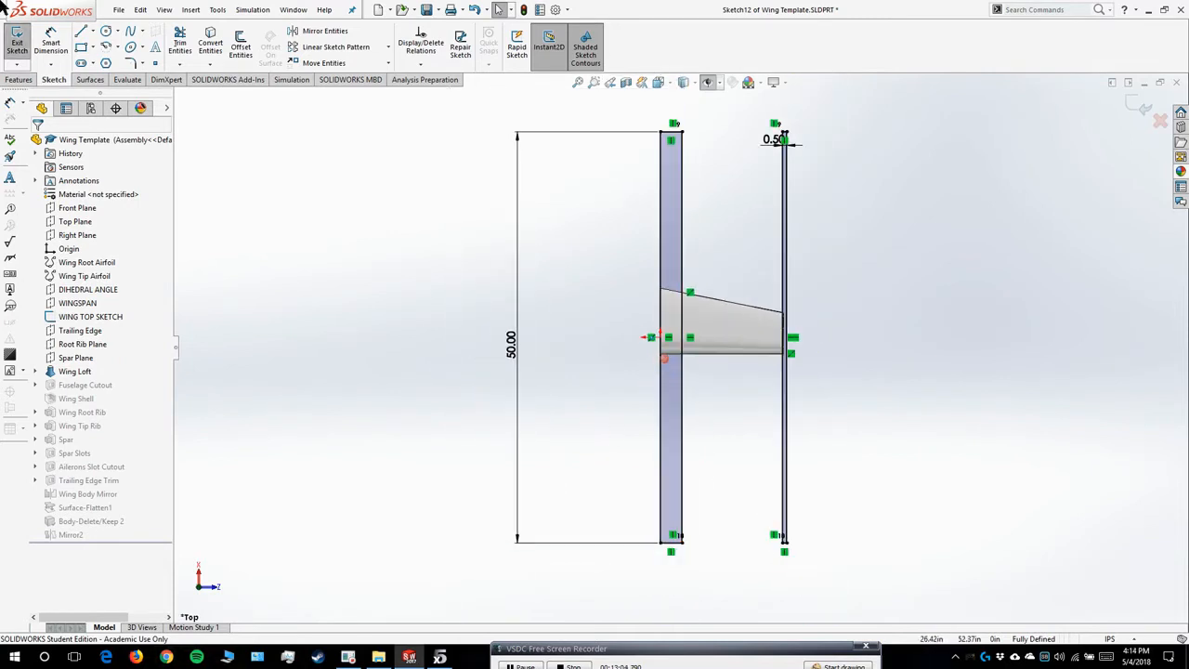
click(17, 42)
- Open the WING TOP SKETCH for editing and move the centreline-to-root-rib dimension closer to the wing outline
click(93, 332)
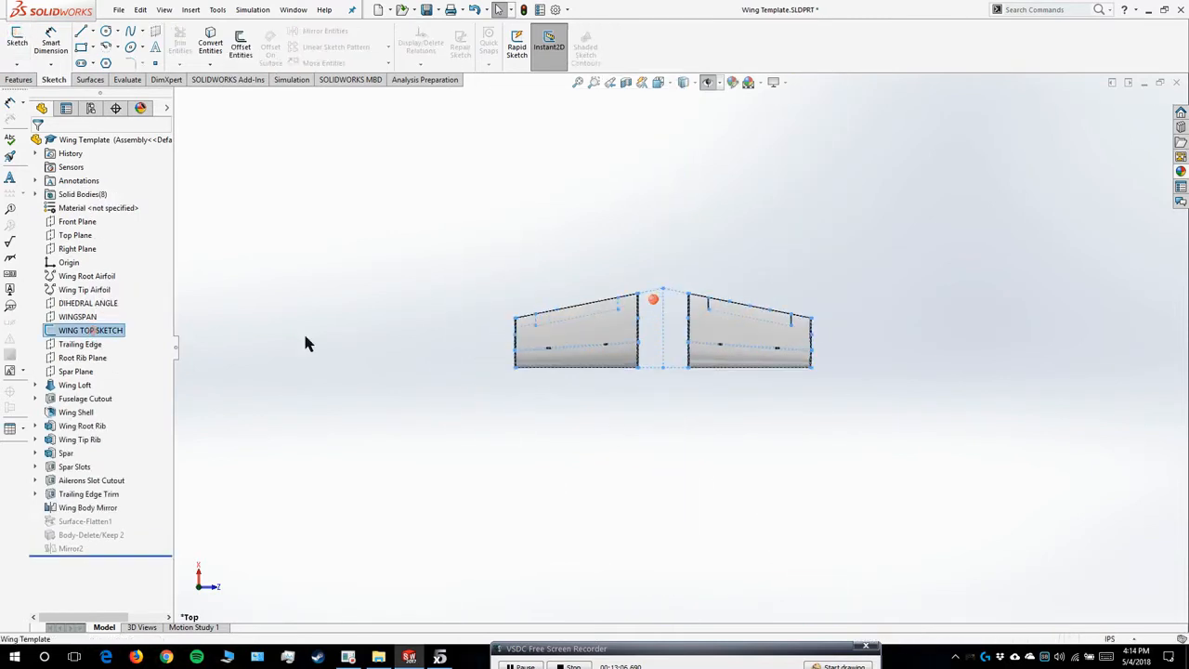
scroll(614, 337, down, 5)
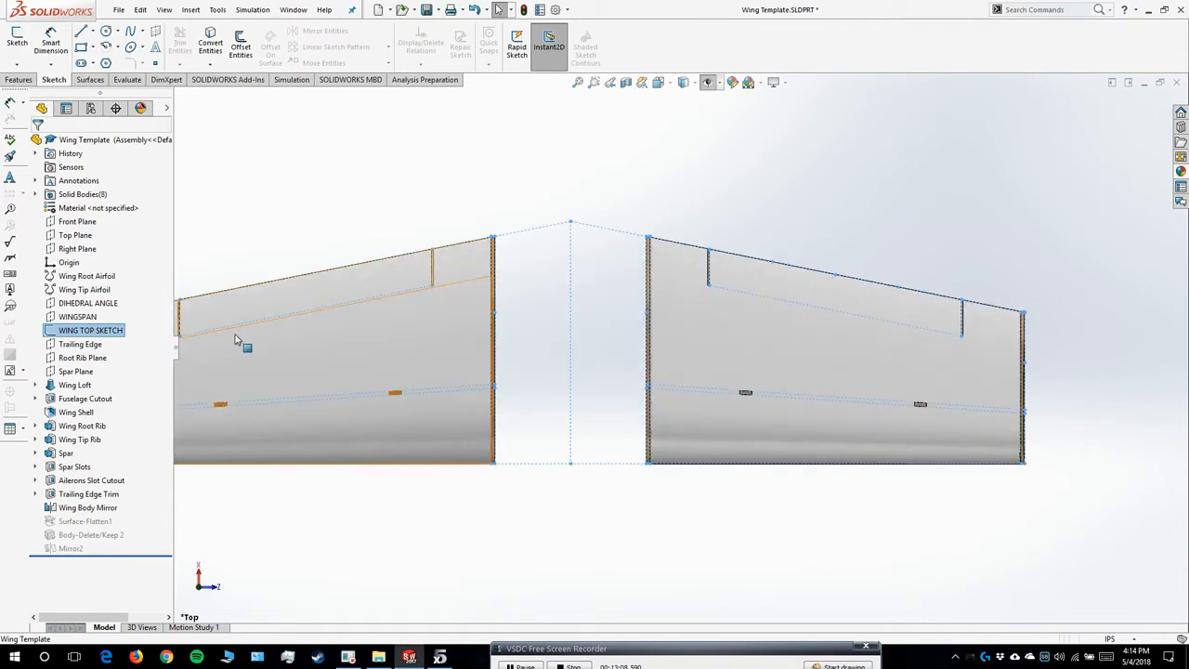
right_click(112, 331)
click(124, 289)
scroll(614, 348, up, 3)
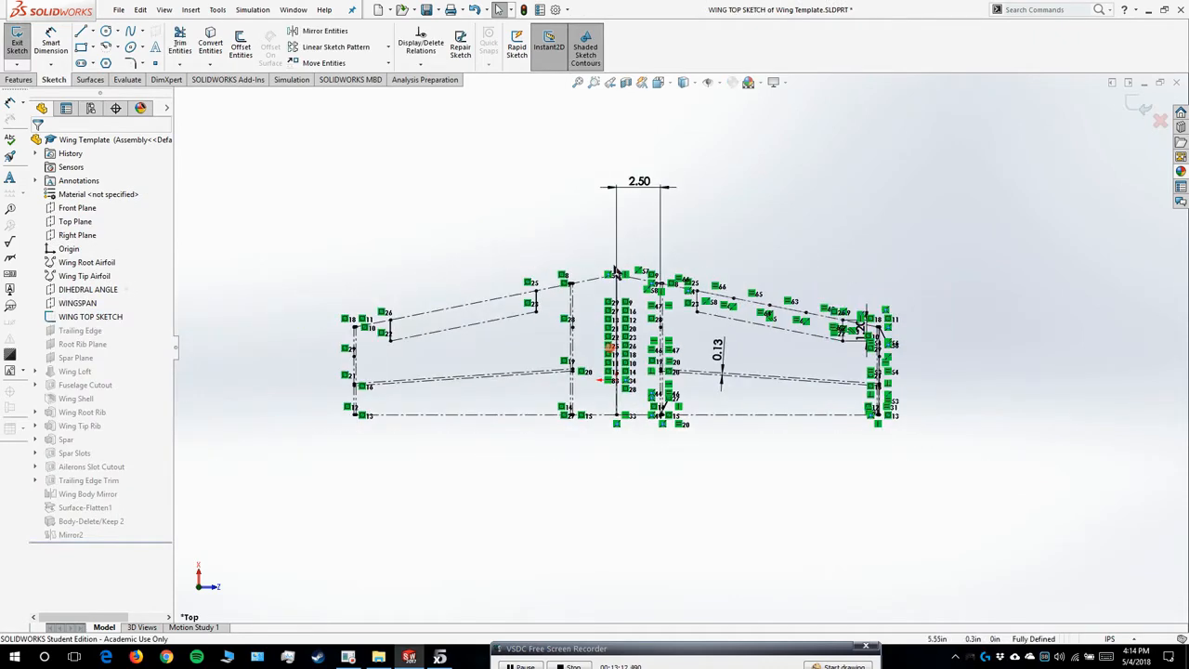
scroll(632, 289, down, 3)
drag(652, 108, 655, 227)
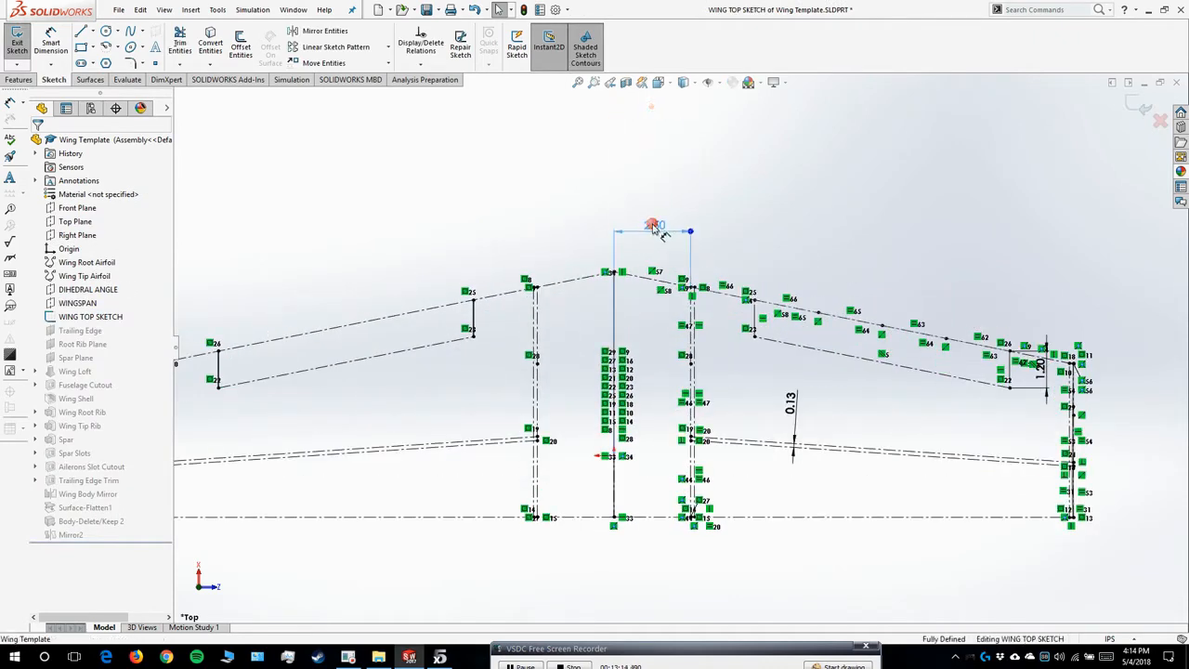
- Set the distance from the wing centreline to the root rib to 1.5 in and exit the sketch
scroll(657, 264, down, 1)
click(658, 258)
double_click(654, 220)
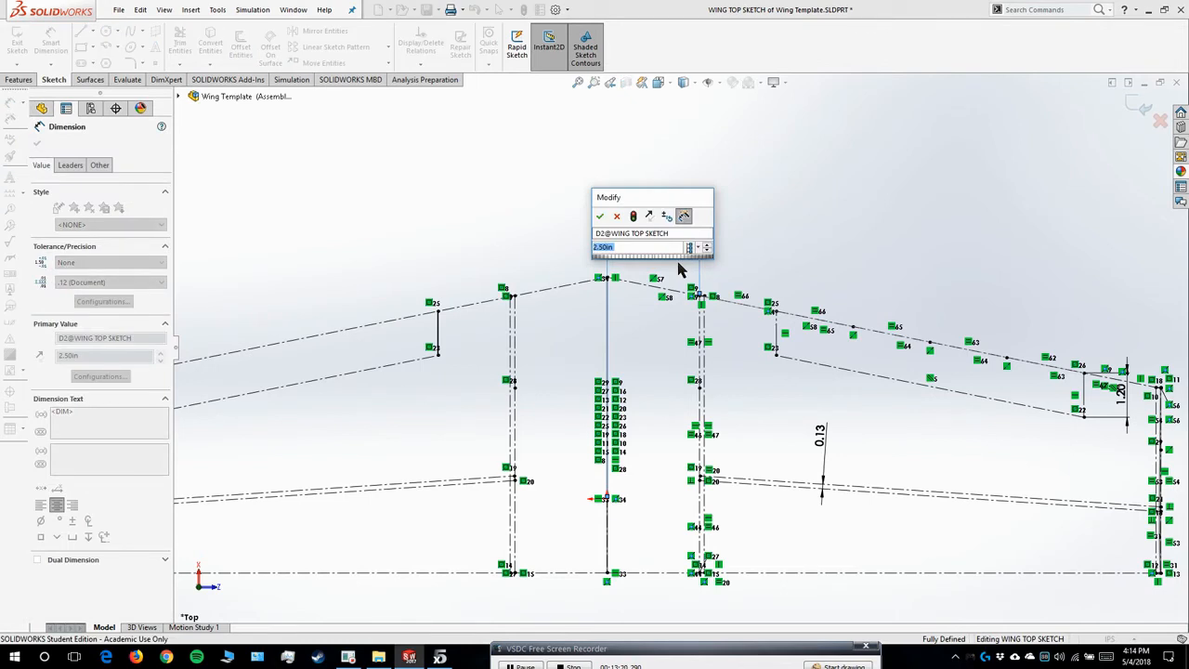
text(1.5)
key(Return)
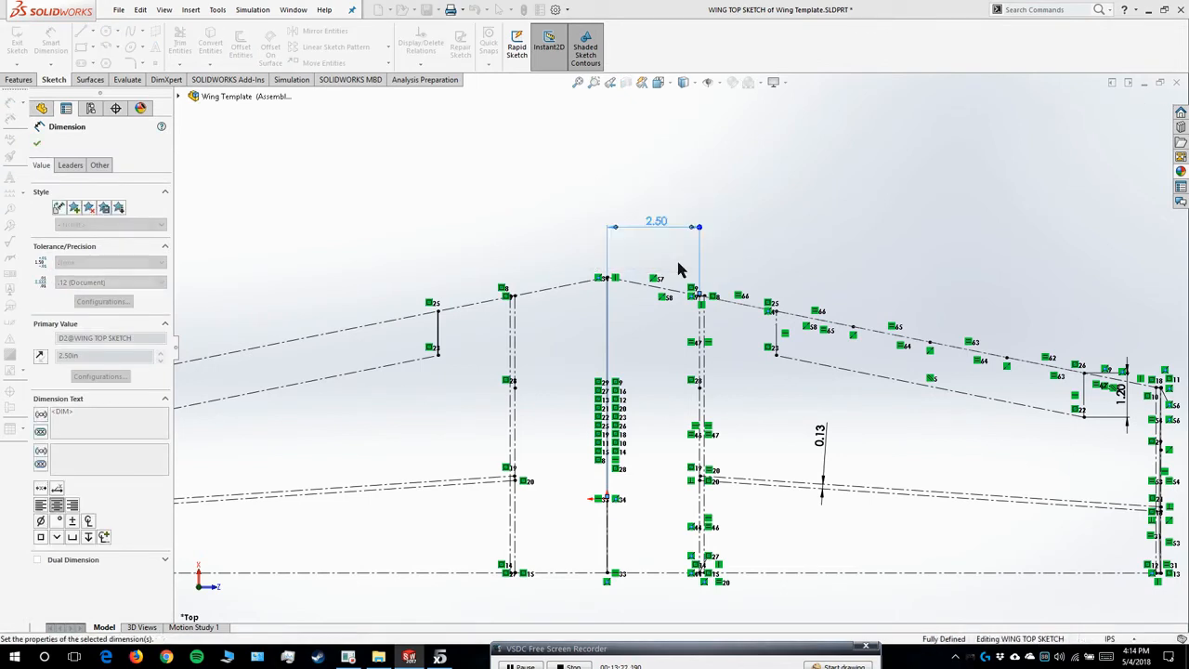
click(690, 263)
click(18, 40)
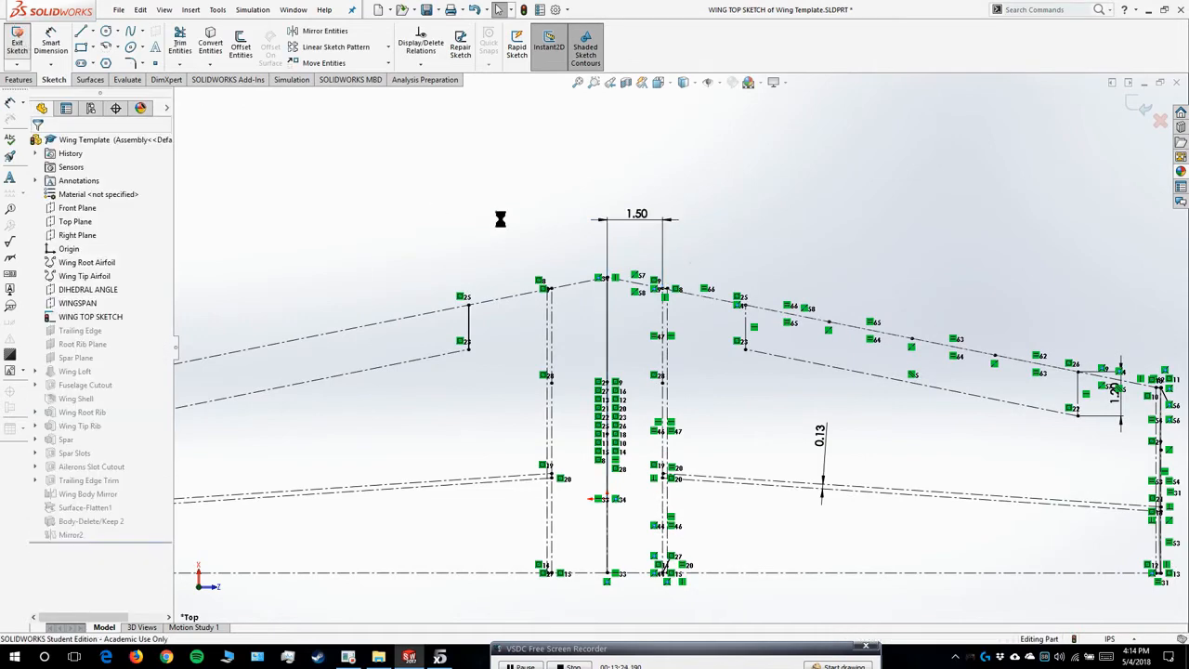
- Try to switch the wing part to the Flattened configuration
drag(734, 424, 796, 340)
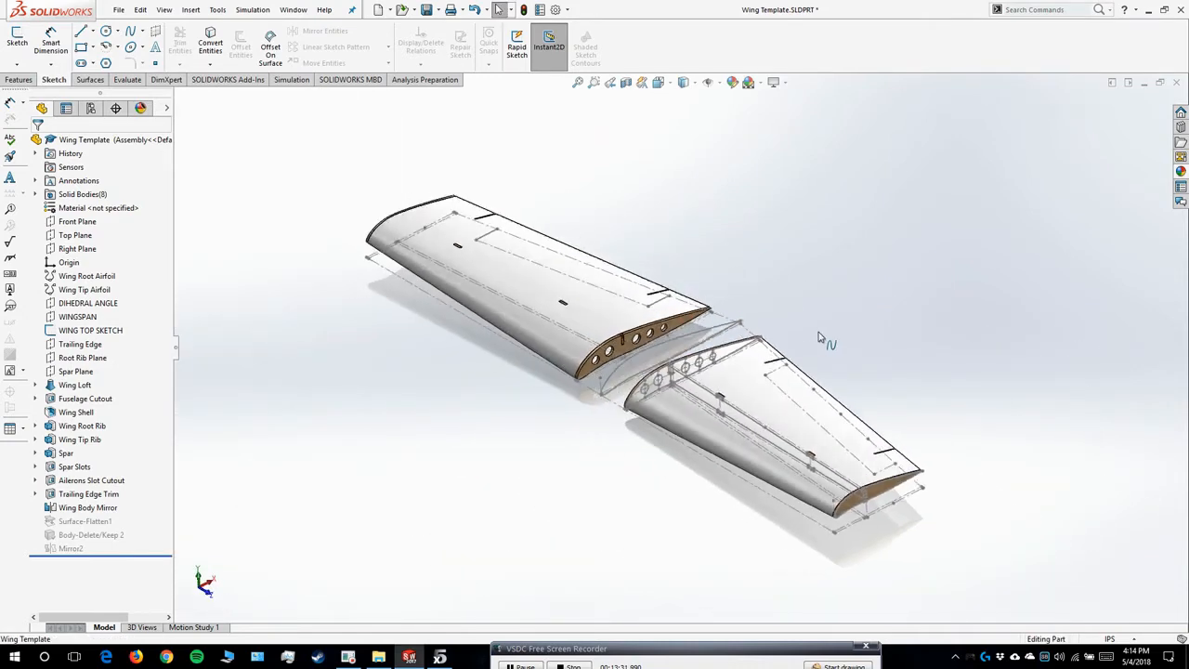
drag(832, 297, 787, 314)
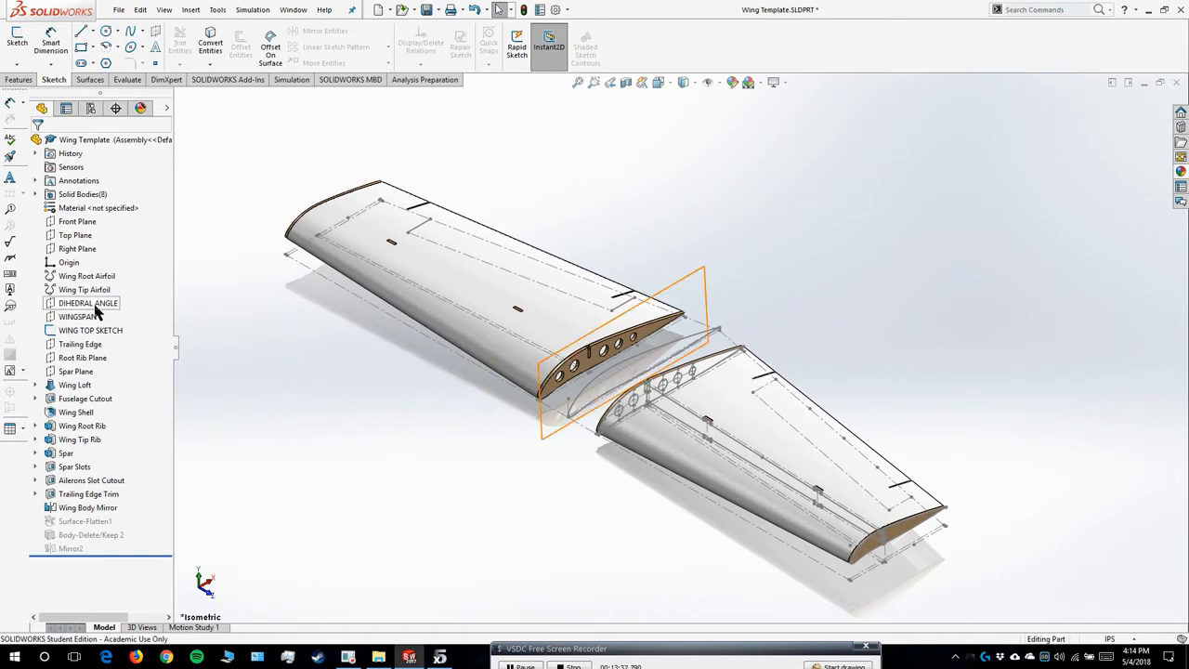
click(90, 109)
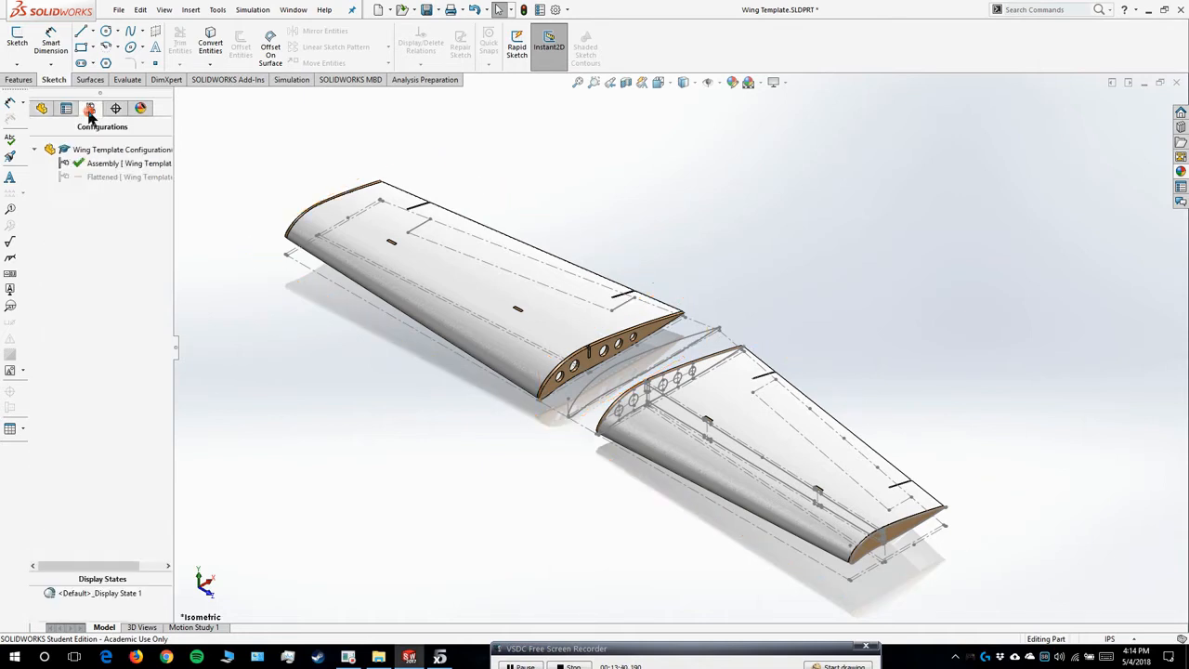
double_click(88, 176)
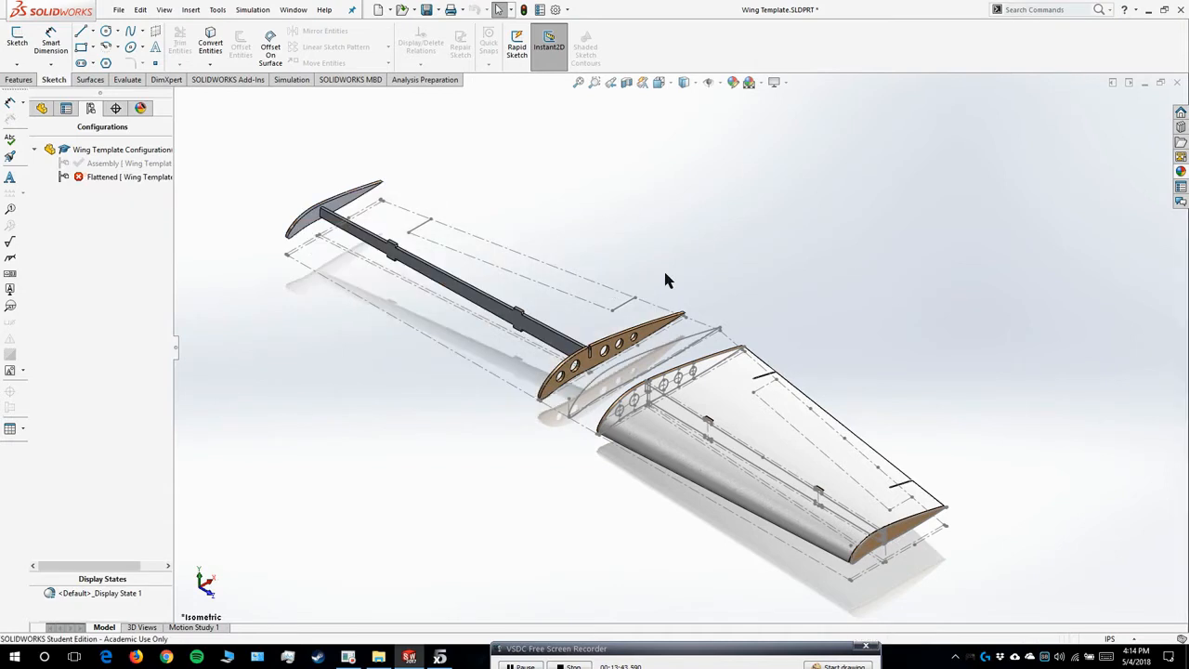
click(42, 108)
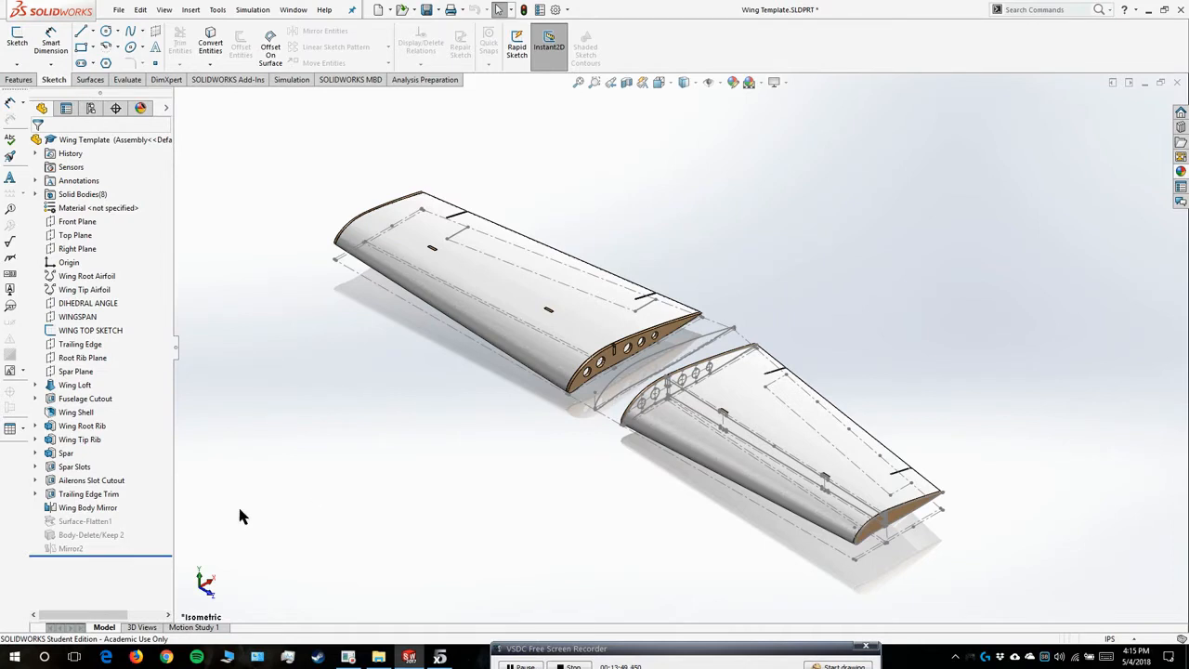
- Unsuppress the Surface-Flatten1 feature in the Assembly configuration and inspect the flattened wing skin
right_click(83, 521)
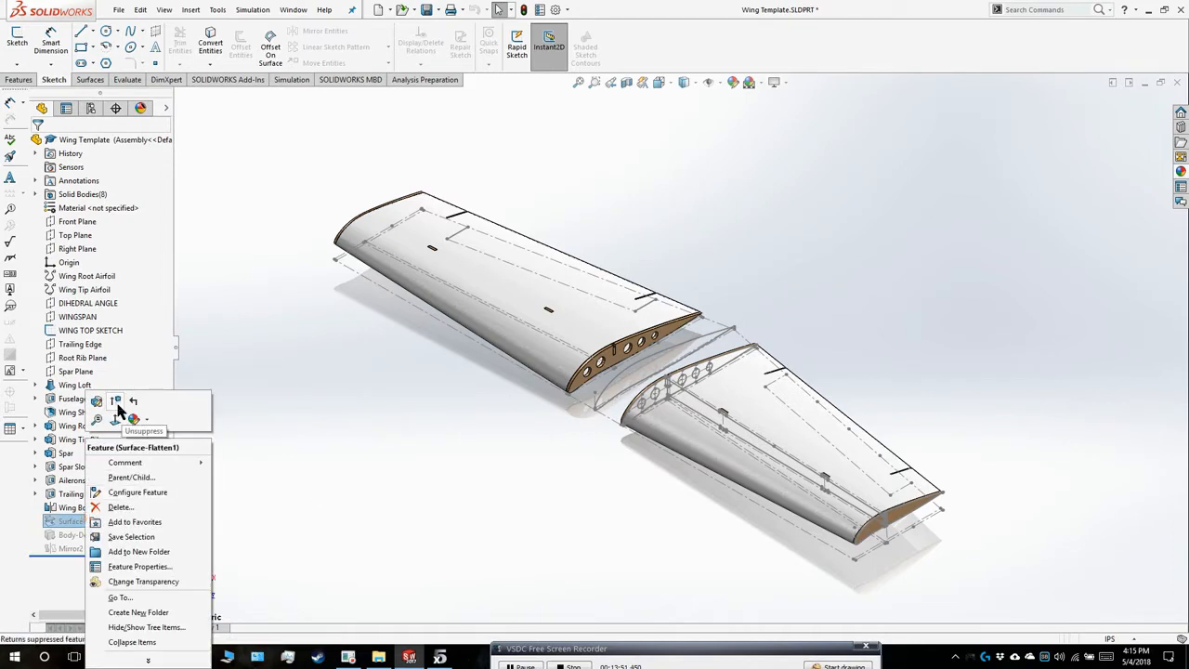
click(116, 404)
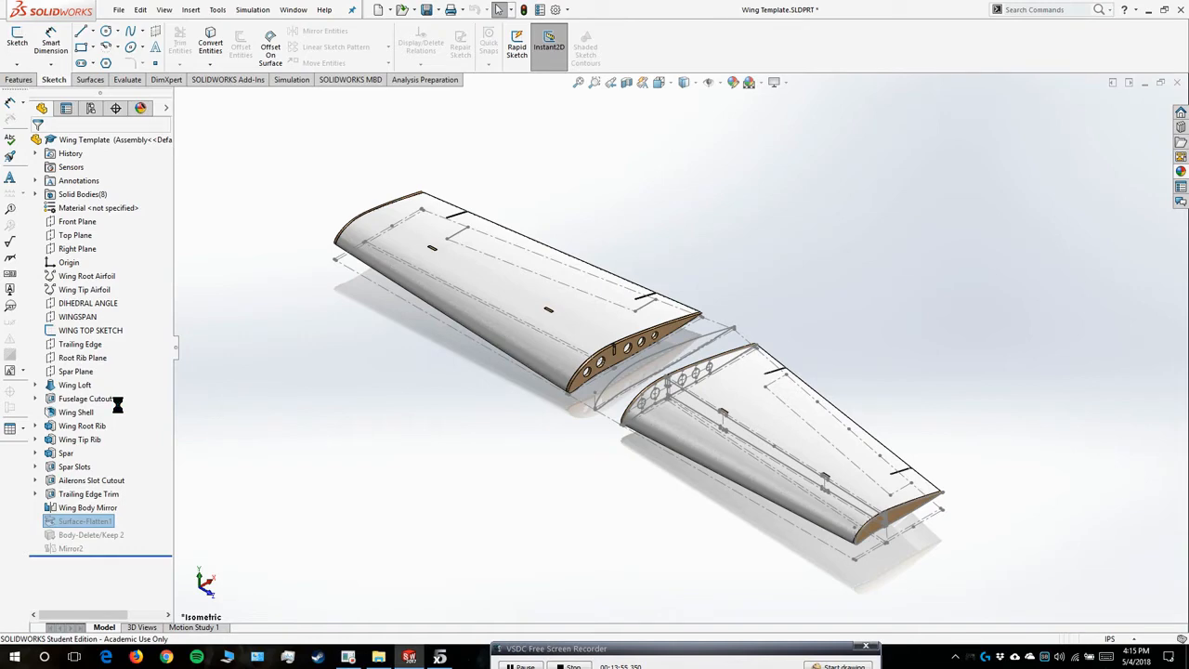
click(96, 534)
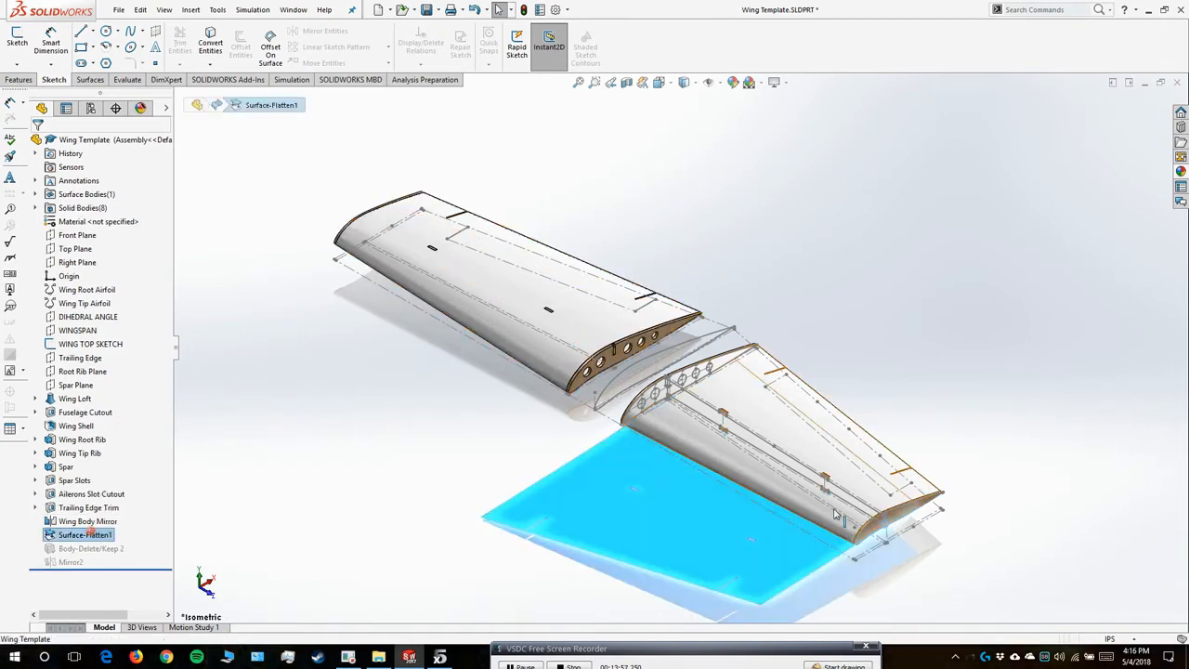
scroll(799, 489, down, 4)
scroll(719, 351, up, 3)
click(952, 315)
drag(726, 384, 661, 204)
click(640, 379)
drag(669, 431, 672, 323)
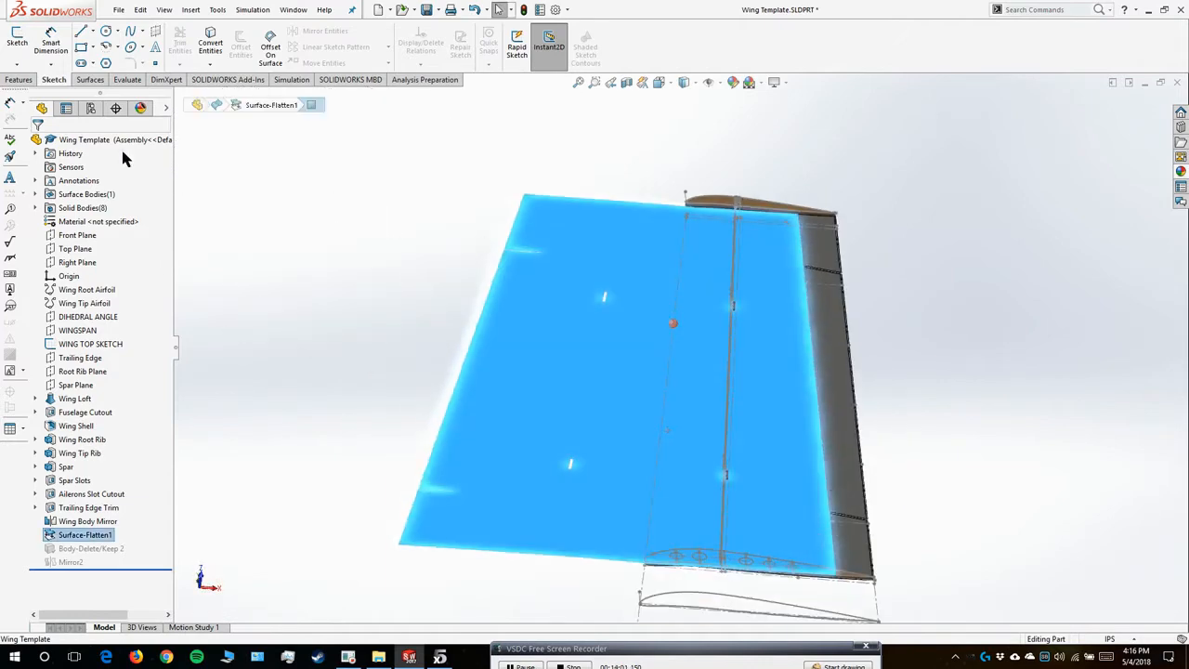
- Activate the Flattened configuration and inspect the flattened wing skins and the configuration's features
click(95, 109)
double_click(102, 177)
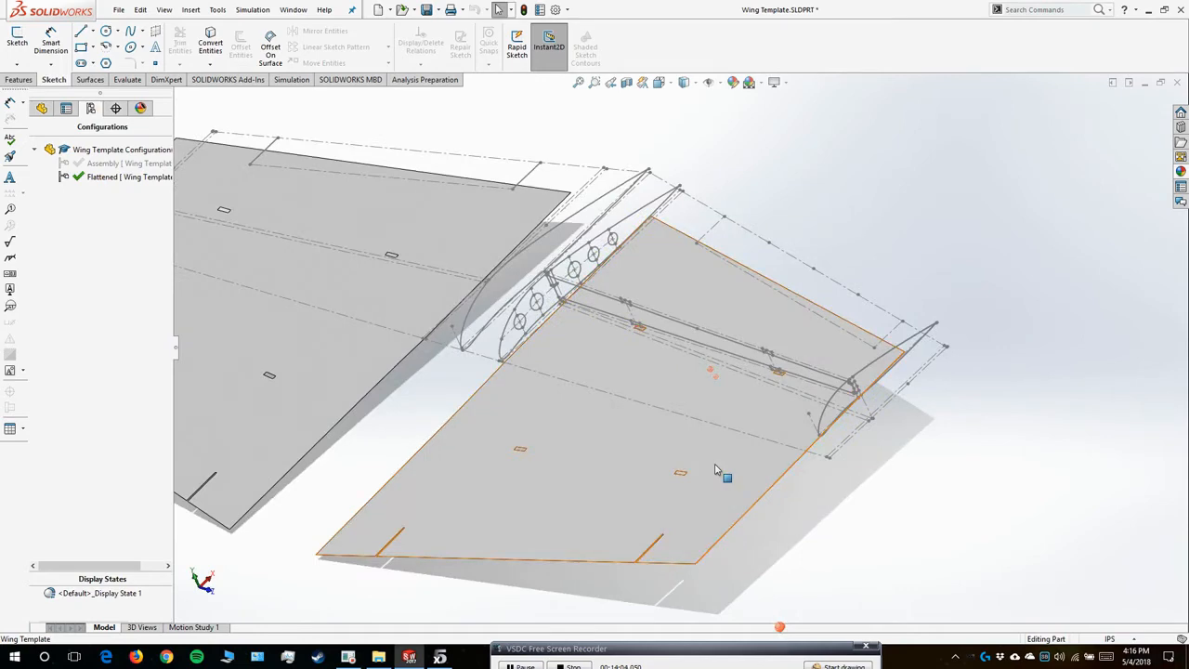
drag(715, 470, 692, 448)
scroll(693, 448, up, 3)
click(607, 457)
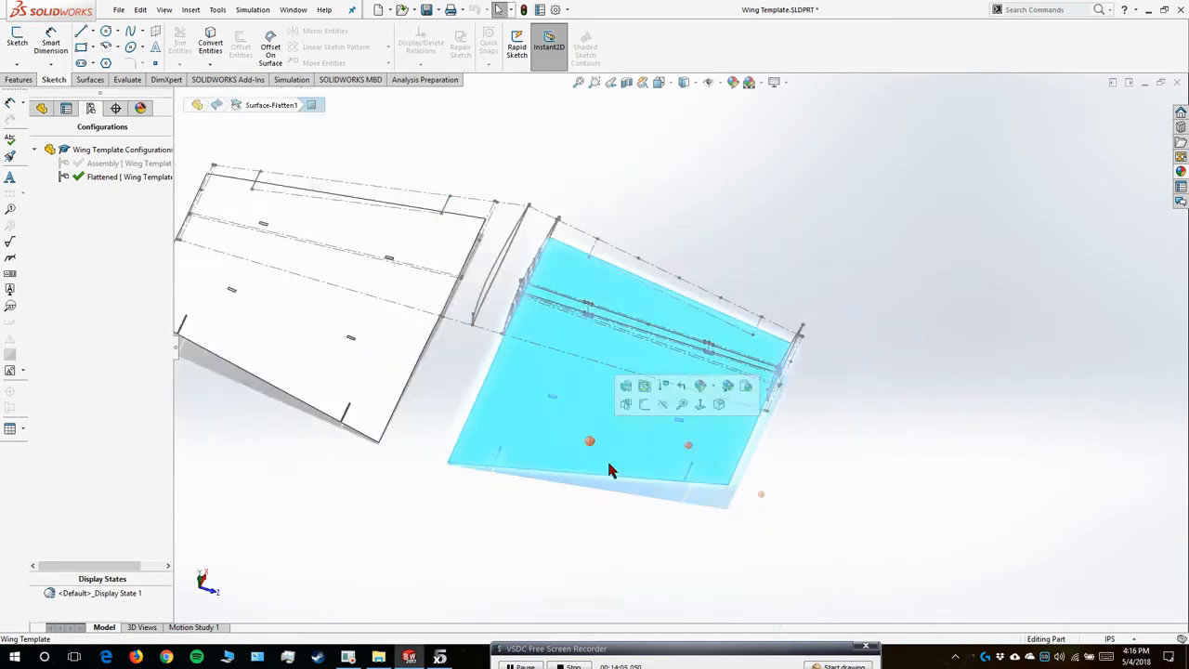
click(717, 385)
key(ctrl+7)
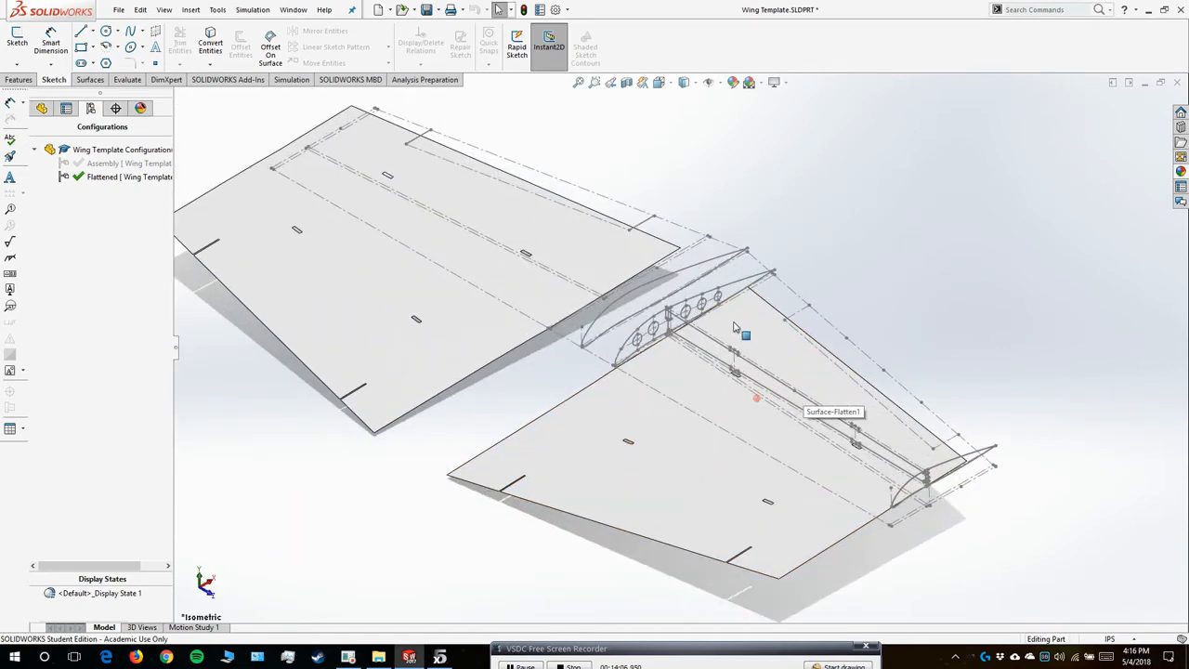
click(46, 110)
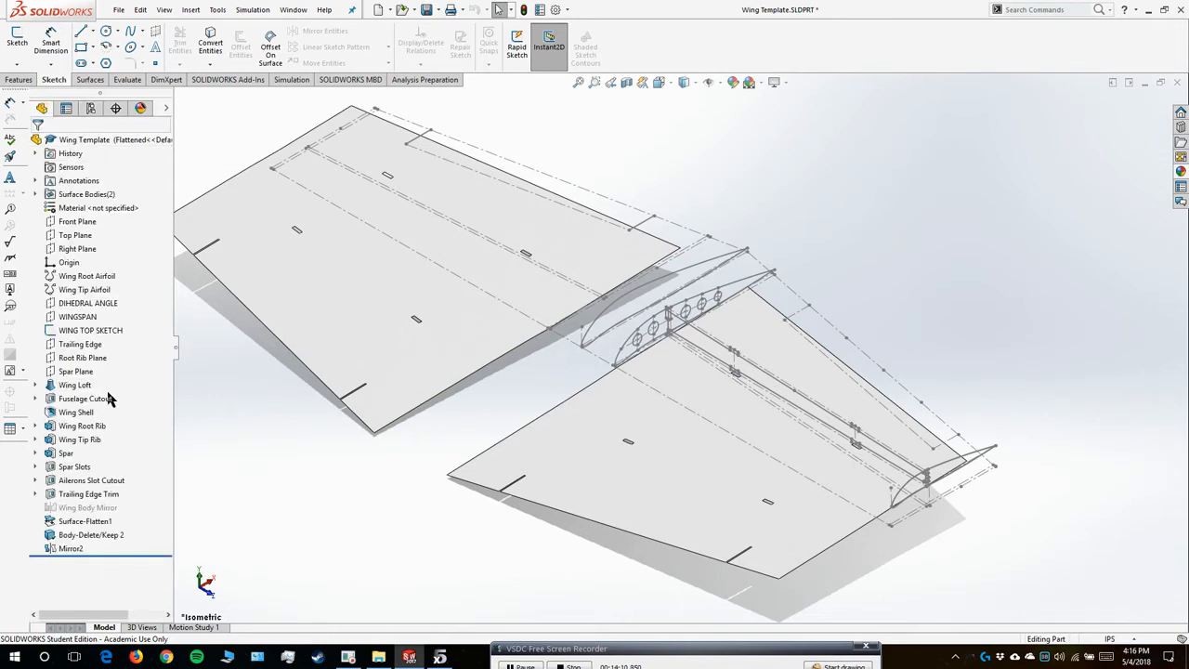
- Reactivate the Assembly configuration and return to its feature list
click(90, 108)
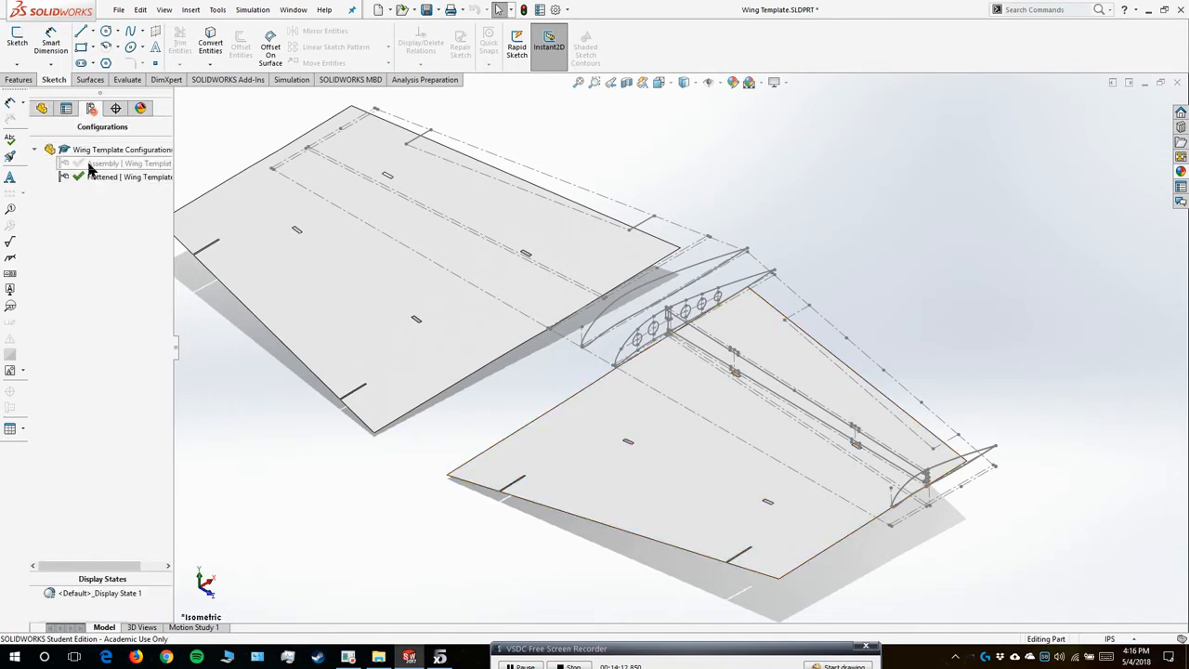
double_click(93, 164)
click(42, 108)
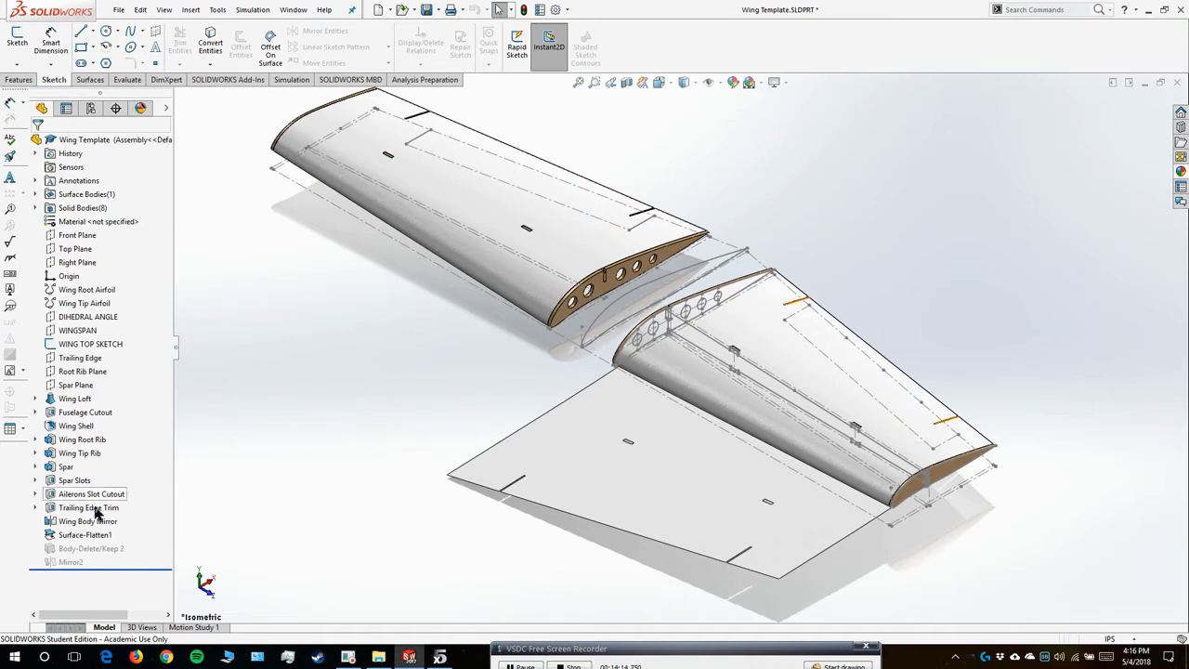
- Switch to xflr5 and maximize its window
mouse_move(440, 657)
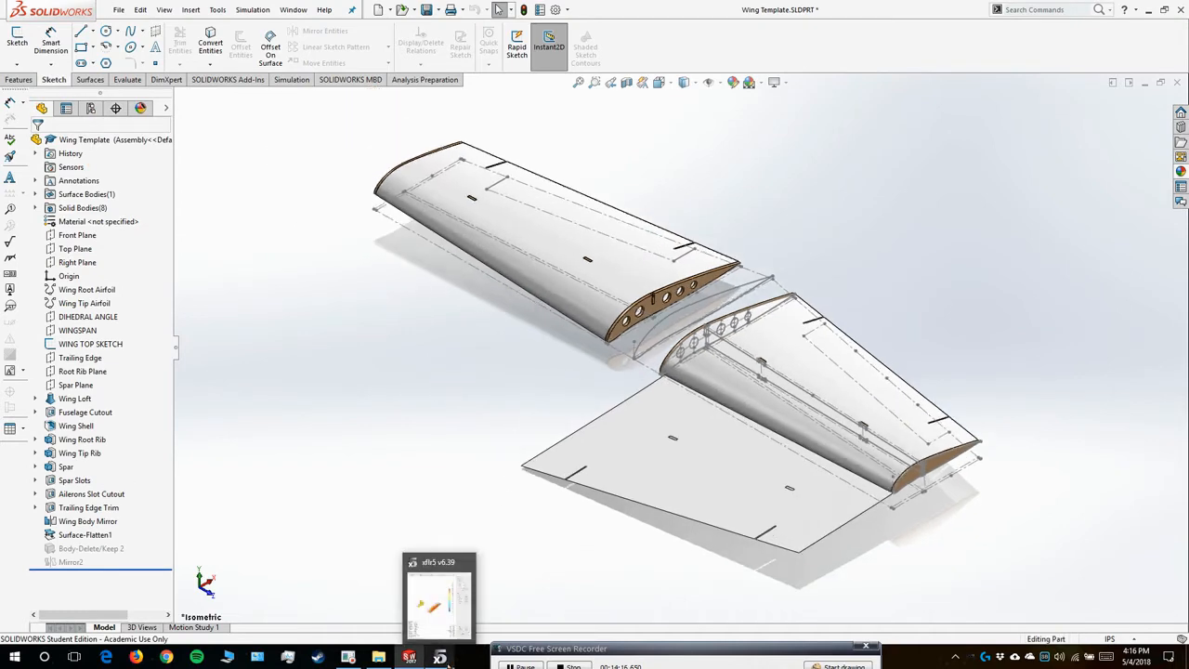
click(449, 621)
click(1173, 9)
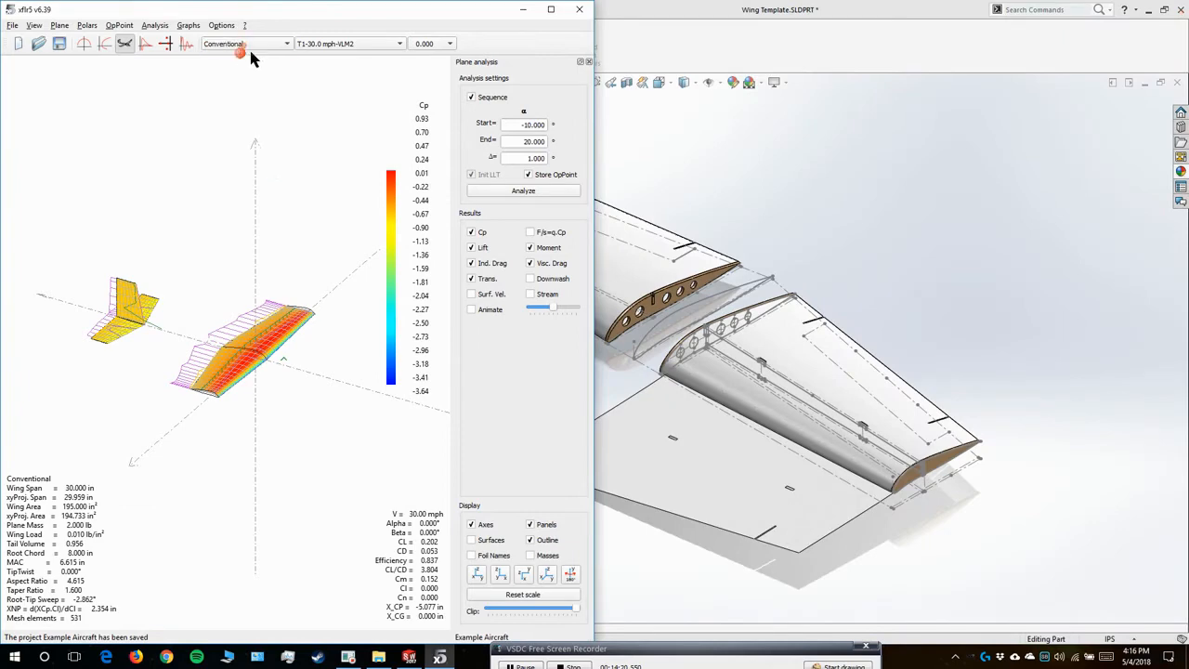
click(555, 8)
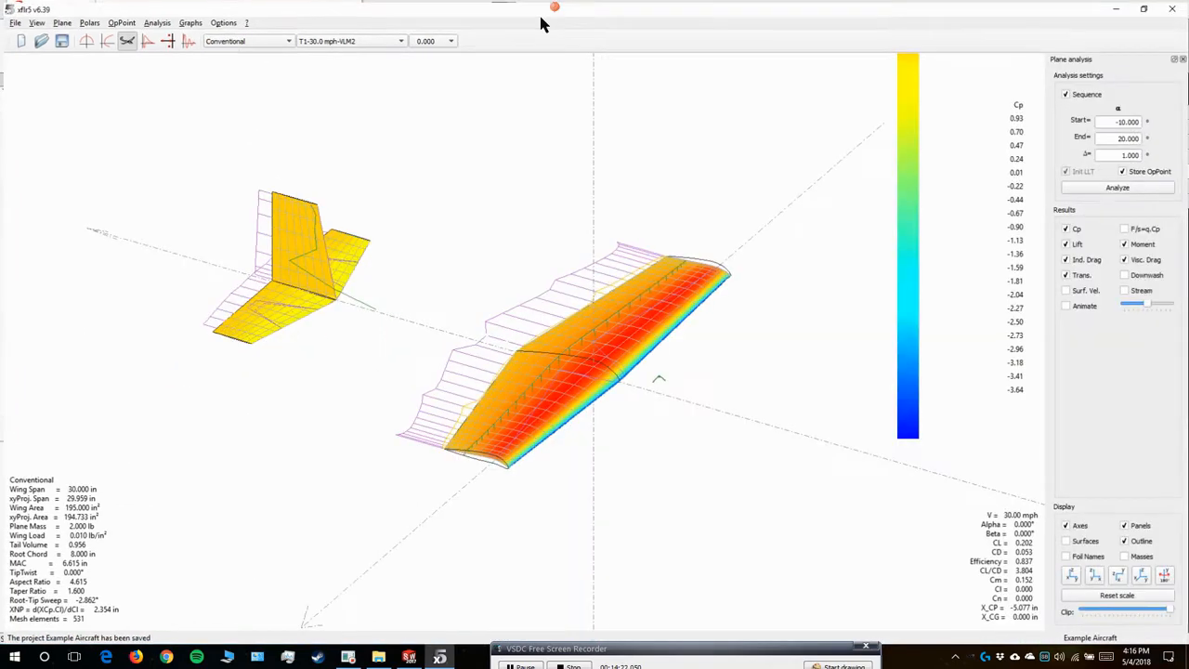
- Select the Flying Wing plane in xflr5 and display the polar graphs
click(260, 40)
click(260, 46)
drag(511, 280, 133, 101)
click(103, 41)
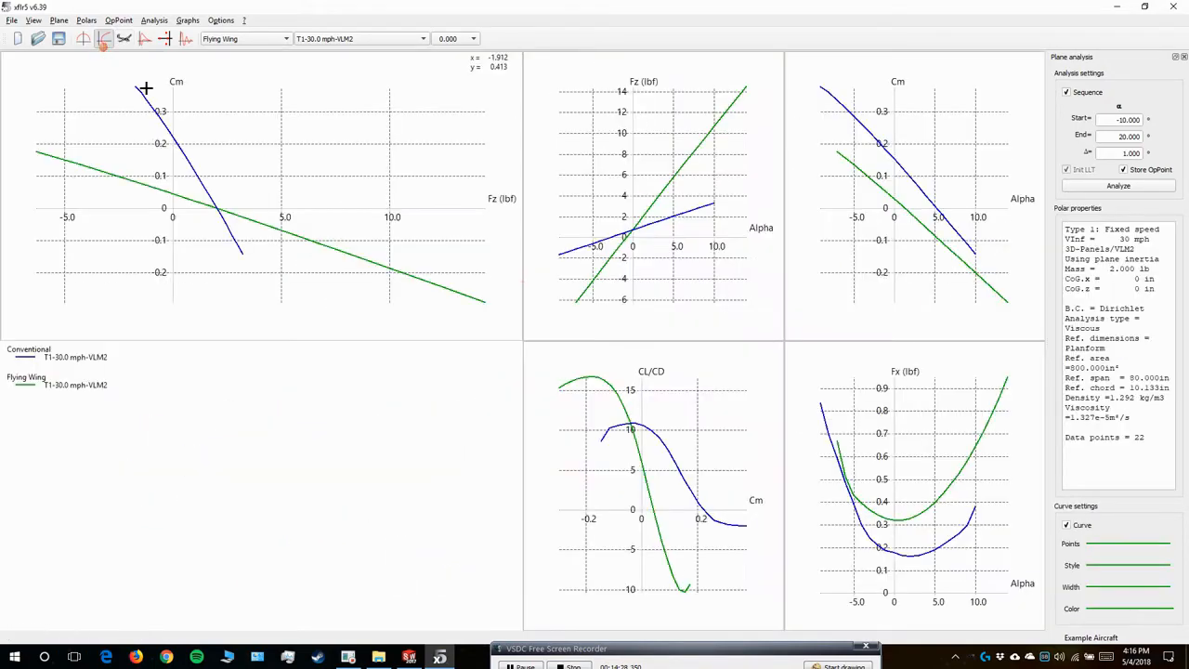
- Display the Flying Wing plane in 3D and dock the xflr5 window to one half of the screen, beside SOLIDWORKS
click(124, 38)
drag(555, 319, 522, 280)
click(104, 44)
click(123, 40)
key(super+Left)
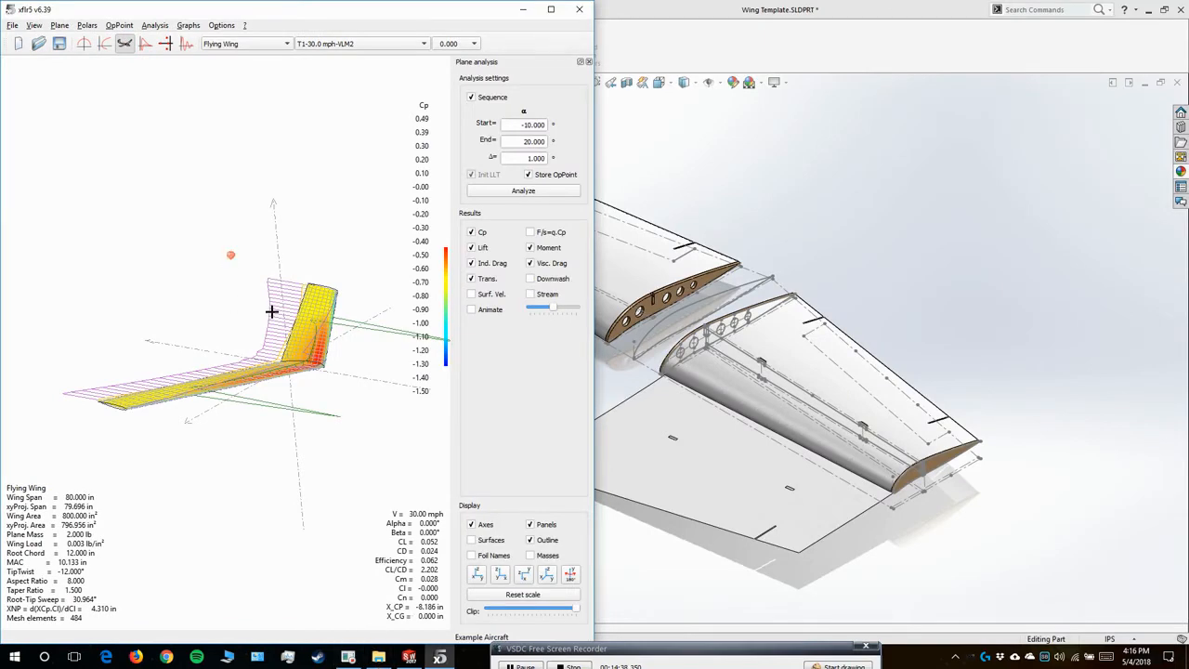
- Open the Flying Wing's wing definition, check the root and tip airfoils, and close it without saving changes
drag(272, 311, 277, 327)
drag(173, 204, 174, 204)
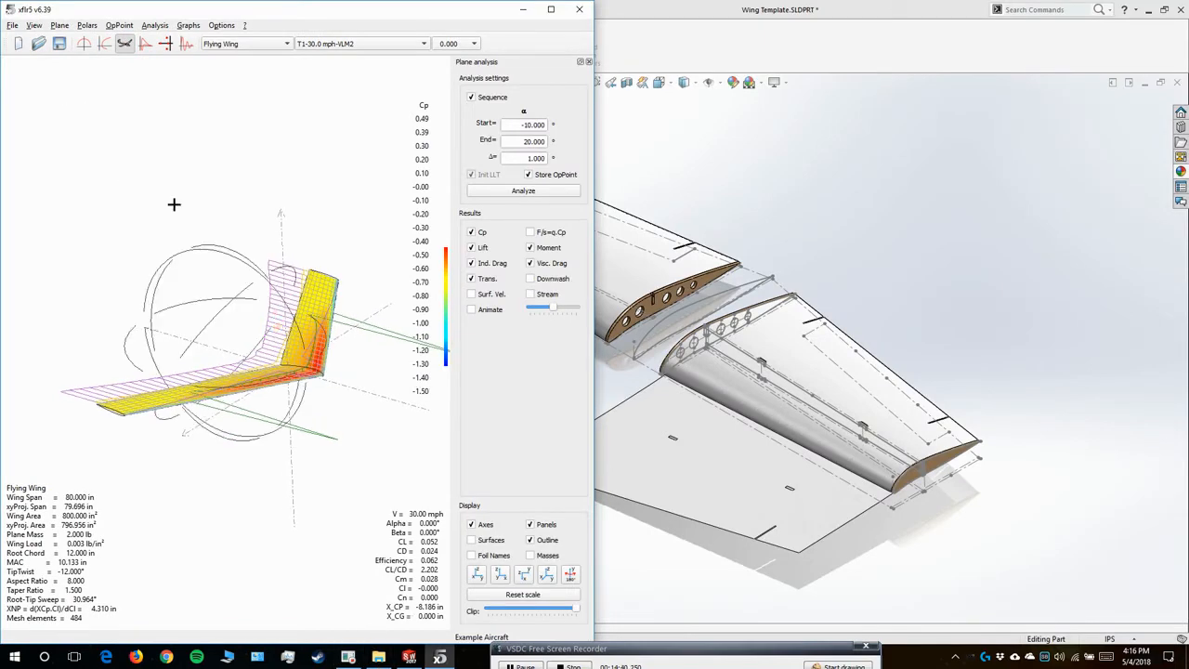
double_click(173, 204)
click(225, 105)
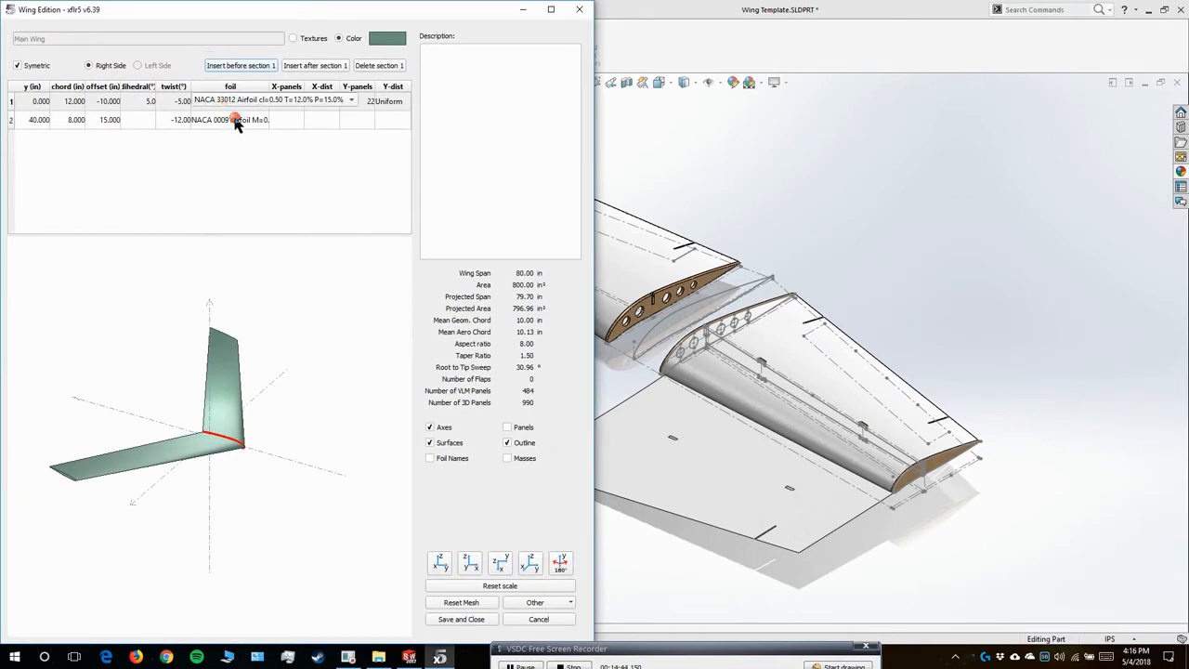
click(237, 119)
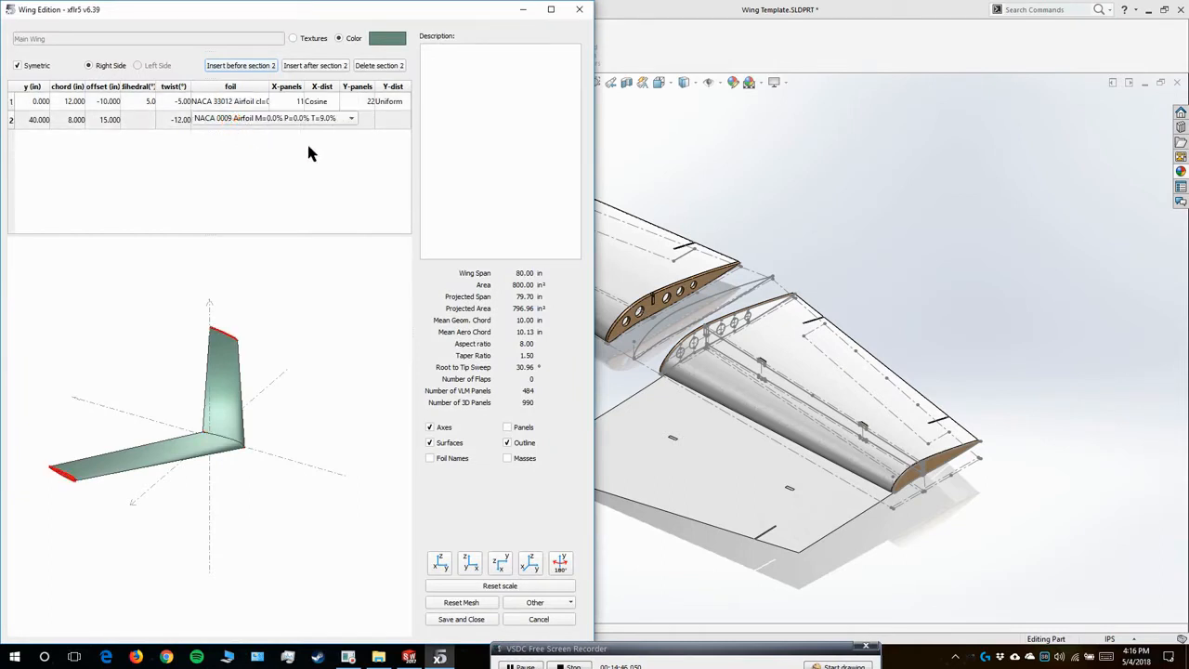
click(579, 13)
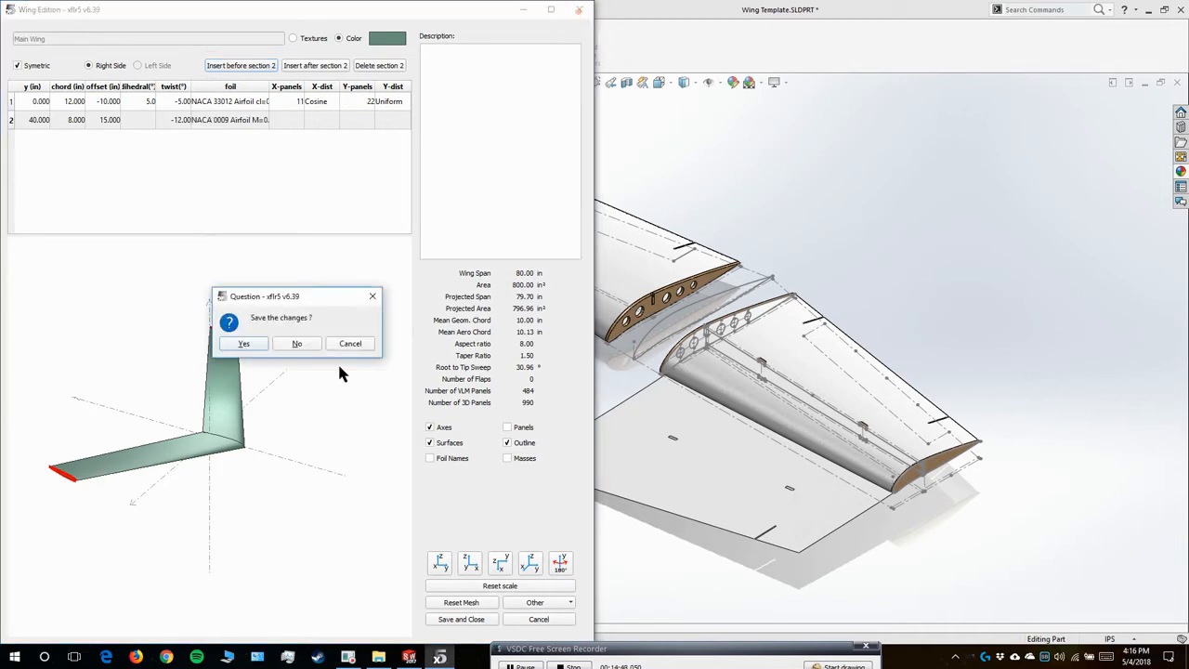
click(318, 341)
- Switch to Direct Foil Design and export the NACA 33012 airfoil as a .dat file to the New folder
click(12, 26)
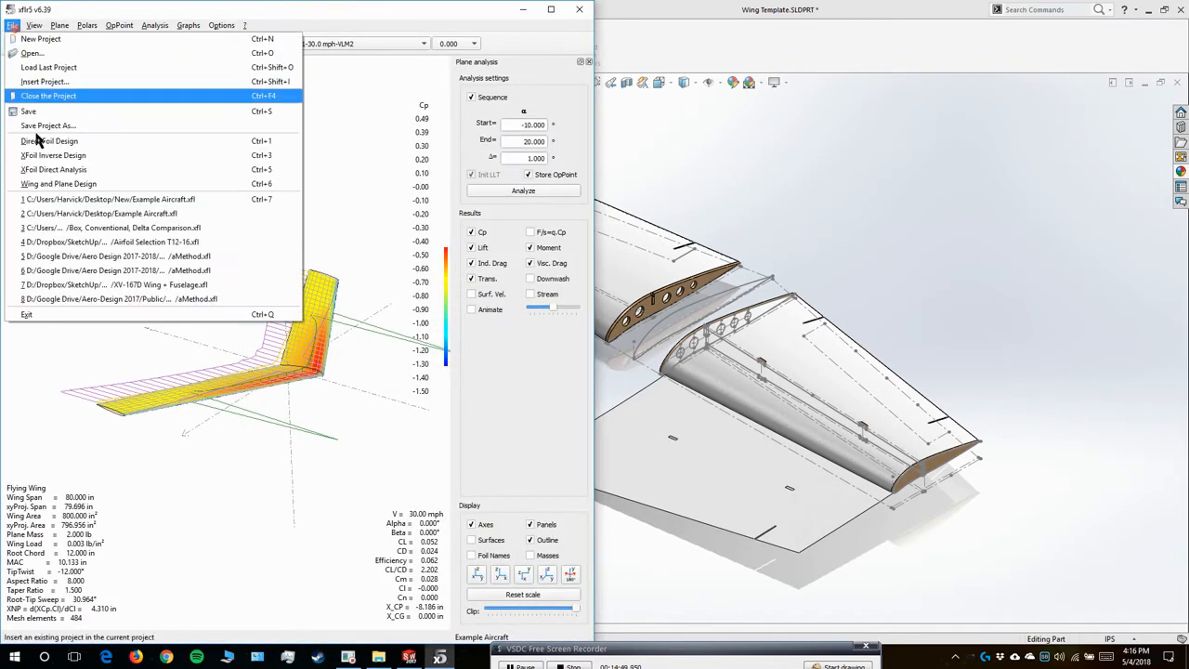
click(49, 142)
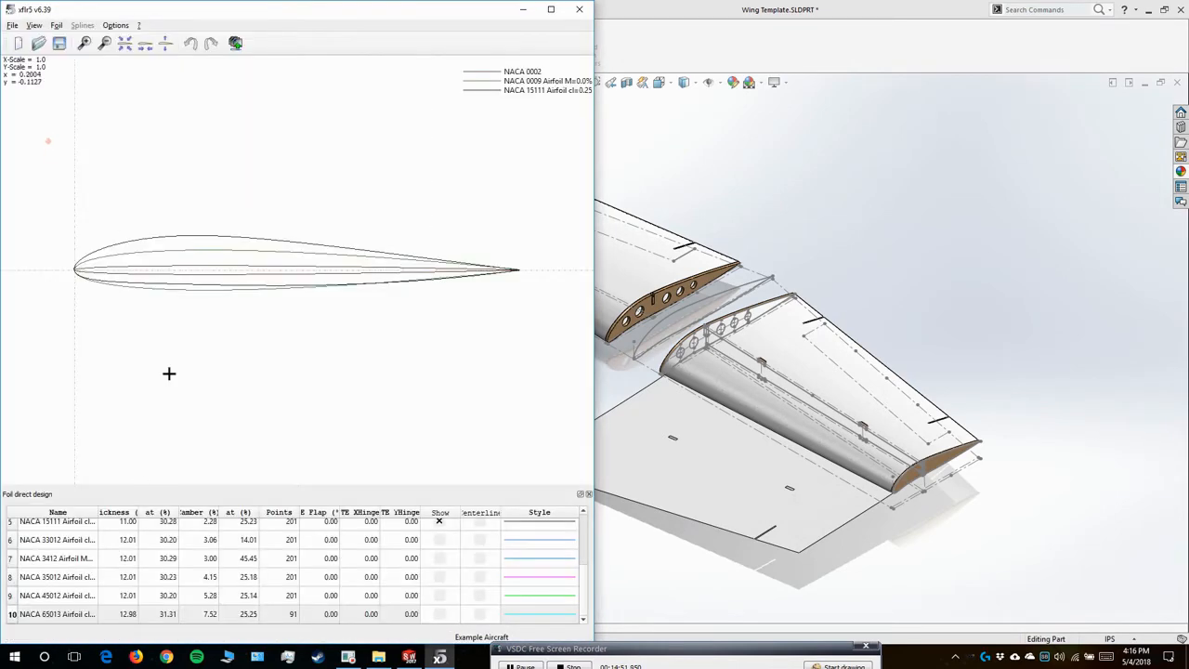
click(77, 542)
right_click(77, 542)
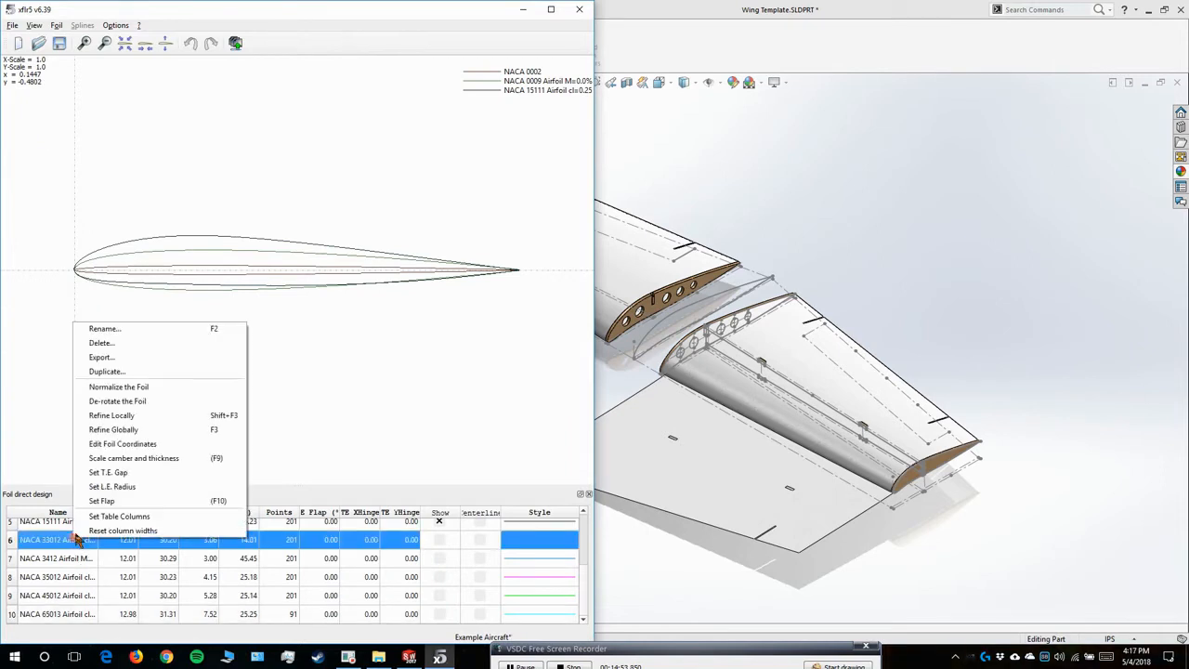
click(101, 358)
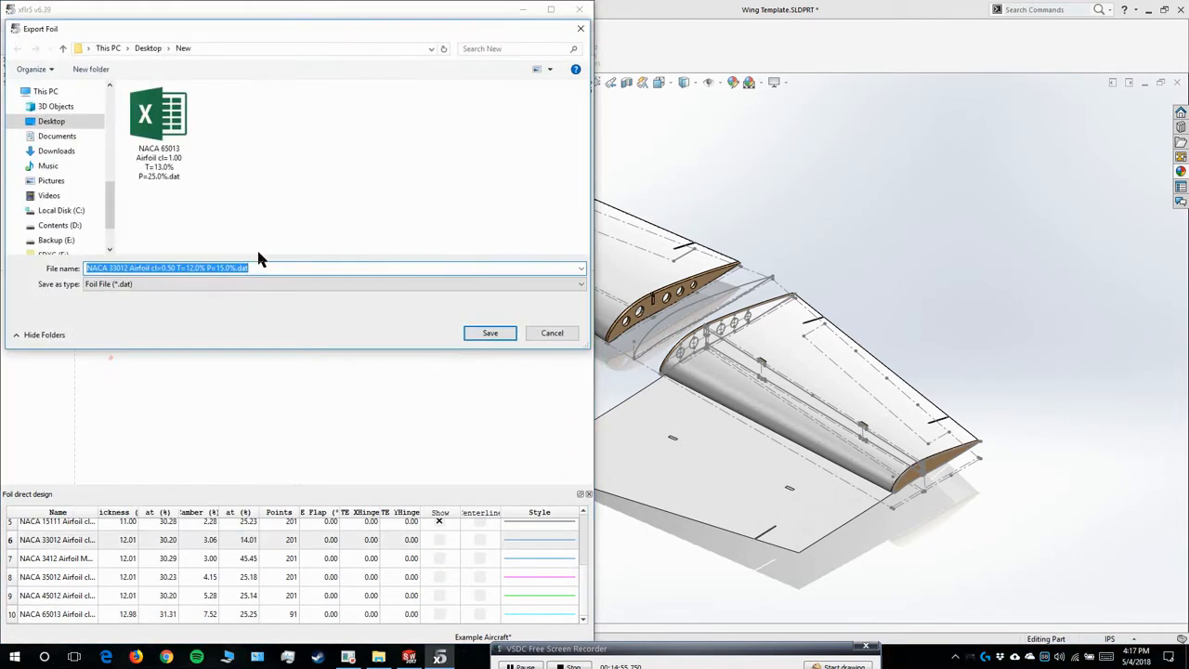
click(486, 334)
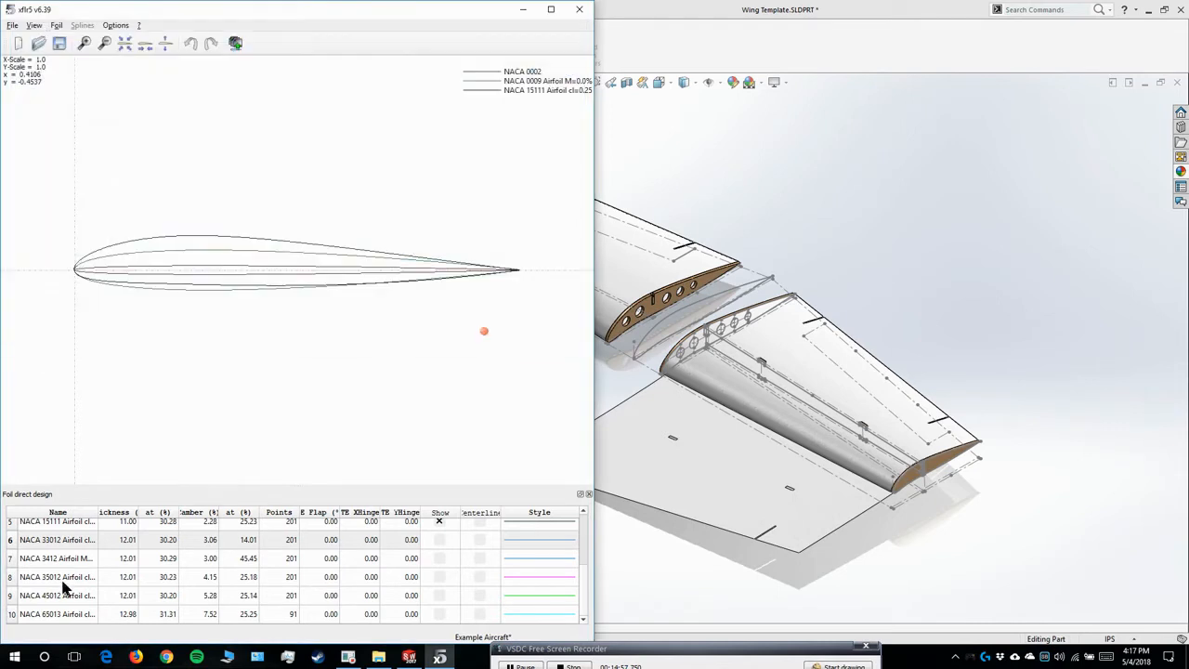
- Export the NACA 0009 airfoil as a .dat file to the New folder
scroll(74, 542, up, 2)
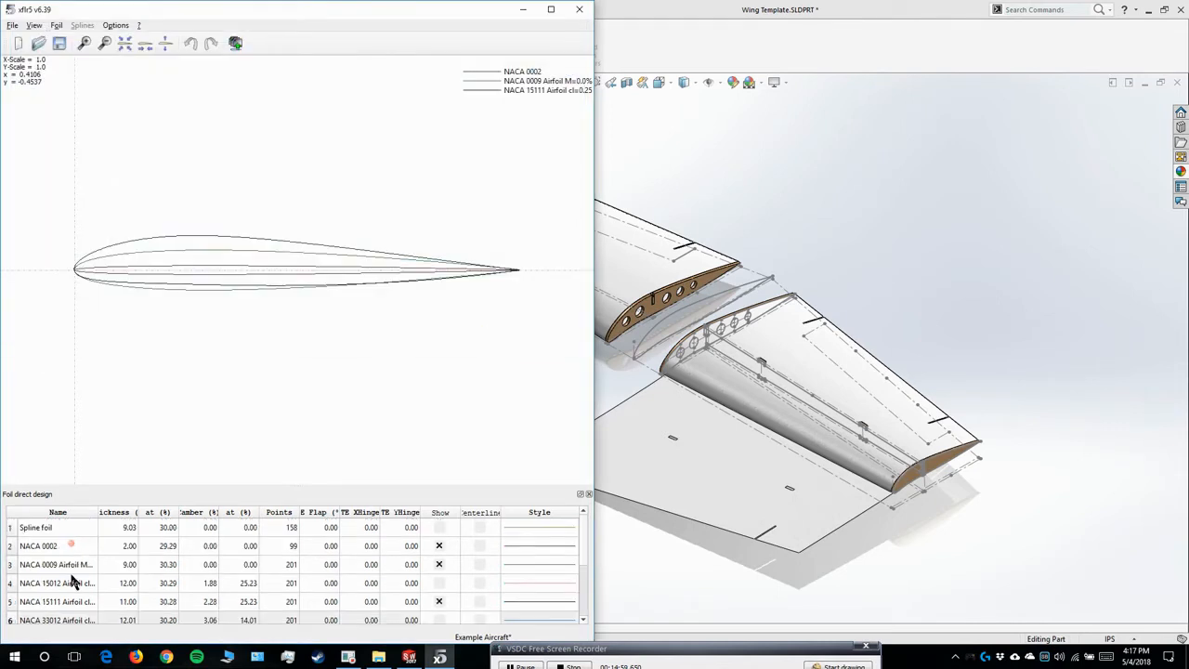
click(72, 565)
right_click(73, 567)
click(103, 383)
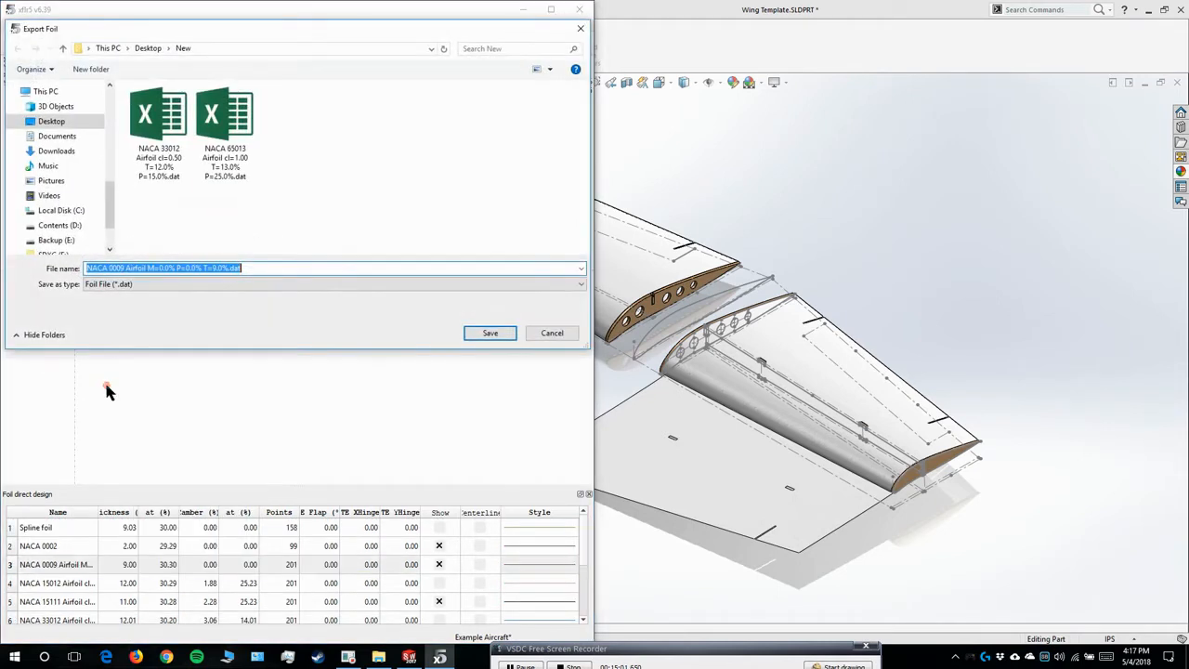
click(469, 335)
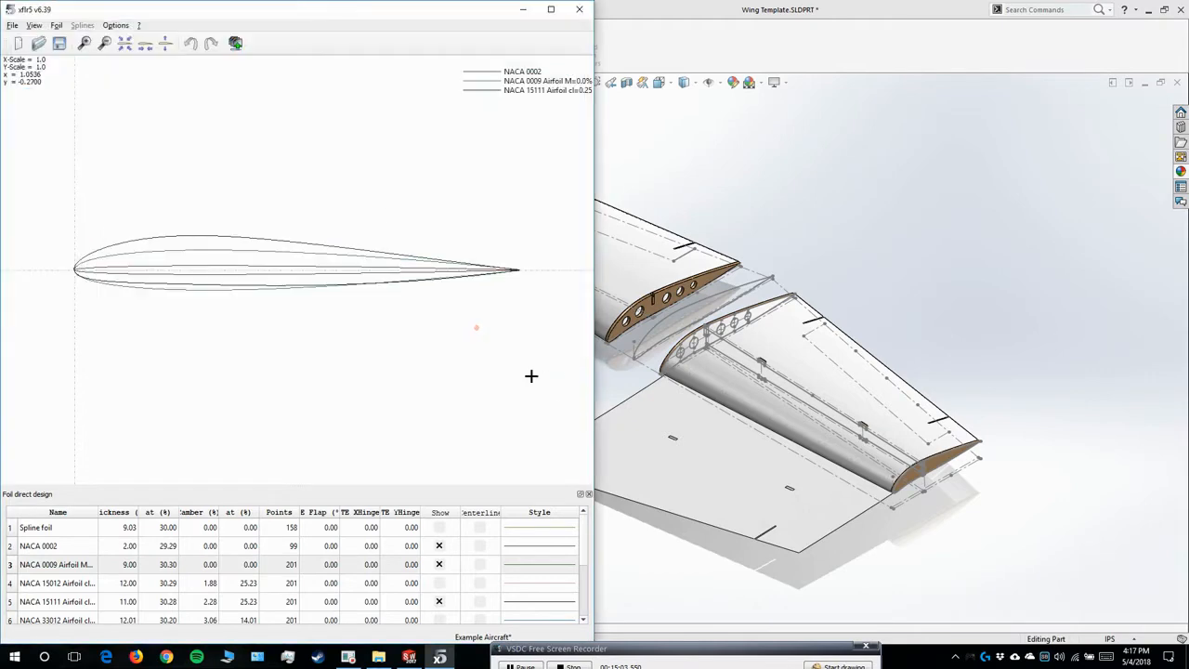
- Return to the Wing and Plane Design application
click(13, 26)
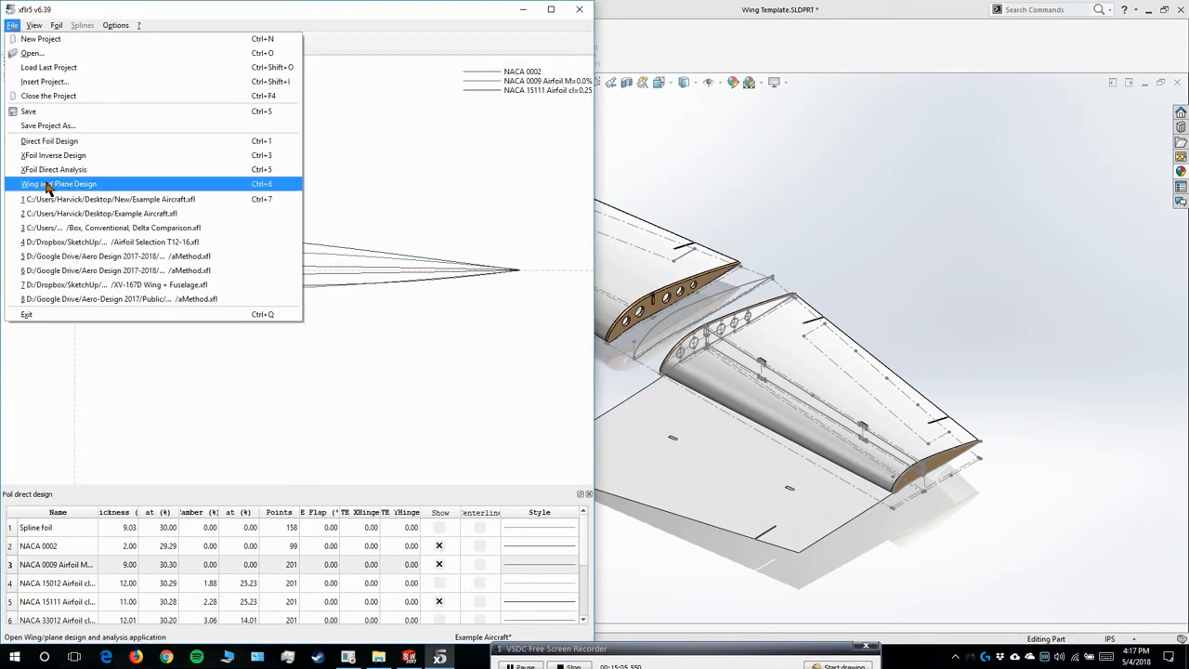
click(47, 182)
click(60, 25)
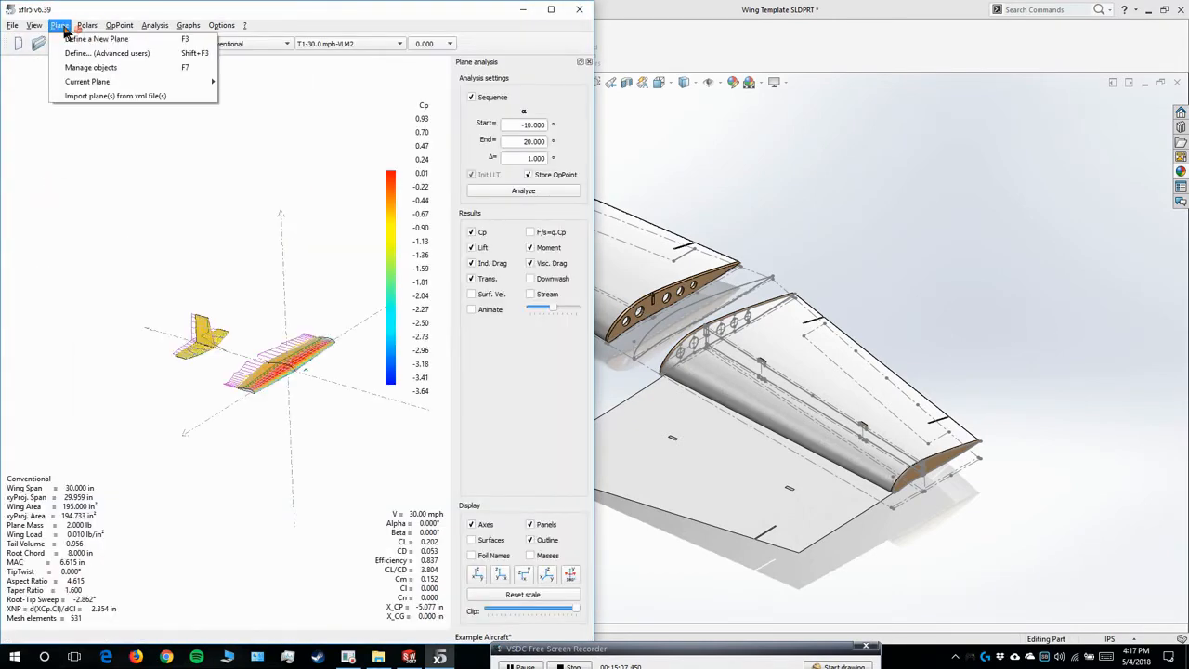
mouse_move(65, 82)
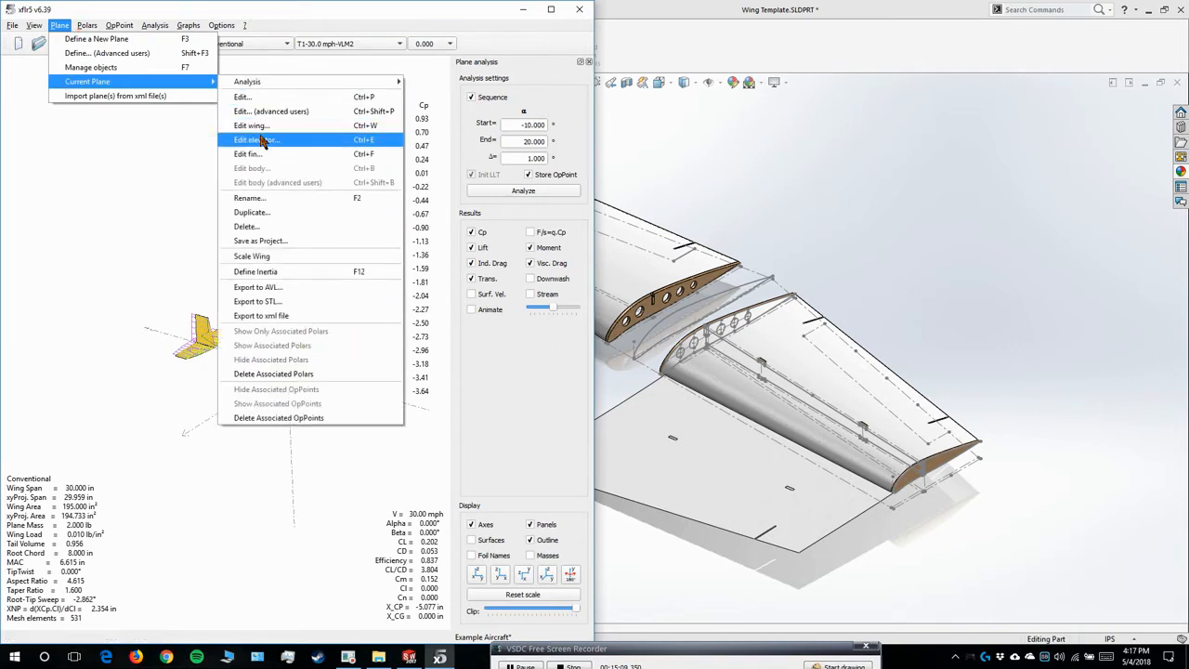
click(261, 97)
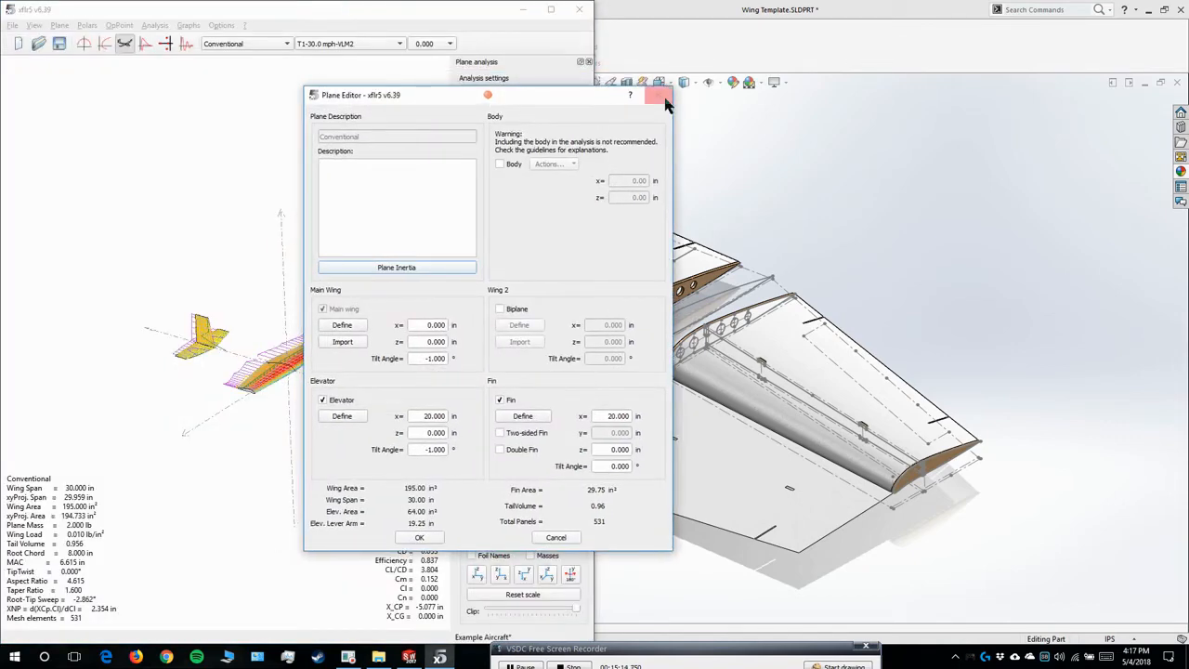
click(664, 99)
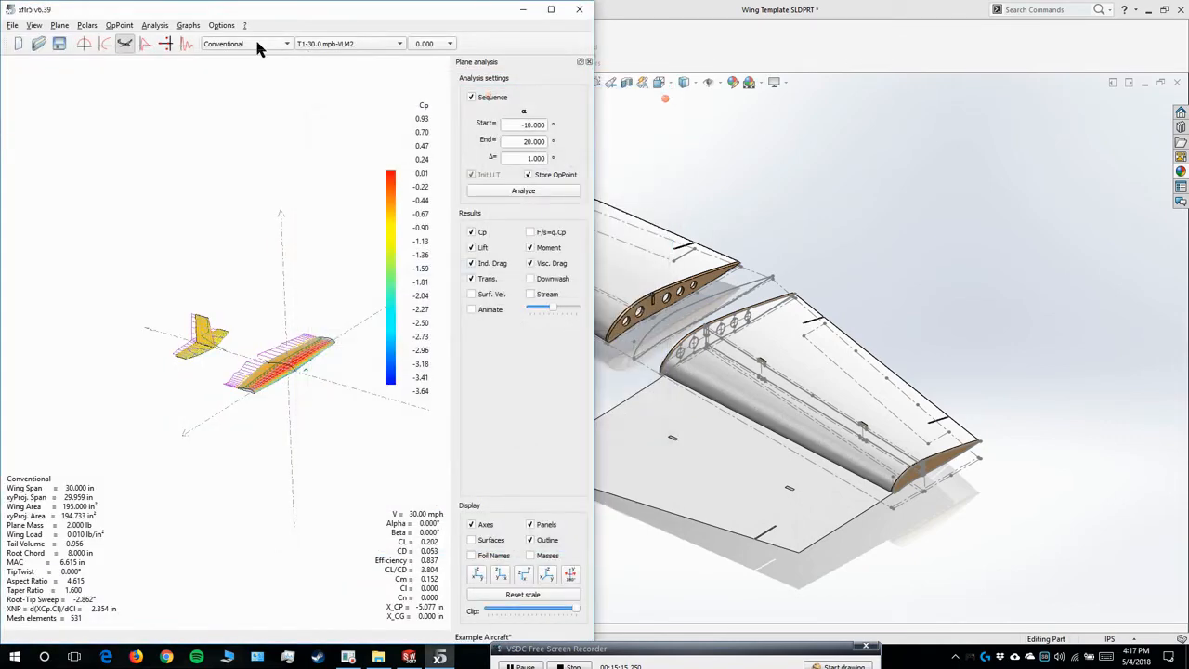
- Select the Flying Wing plane and open it for editing to check the main wing's tilt angle
click(254, 43)
click(253, 51)
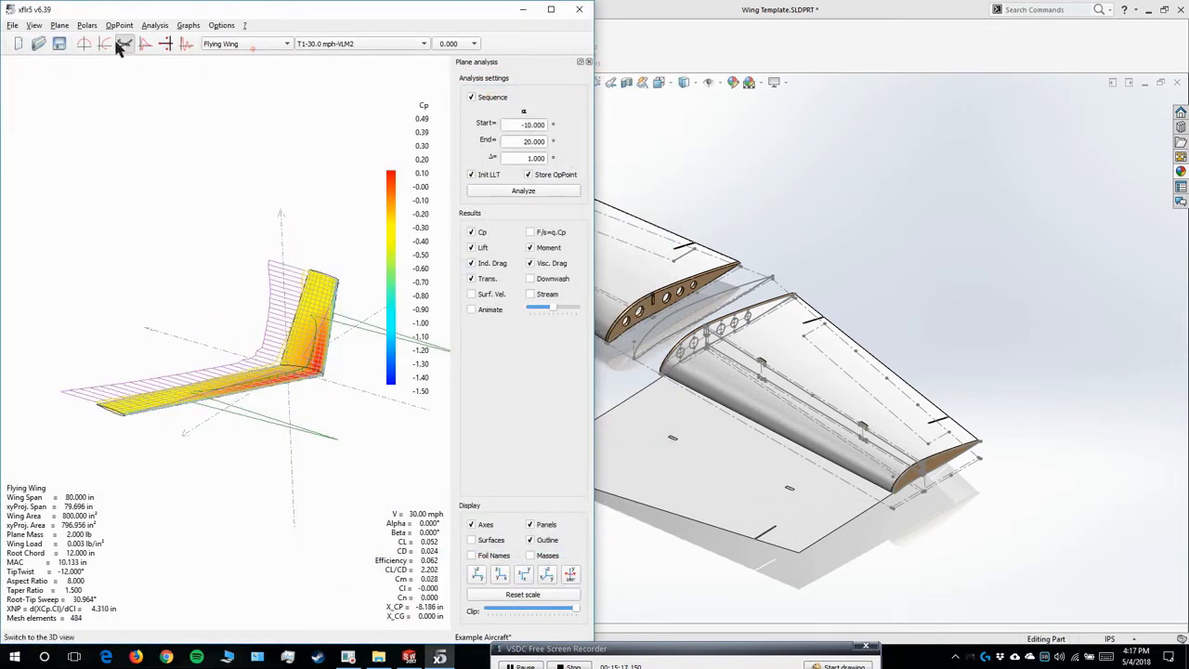
click(86, 25)
mouse_move(60, 25)
mouse_move(88, 82)
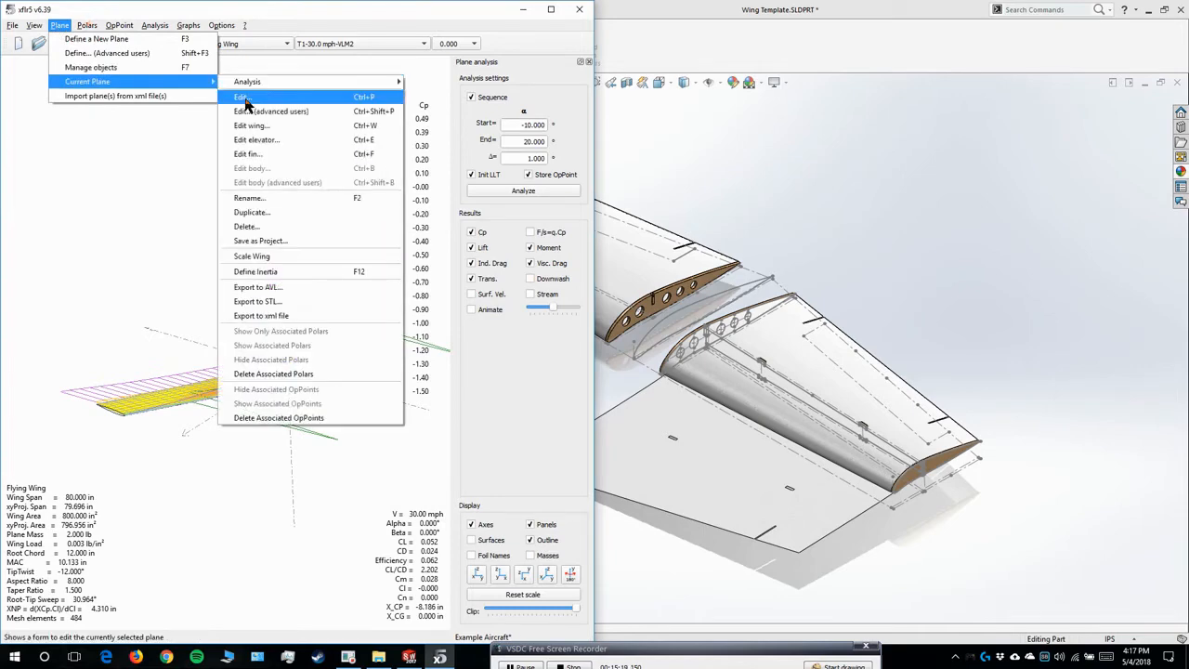
click(243, 96)
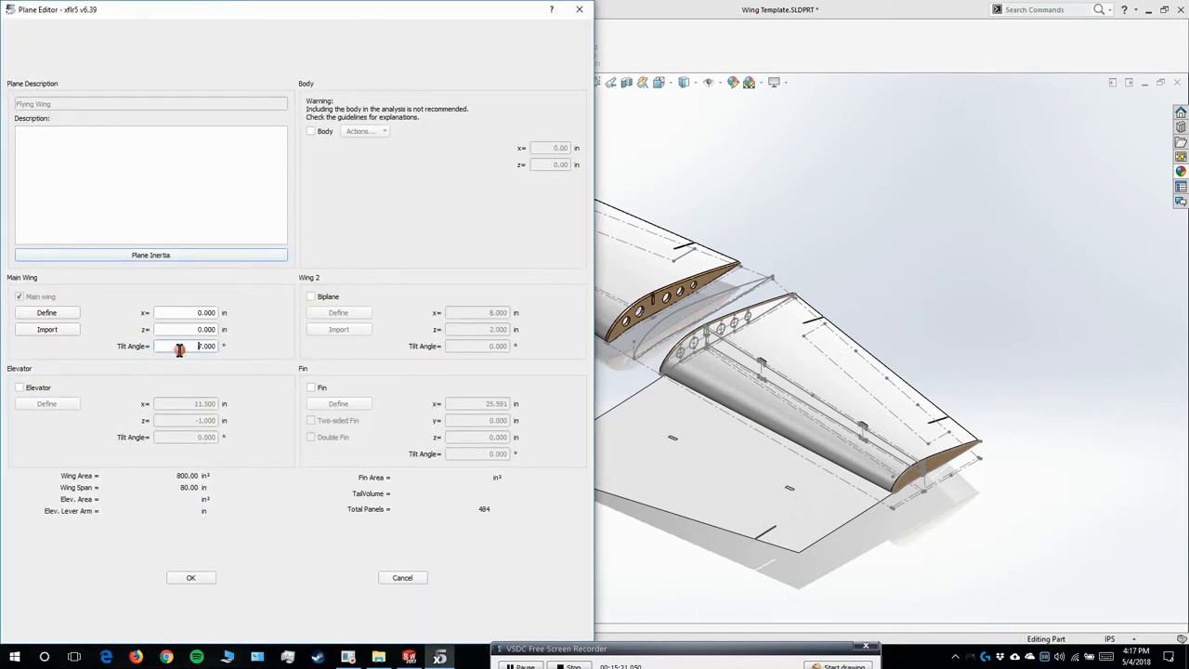
double_click(177, 345)
- Open XFLR5 to Solidworks Wing Importer.xlsx from the New folder in Excel and dock it beside the xflr5 plane editor
click(381, 659)
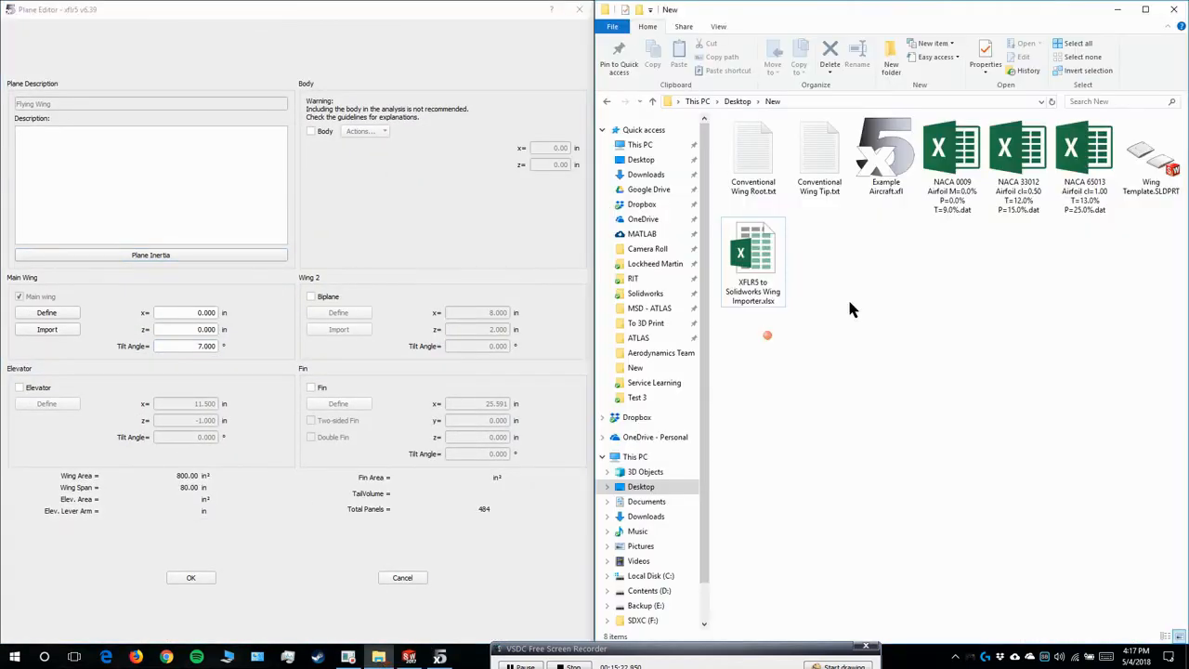
double_click(753, 265)
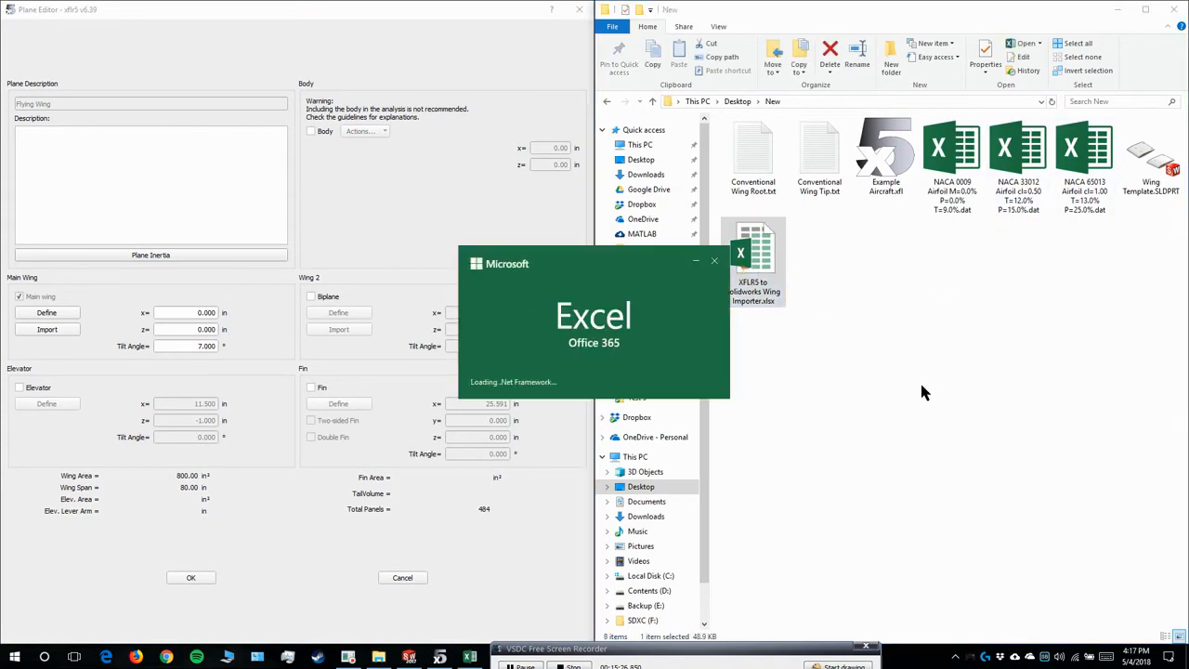
key(super+Right)
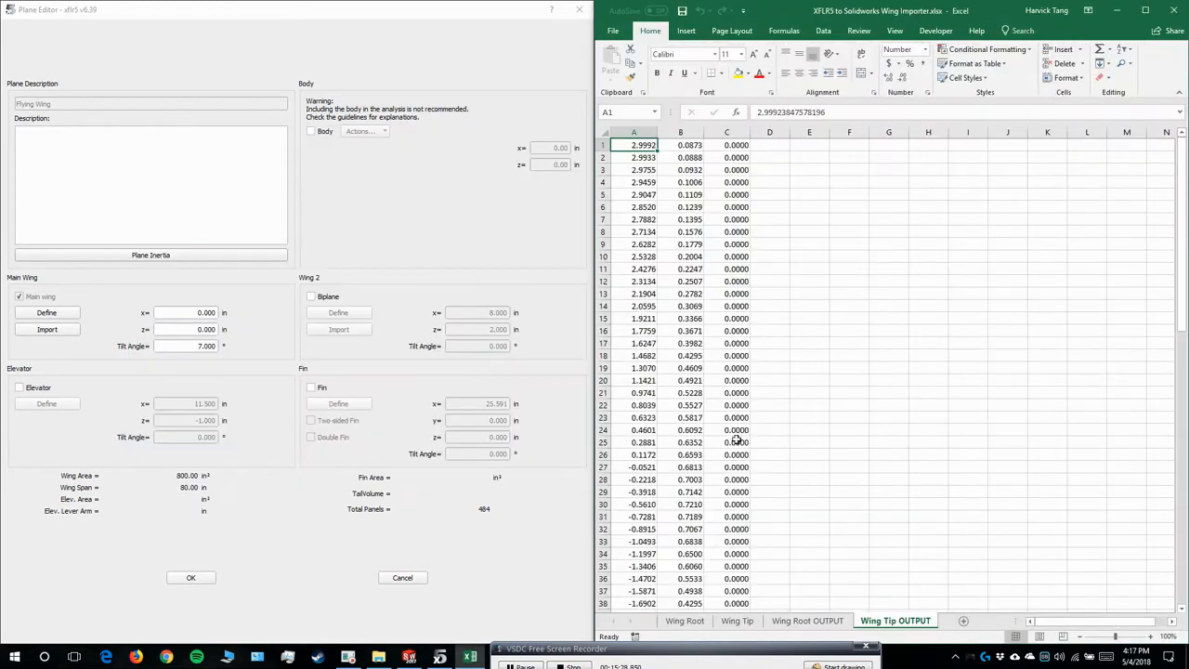
- Set the Wing AOA to 7 on both the Wing Root and Wing Tip sheets
click(697, 622)
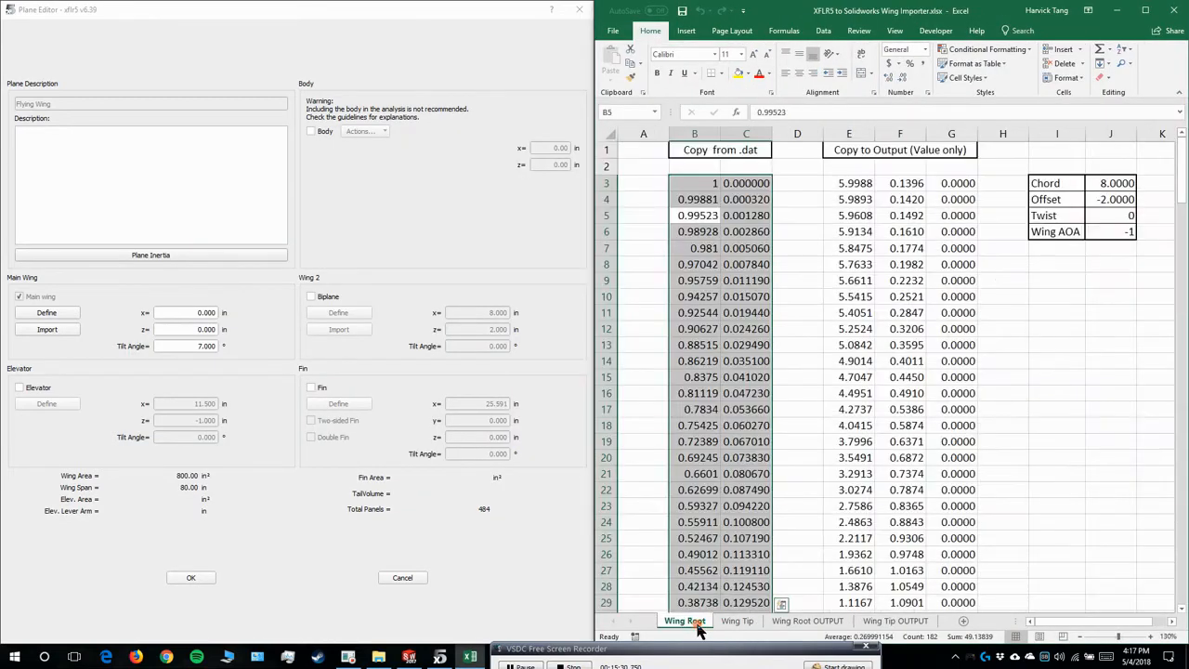
click(1070, 274)
click(1108, 234)
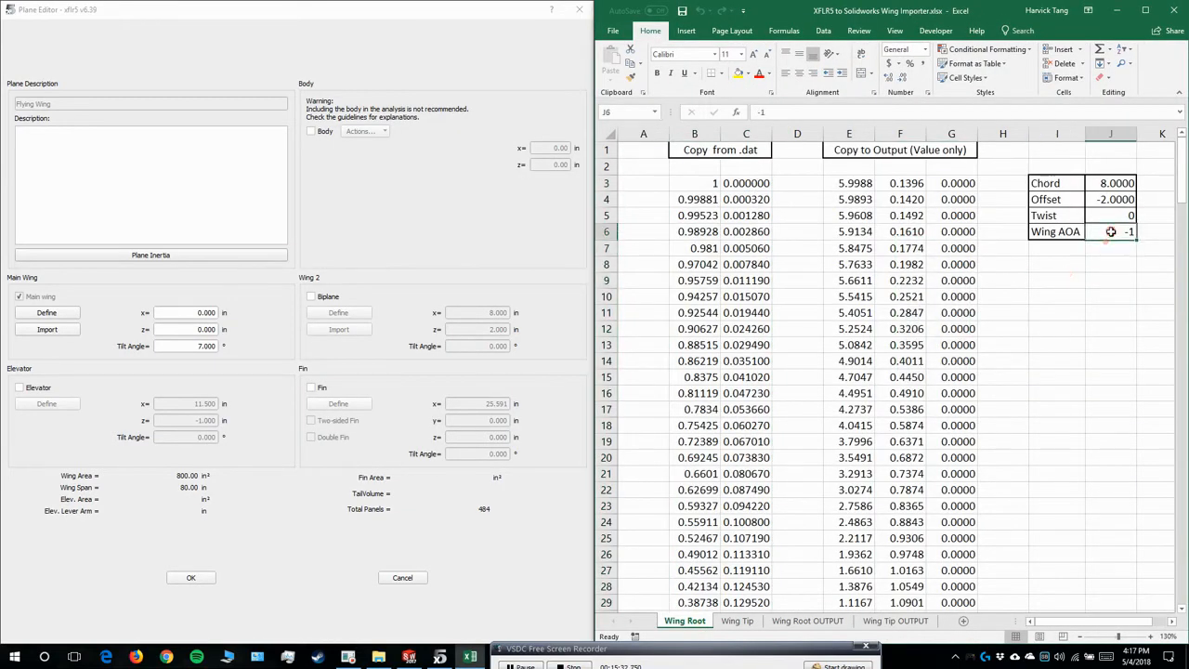
click(737, 621)
click(1111, 231)
text(7)
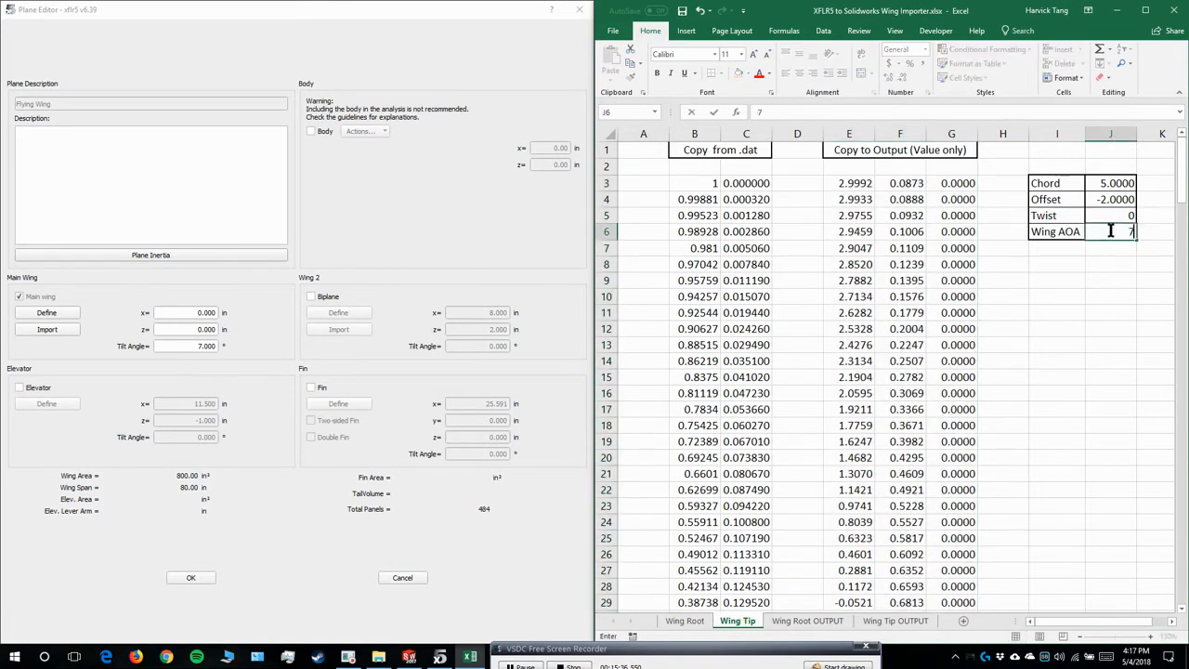
key(Return)
- Open the Flying Wing's main wing definition in xflr5 for reference and set the chord on the Wing Root sheet to 12
click(685, 621)
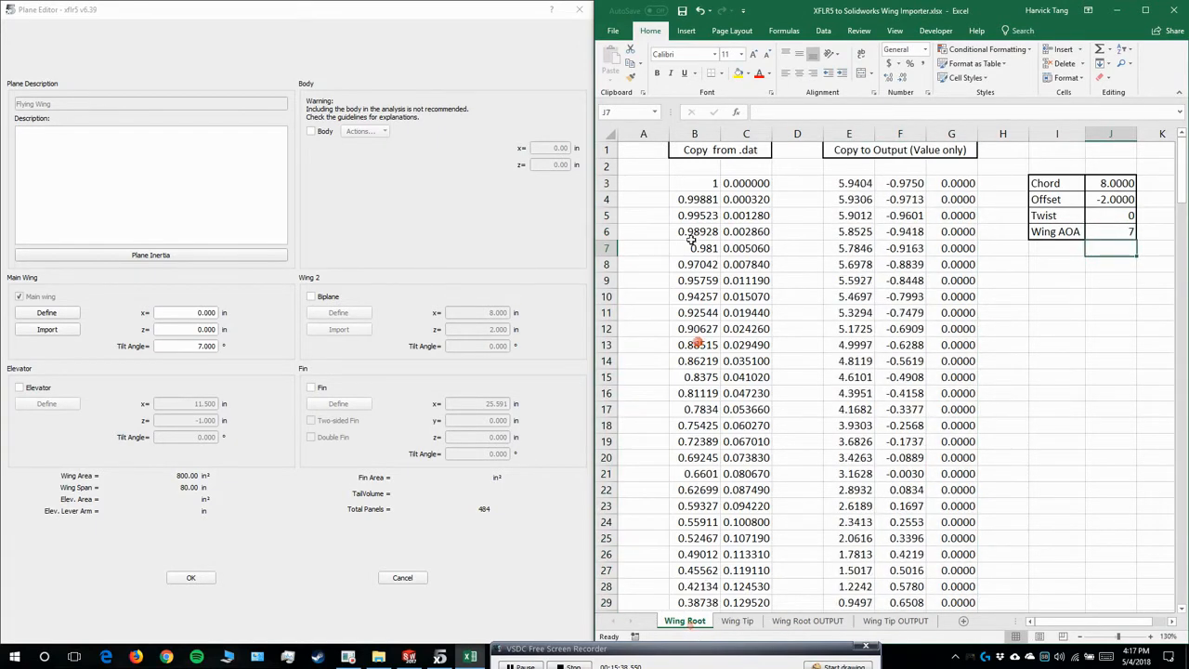
click(694, 185)
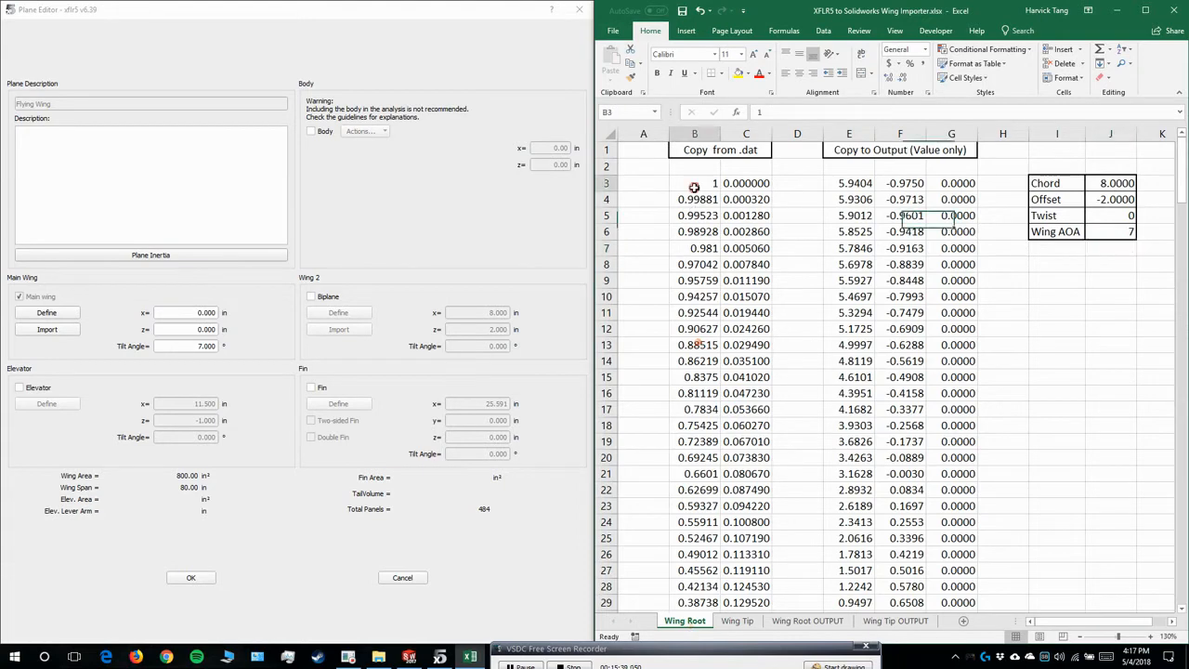
click(74, 315)
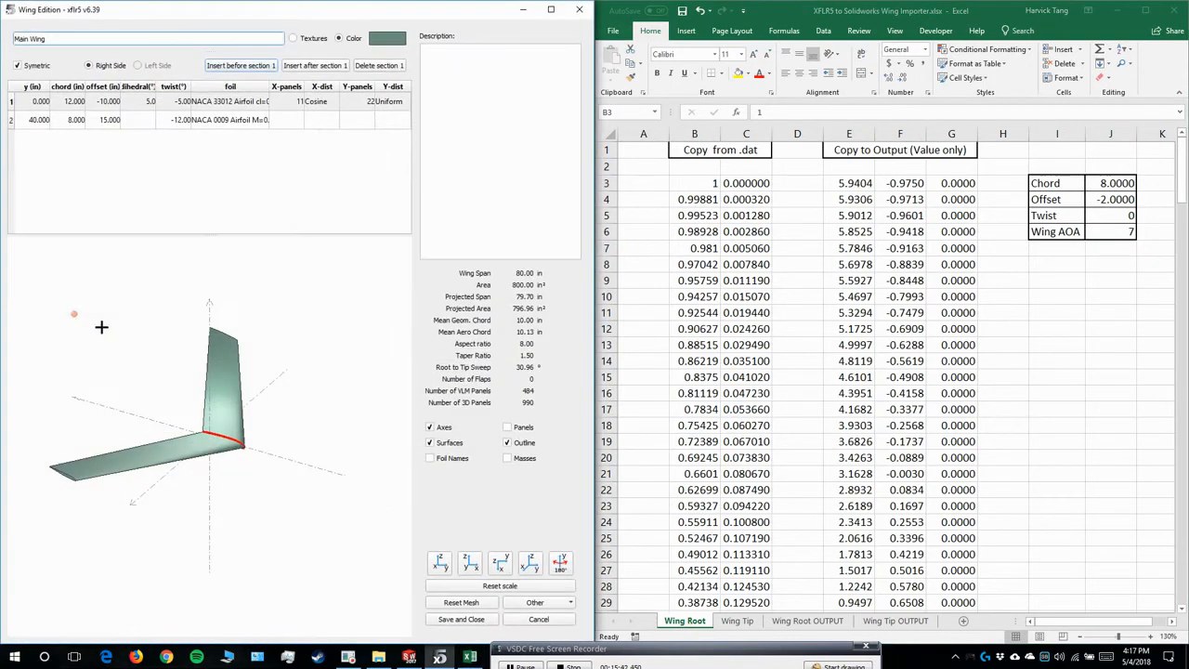
drag(232, 431, 272, 418)
scroll(239, 399, up, 1)
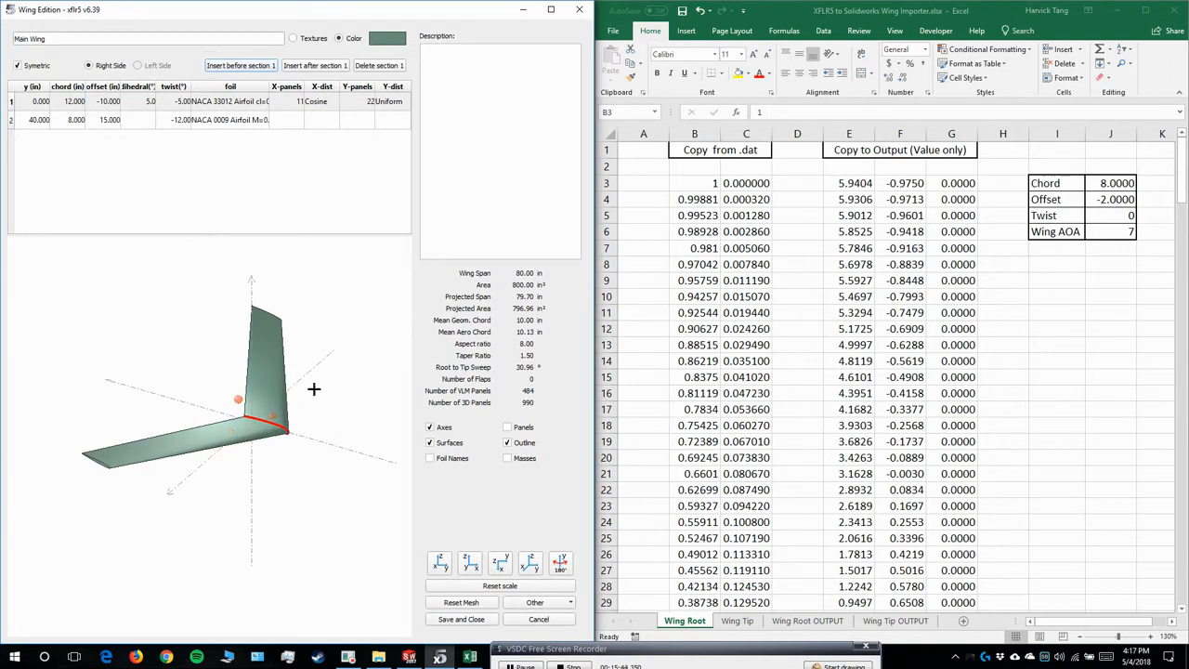
click(1119, 186)
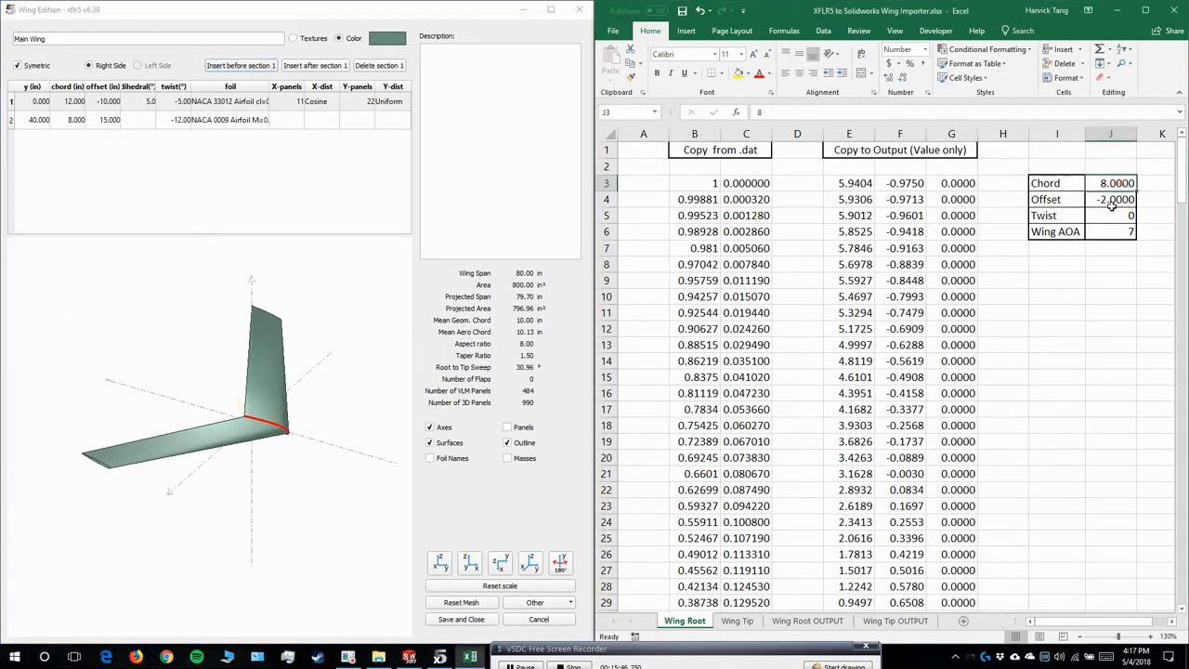
text(12)
key(Return)
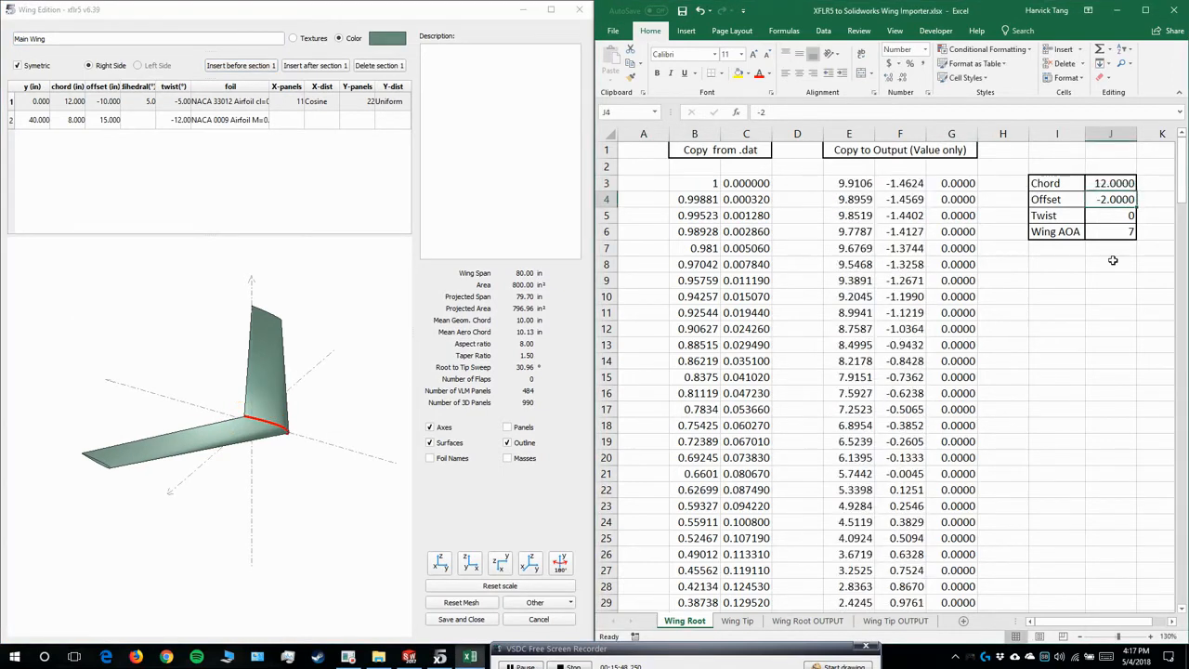
- Set the offset on the Wing Root sheet to -10, matching the root section of the main wing definition
click(82, 104)
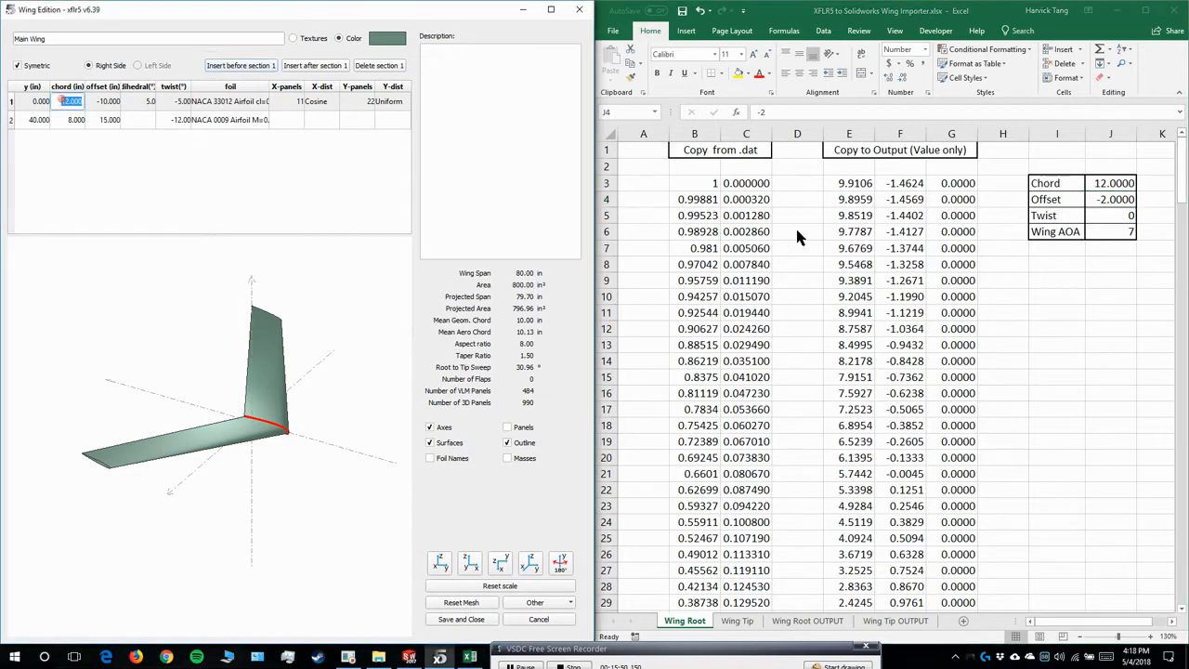
double_click(105, 102)
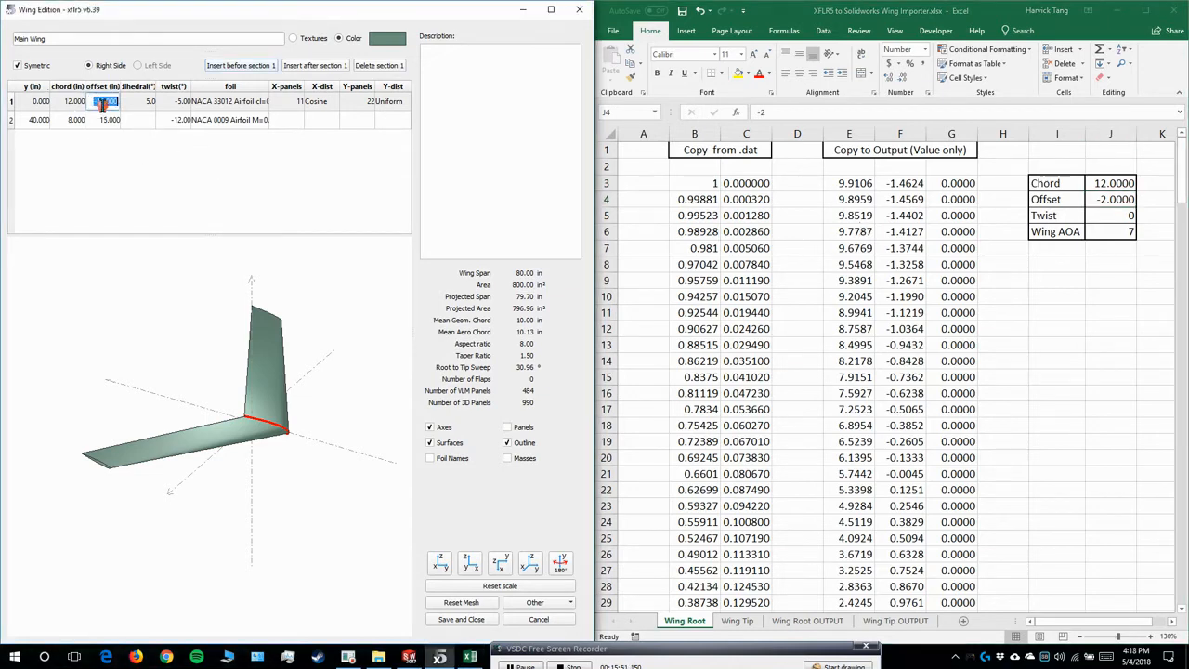
click(1118, 199)
text(-10)
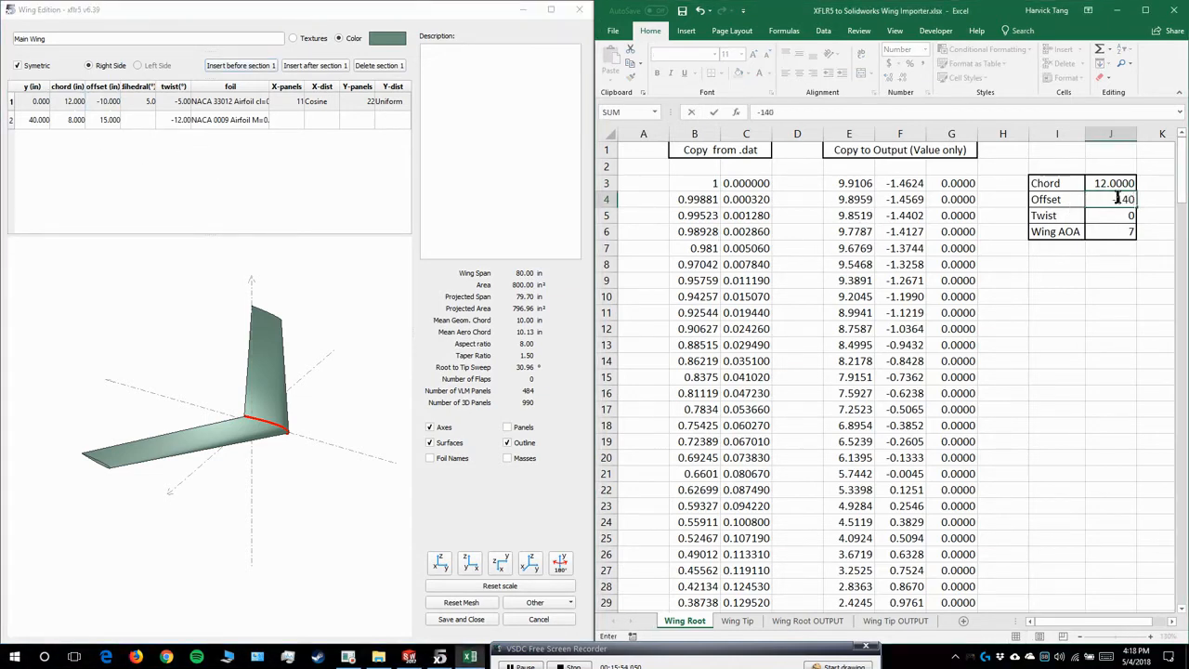
key(Return)
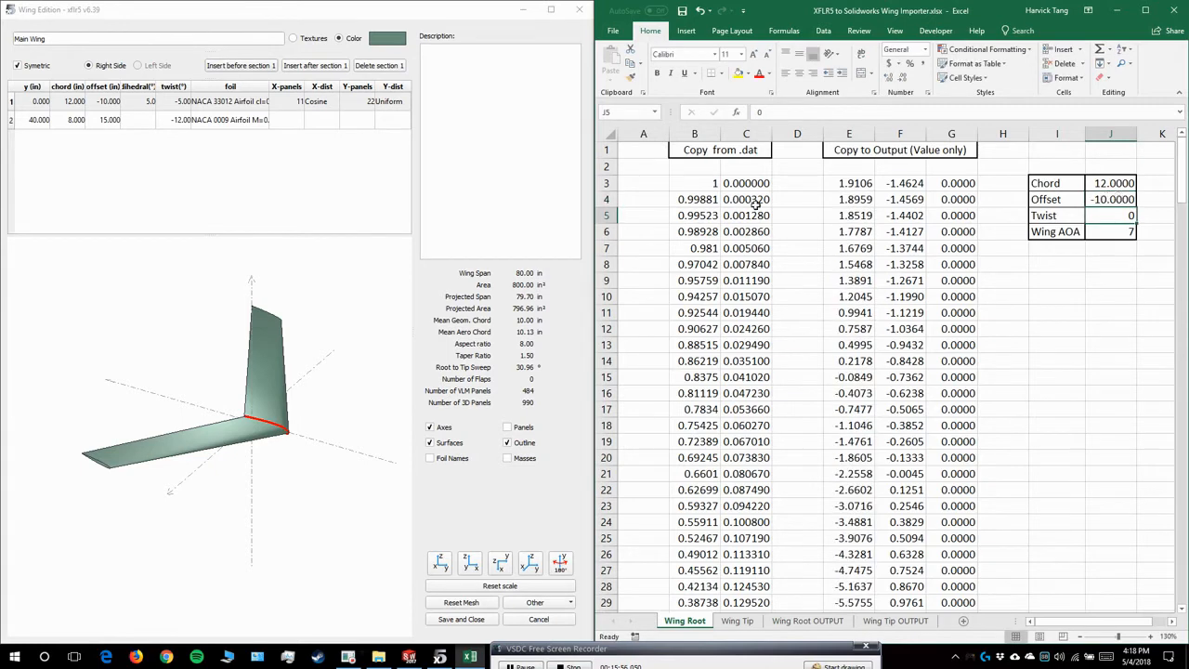
- Set the twist on the Wing Root sheet to -5, matching the root section in xflr5
double_click(139, 102)
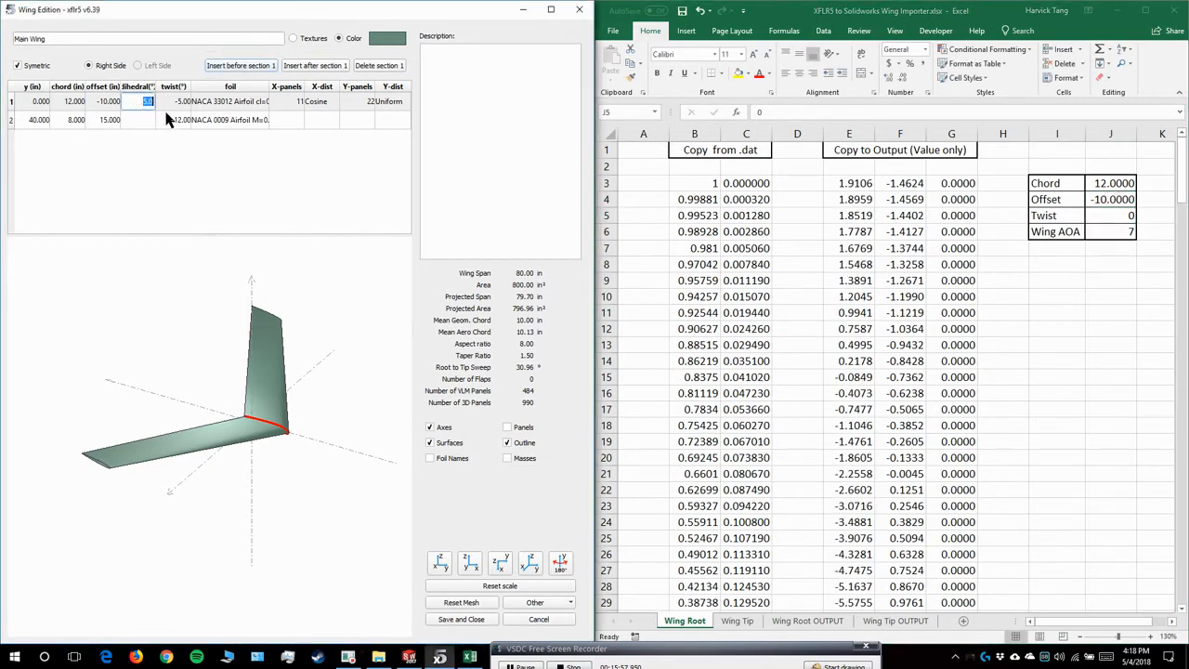
double_click(171, 105)
click(1114, 216)
text(-)
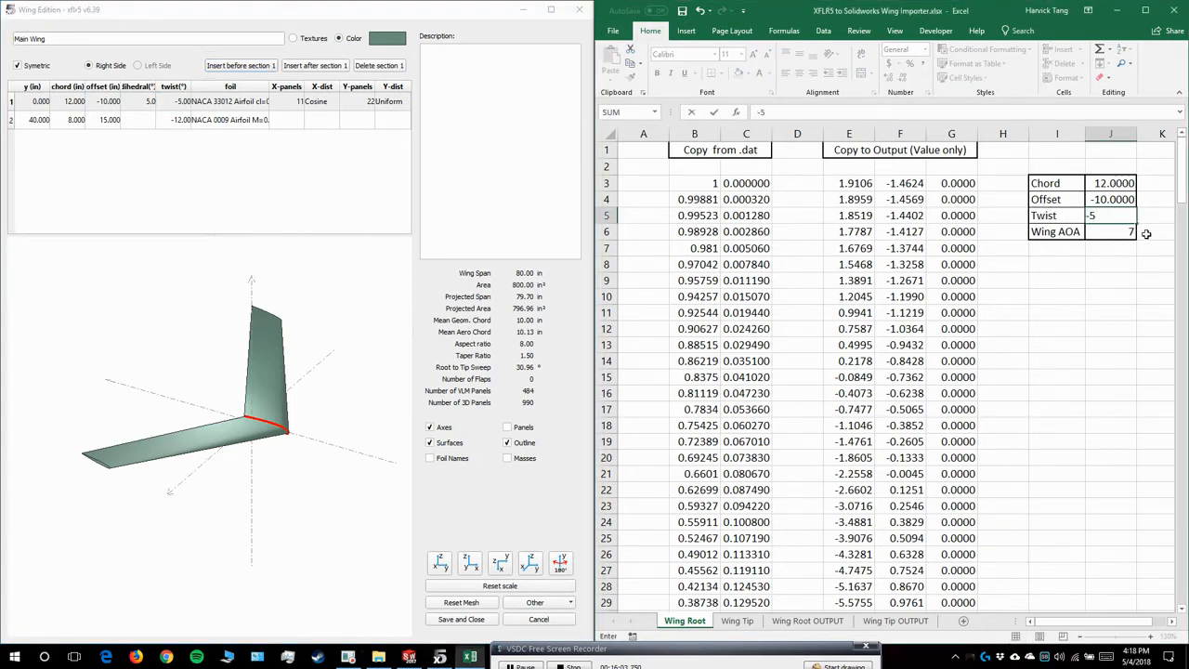
text(5)
key(Return)
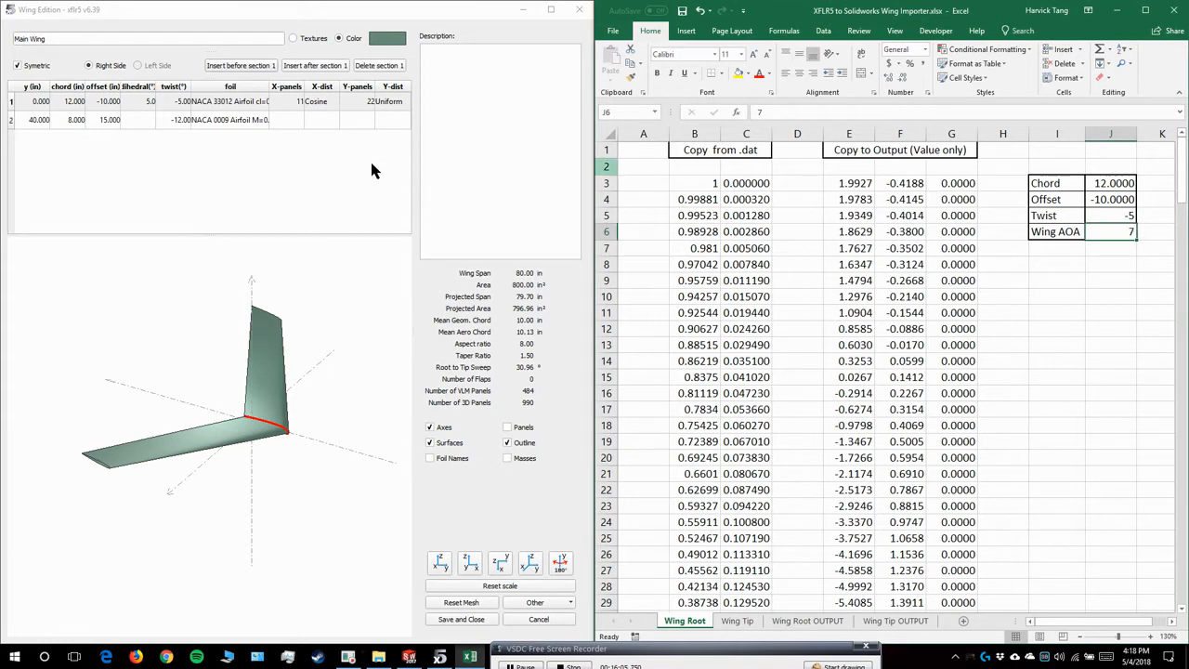
- Refer to the tip section in the xflr5 wing definition and set the chord on the Wing Tip sheet to 8
click(344, 196)
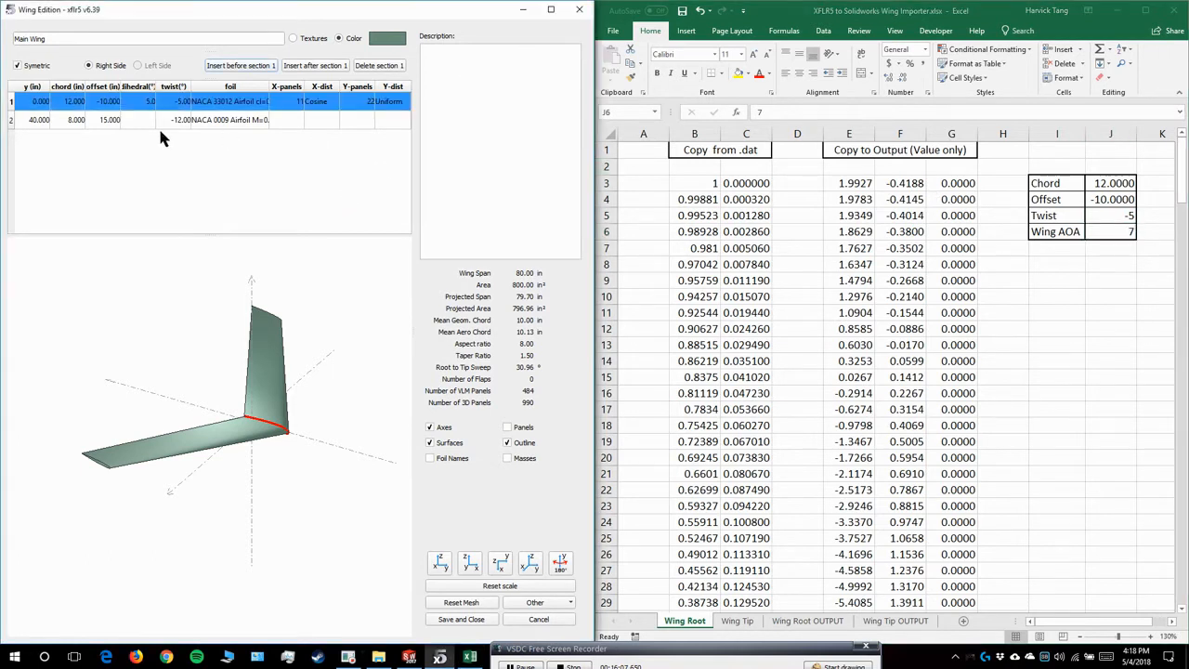
double_click(35, 120)
click(737, 621)
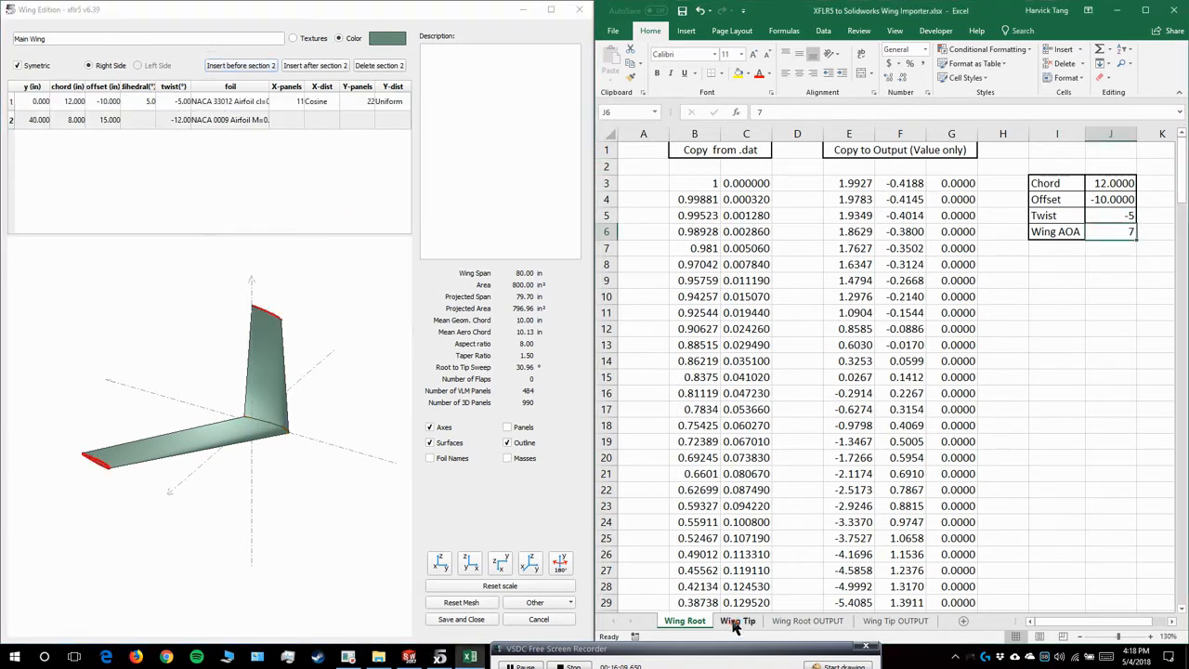
click(738, 621)
click(35, 120)
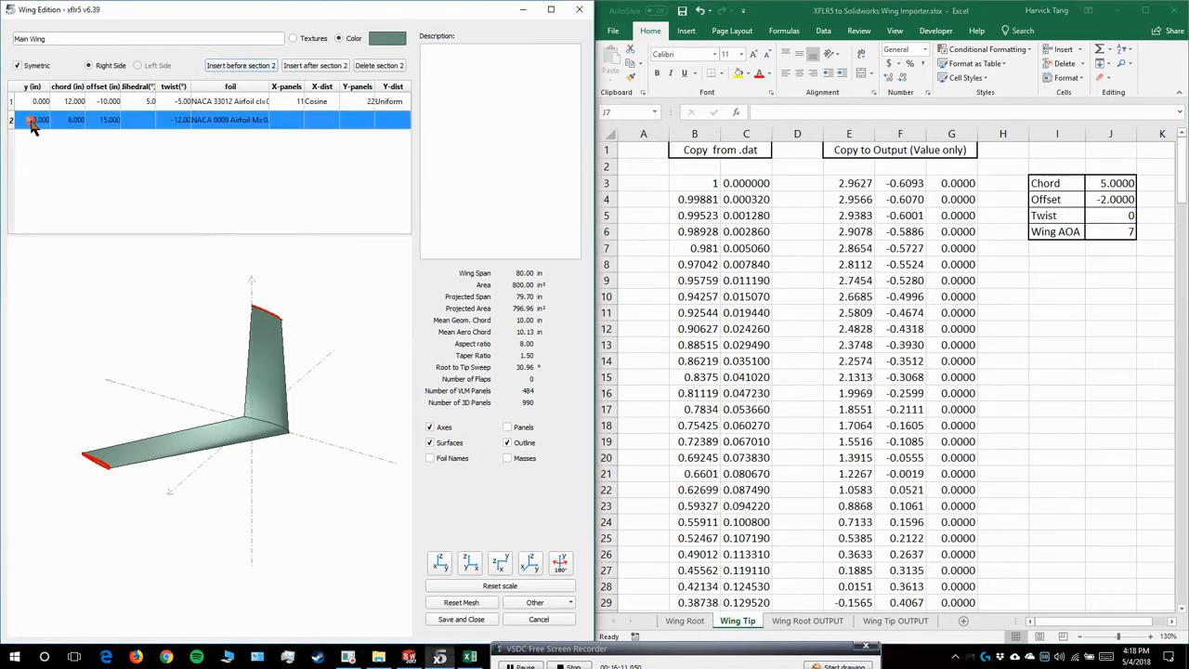
click(1104, 184)
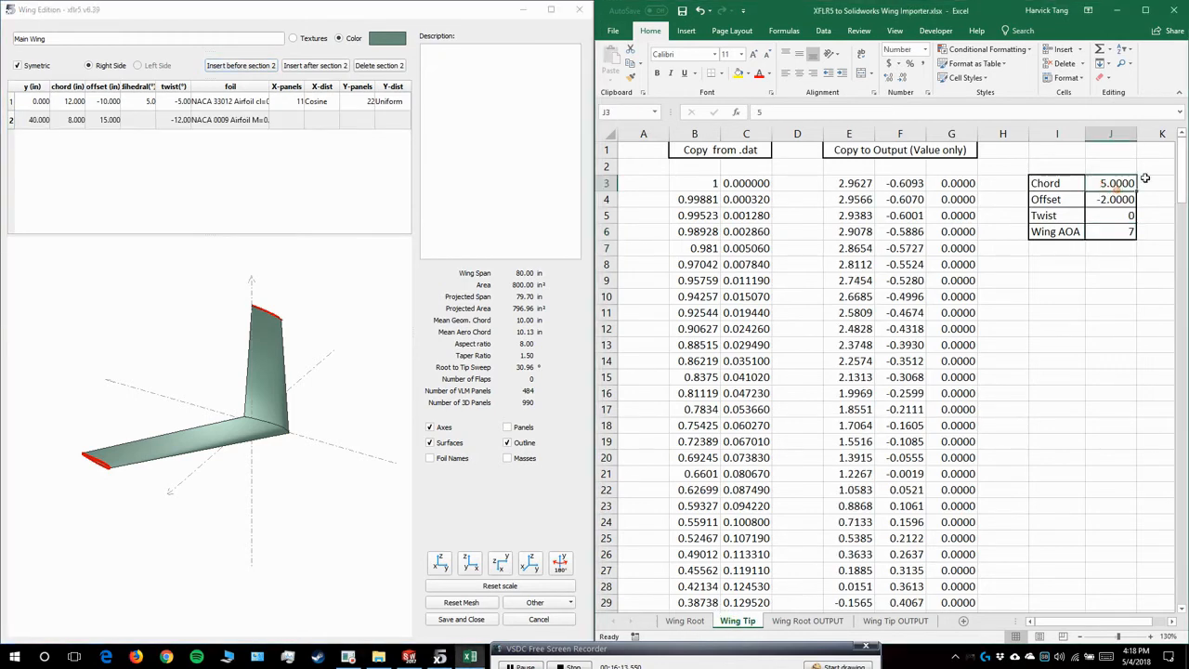
text(8)
key(Return)
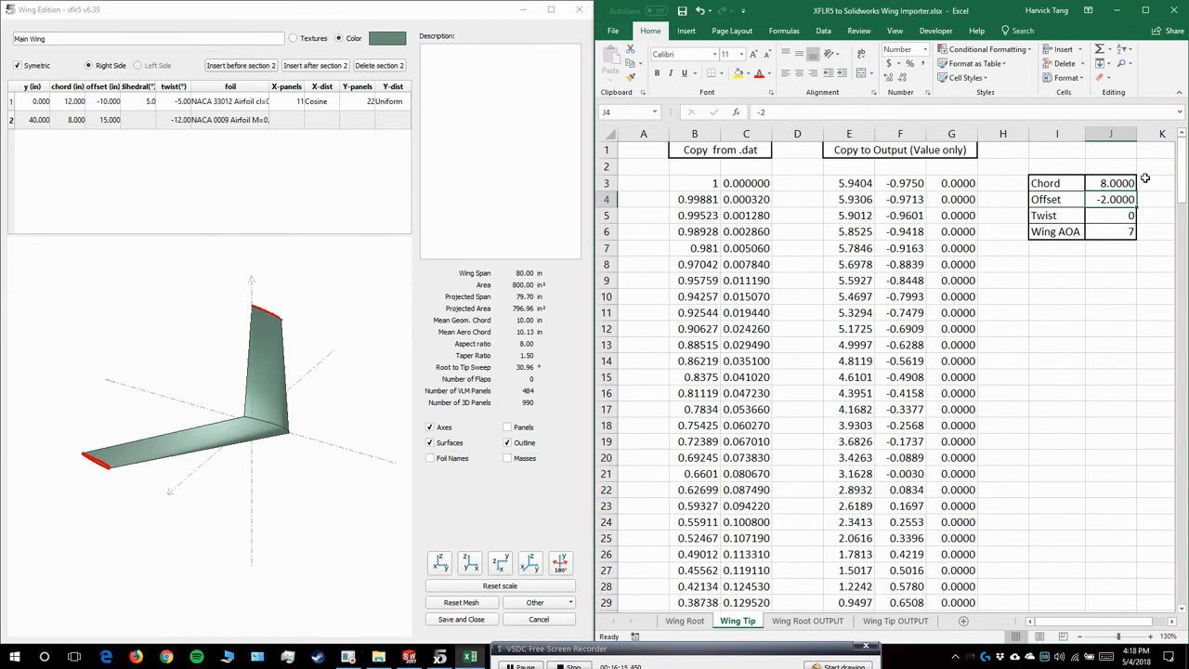
- Set the offset to 15 and the twist to -12 on the Wing Tip sheet
text(15)
key(Return)
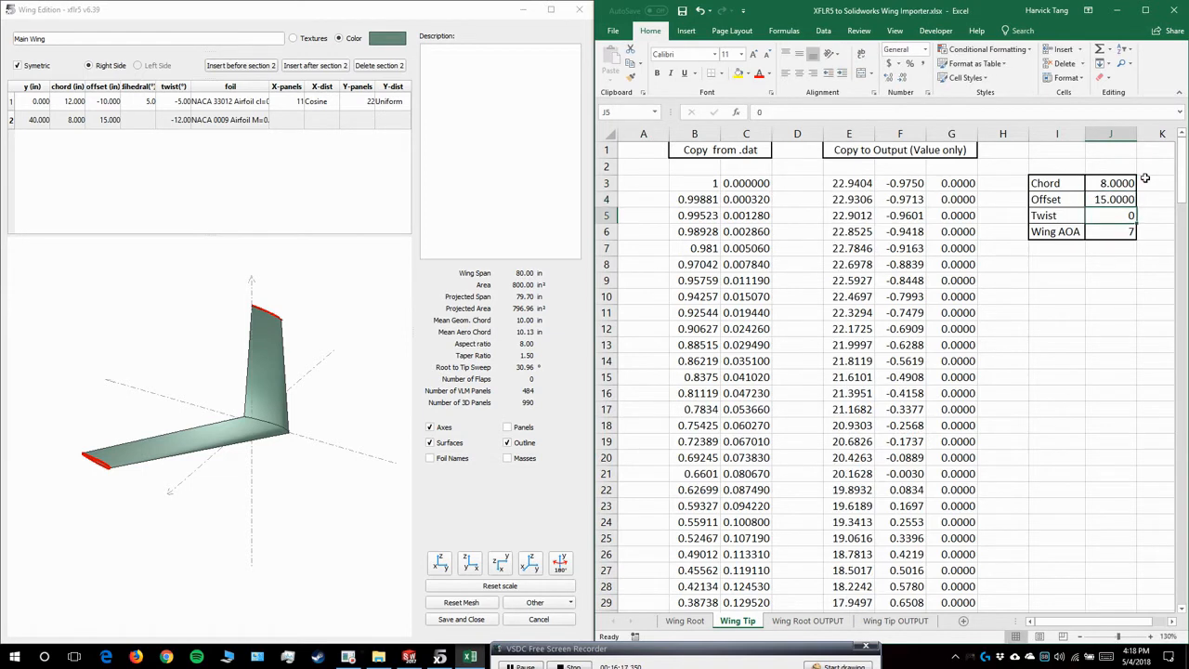
text(-12)
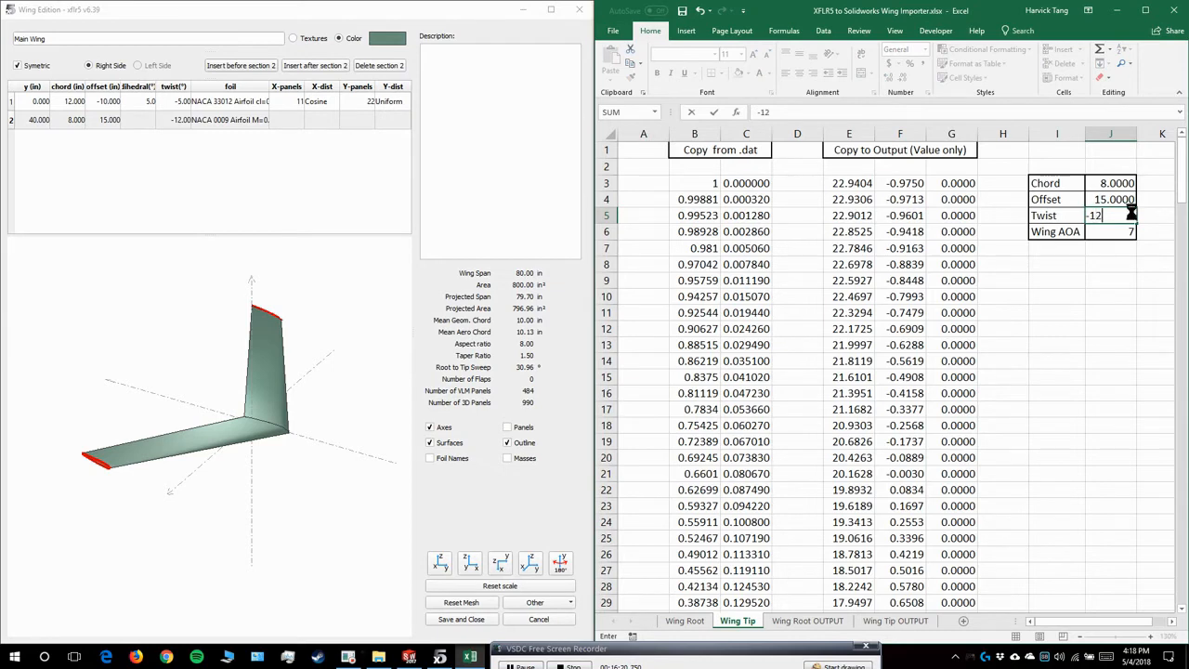
key(Return)
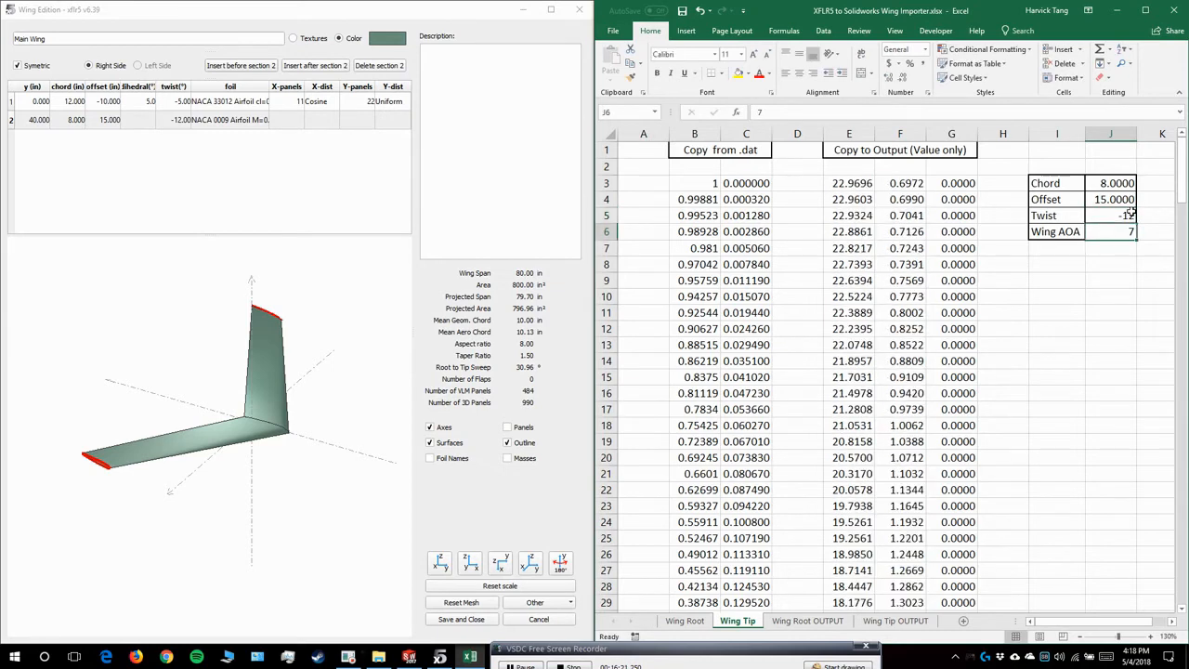
- Open the NACA 0009 airfoil .dat file from the New folder in Excel and dock it beside the importer workbook
click(685, 620)
click(704, 185)
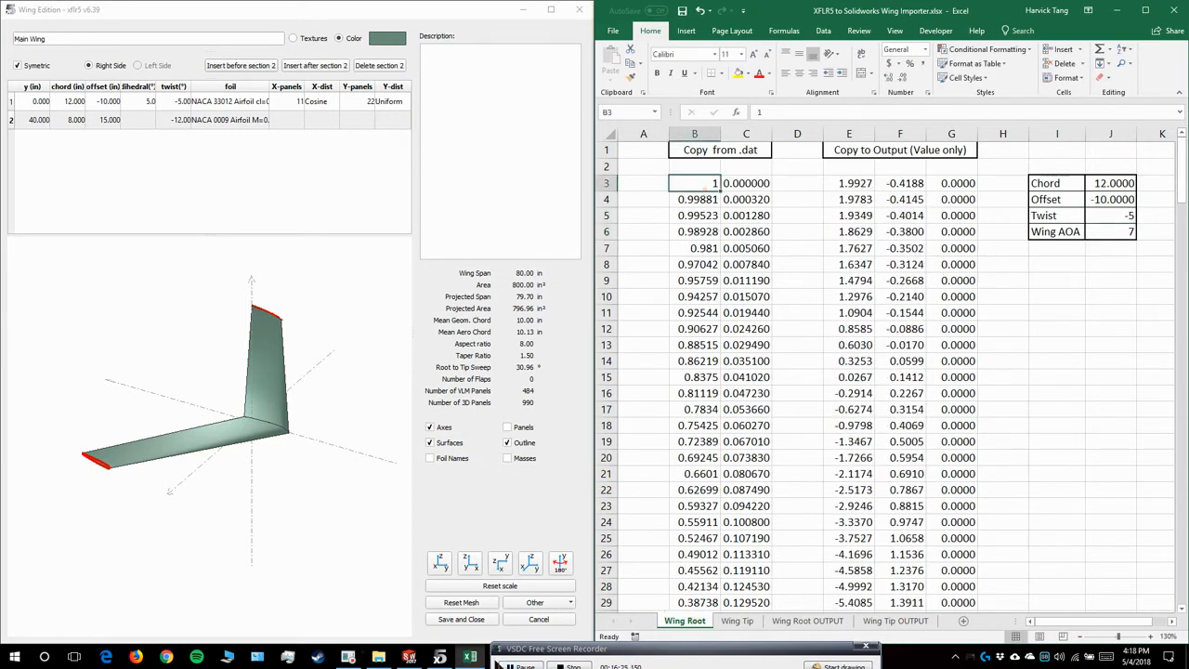
click(378, 657)
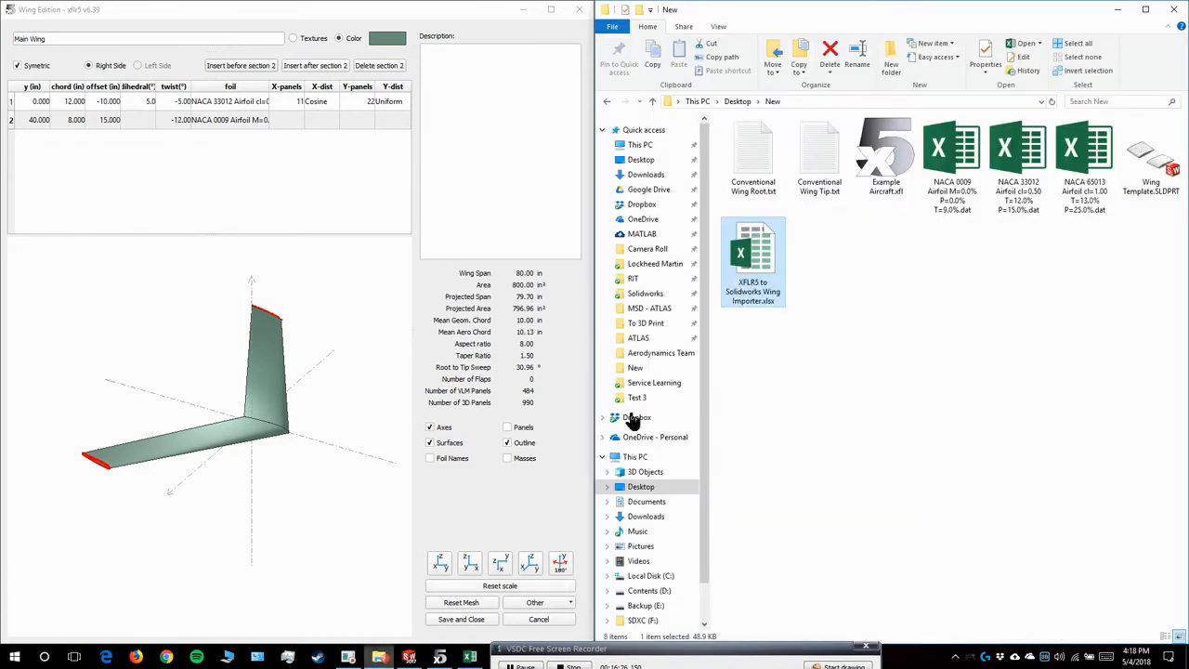
click(964, 193)
double_click(967, 194)
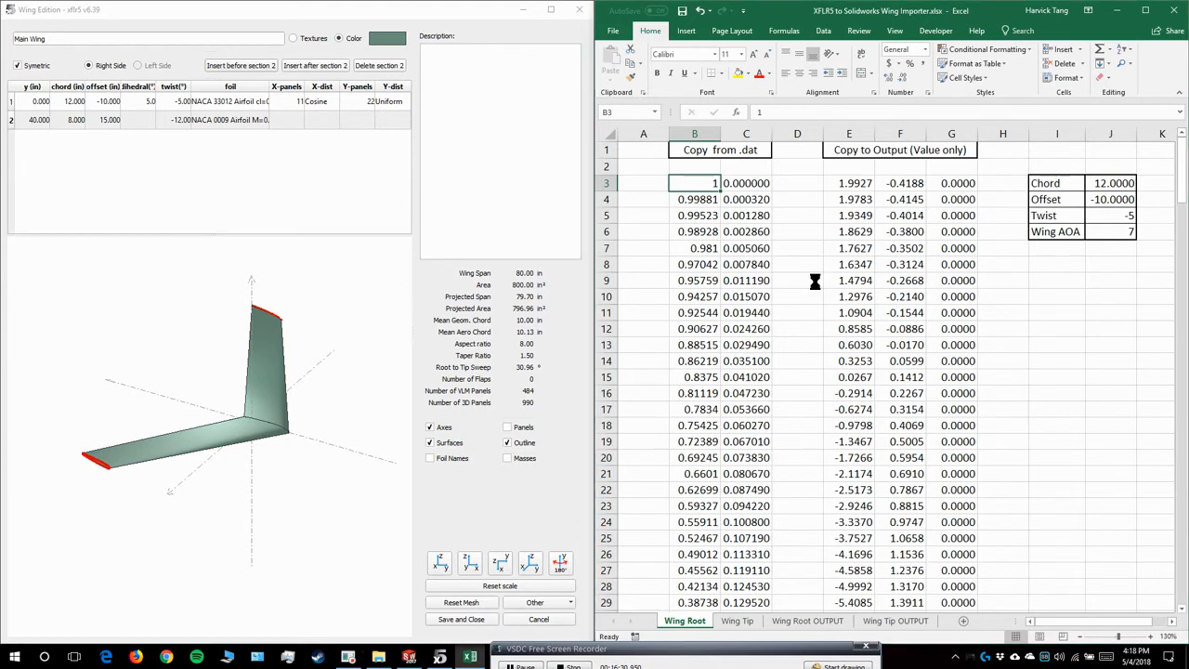
key(super+Left)
- Copy the NACA 0009 coordinate column into the Wing Tip sheet from cell B2 and delete the pasted airfoil title
click(41, 155)
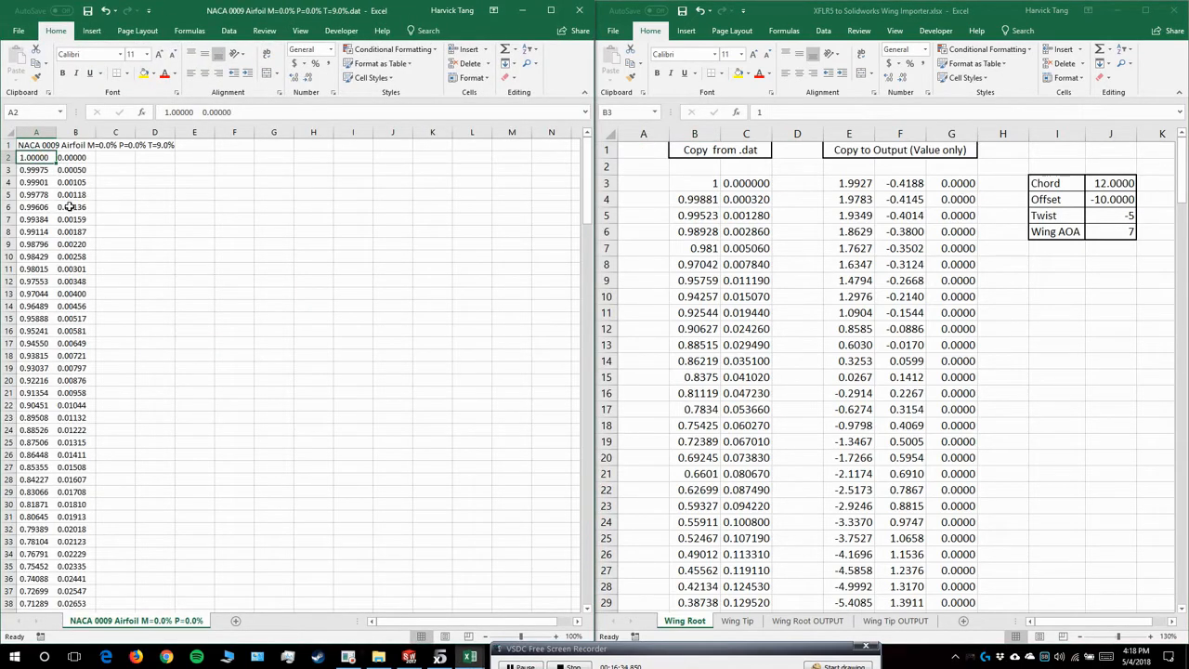
key(ctrl+c)
click(737, 621)
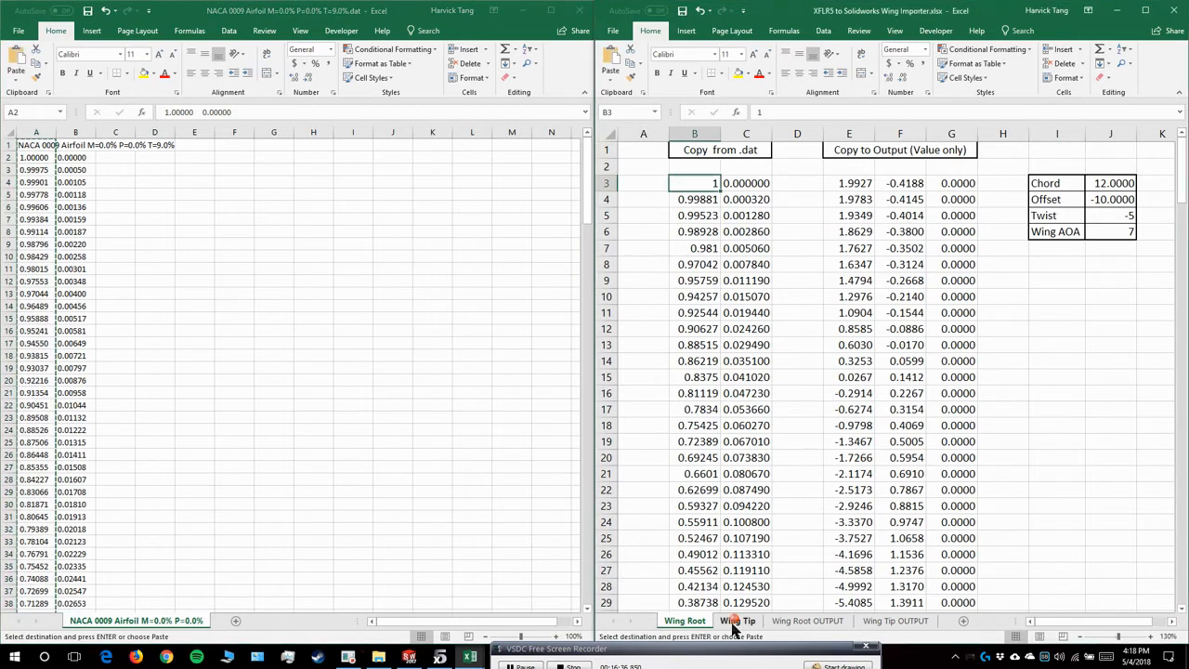
click(698, 183)
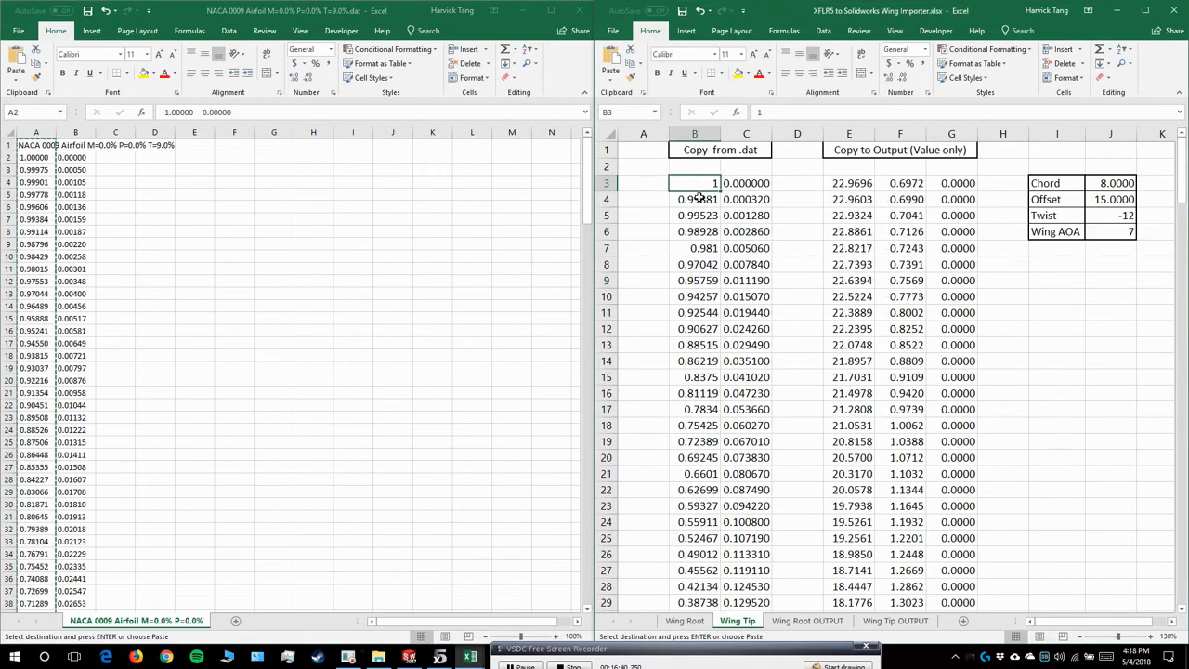
click(699, 173)
key(ctrl+v)
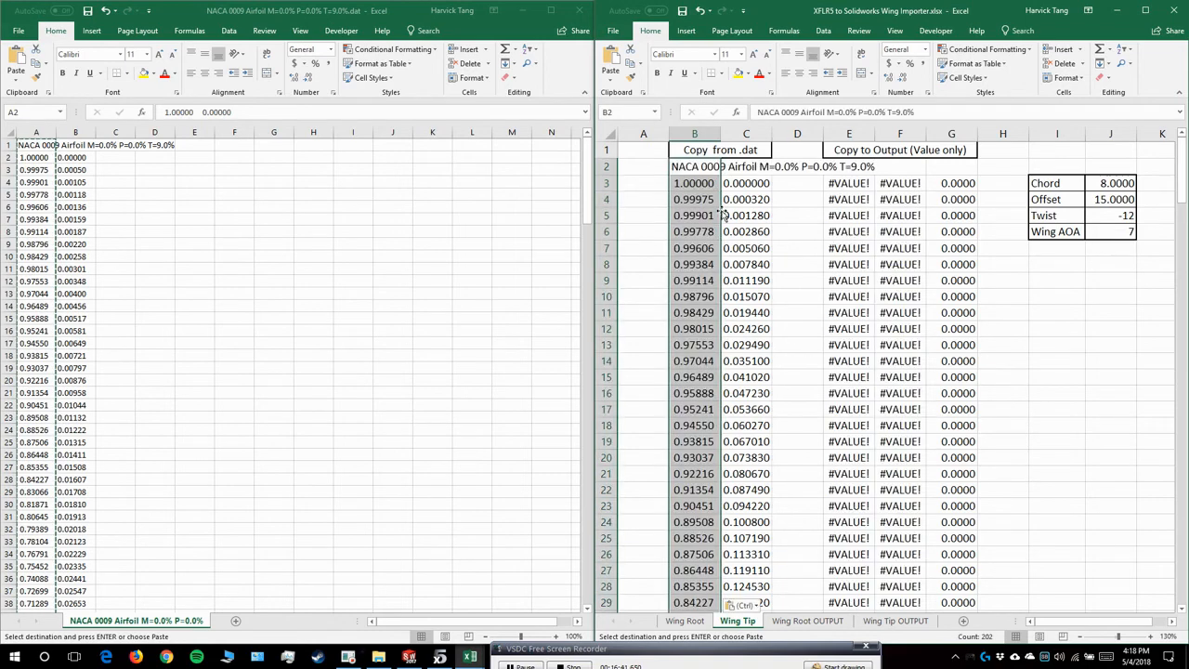
click(697, 167)
key(Delete)
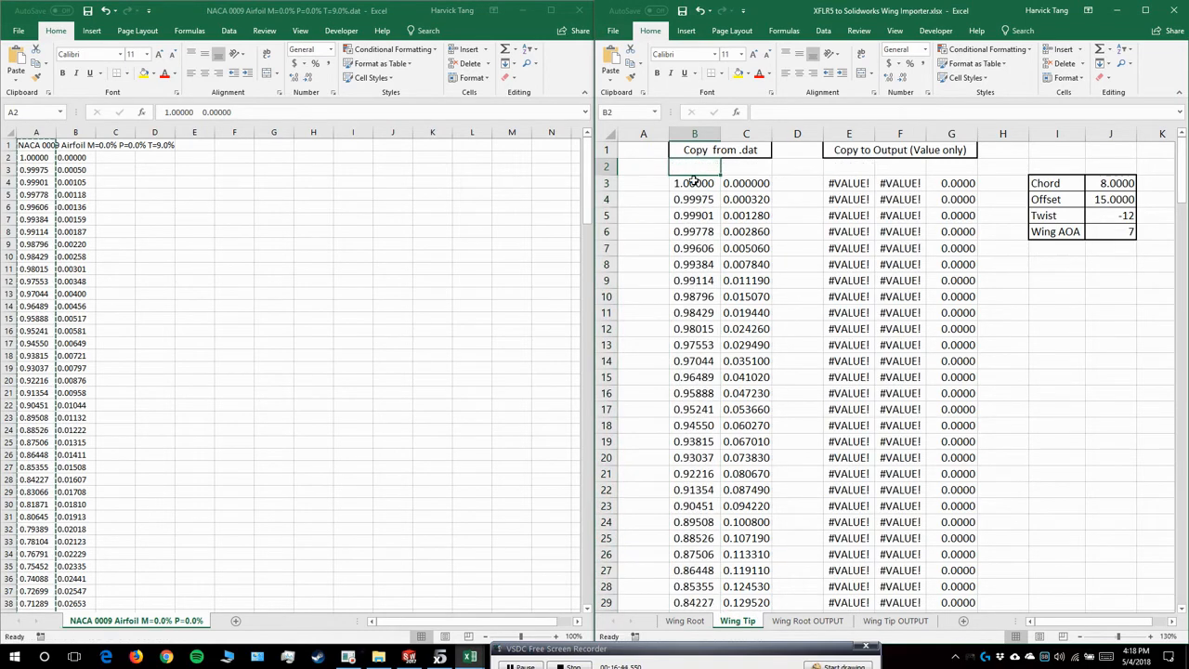
- Split the pasted data in B3:B203 with Text to Columns, delimited by space only, skipping the empty first column and replacing the existing data
click(694, 181)
scroll(697, 214, down, 20)
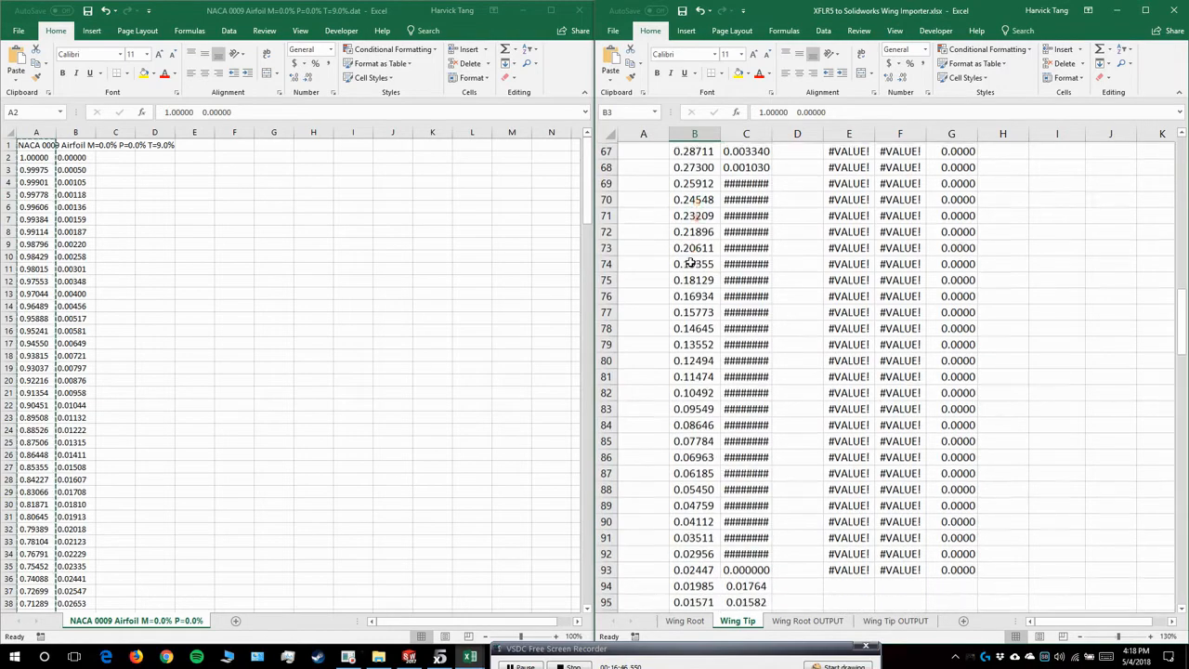
scroll(703, 296, down, 13)
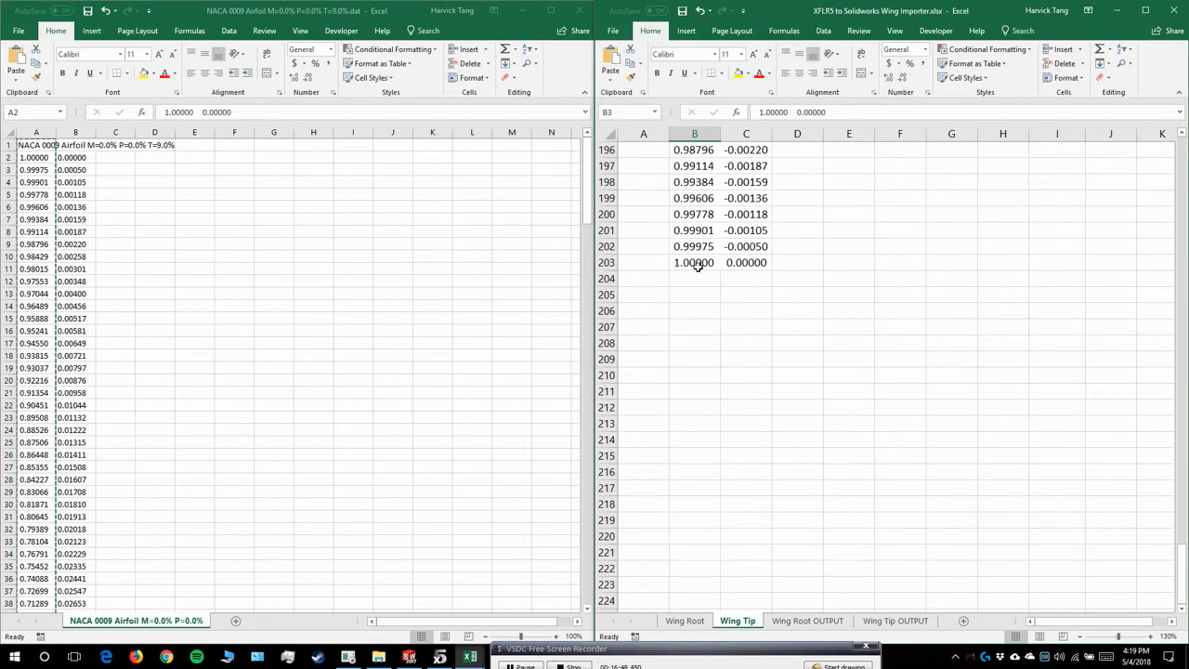
key(ctrl+shift+Down)
scroll(712, 310, up, 20)
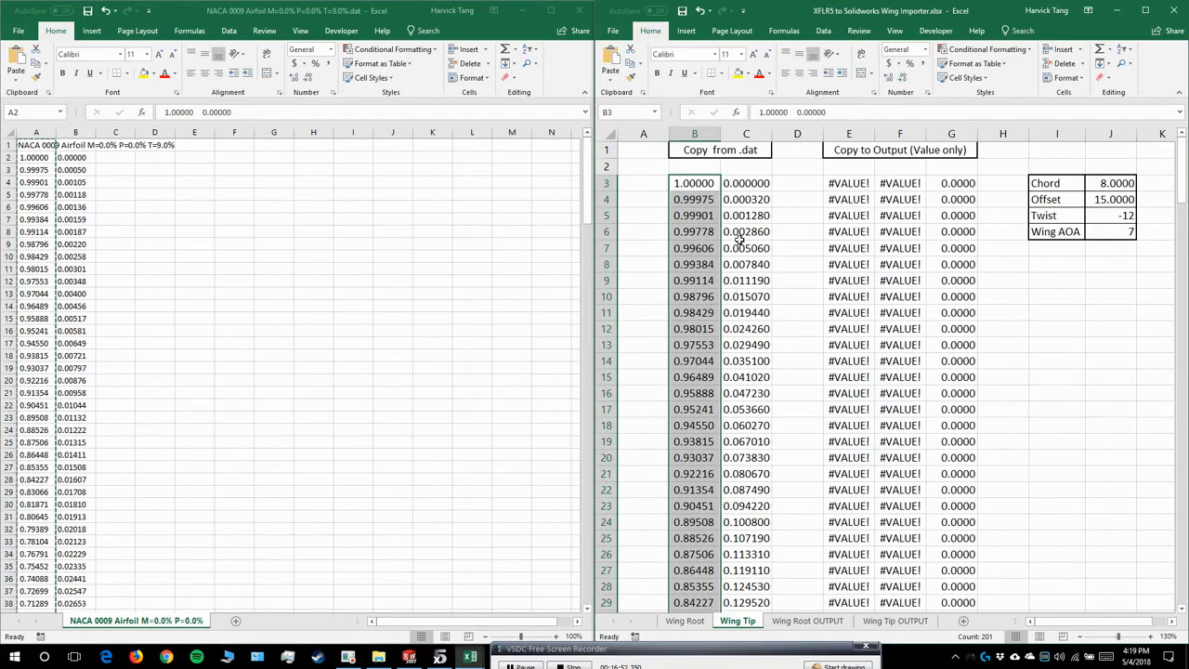
click(823, 31)
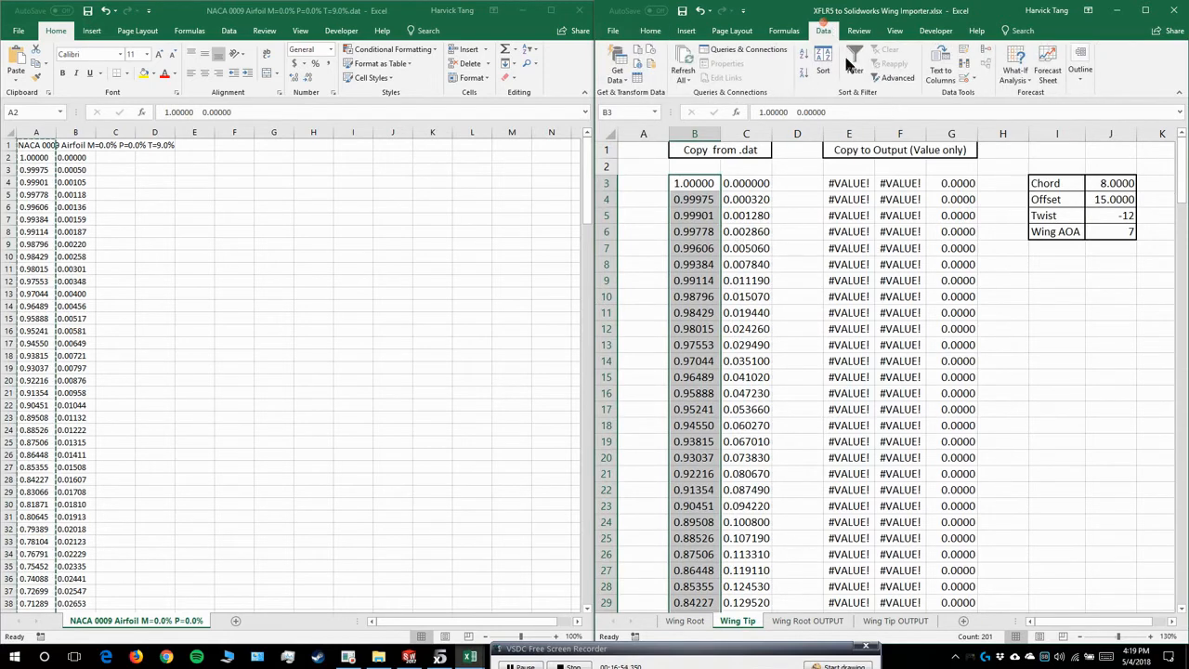
click(940, 66)
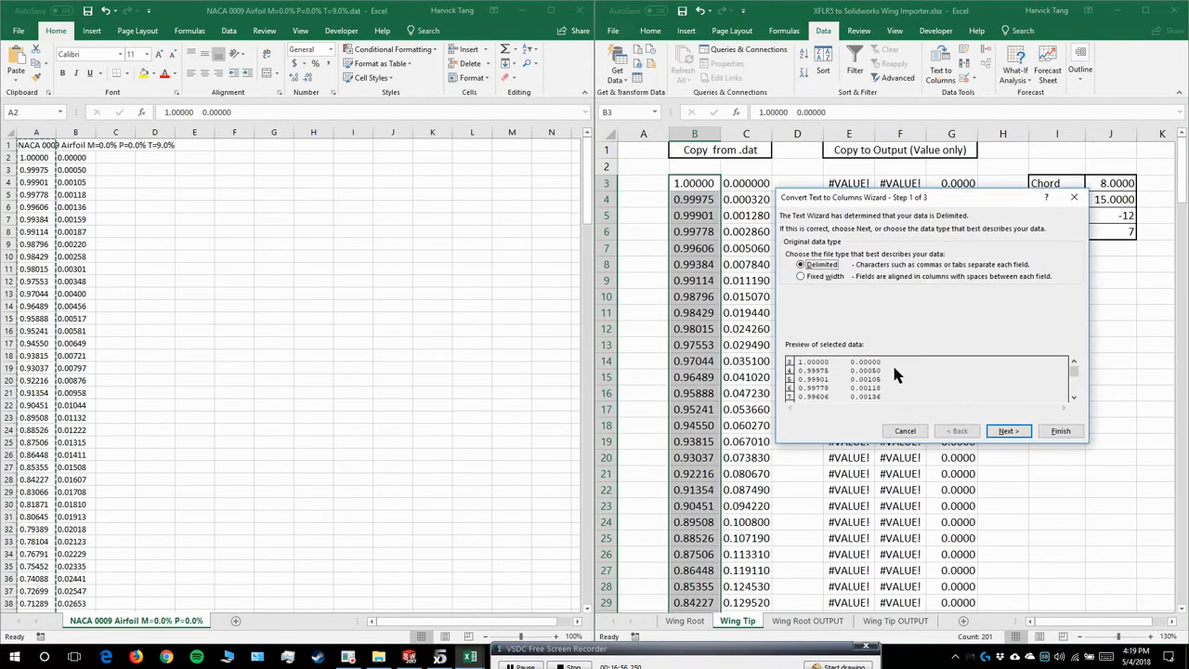
click(1008, 431)
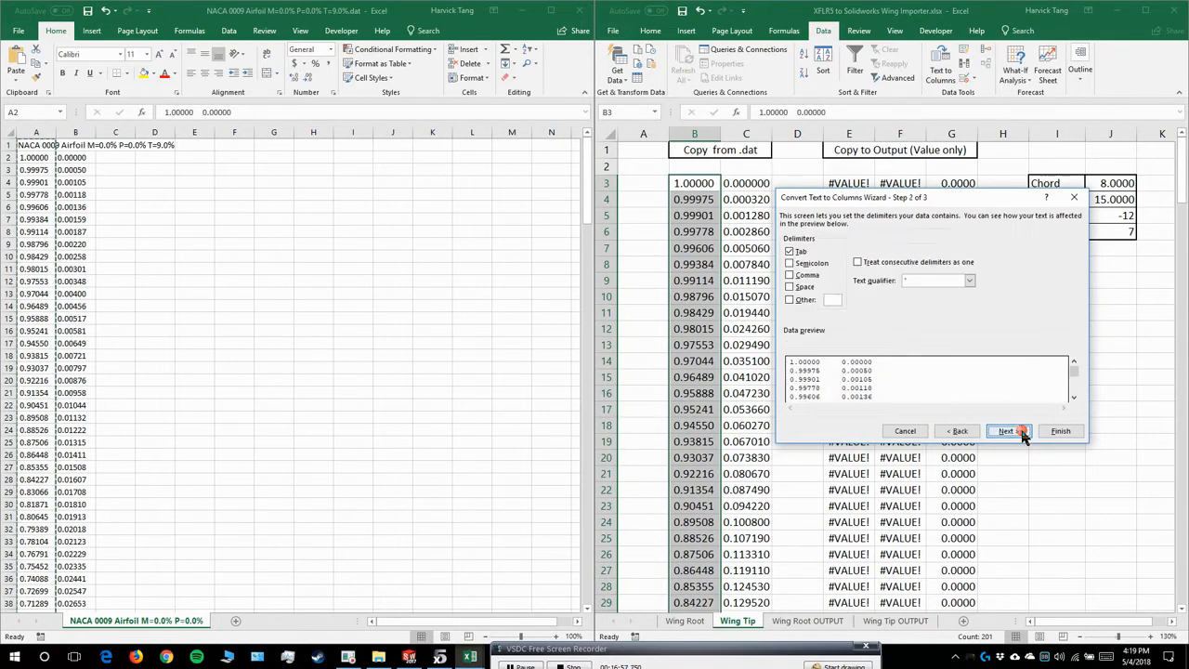
click(797, 254)
click(801, 288)
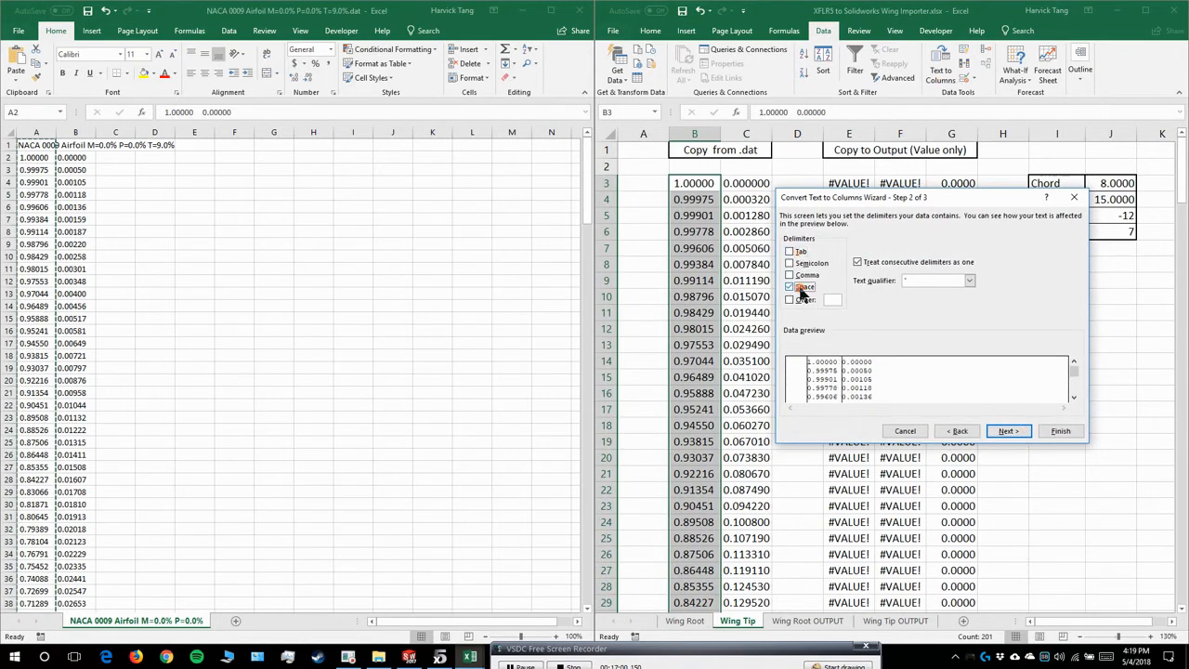
click(993, 431)
click(810, 282)
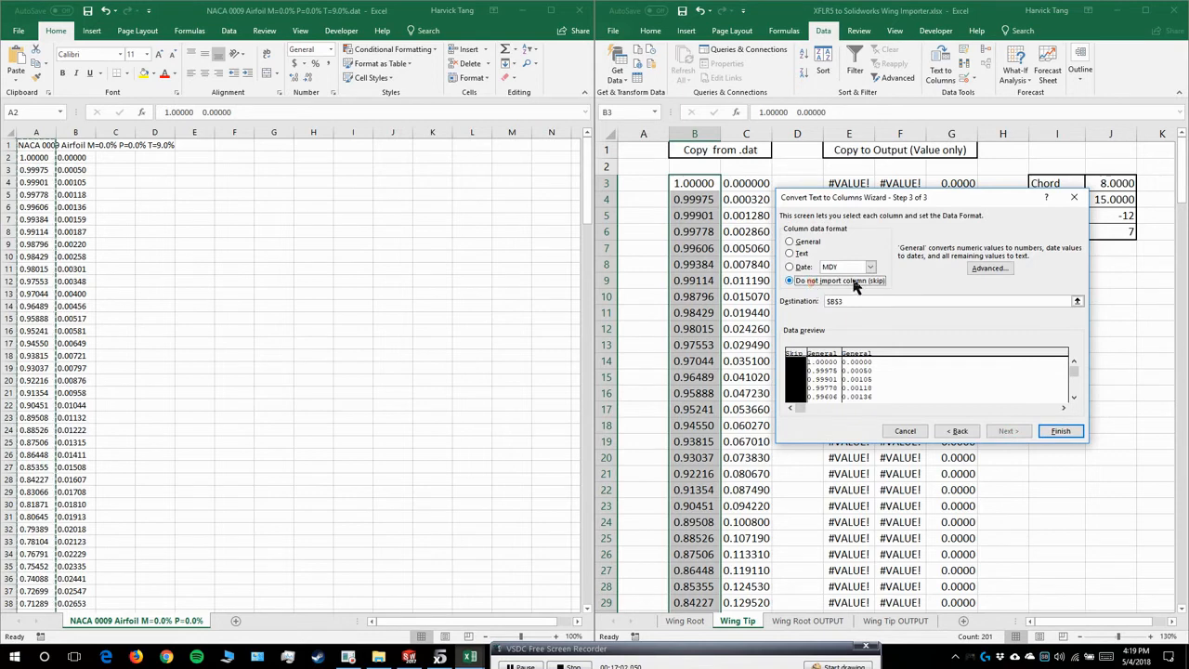
click(1063, 434)
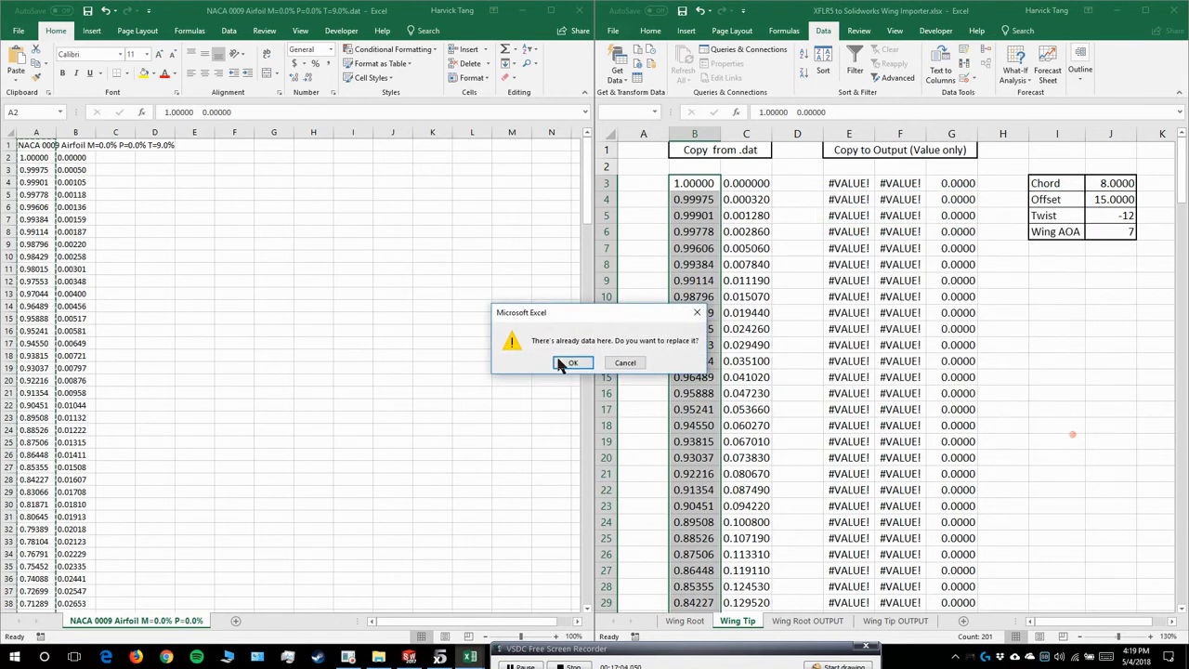
click(573, 364)
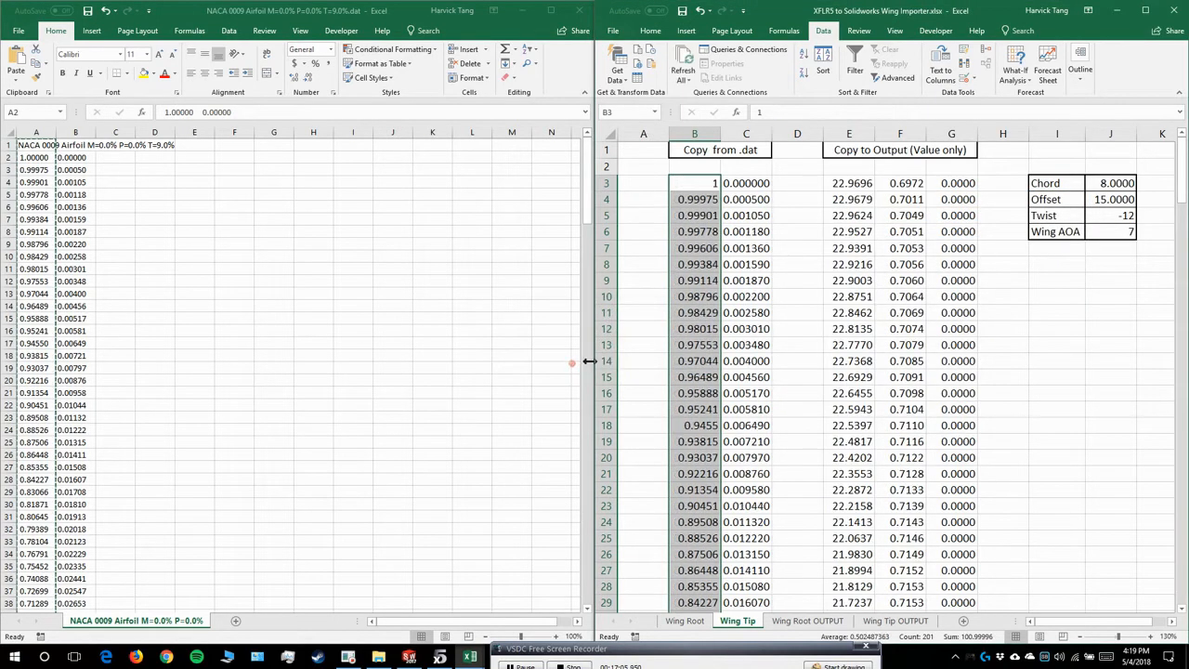
- Extend the output formulas in E93:G93 on the Wing Tip sheet down to row 203, the last airfoil coordinate row
click(848, 183)
scroll(910, 379, down, 20)
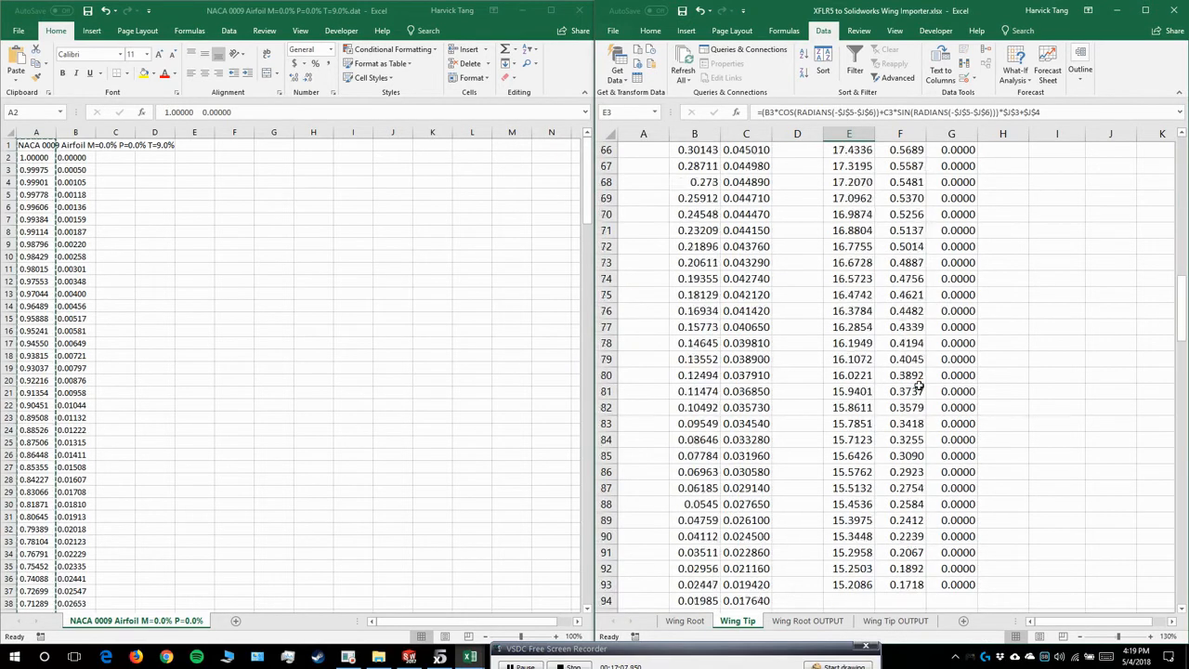
drag(846, 263, 957, 263)
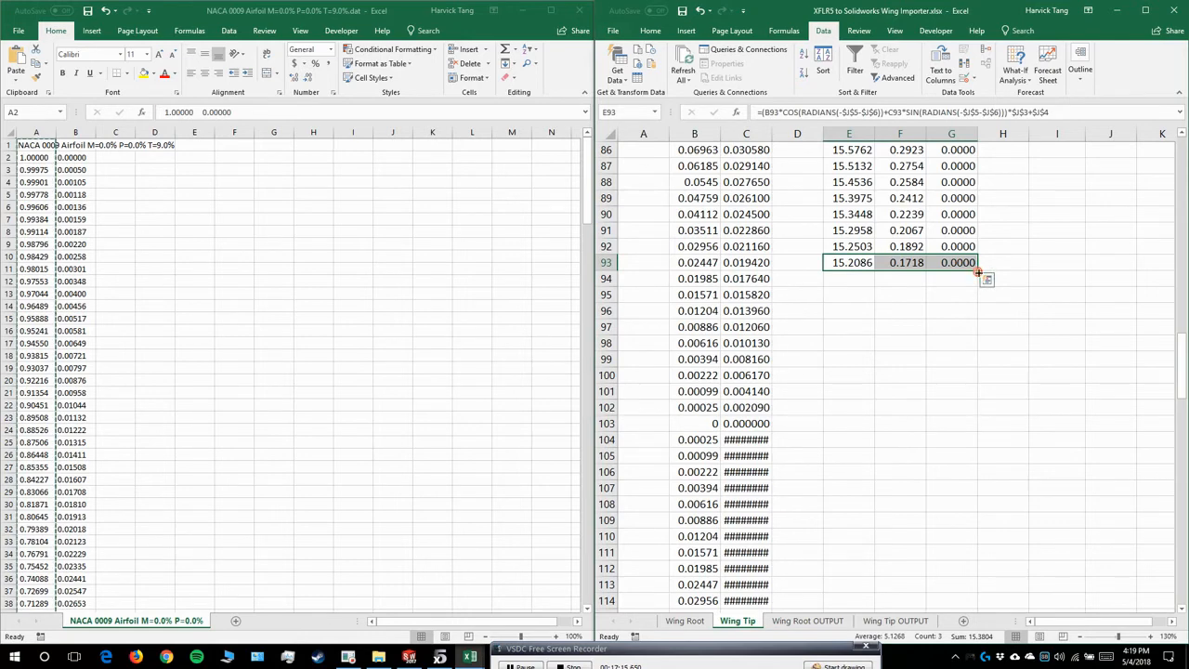
scroll(966, 267, up, 20)
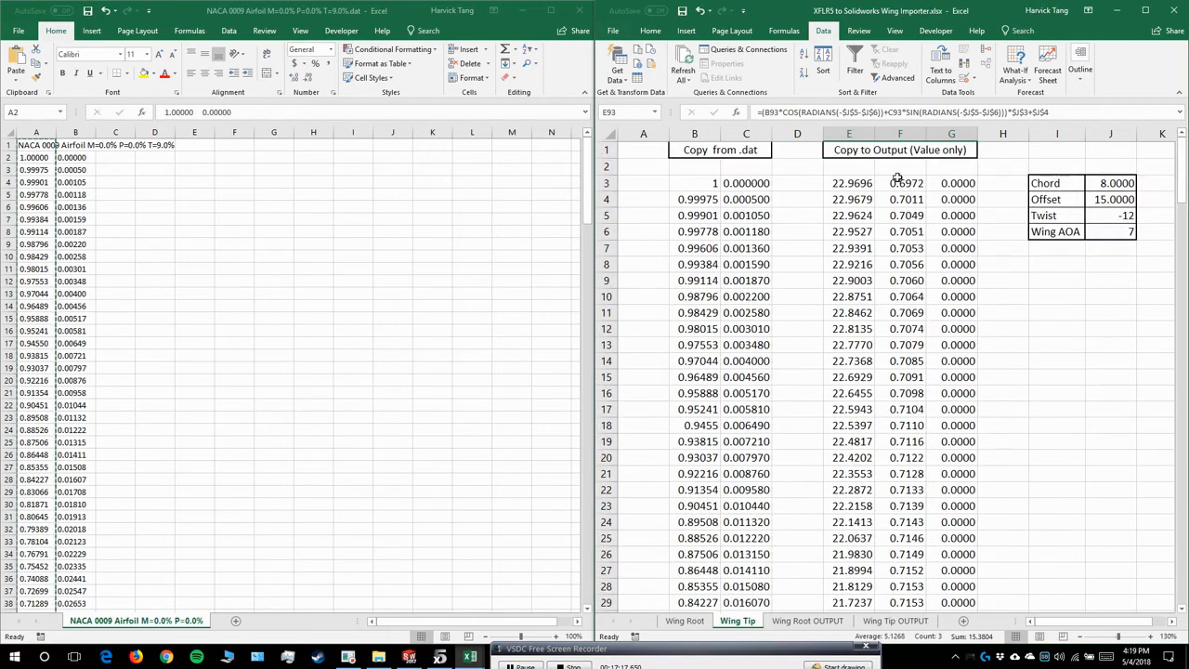
scroll(986, 295, down, 20)
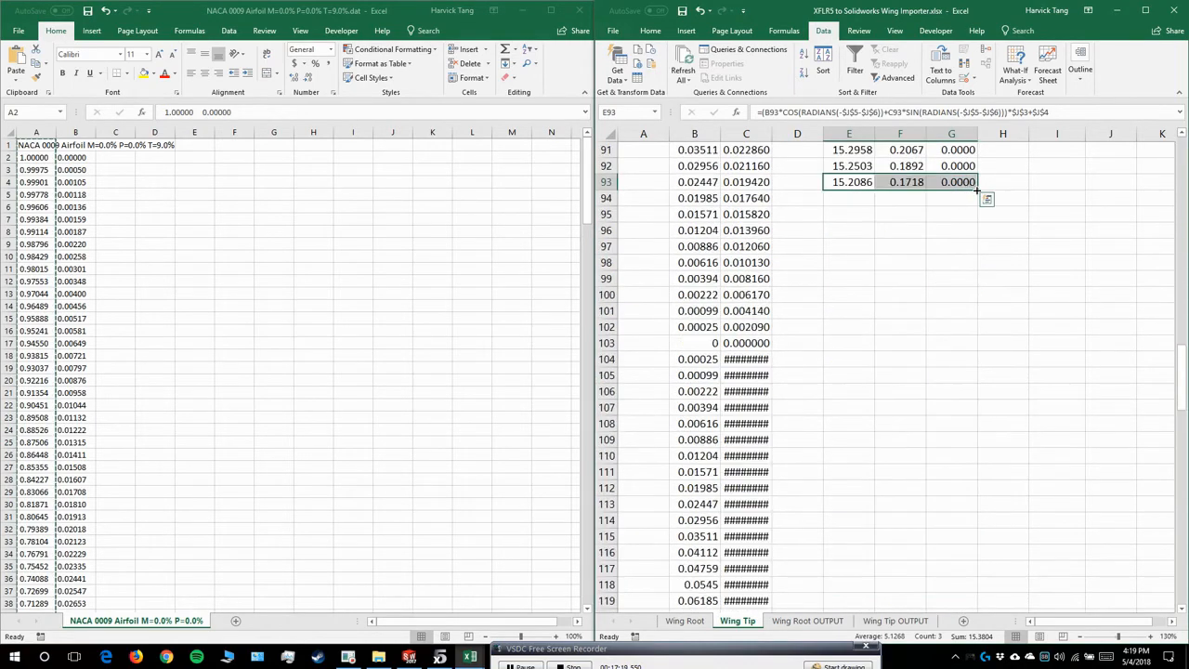
drag(976, 190, 958, 569)
scroll(928, 532, up, 15)
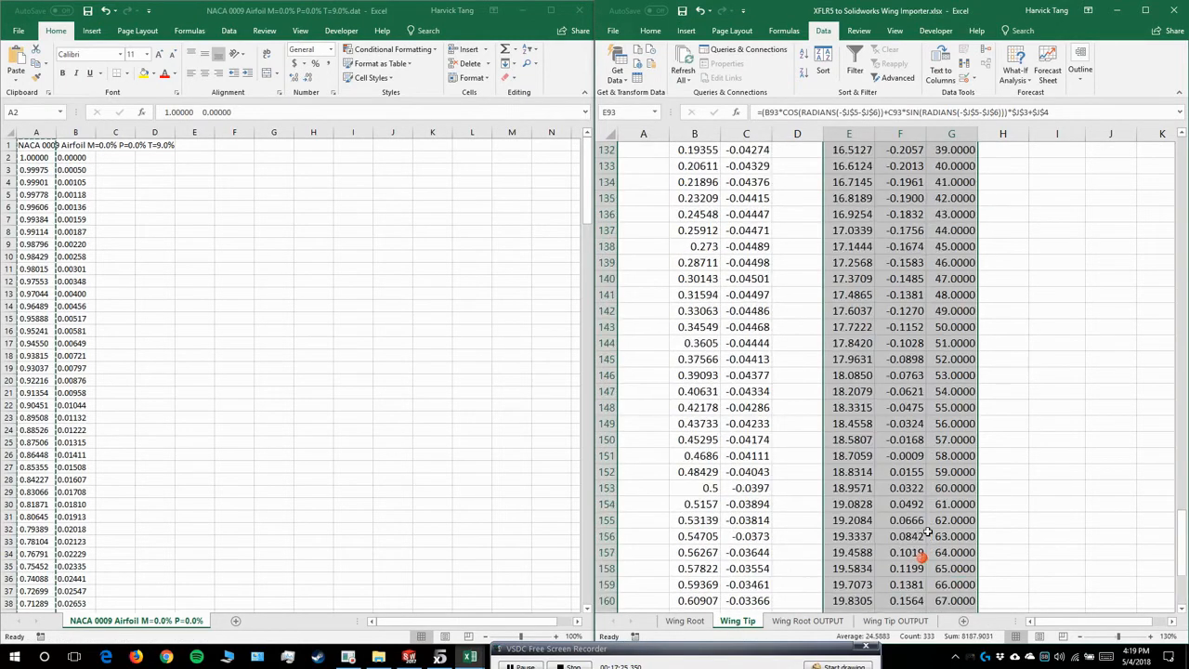
scroll(927, 531, up, 20)
click(641, 151)
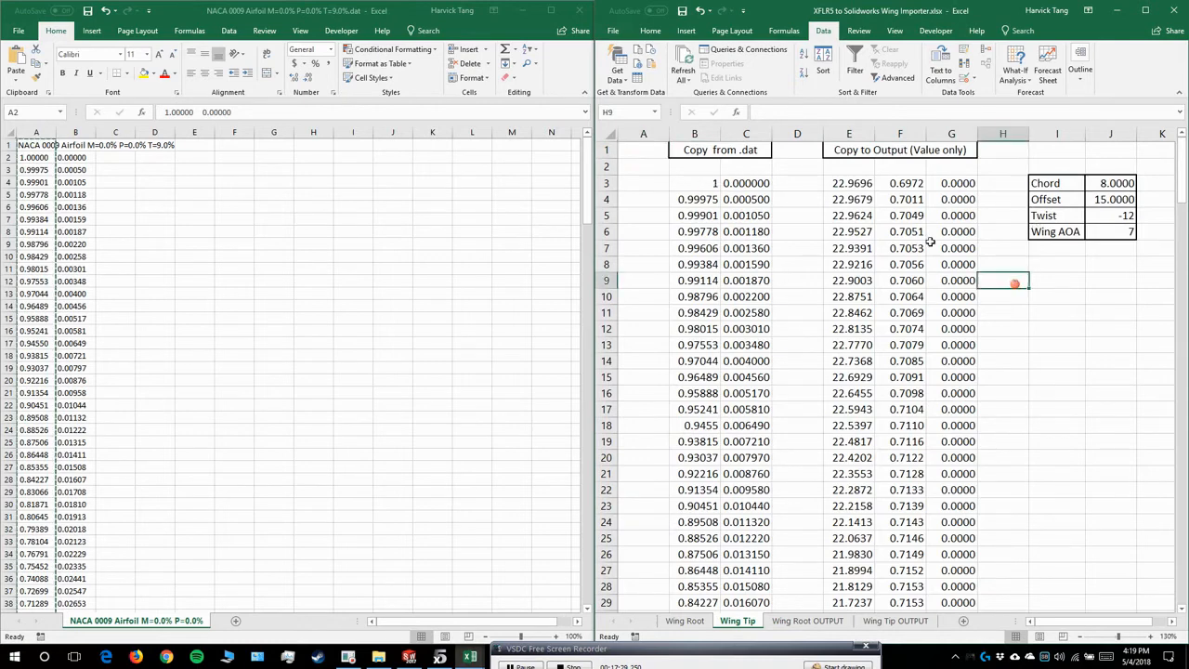
- Copy the calculated Wing Tip coordinates E3:G203 as values only into the Wing Tip OUTPUT sheet from cell A1, and save the workbook
click(871, 186)
click(906, 276)
key(ctrl+a)
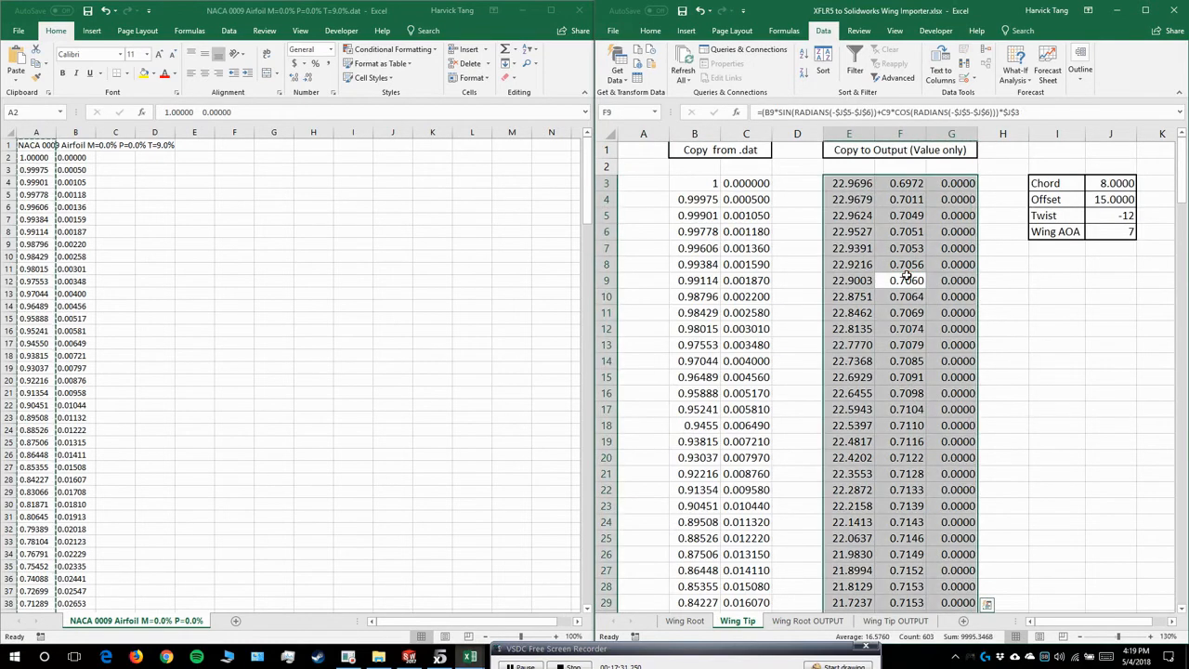
key(ctrl+c)
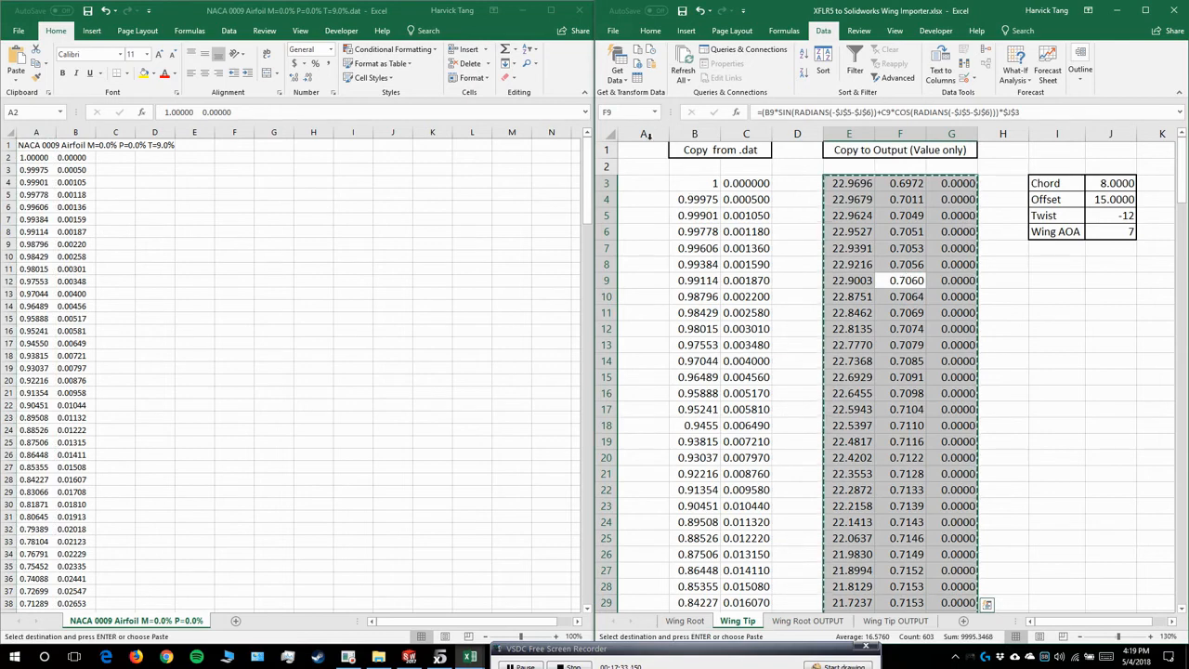
click(655, 150)
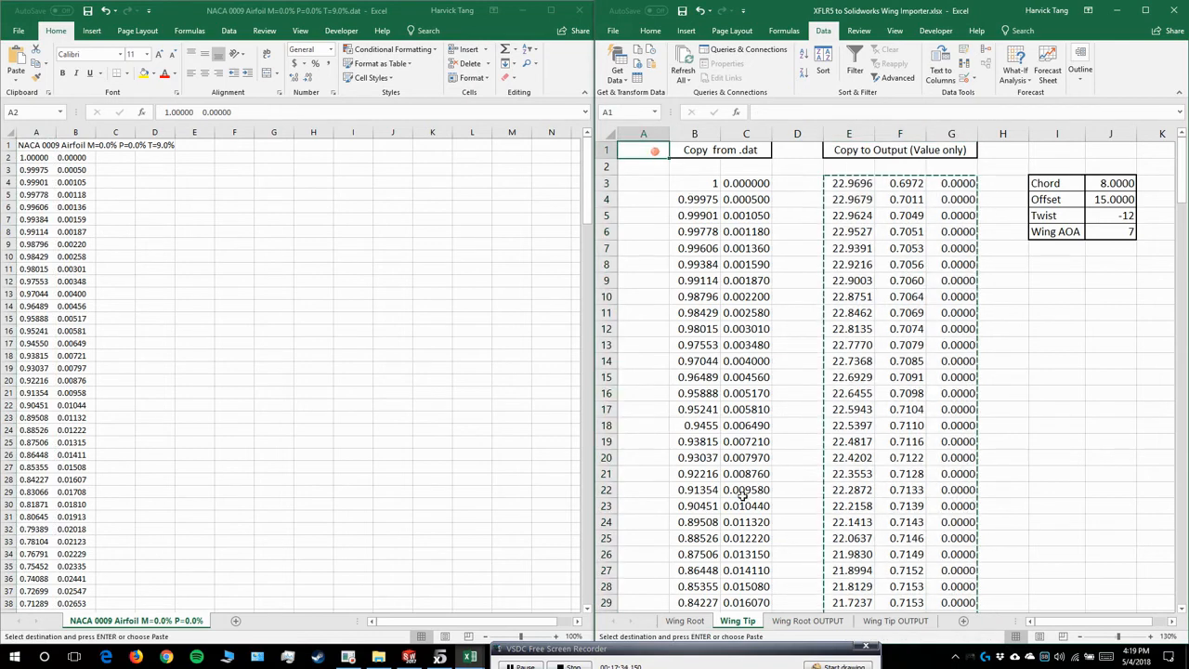
click(892, 621)
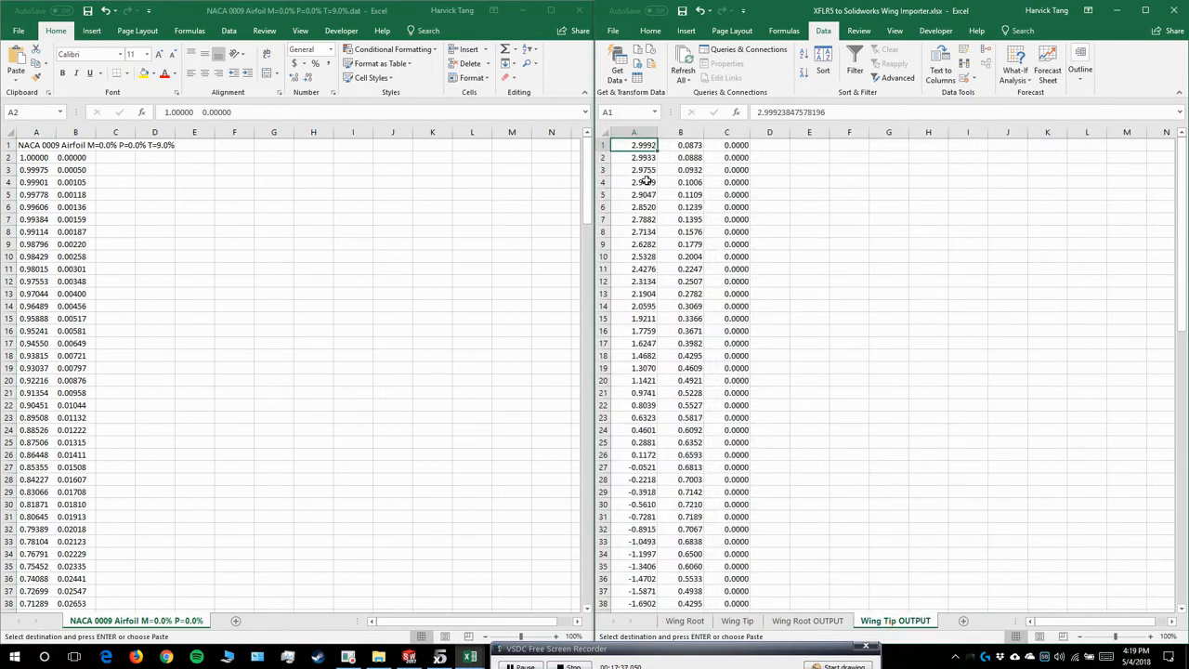
key(ctrl+v)
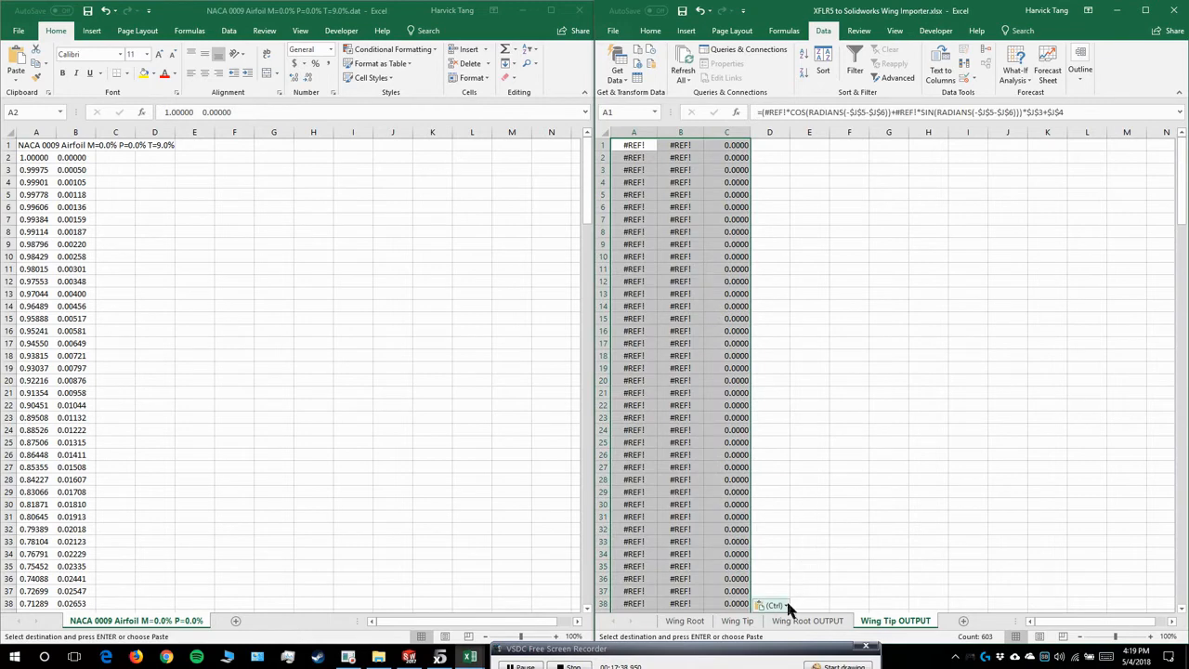
click(785, 605)
click(765, 558)
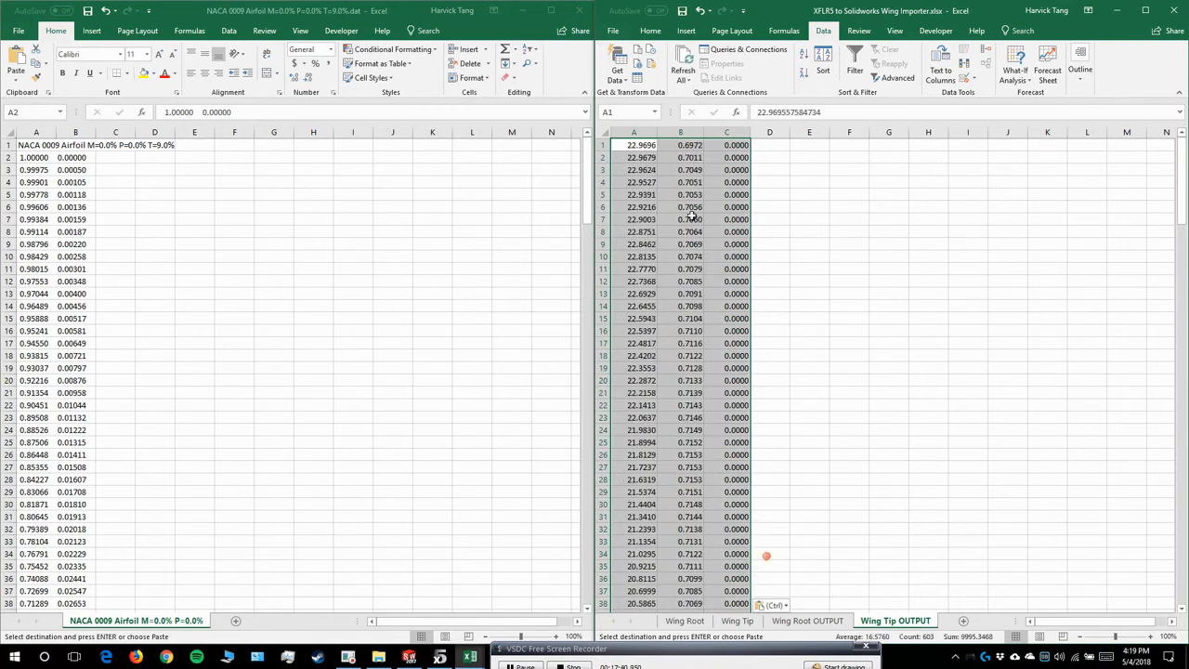
click(626, 144)
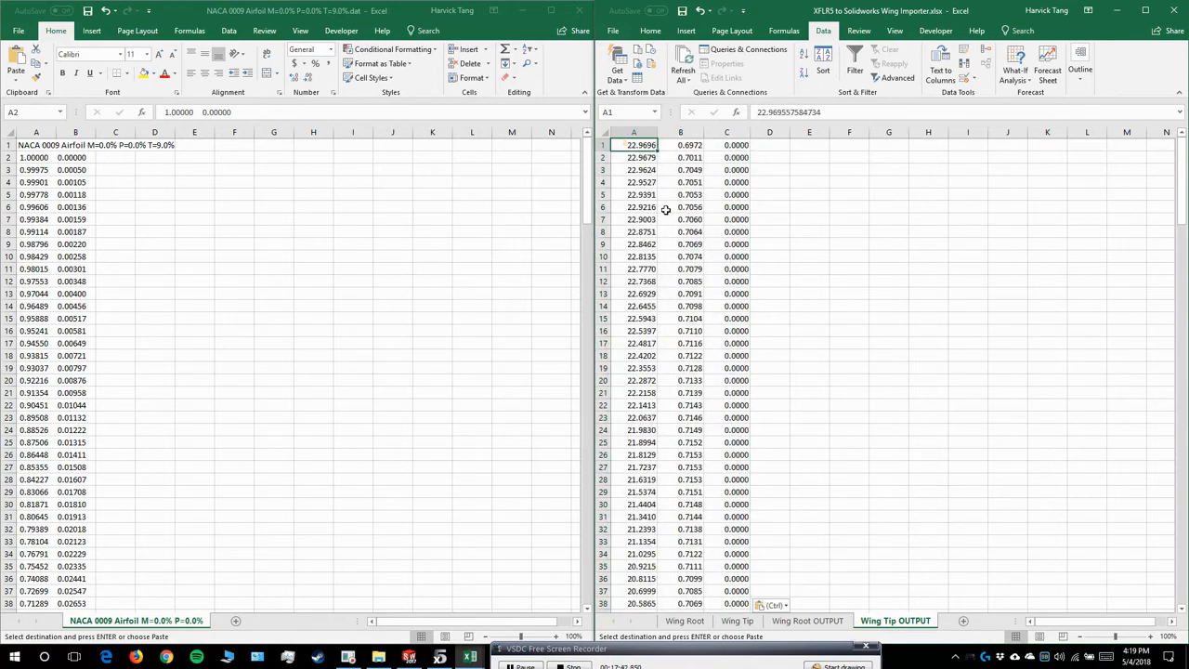
key(ctrl+s)
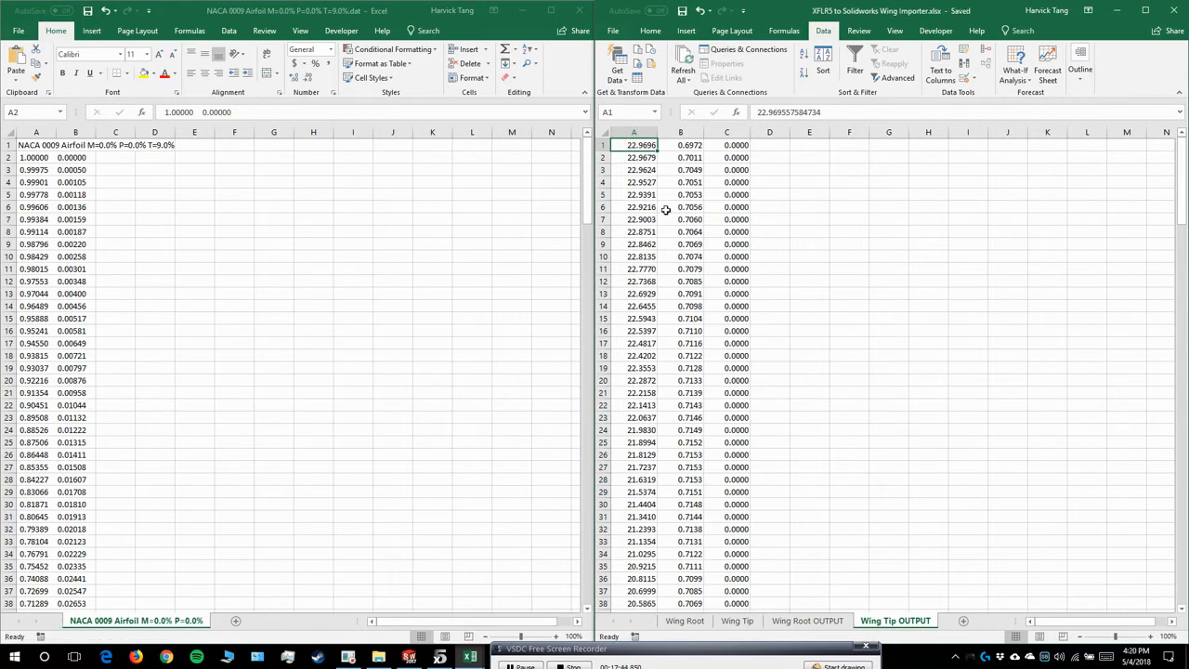
click(884, 257)
click(615, 33)
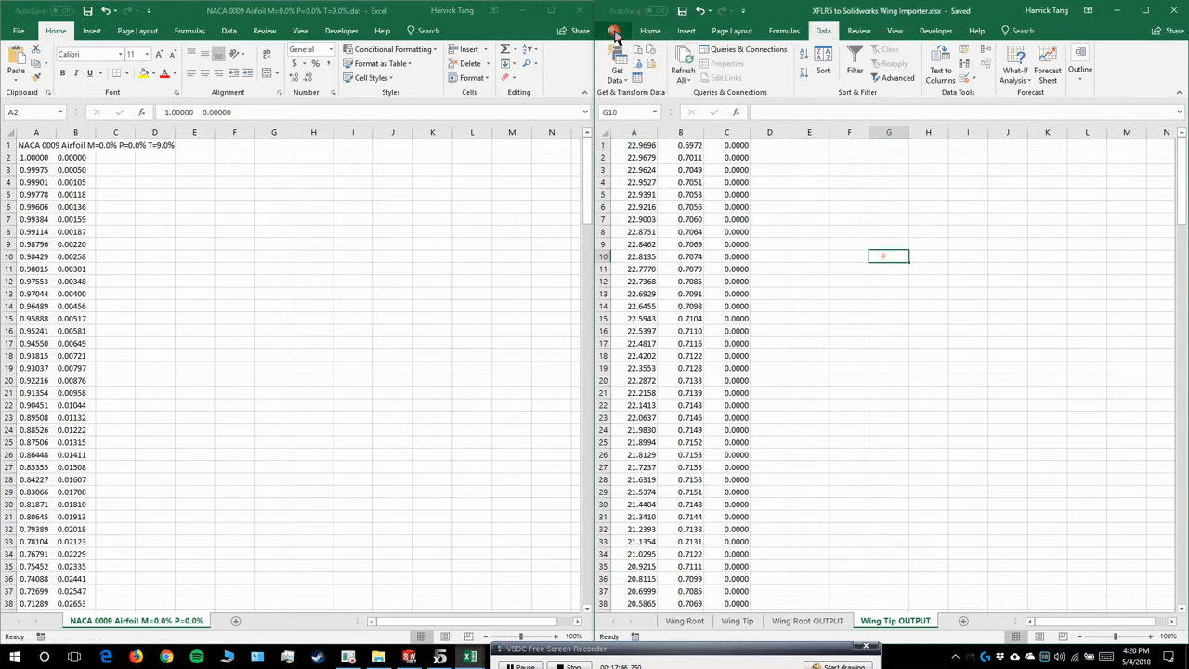
key(Escape)
click(634, 144)
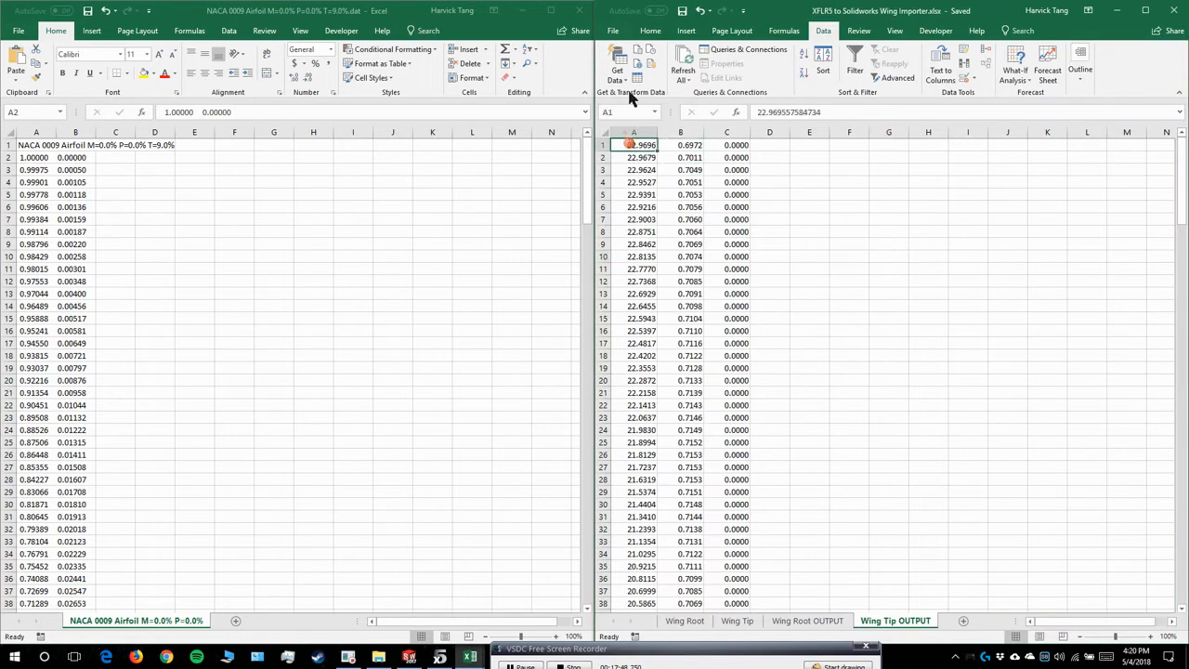
click(614, 30)
click(635, 158)
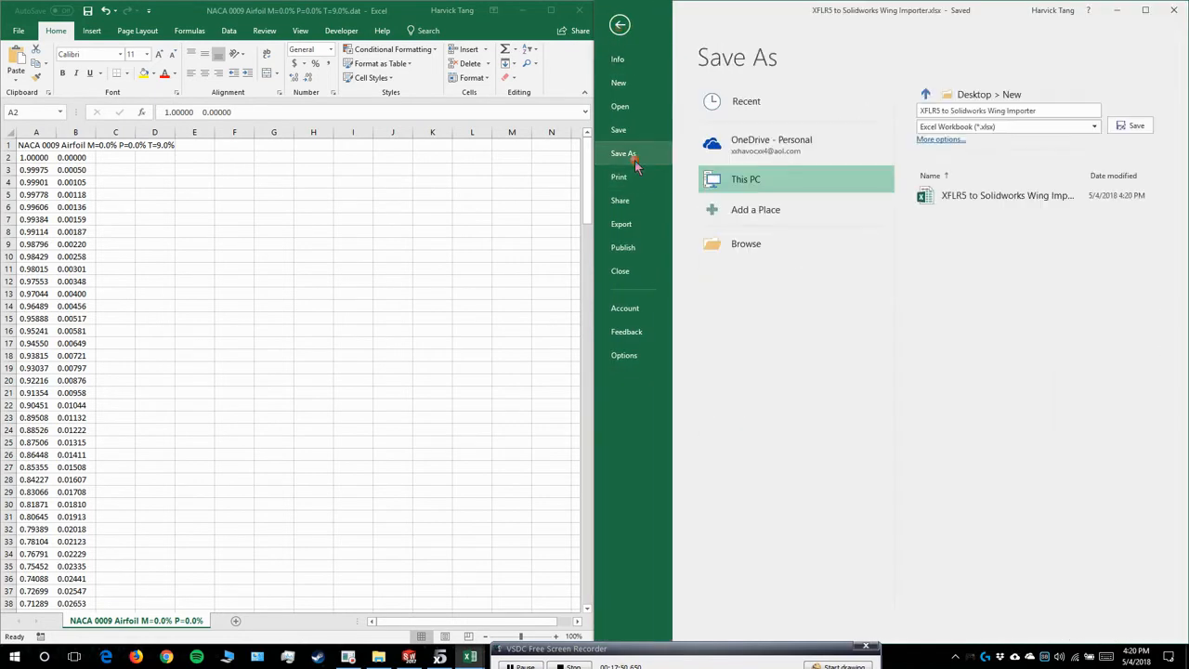
click(622, 27)
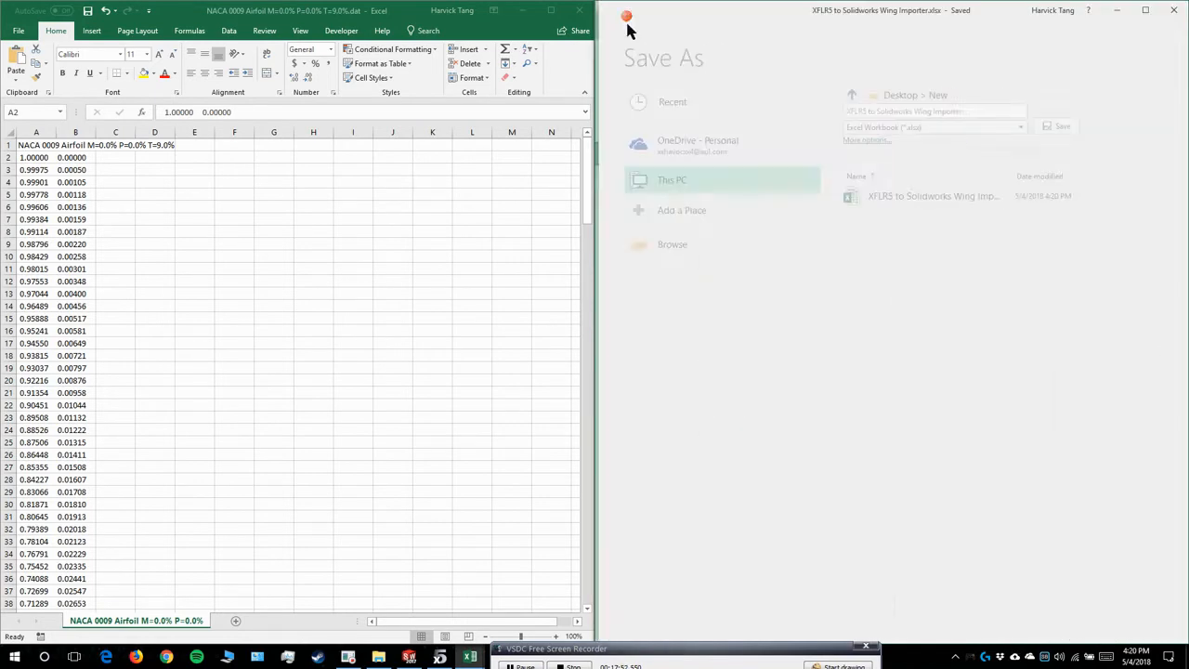
- Start saving a copy of the Wing Tip OUTPUT sheet in the New folder, with the file type Text (Tab delimited) (*.txt)
click(614, 30)
click(639, 158)
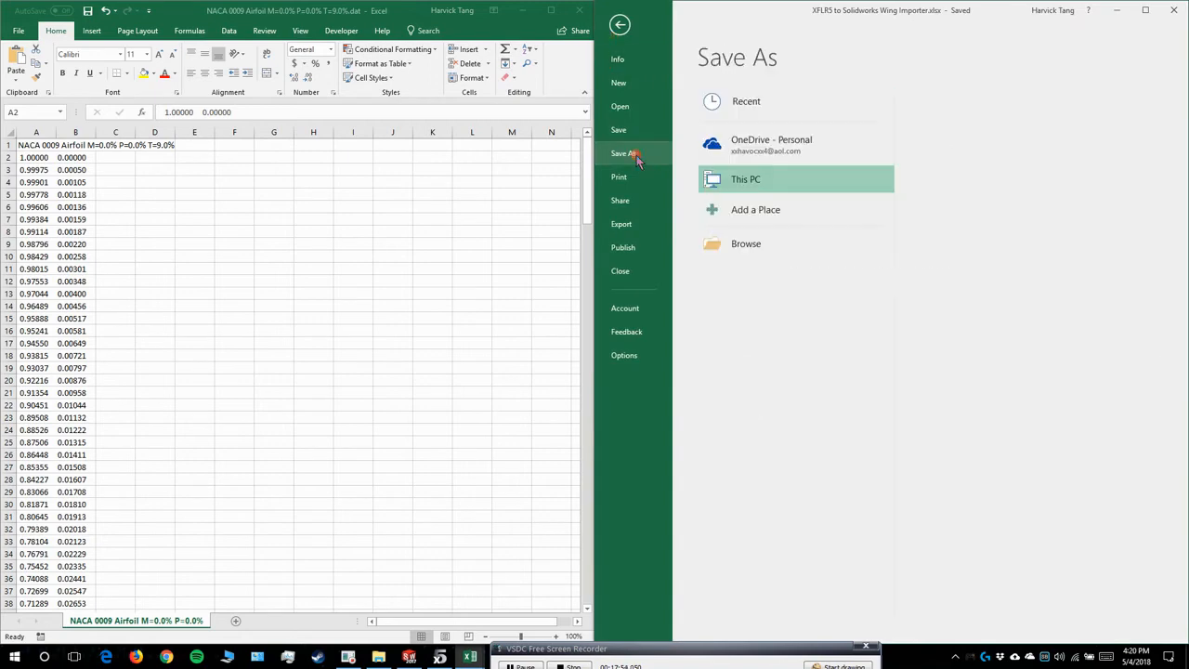
click(743, 244)
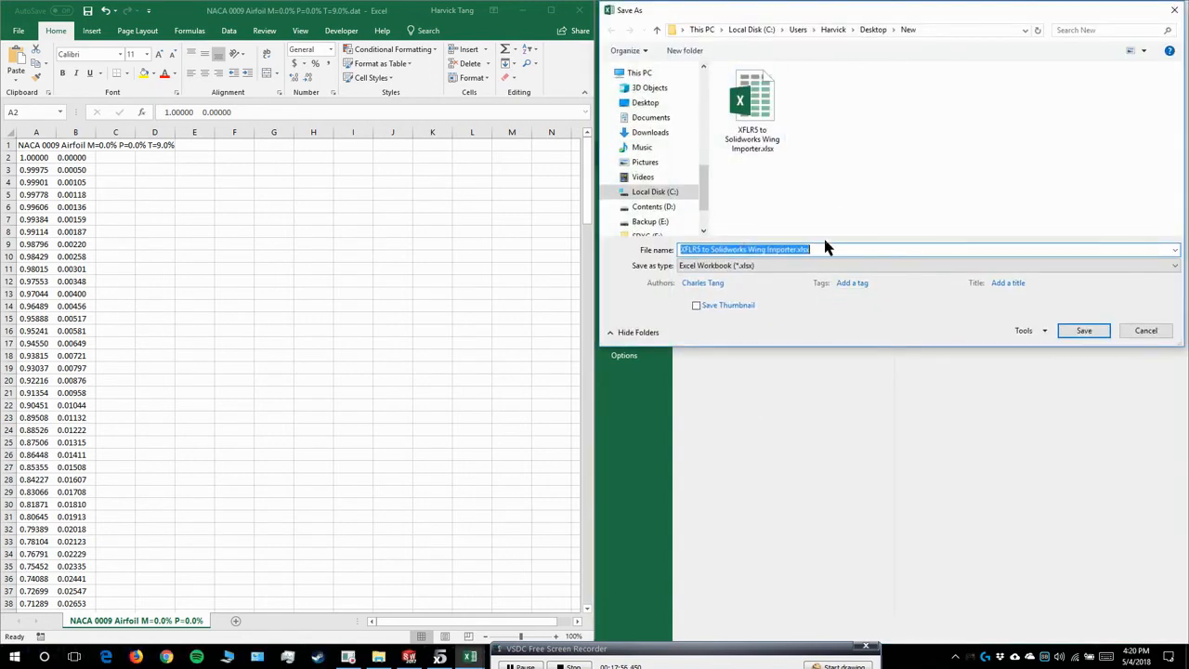
click(828, 266)
click(828, 266)
click(829, 265)
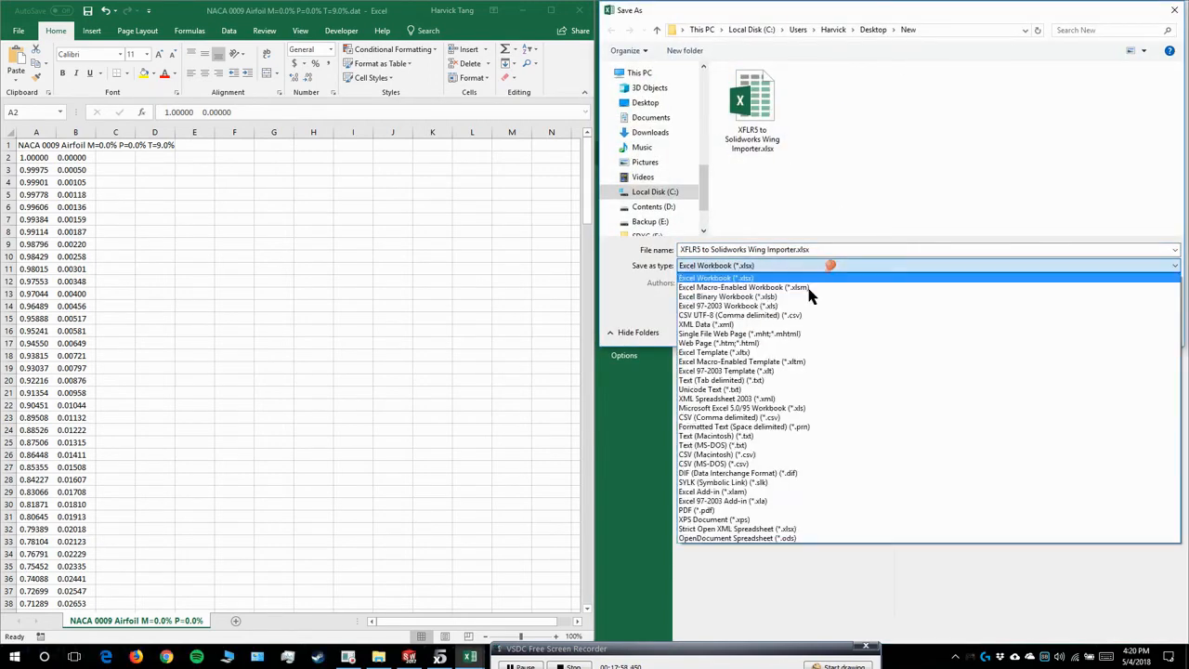
click(727, 381)
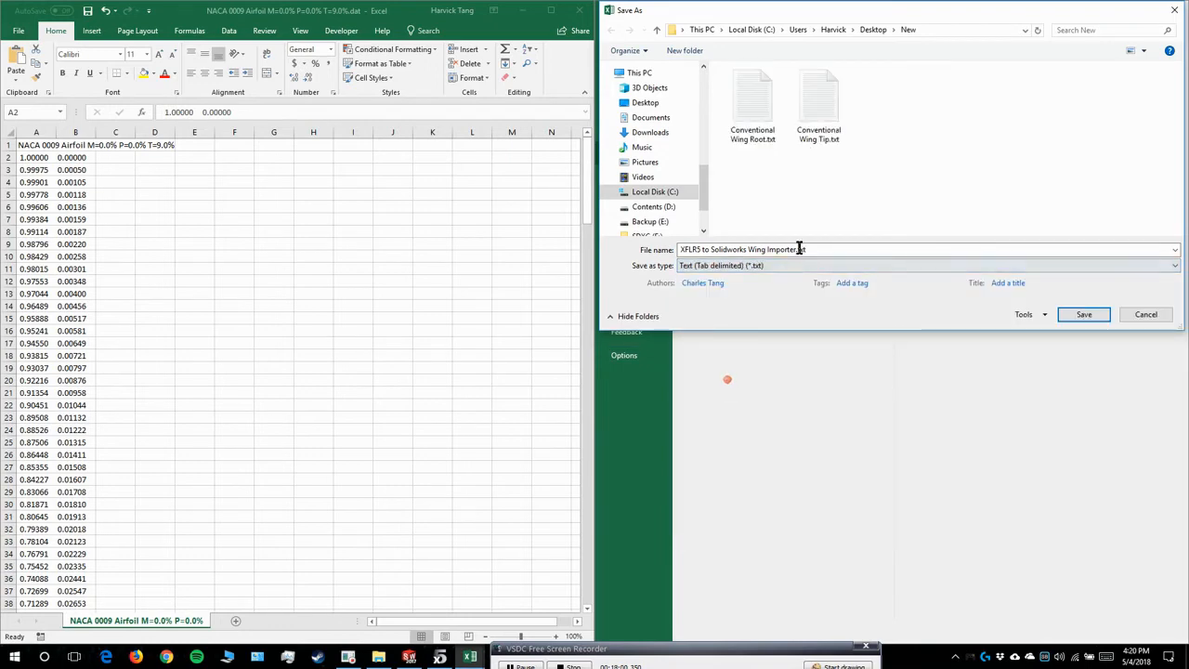
- Name the text file Flying Wing Tip.txt, based on the existing Conventional Wing Tip.txt name, and save only the active sheet
triple_click(825, 249)
click(819, 104)
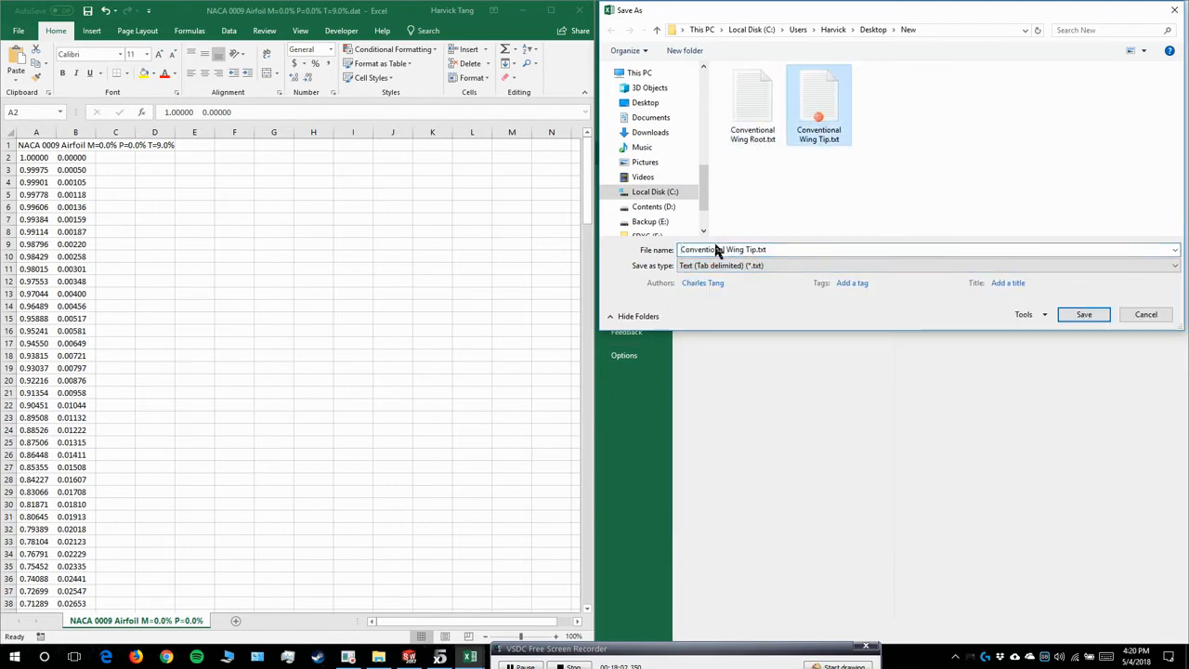
click(716, 250)
click(706, 249)
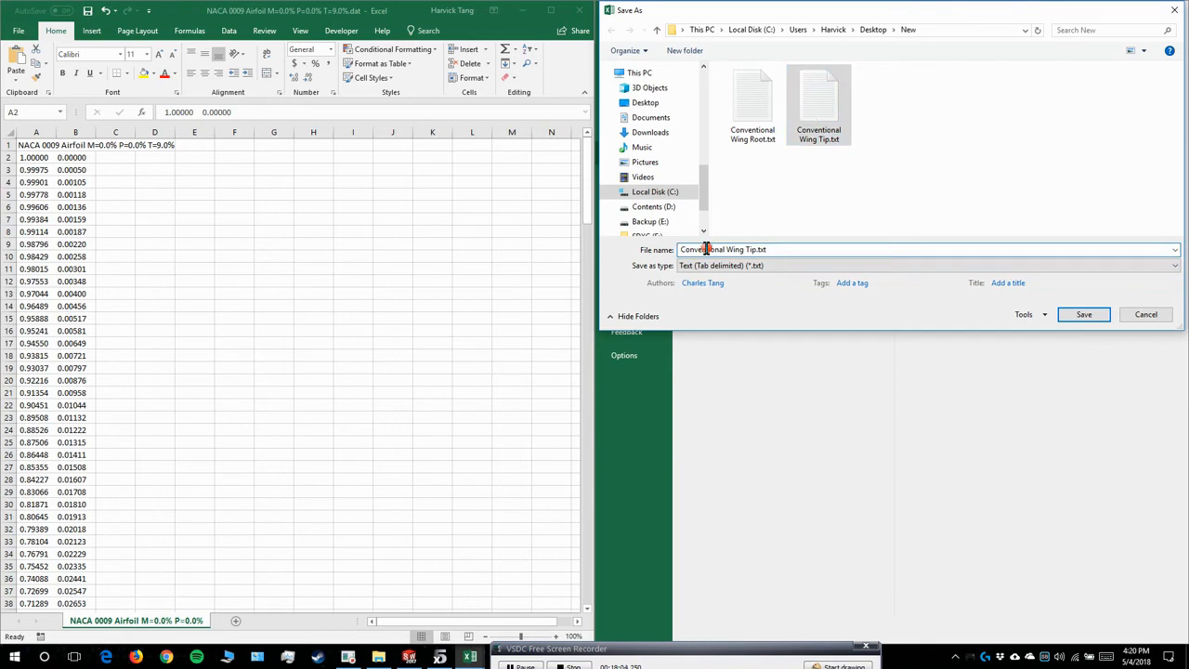
double_click(706, 249)
text(Flying)
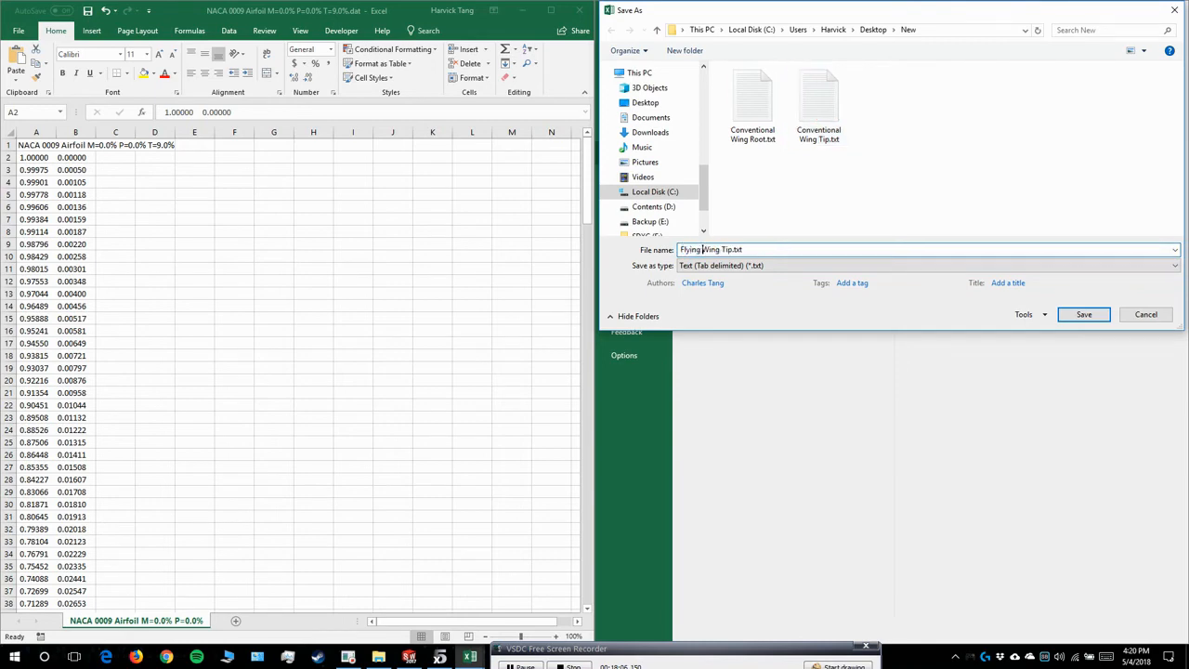
click(1084, 316)
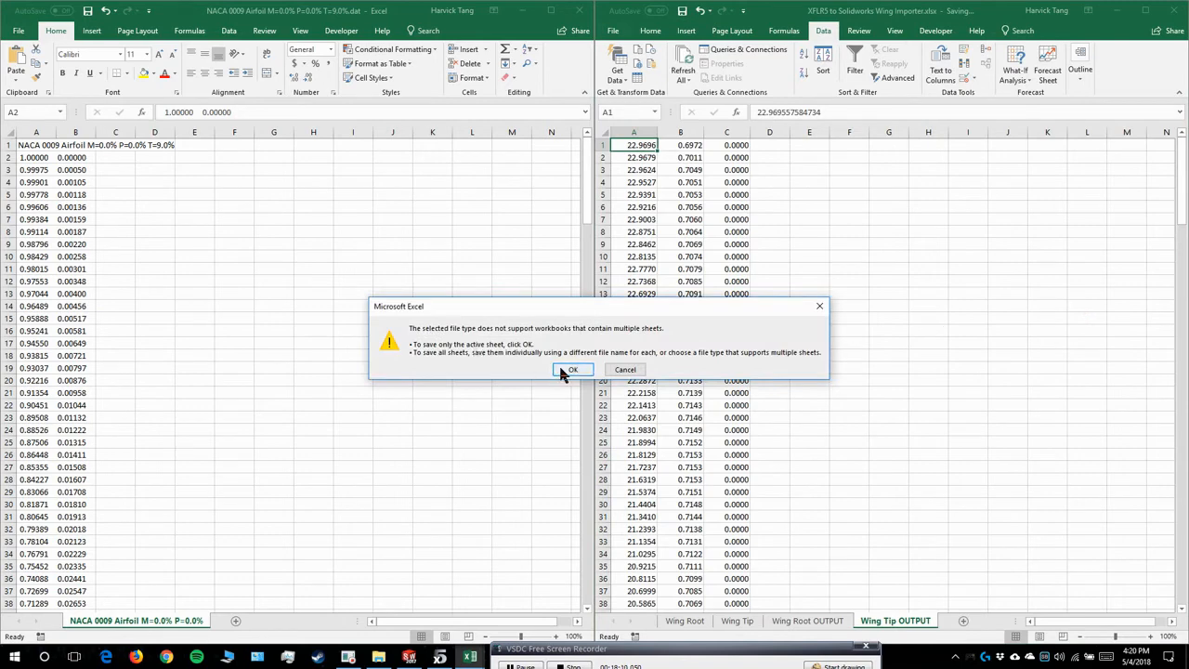
click(571, 370)
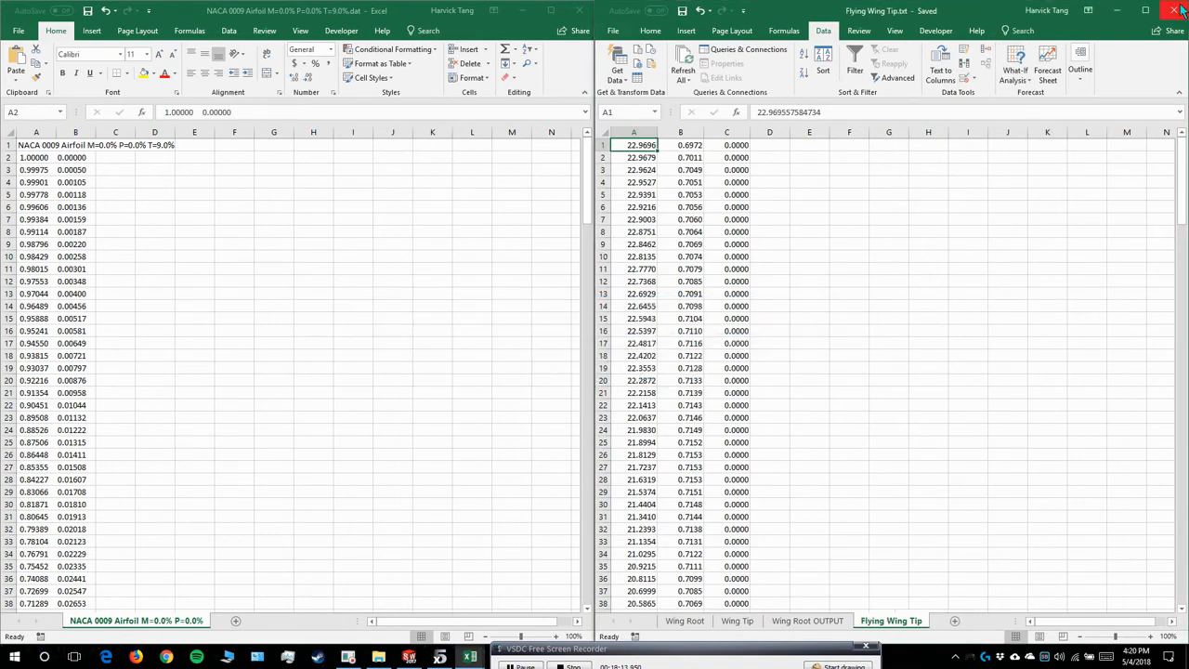
- Close the NACA 0009 and importer files in Excel and switch to the Wing Template part in SOLIDWORKS
click(589, 10)
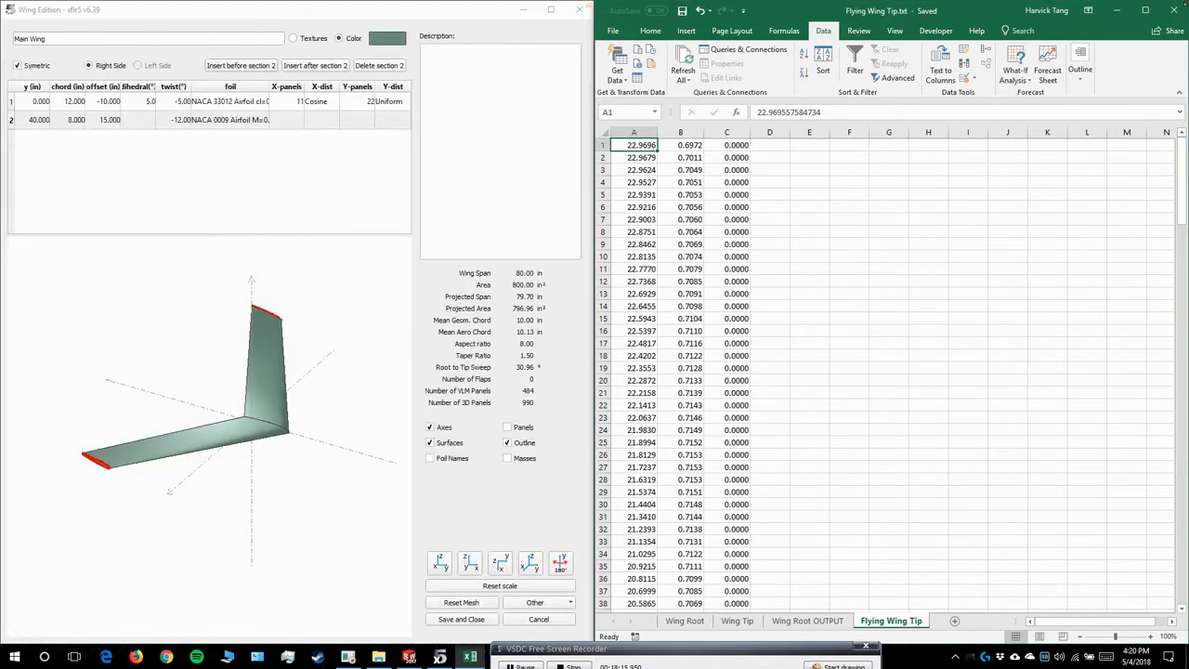
click(602, 370)
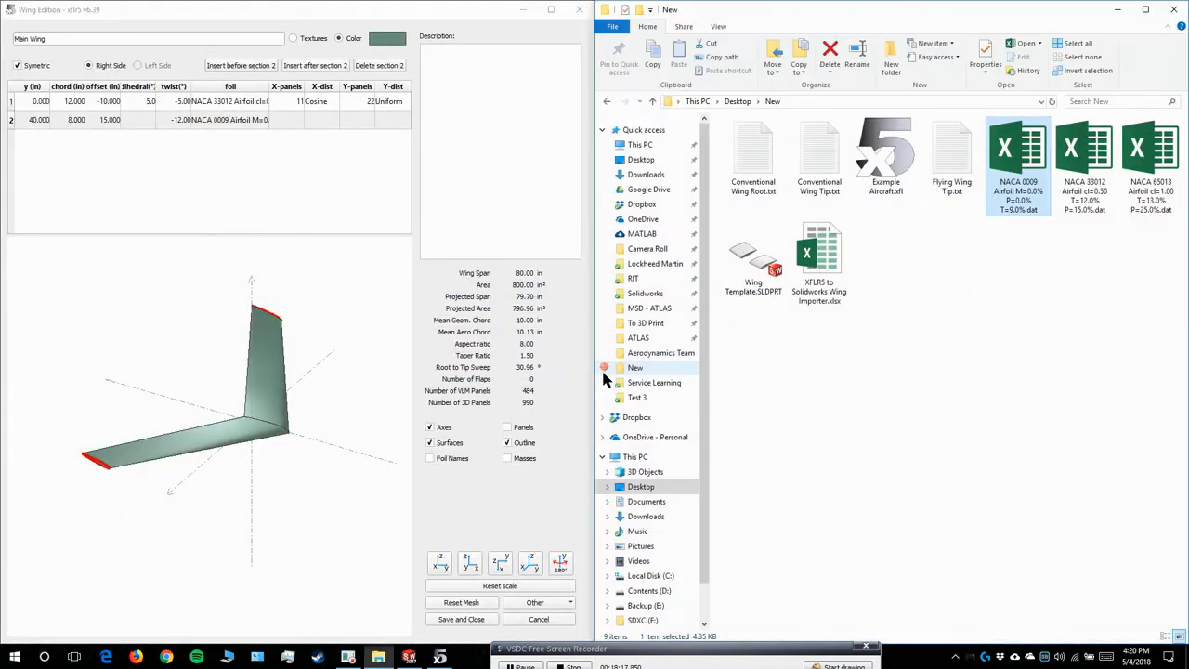
click(368, 405)
click(409, 657)
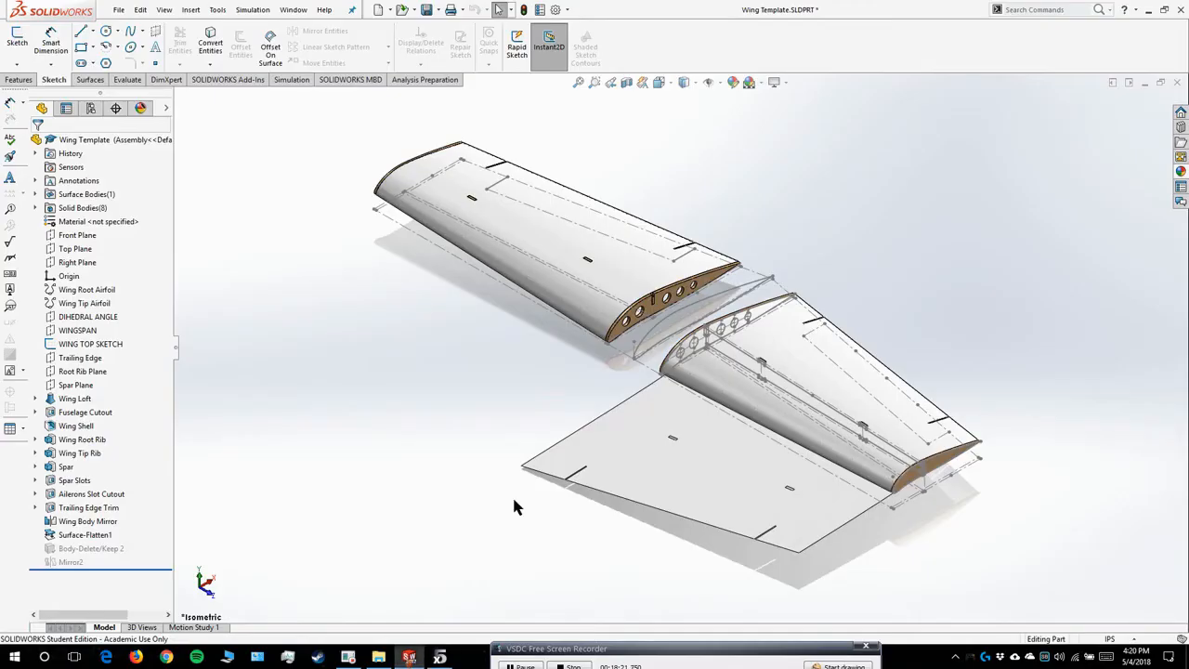
- Load the curve file Flying Wing Tip.txt from the New folder into the Wing Tip Airfoil curve and apply it
click(76, 304)
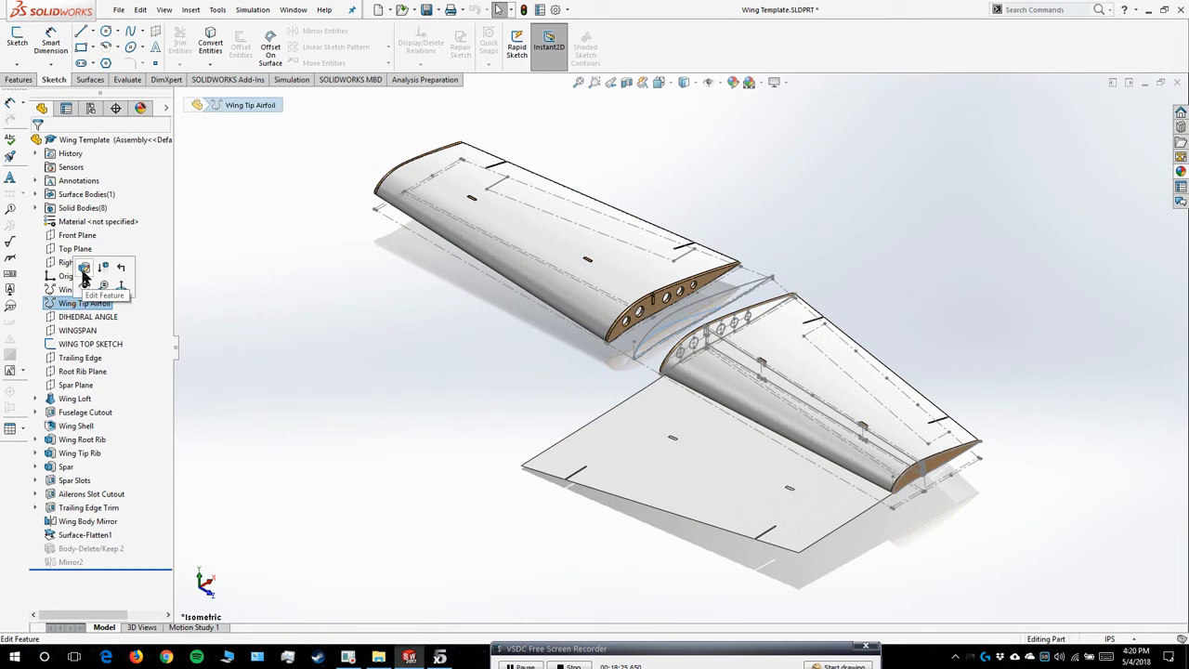
click(85, 268)
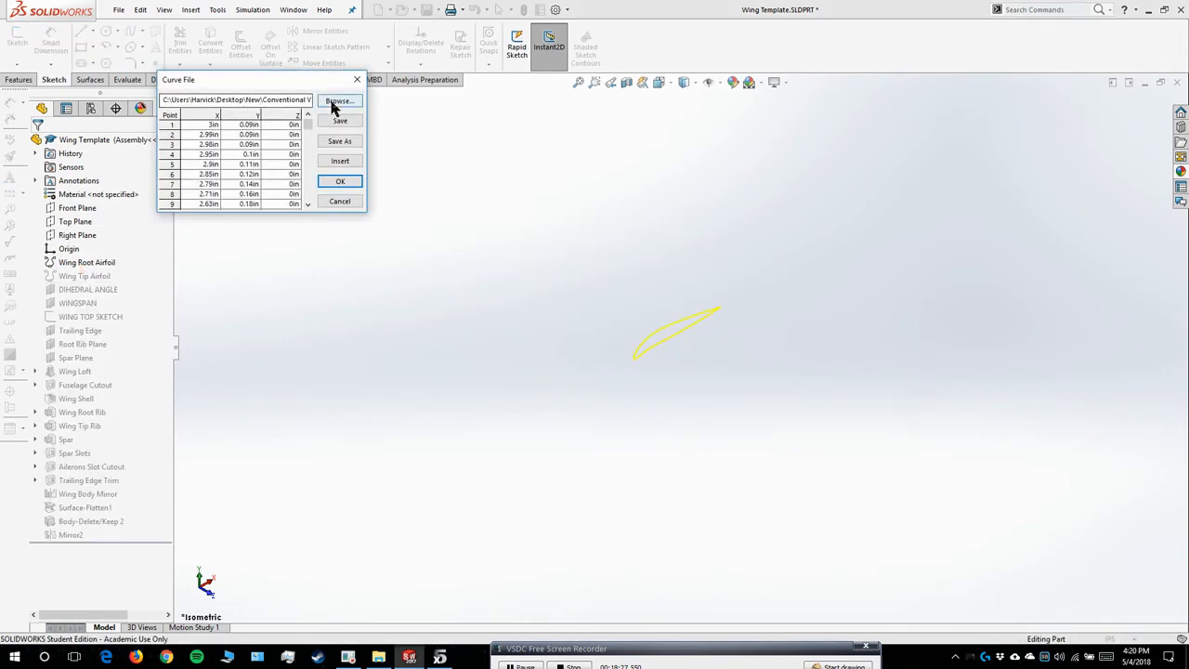
click(336, 101)
click(1133, 605)
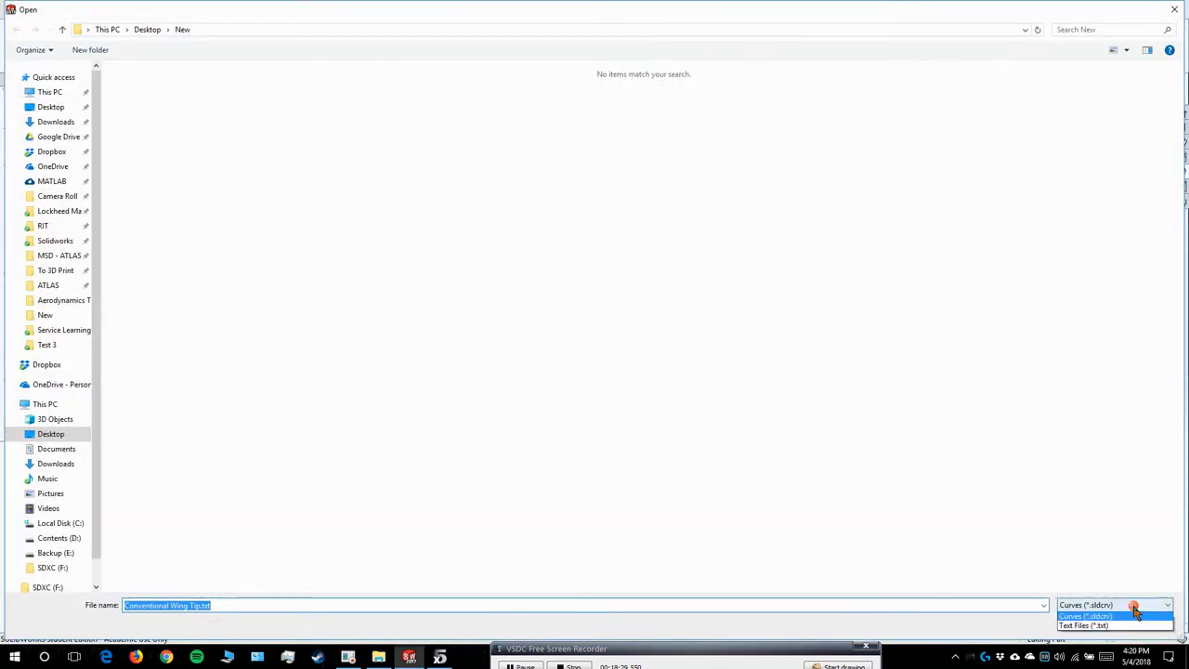
click(1087, 627)
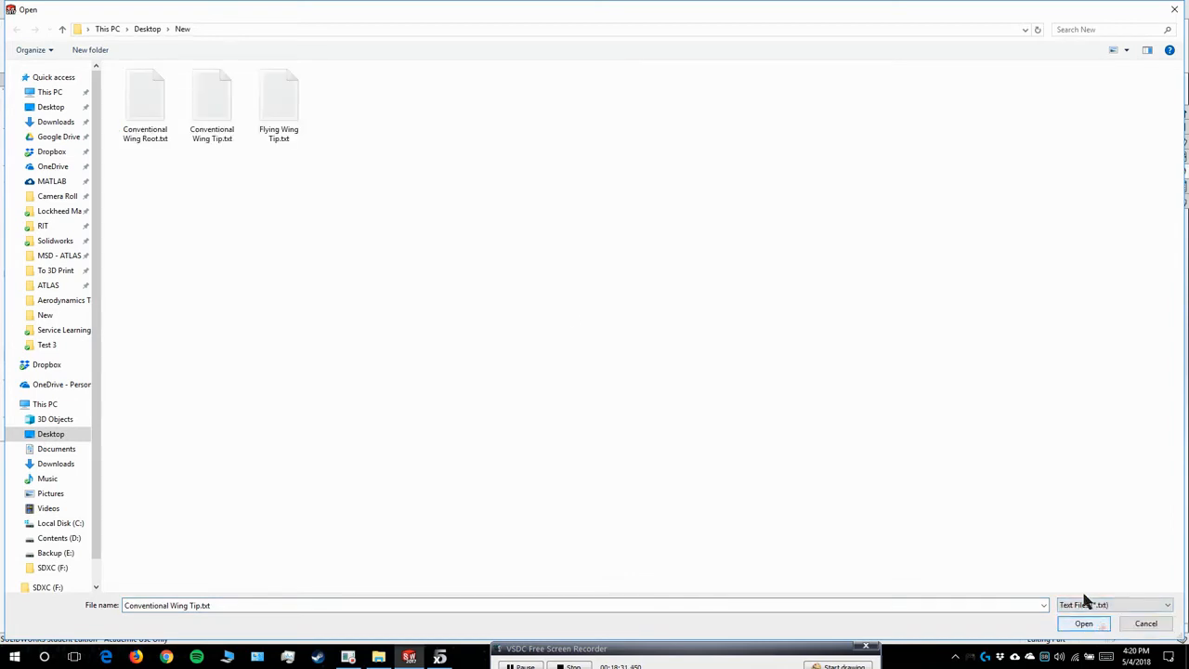
double_click(277, 113)
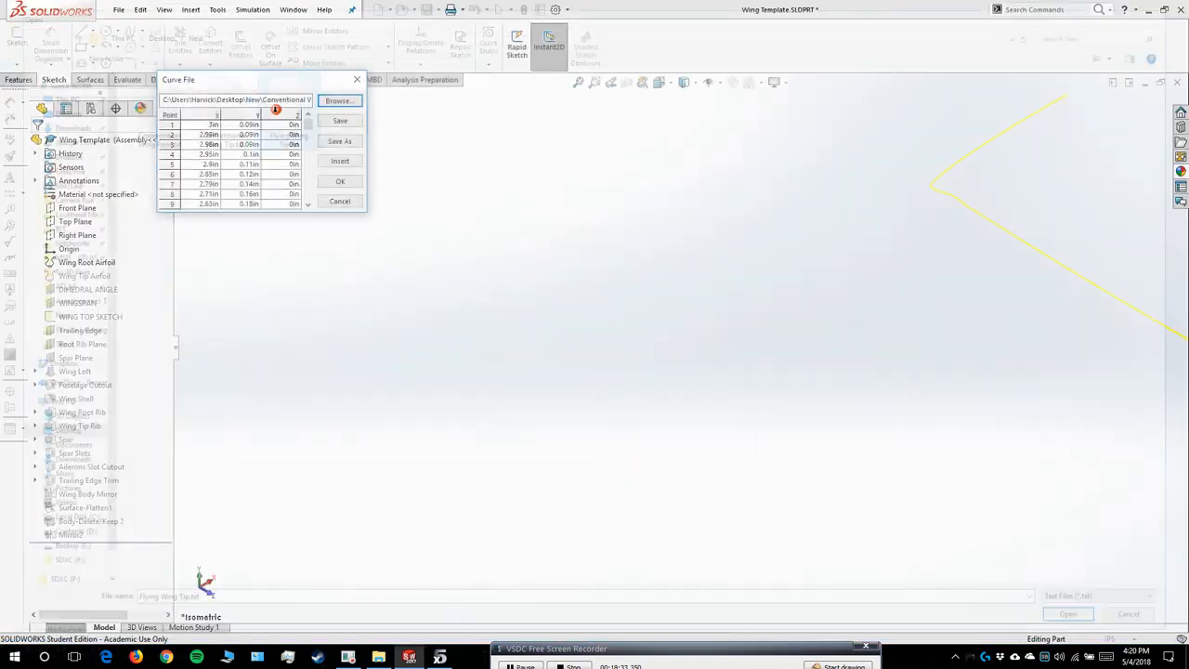
click(341, 184)
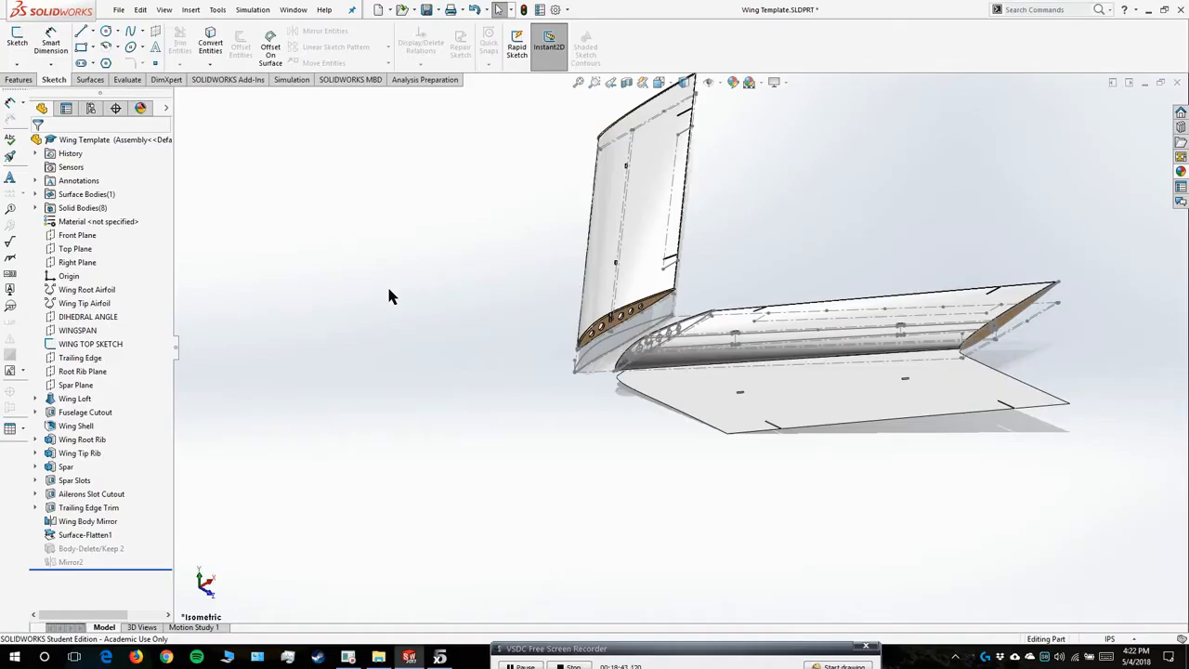
- Examine the rebuilt wing with its new tip airfoil and look up the tip section's y position in xflr5's Main Wing definition
scroll(389, 290, up, 2)
scroll(832, 236, down, 2)
drag(770, 368, 796, 445)
scroll(884, 350, down, 2)
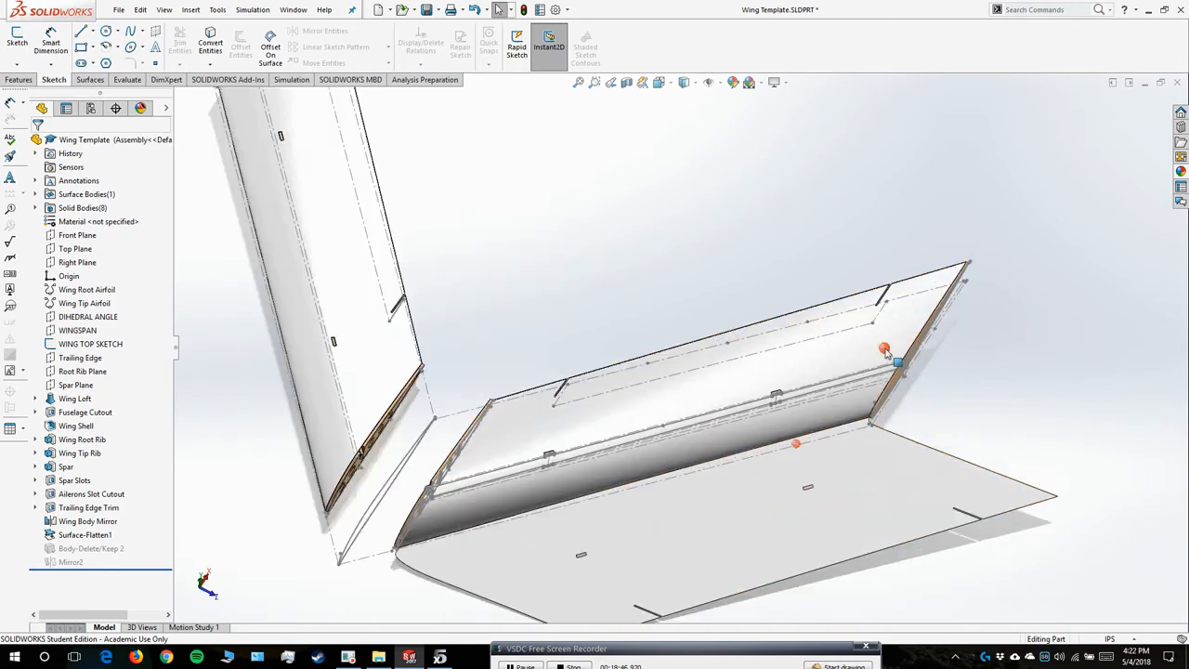
drag(871, 377, 887, 335)
scroll(884, 233, up, 1)
scroll(840, 364, up, 1)
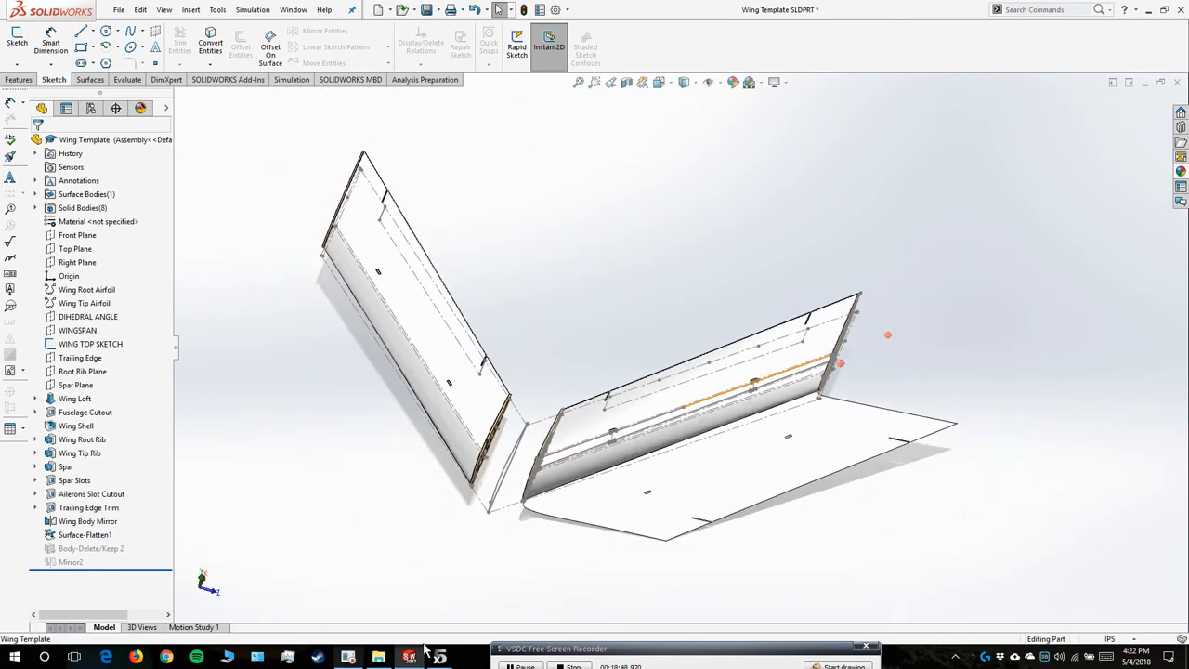
click(439, 657)
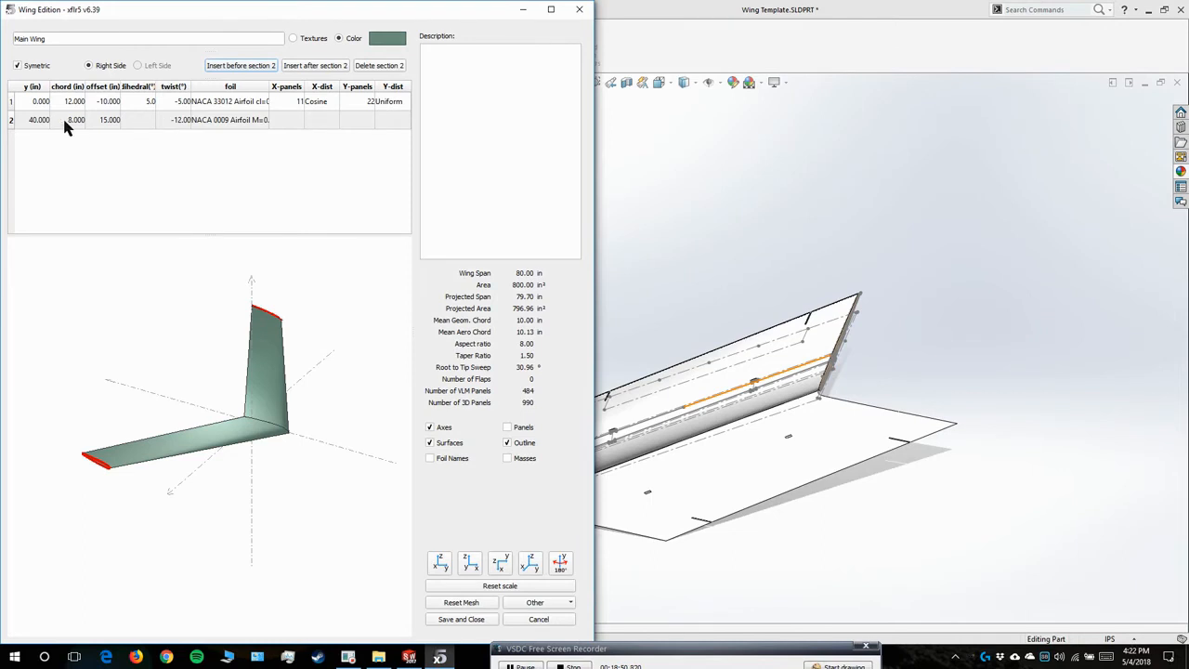
click(33, 121)
click(37, 122)
click(768, 198)
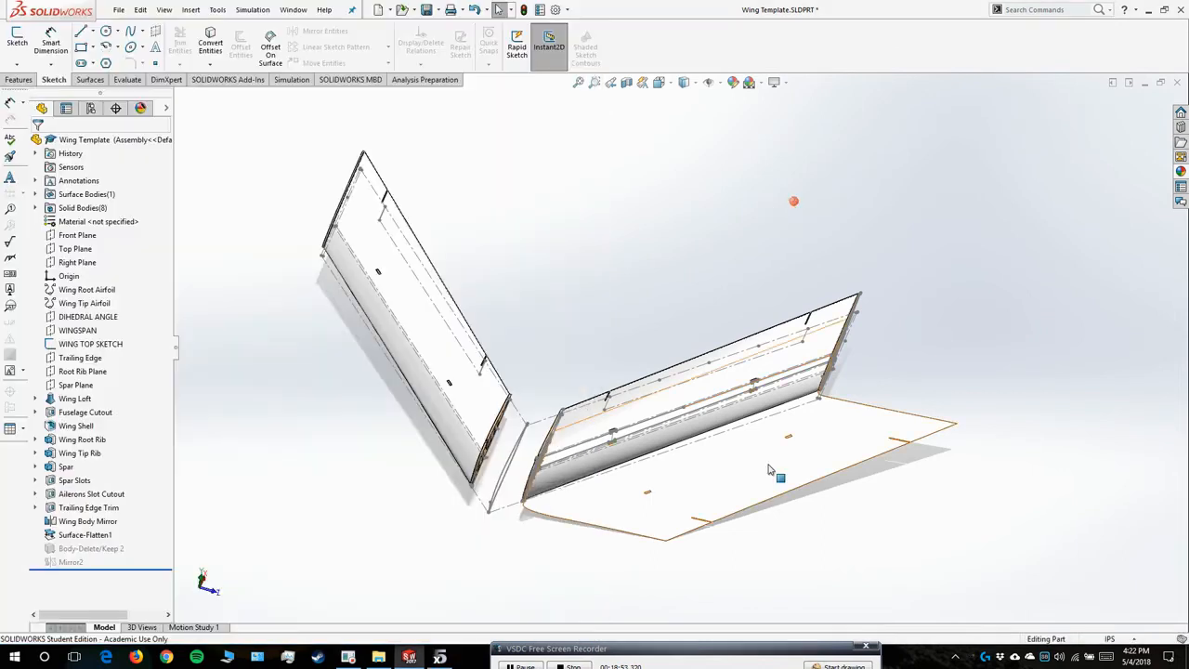
- Set the WINGSPAN plane's offset from the DIHEDRAL ANGLE plane to 40 in and apply it
click(74, 307)
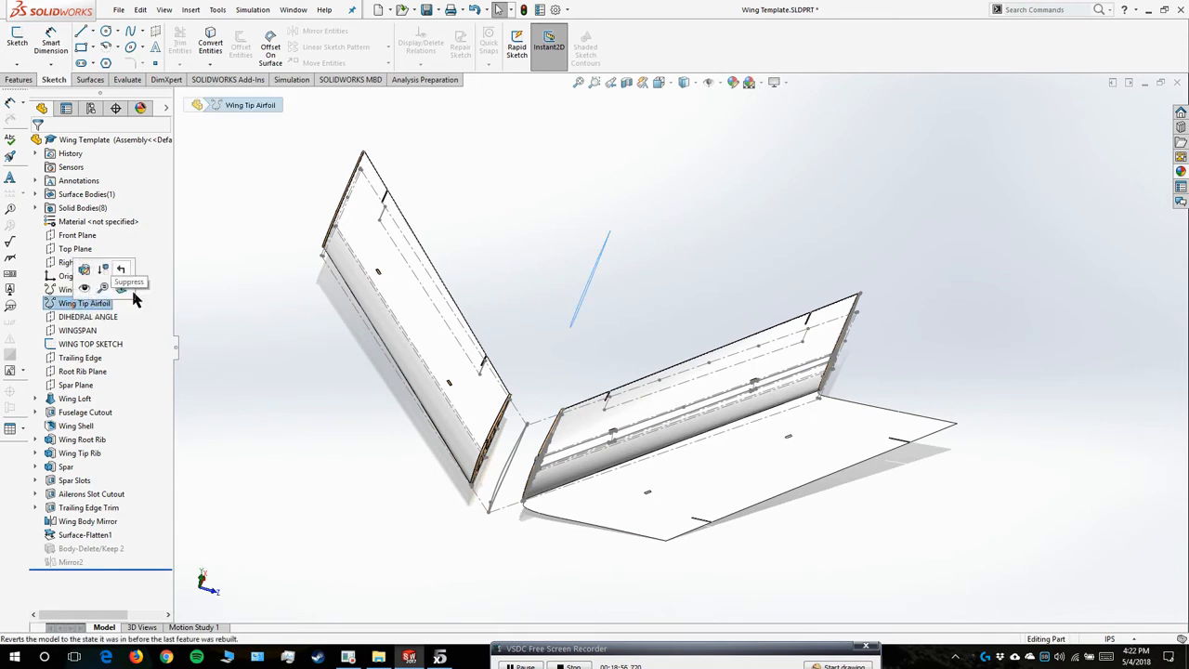
click(81, 331)
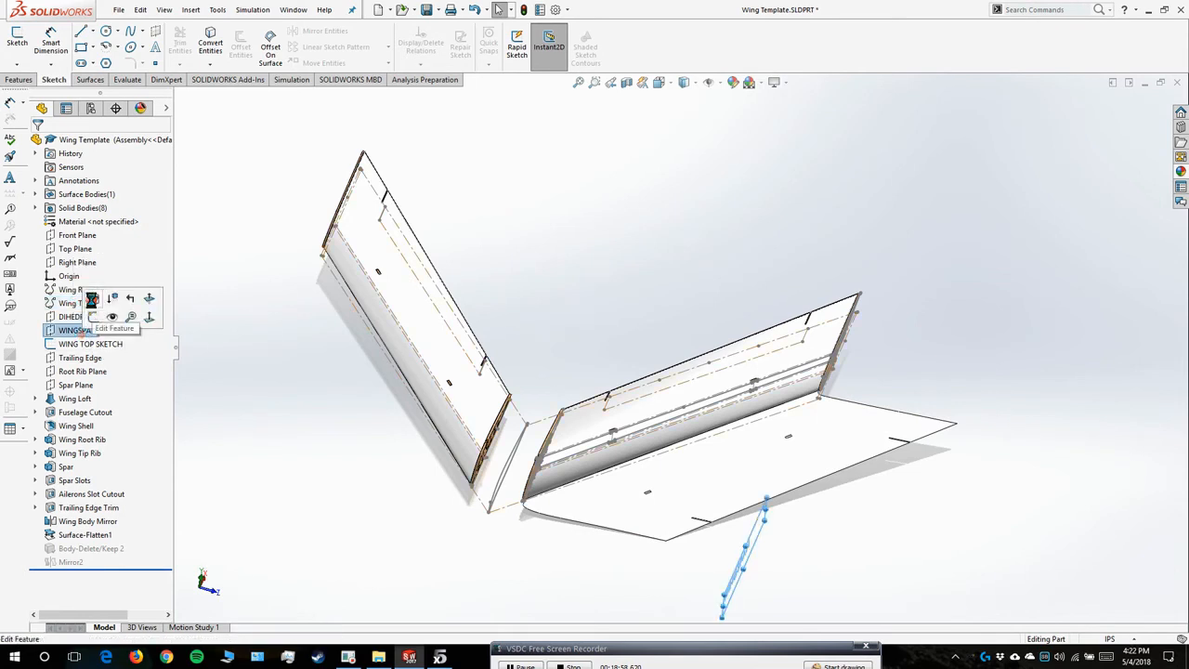
click(100, 299)
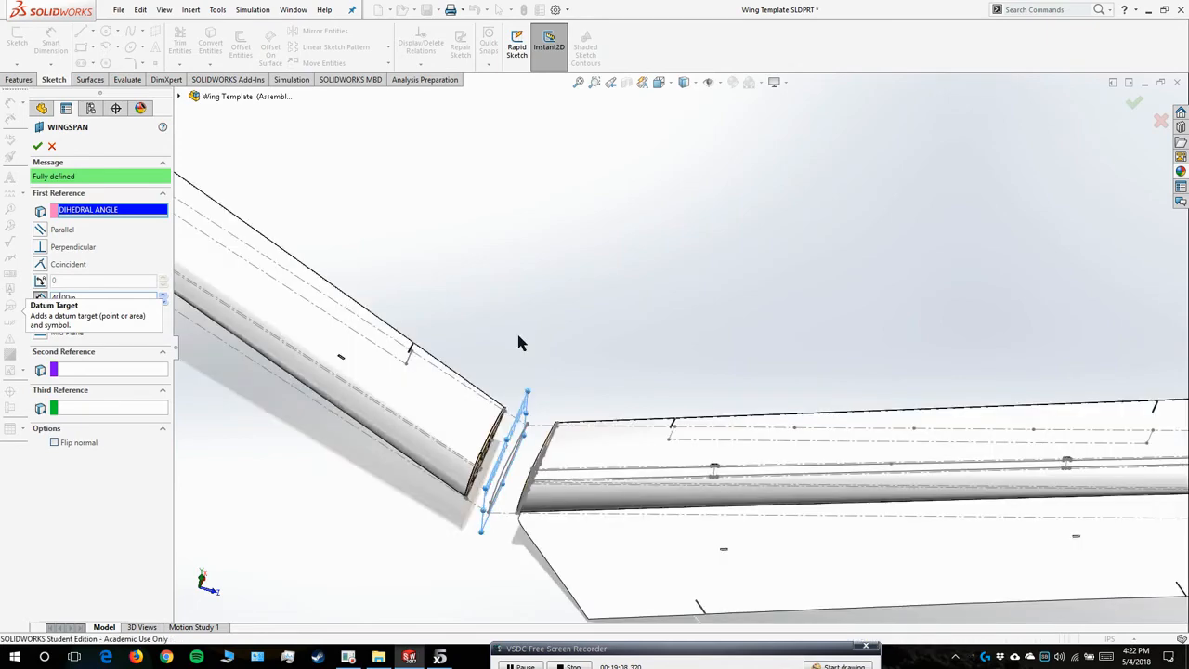
scroll(520, 333, up, 3)
drag(769, 373, 694, 298)
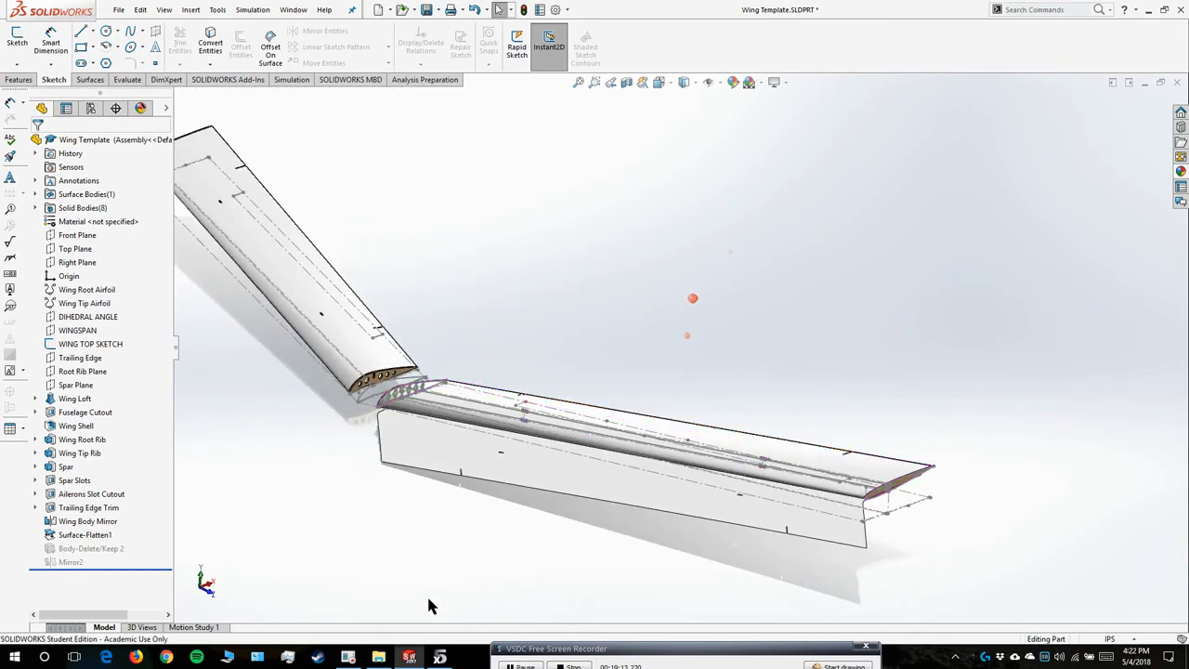
- Look up the root section's dihedral in xflr5 and set the DIHEDRAL ANGLE plane's angle from the Front Plane to 5 degrees
click(442, 658)
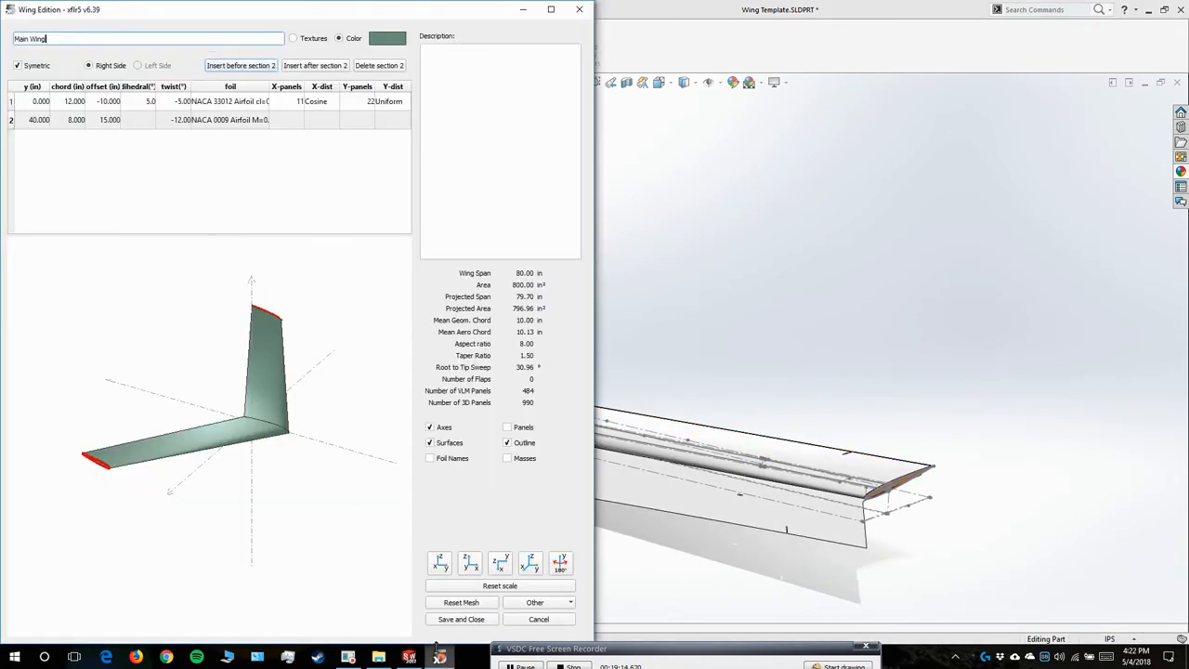
click(141, 104)
click(845, 323)
click(728, 379)
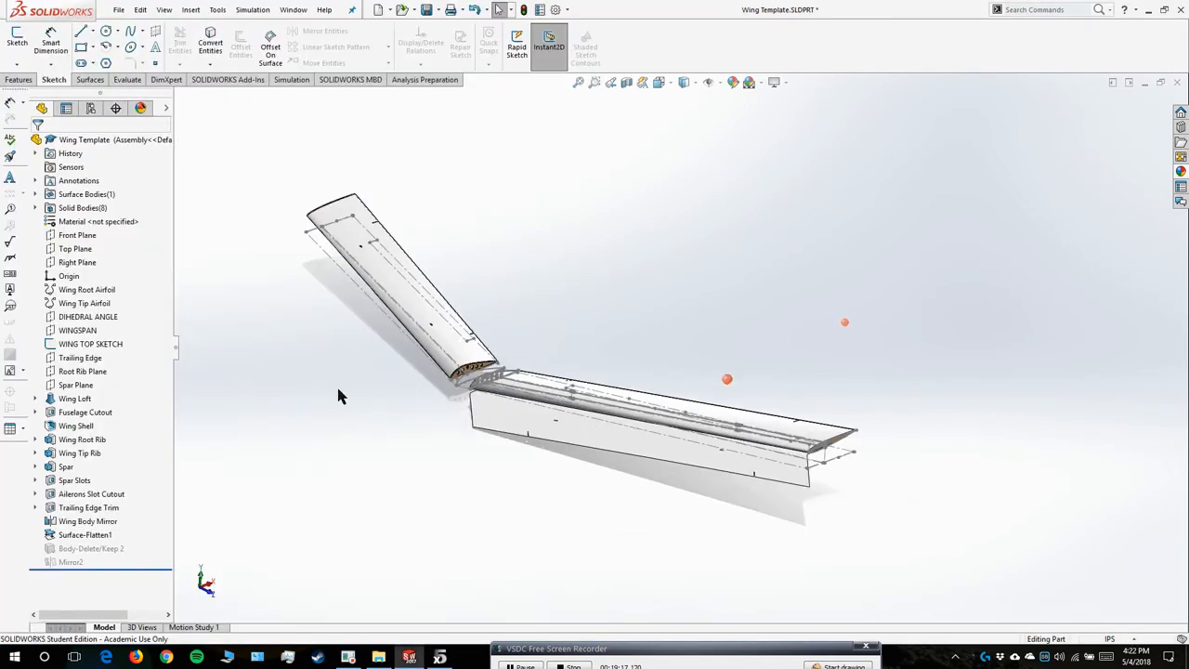
click(86, 317)
click(82, 280)
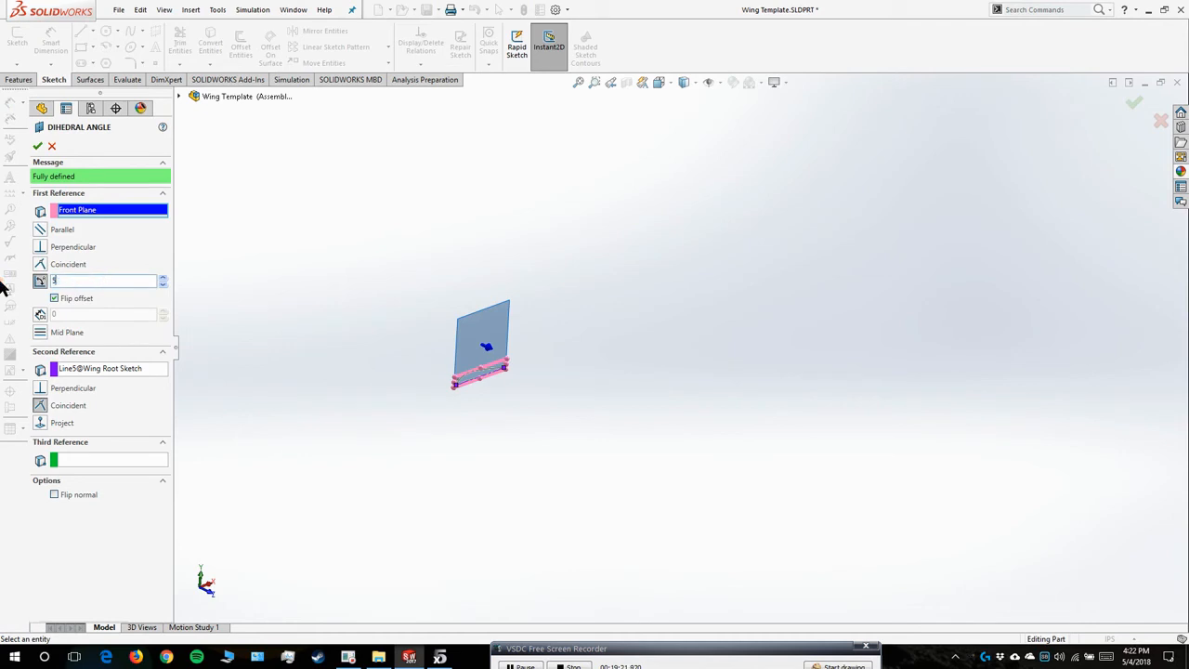
key(Return)
click(38, 147)
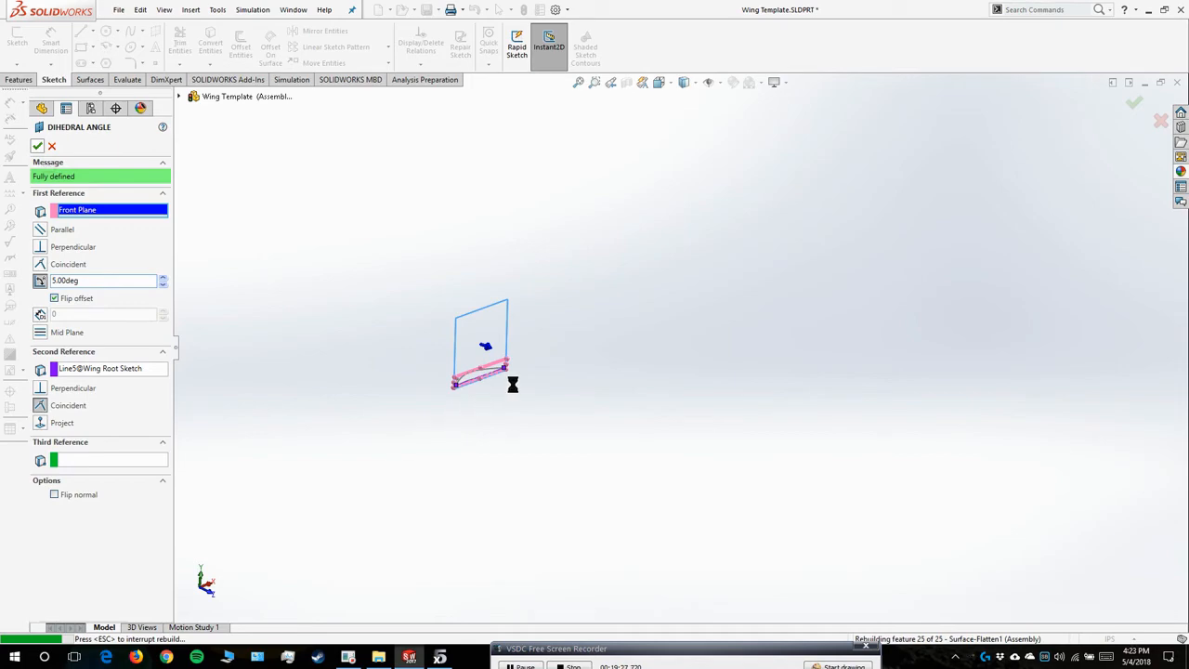
- Open the NACA 33012 airfoil .dat file and XFLR5 to Solidworks Wing Importer.xlsx from the New folder in Excel
scroll(594, 400, down, 3)
drag(593, 394, 515, 448)
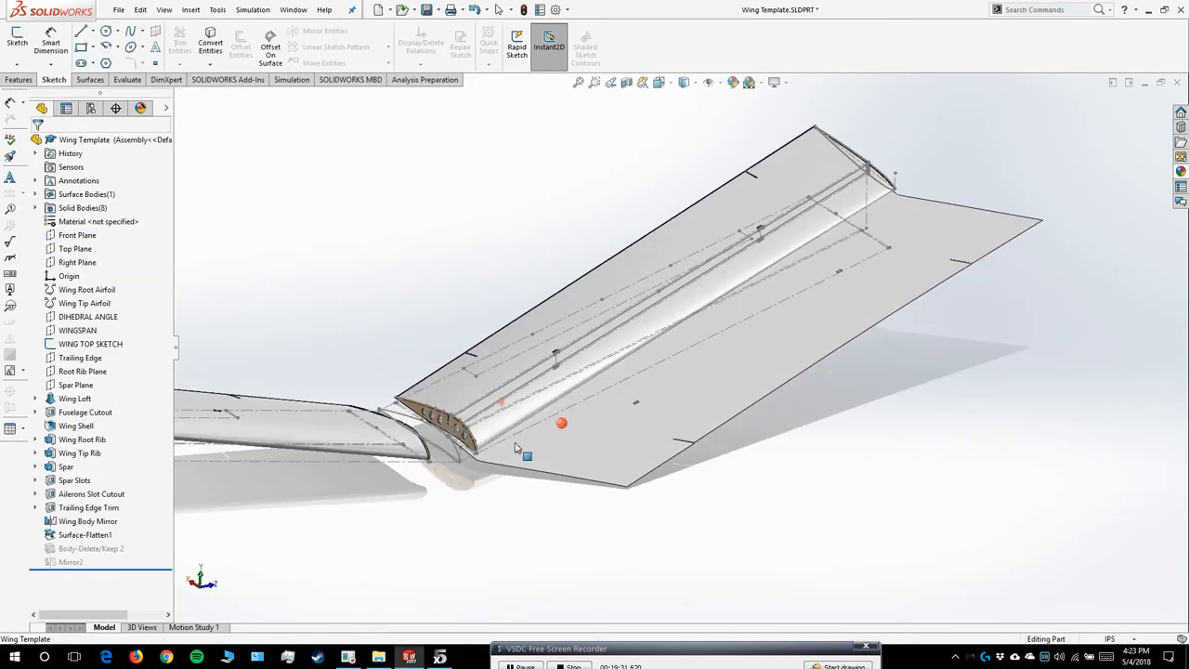
scroll(479, 425, down, 3)
mouse_move(552, 409)
mouse_down()
mouse_move(540, 379)
mouse_move(554, 412)
mouse_up()
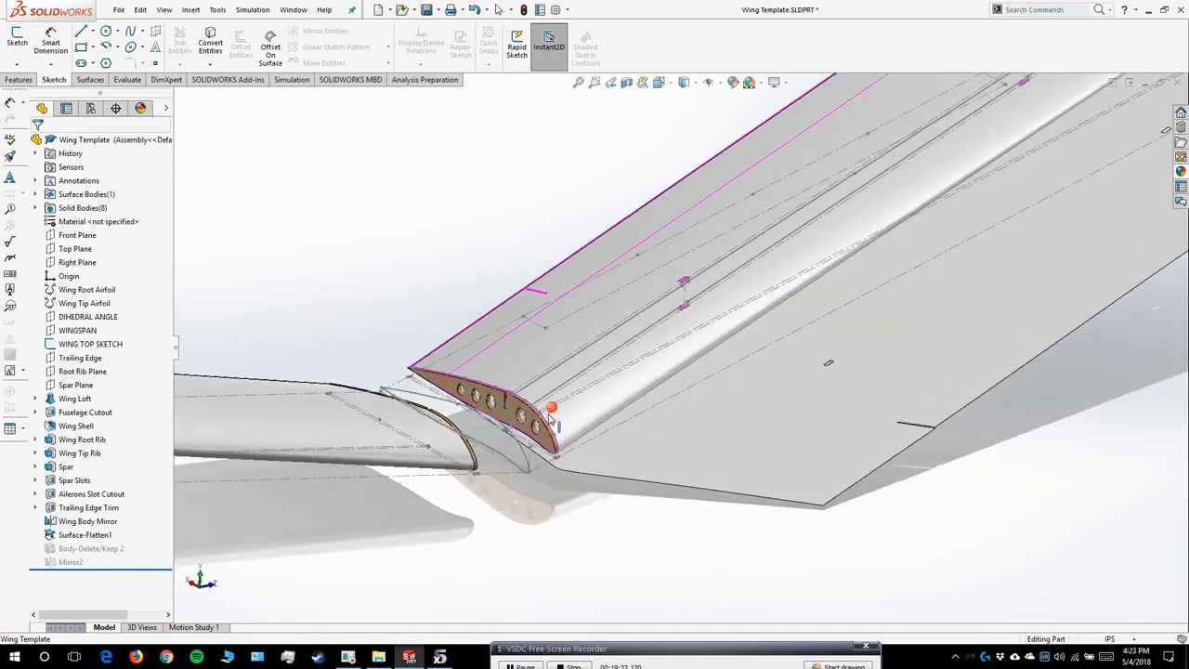
click(439, 658)
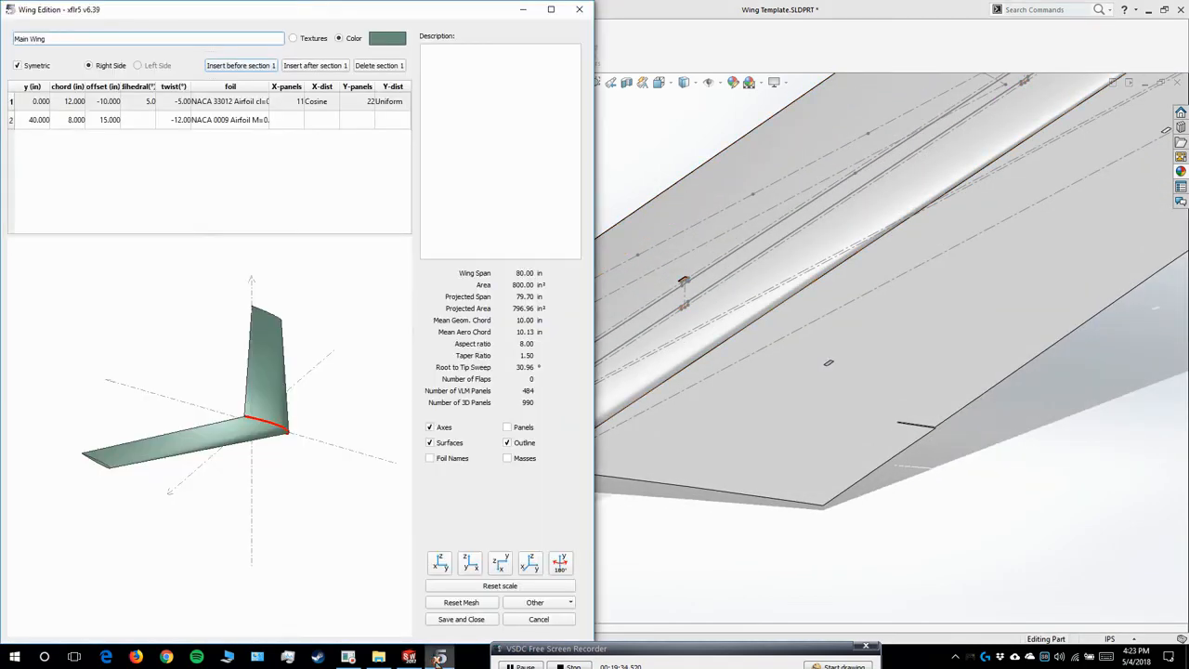
click(378, 658)
click(1088, 197)
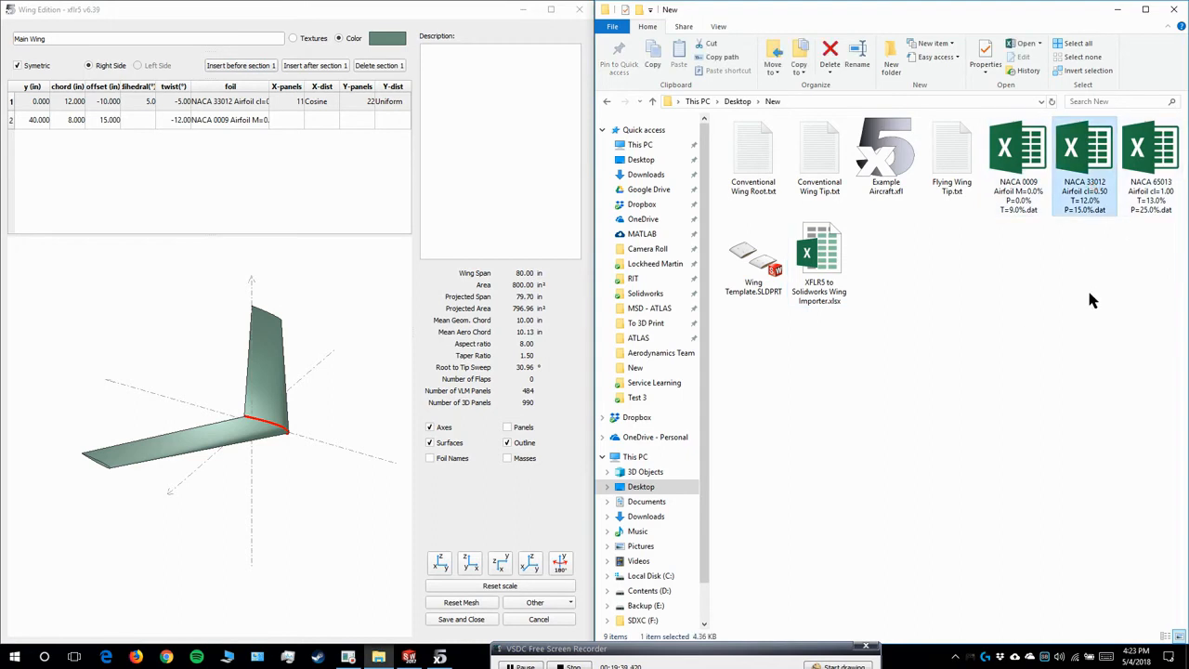
key(Return)
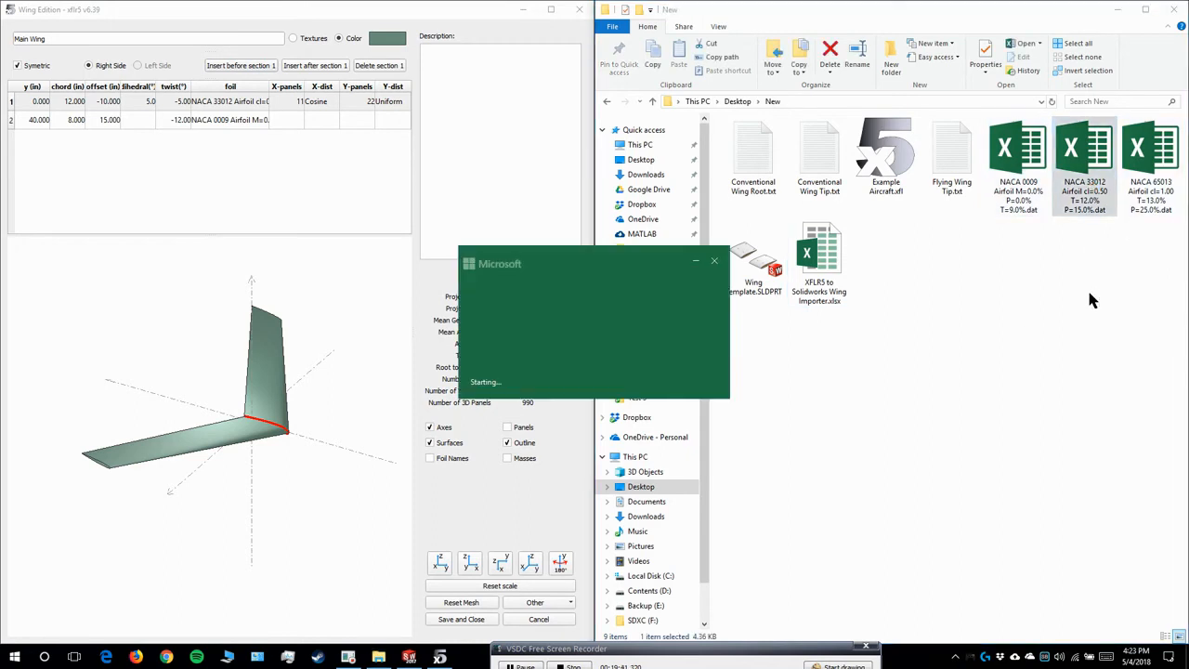
click(821, 262)
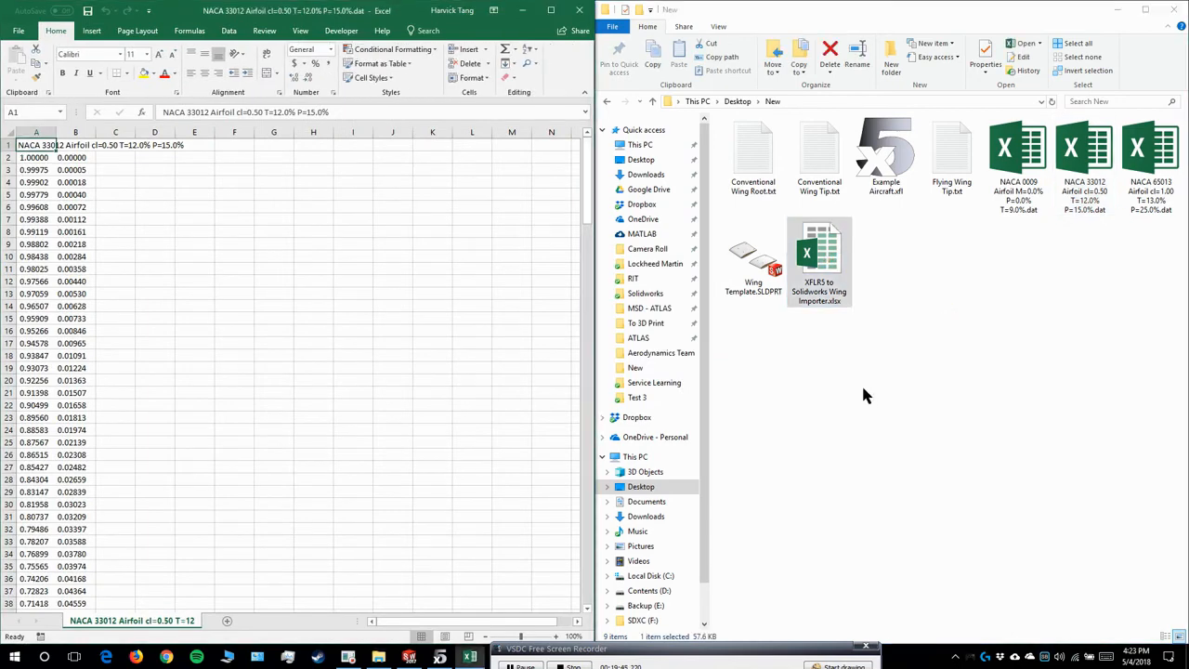
double_click(812, 271)
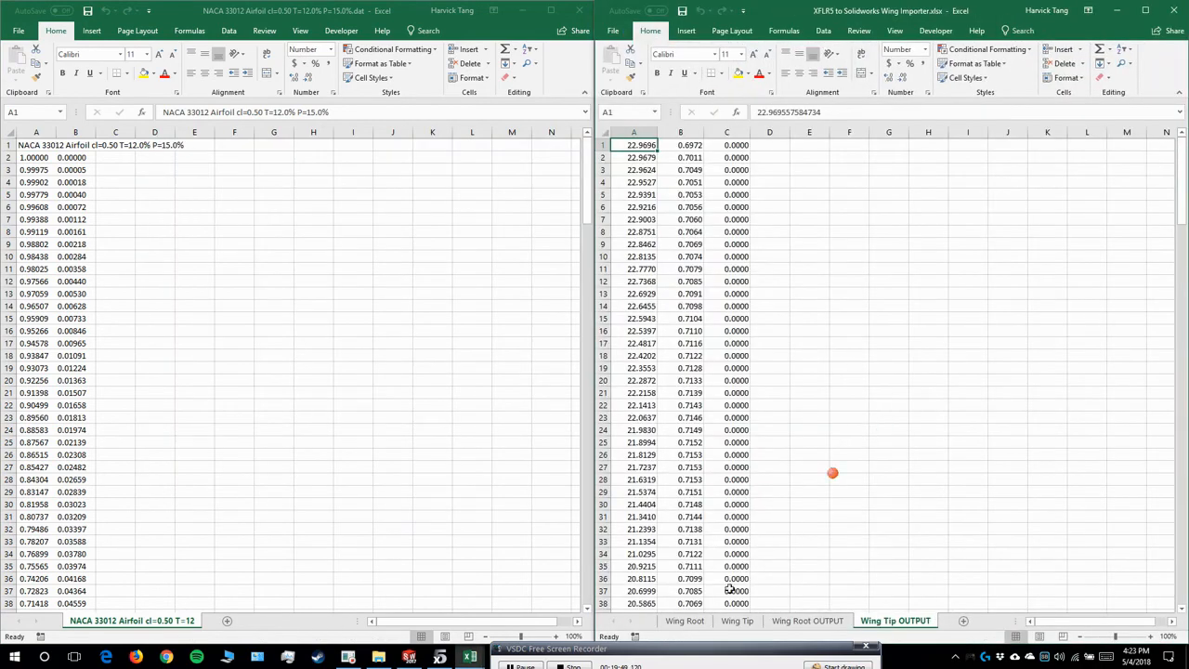
- Copy column A of the NACA 33012 file into the Wing Root sheet from cell B2 and clear the airfoil title in B2
click(685, 621)
click(90, 261)
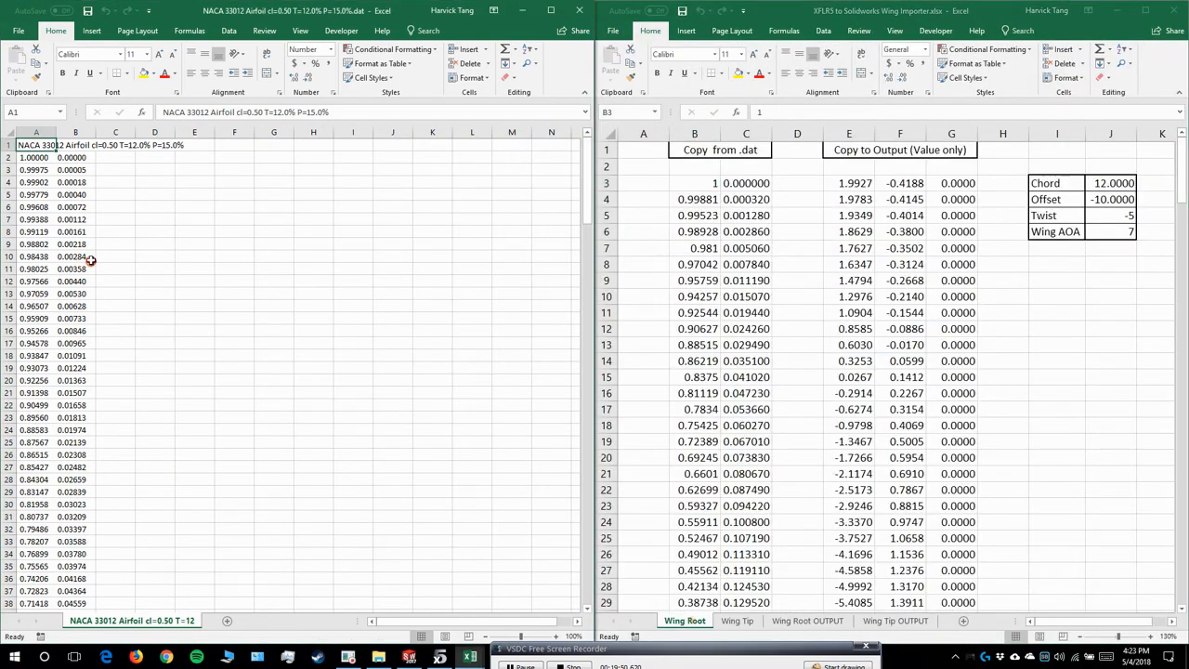
click(42, 159)
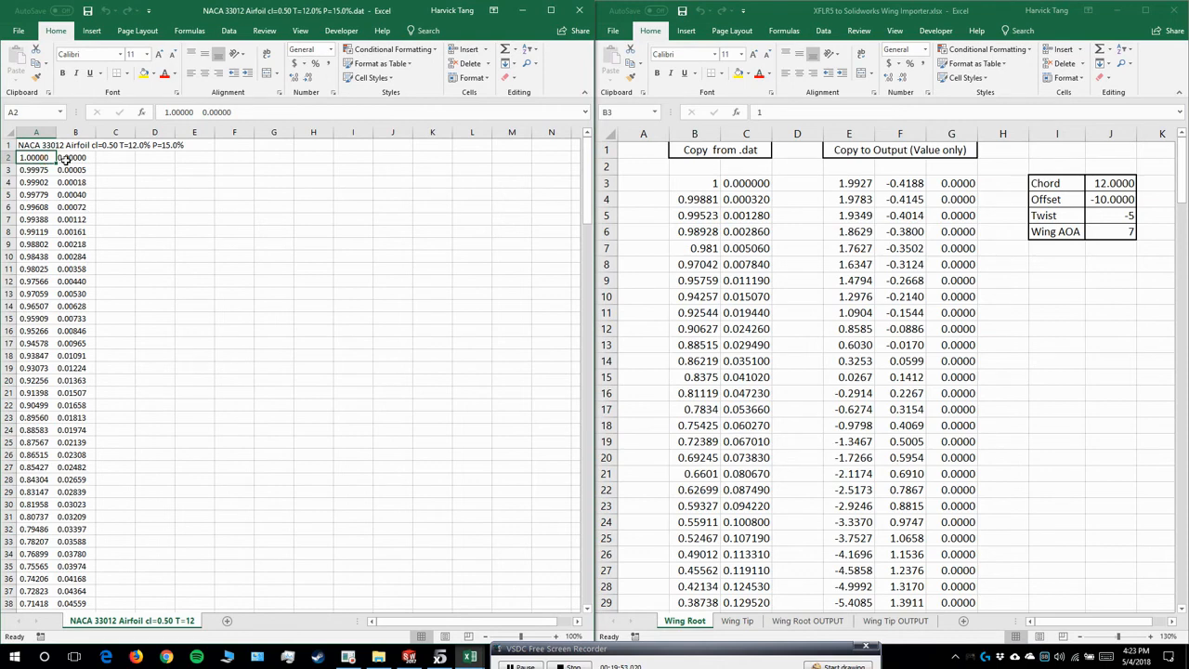
key(ctrl+space)
key(ctrl+c)
click(734, 266)
click(697, 167)
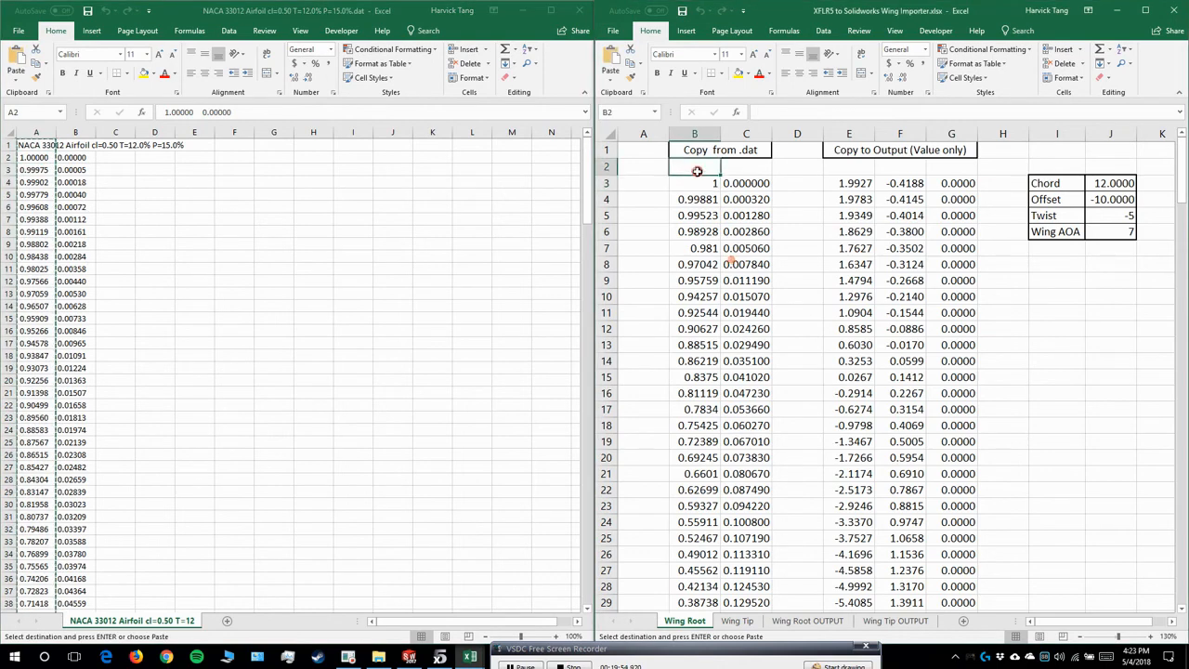
key(ctrl+v)
click(701, 163)
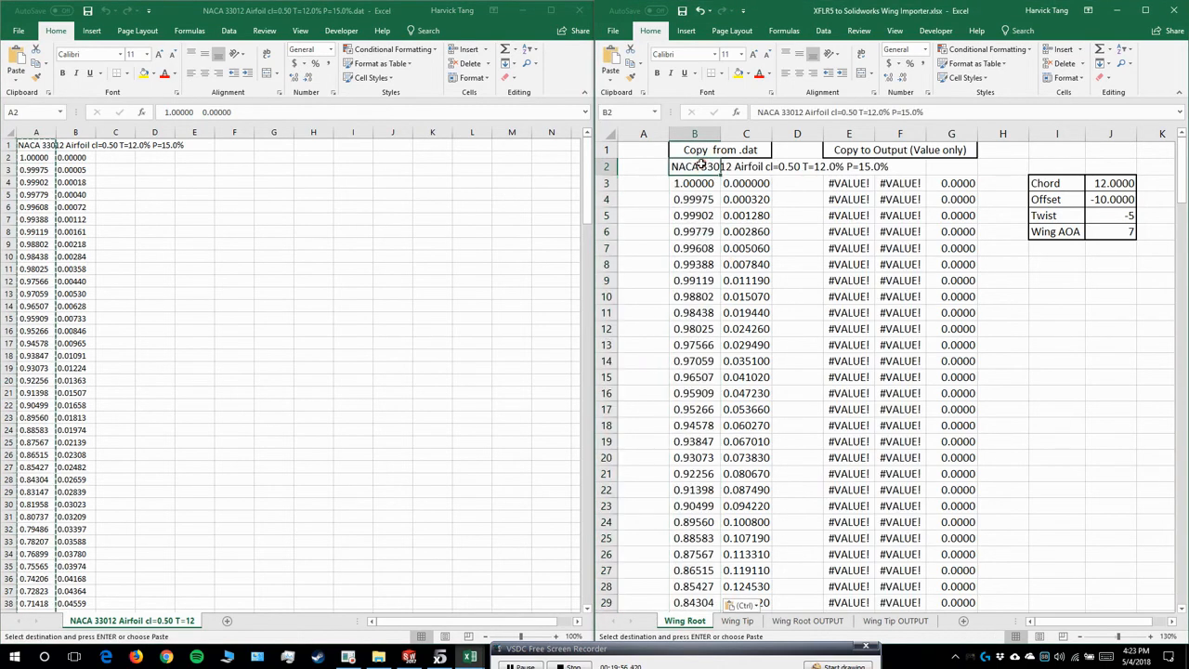
key(Delete)
click(744, 202)
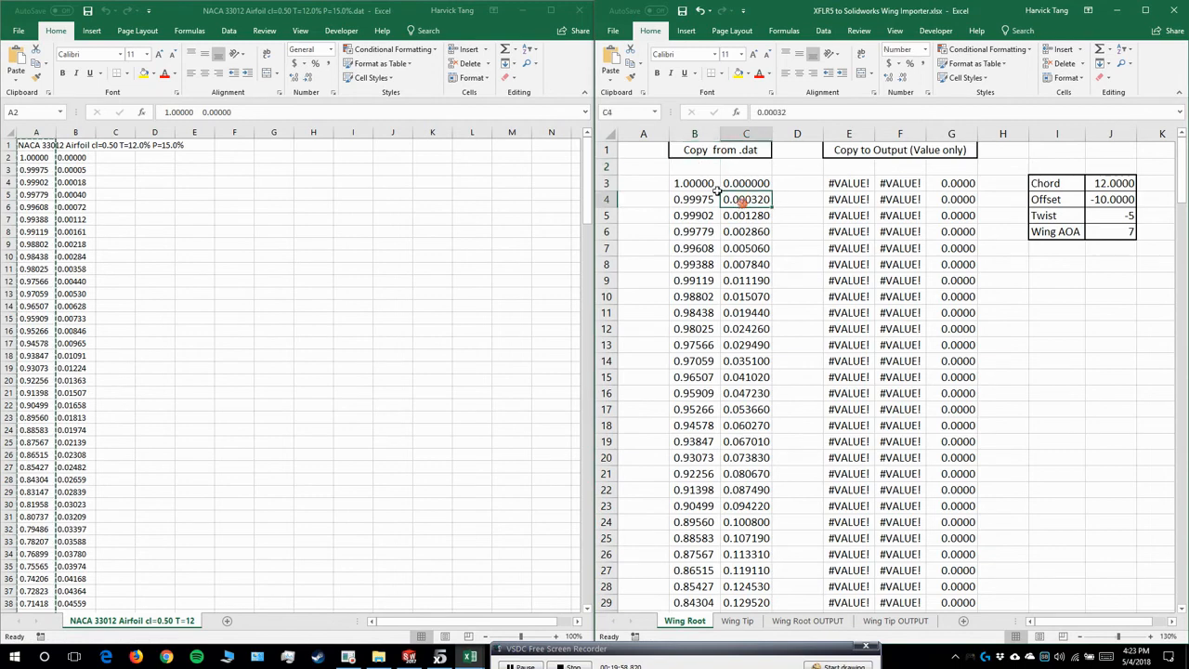
- Split the coordinates from B3 to B203 into two columns as delimited text, skipping the empty leading column and replacing the existing data
drag(702, 181, 734, 184)
key(ctrl+shift+Down)
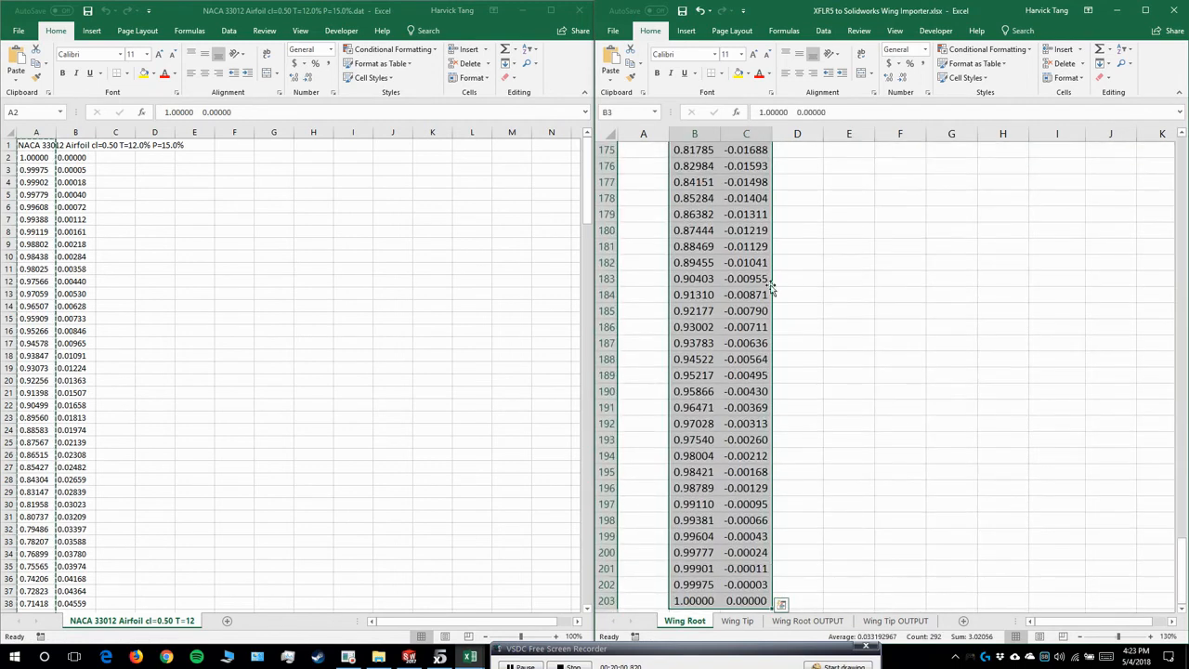
key(shift+Left)
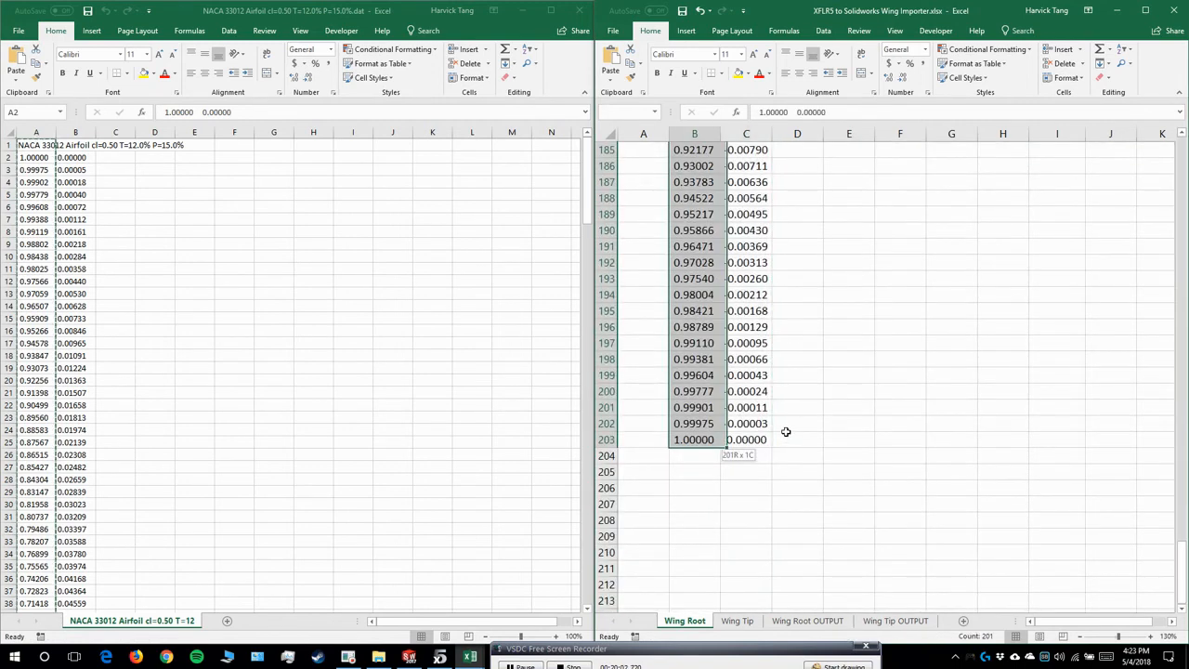
click(839, 31)
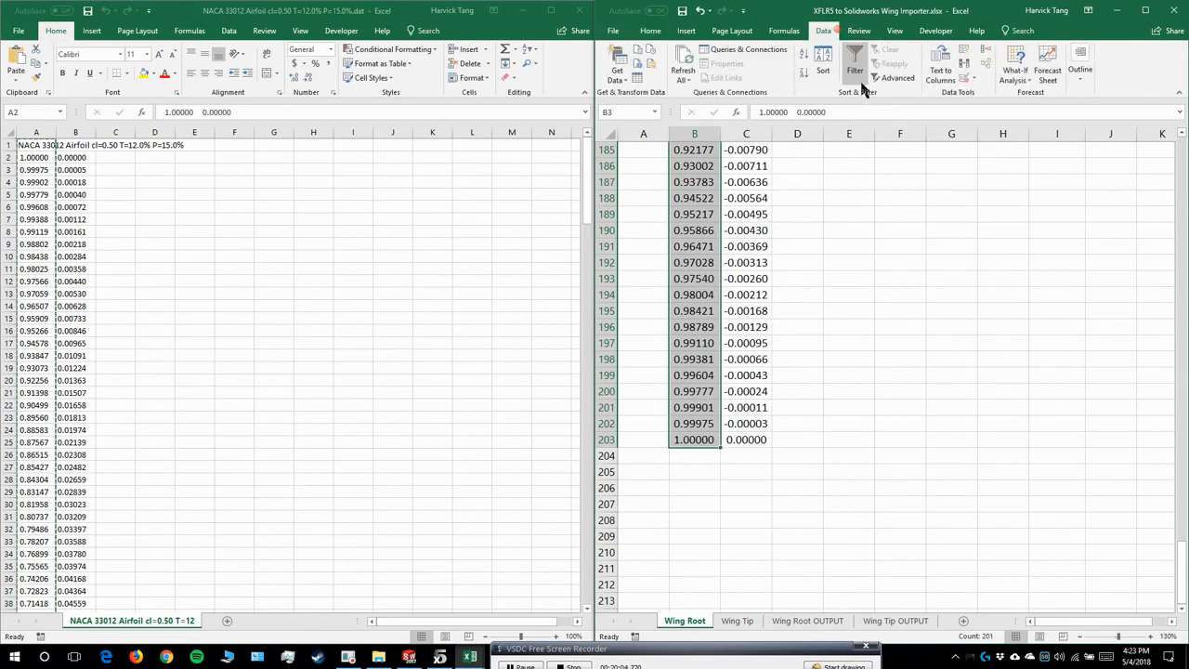
click(939, 72)
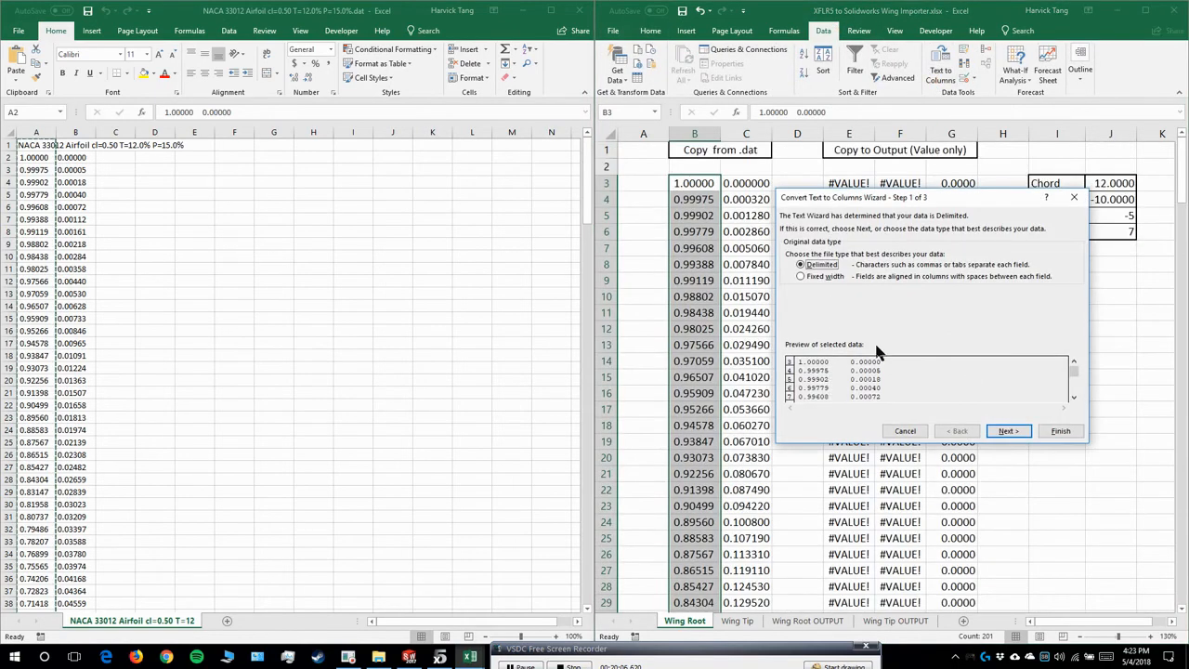
click(1008, 431)
click(791, 251)
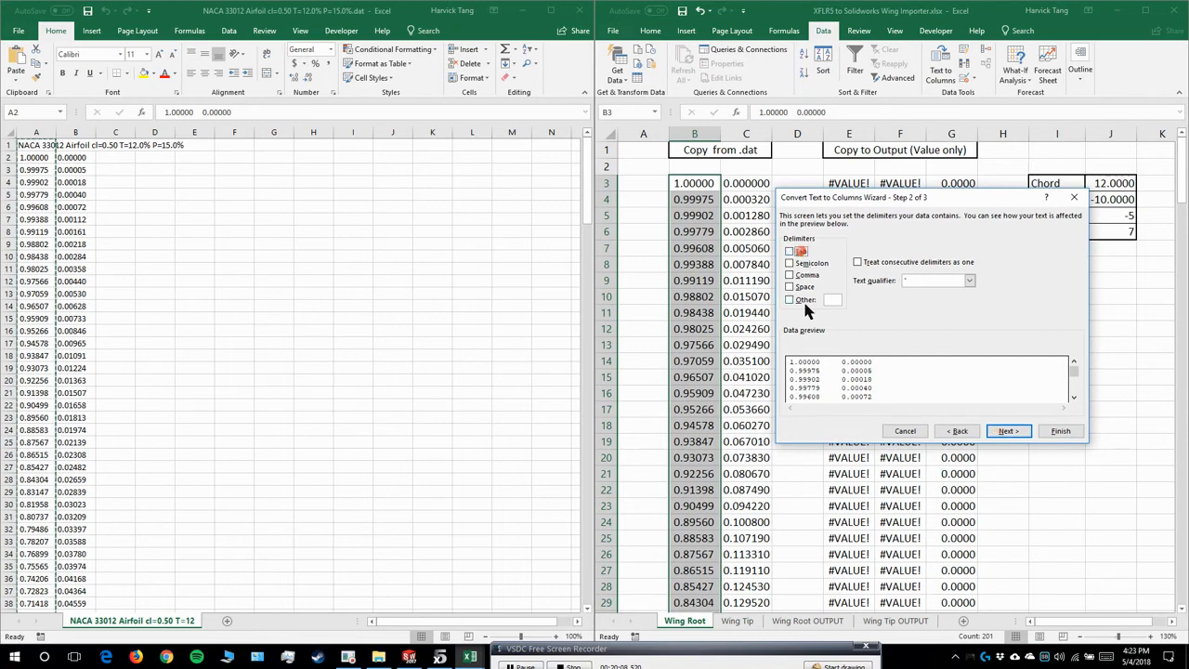
key(Return)
click(823, 281)
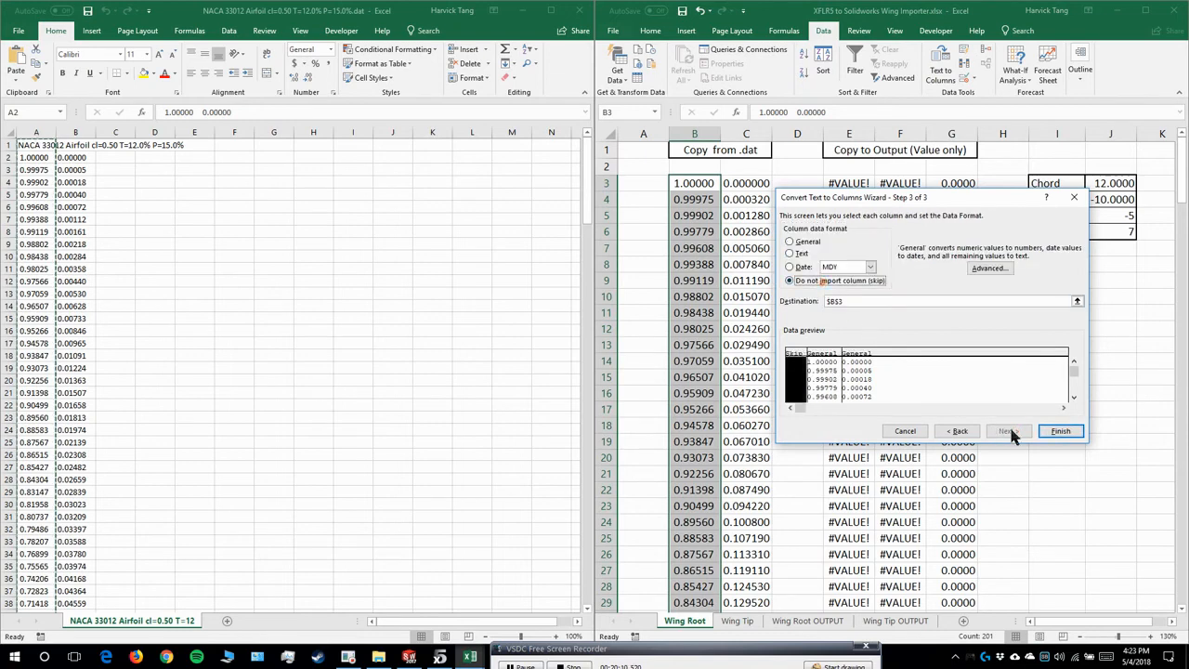
click(1062, 431)
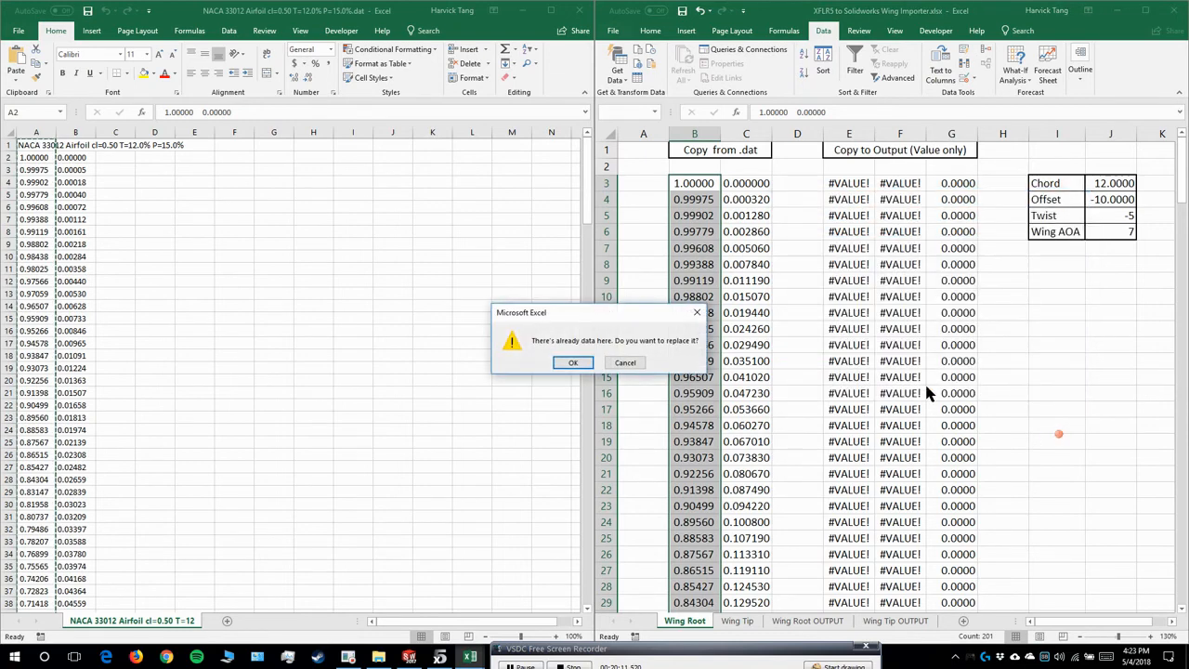
click(574, 363)
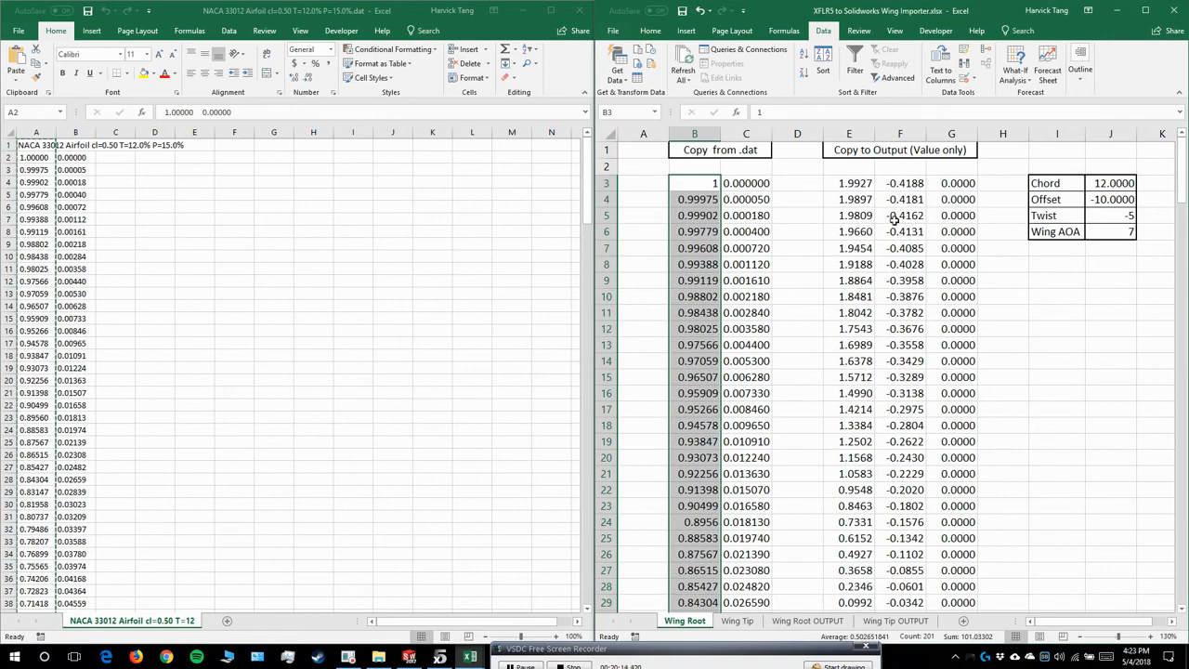
- Extend the output formulas in columns E to G of the Wing Root sheet down to row 203
drag(846, 183, 957, 183)
key(ctrl+c)
scroll(944, 291, down, 20)
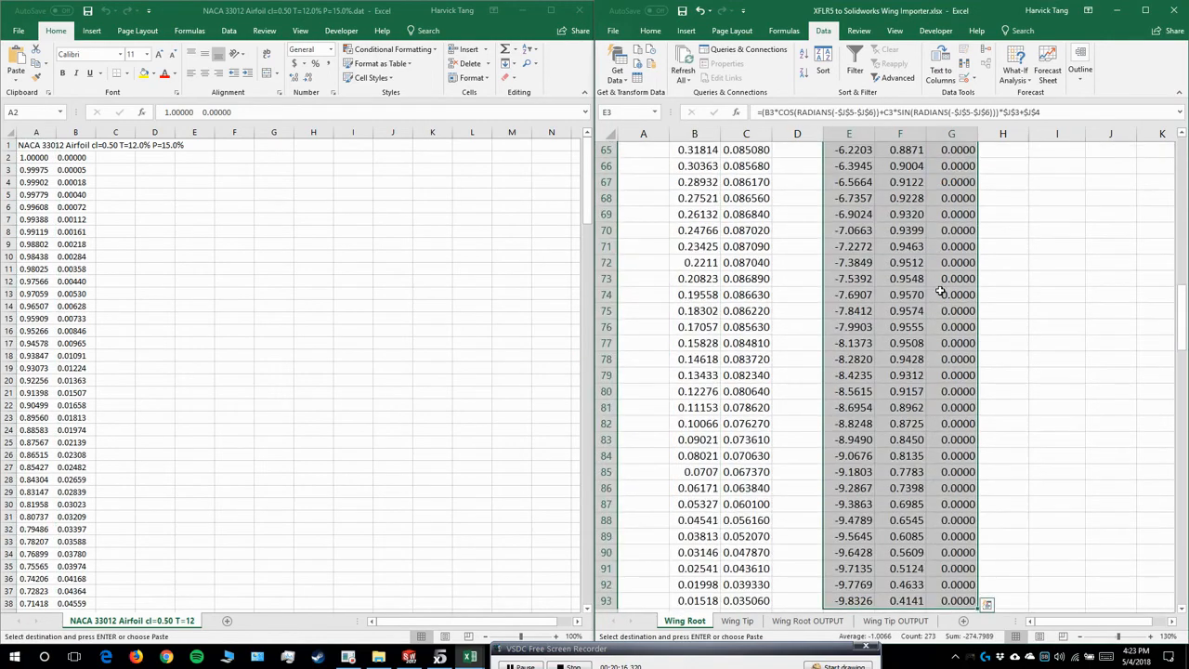
scroll(947, 290, up, 20)
scroll(957, 288, down, 20)
scroll(961, 288, up, 3)
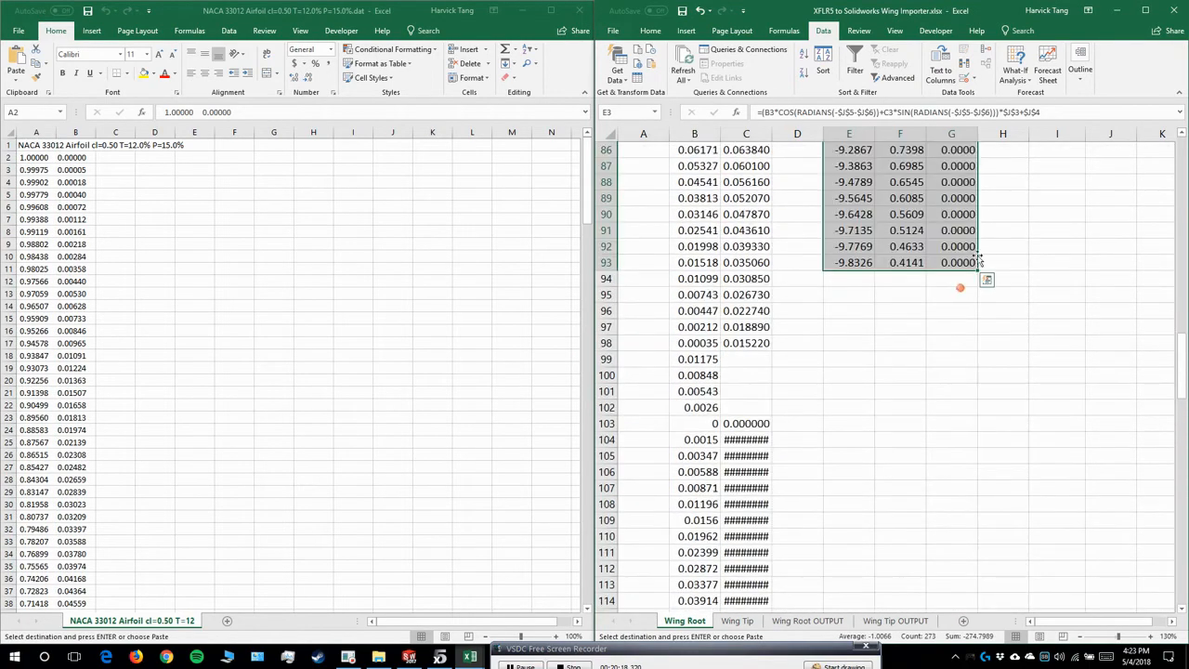
drag(977, 270, 977, 589)
click(1032, 573)
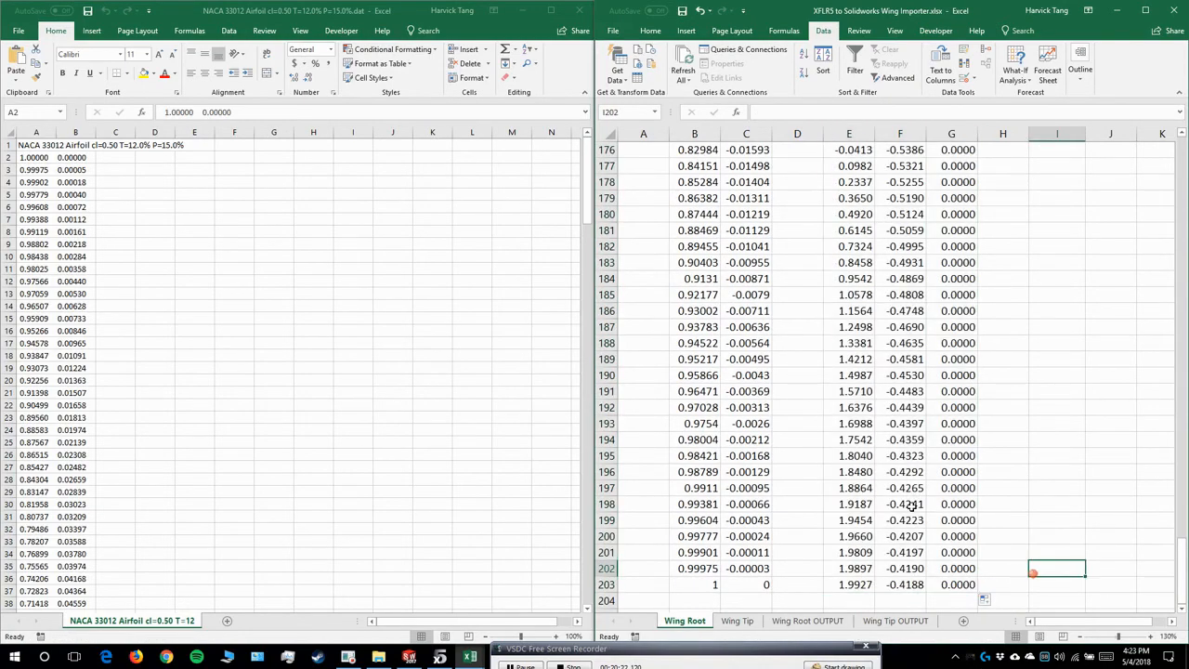
- Copy the Wing Root output block E3:G203 into the Wing Root OUTPUT sheet from A1 as values only, and save the workbook
scroll(913, 507, up, 20)
click(914, 444)
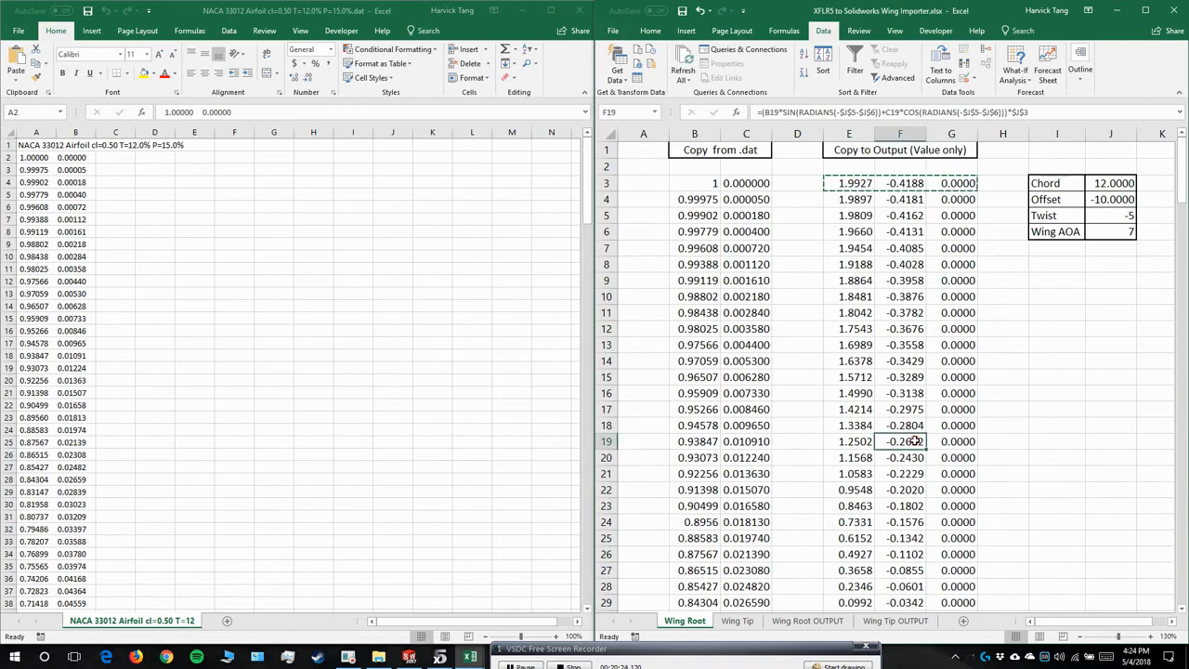
key(ctrl+a)
key(ctrl+c)
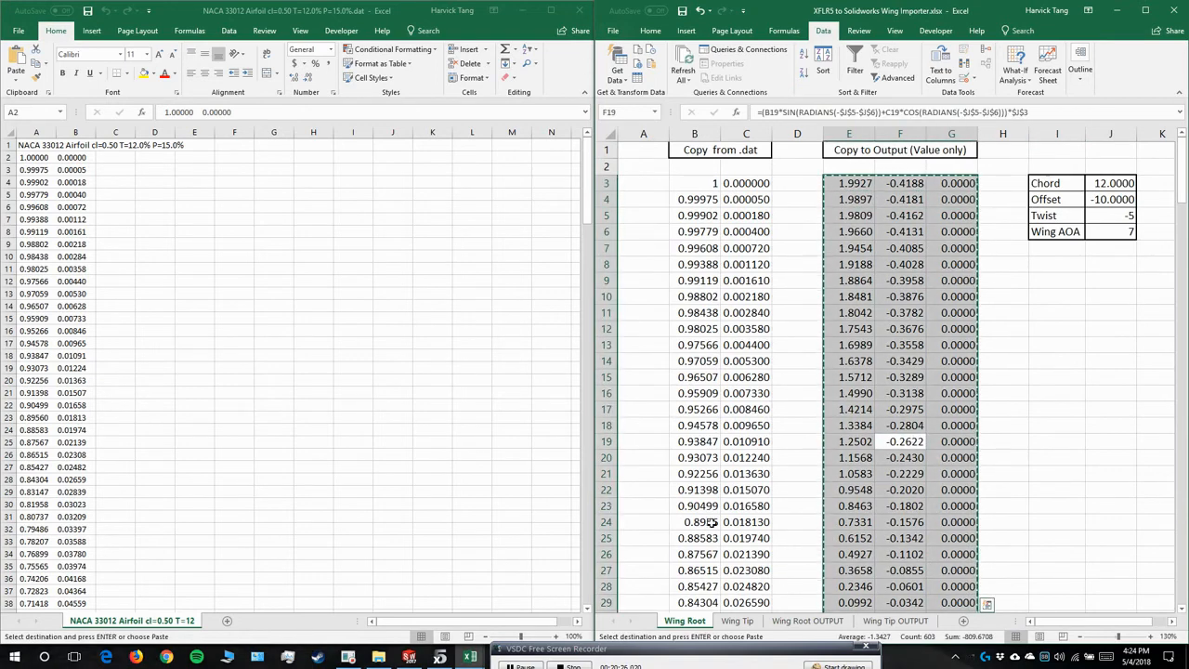
click(819, 621)
key(ctrl+a)
key(ctrl+v)
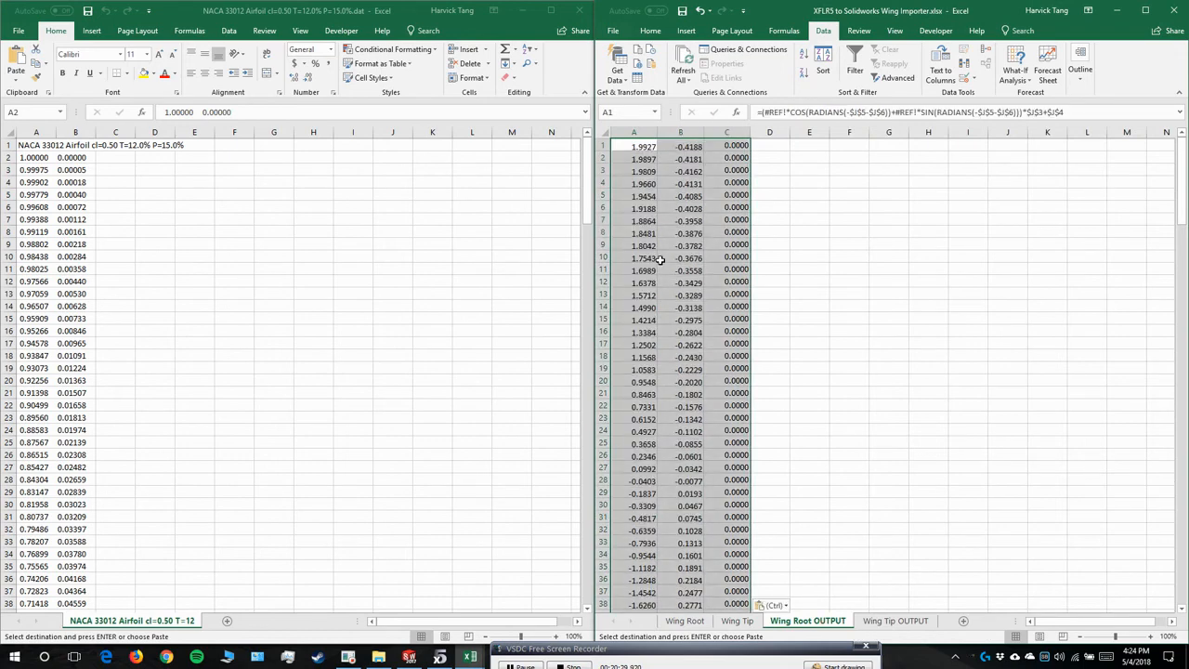
key(ctrl)
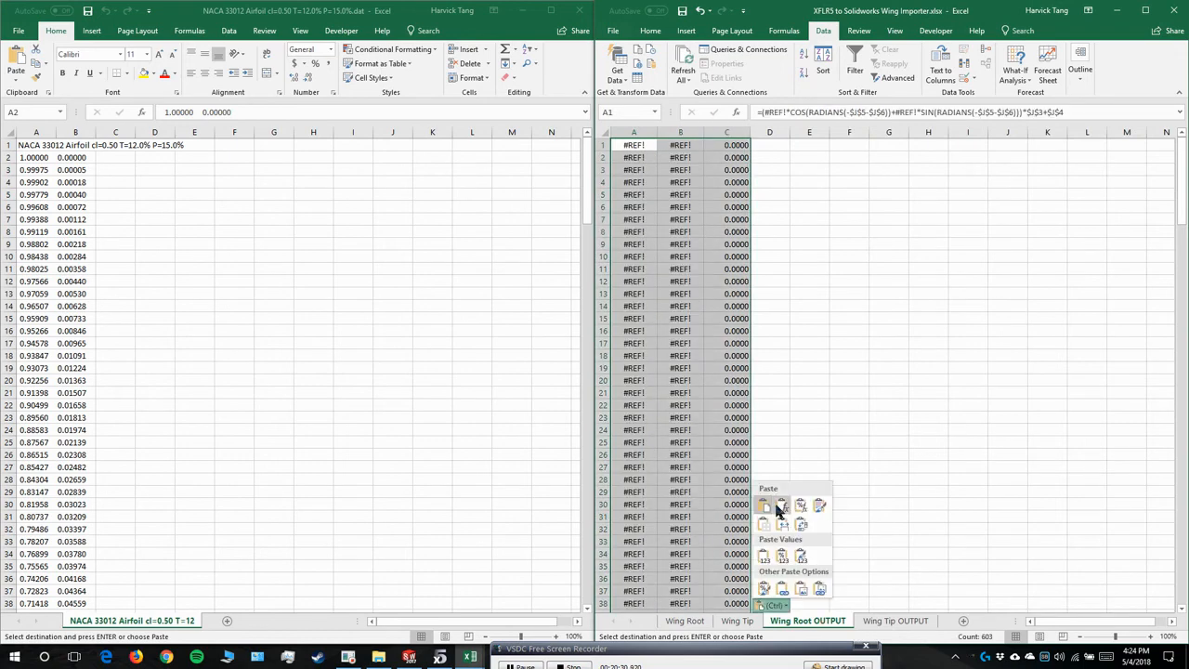
click(761, 557)
click(800, 250)
click(639, 146)
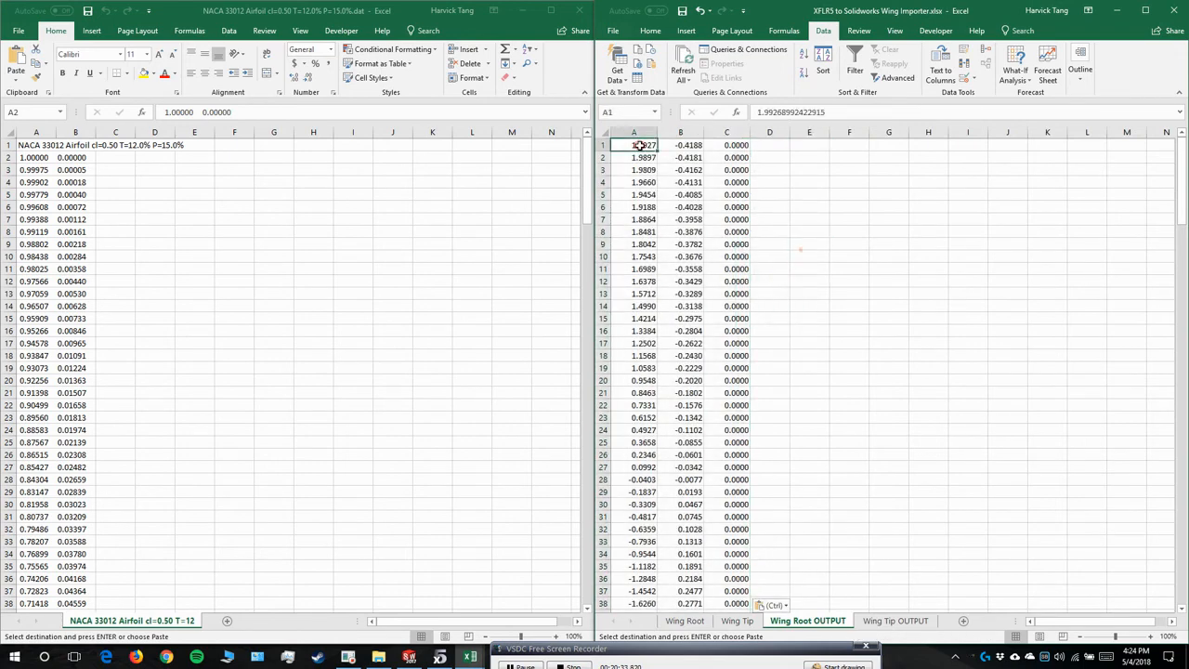
click(682, 11)
- Save the Wing Root OUTPUT sheet as the tab-delimited text file Flying Wing Root.txt in the New folder
click(613, 31)
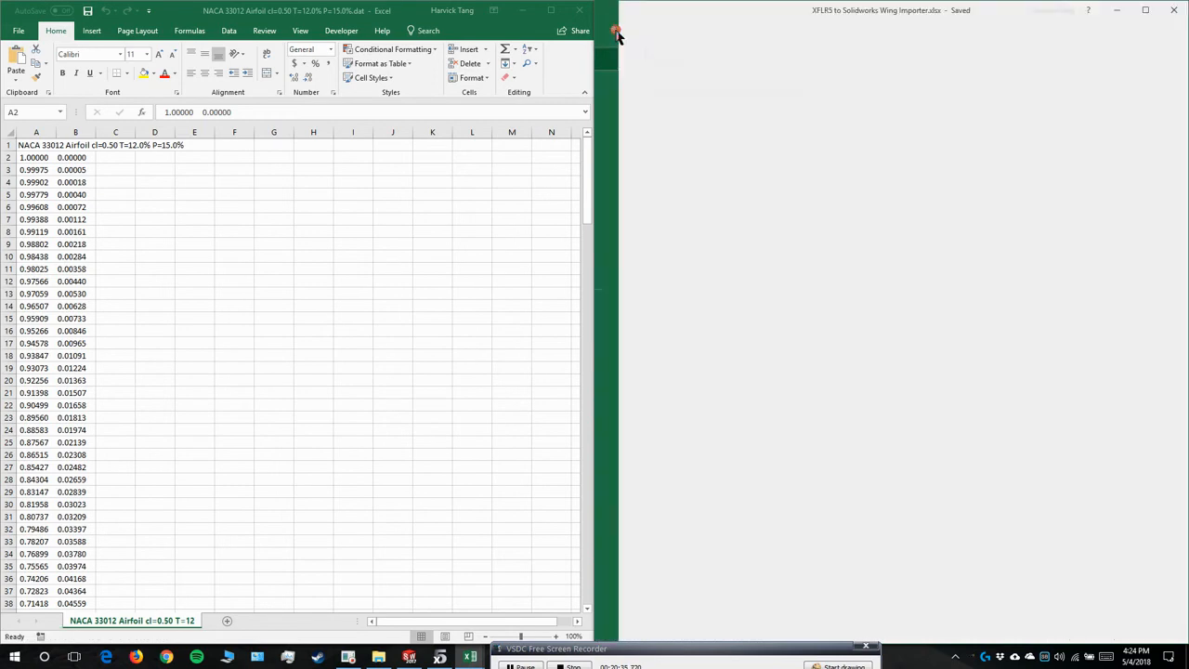
click(622, 153)
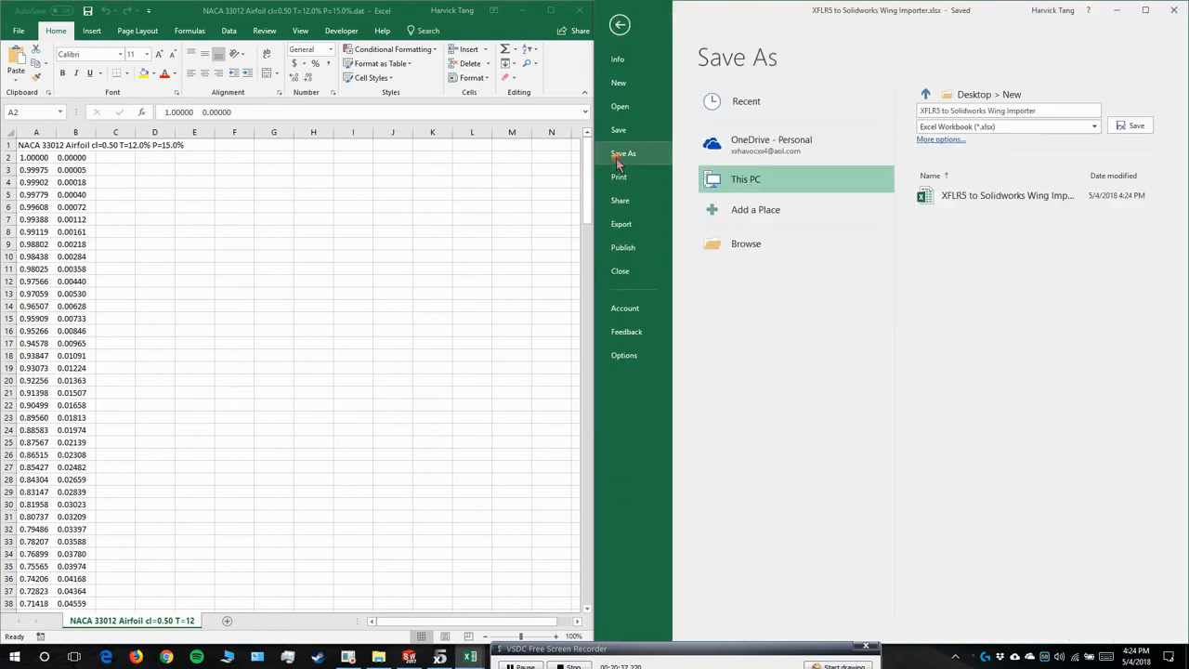
click(741, 256)
click(869, 265)
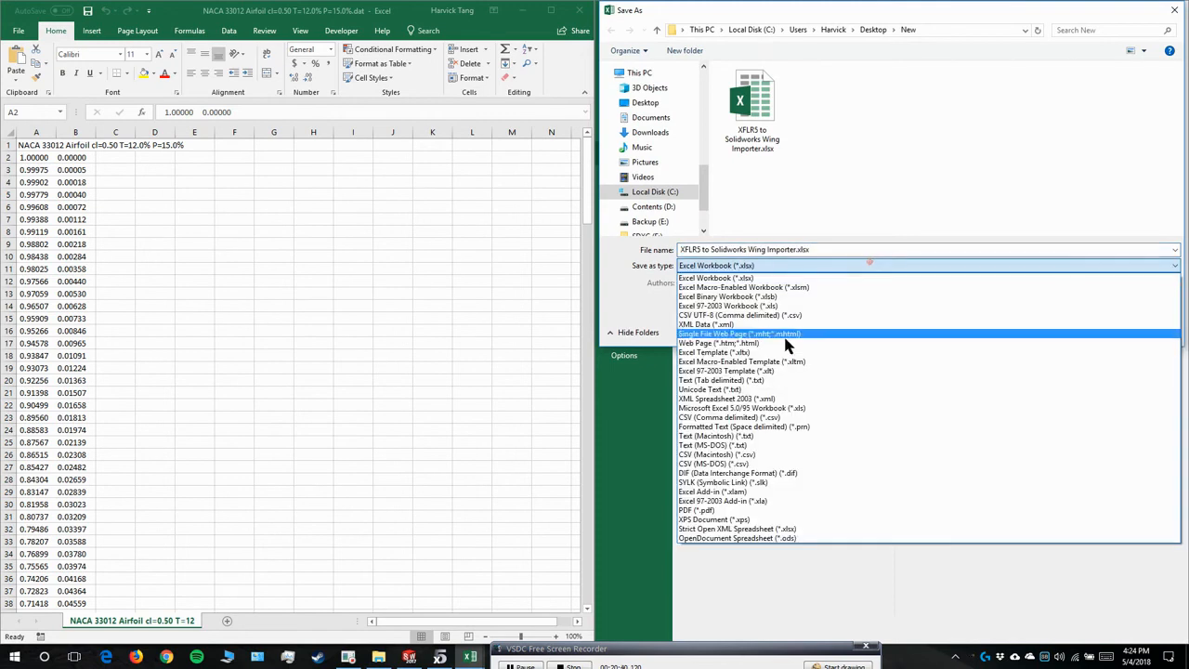
click(754, 380)
click(883, 133)
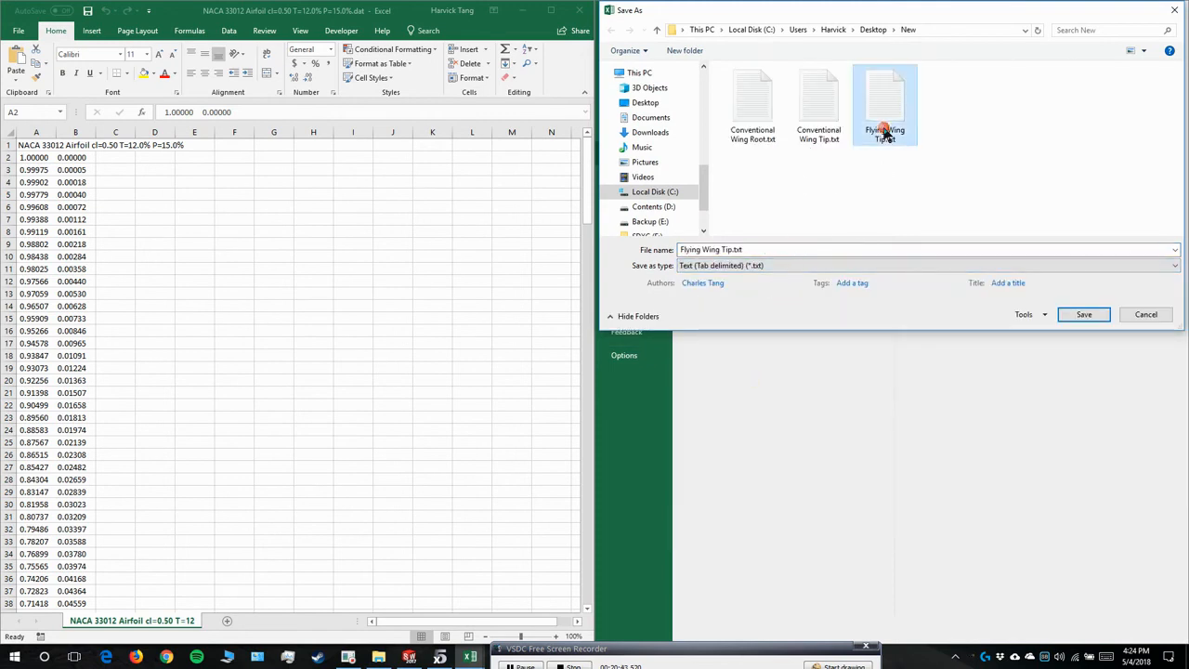
double_click(729, 249)
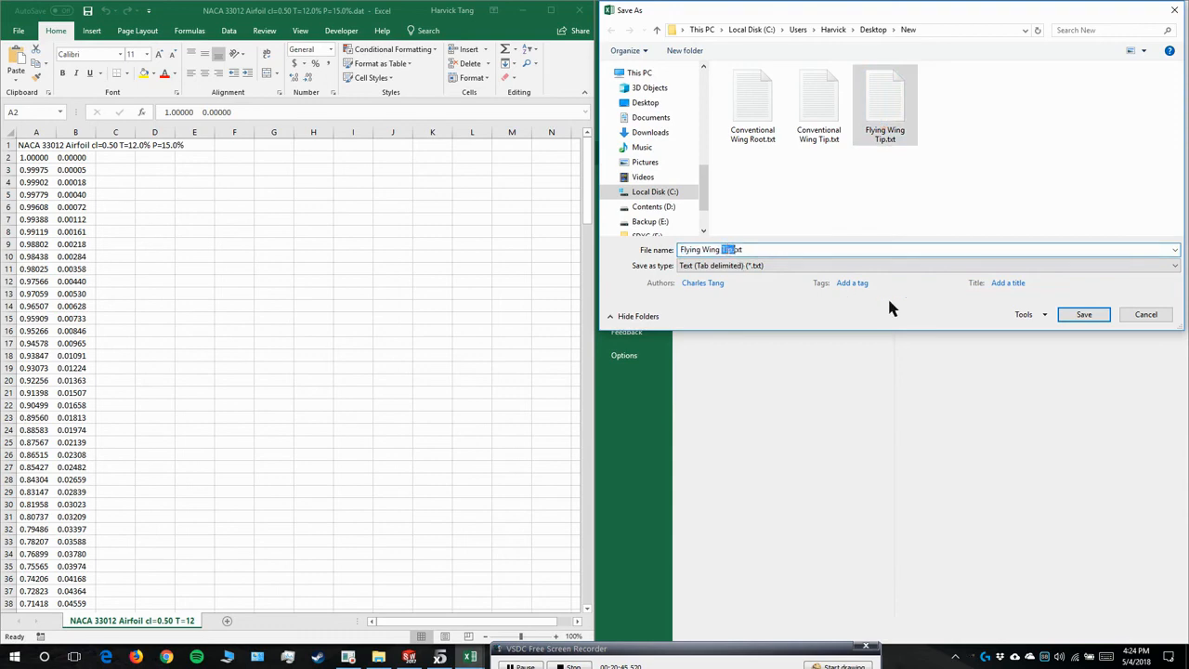
text(Root)
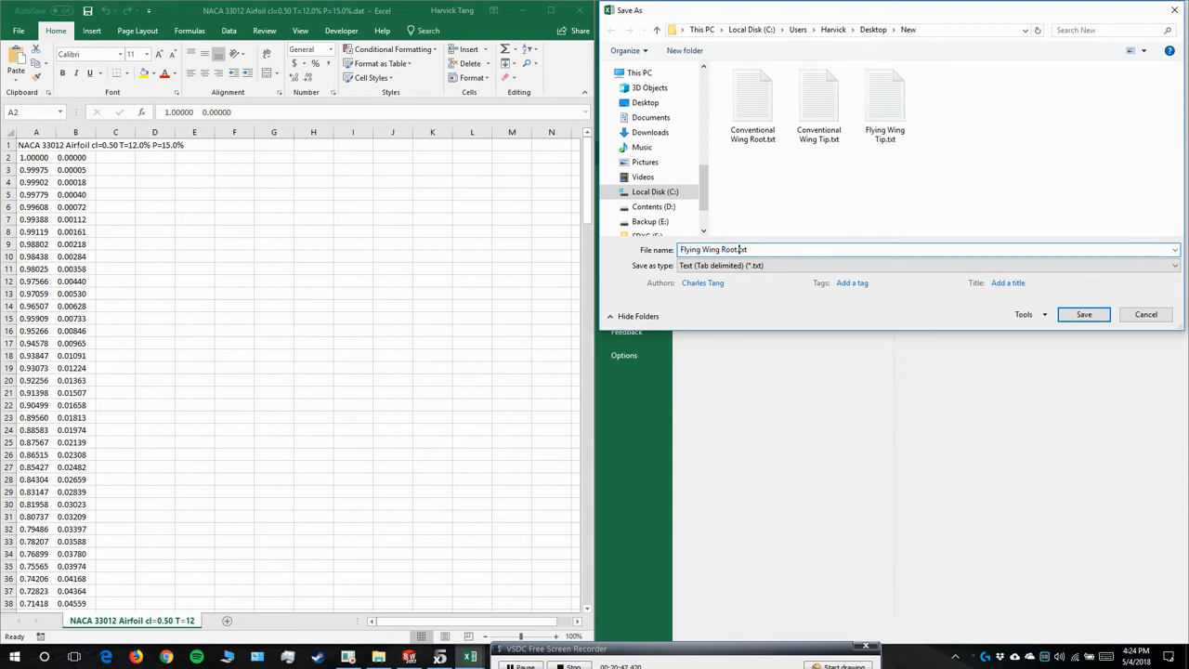
click(1087, 315)
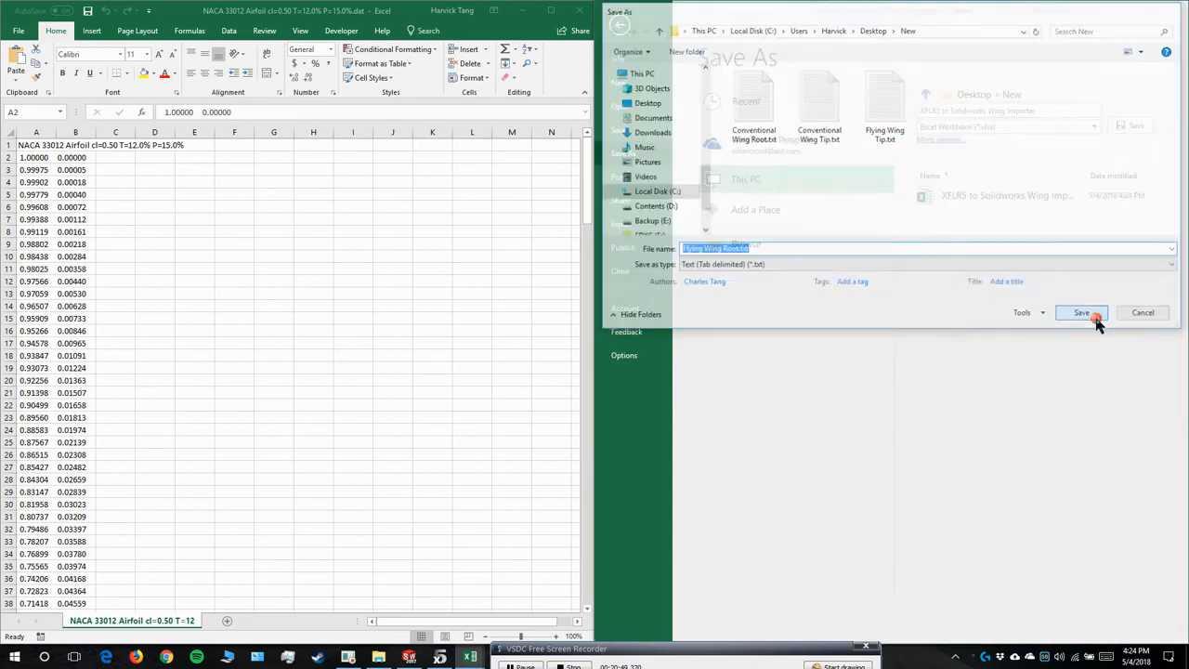
click(581, 370)
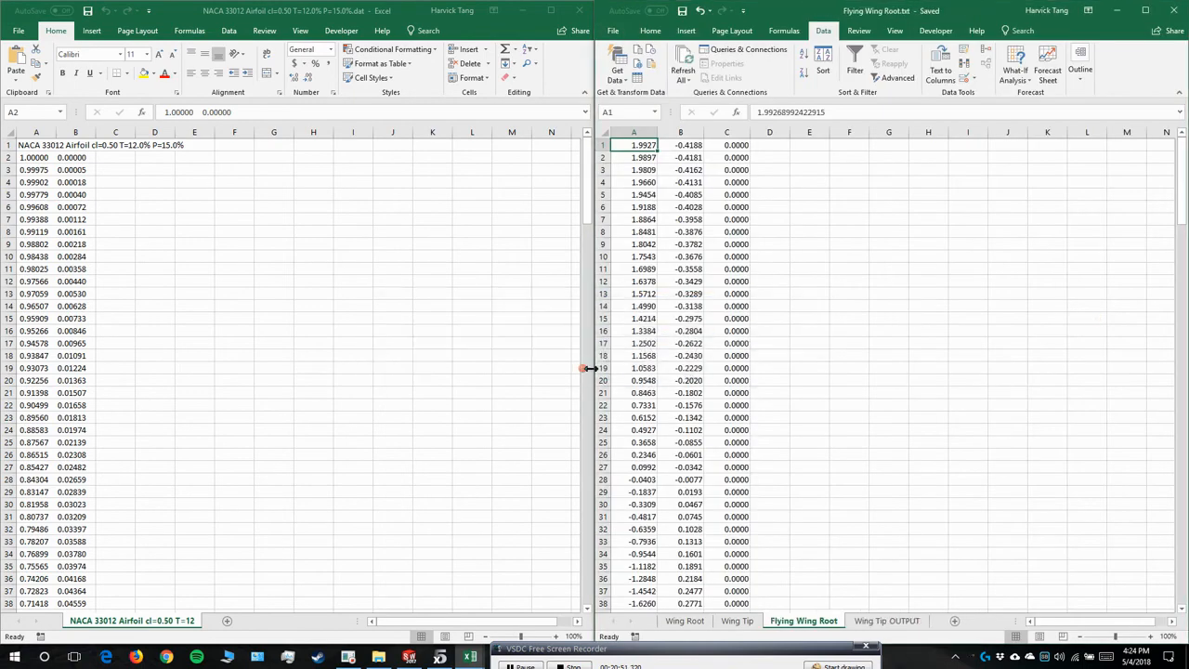
- Close both Excel workbooks without keeping the copied data on the clipboard
click(1174, 10)
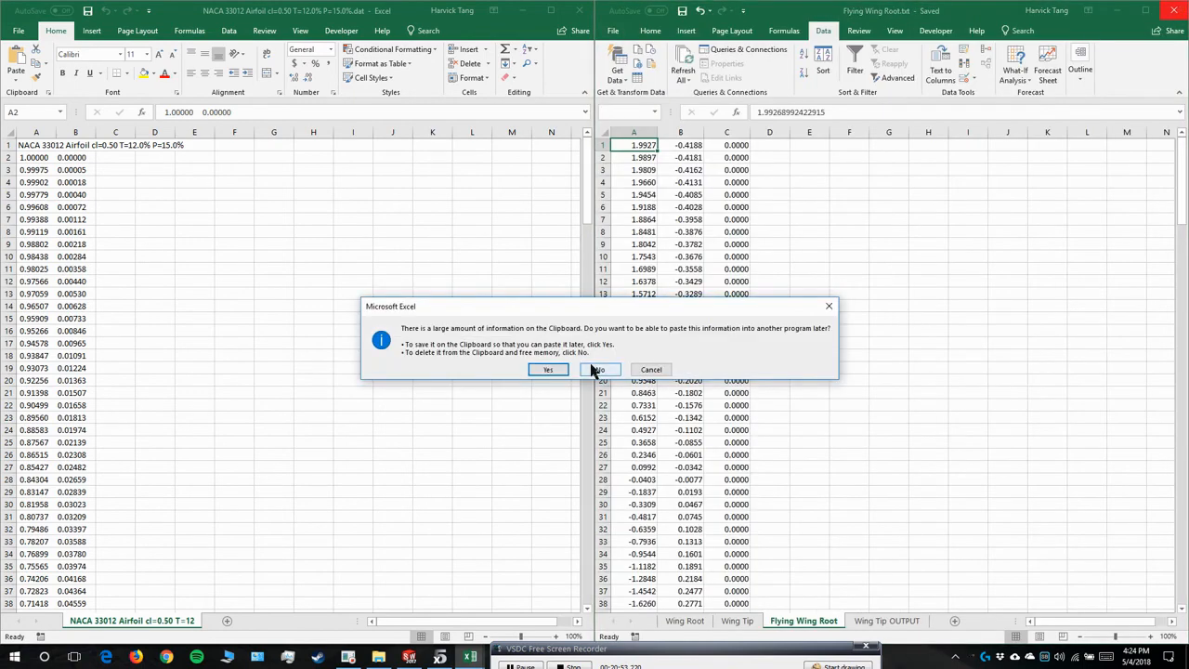
click(595, 369)
click(580, 10)
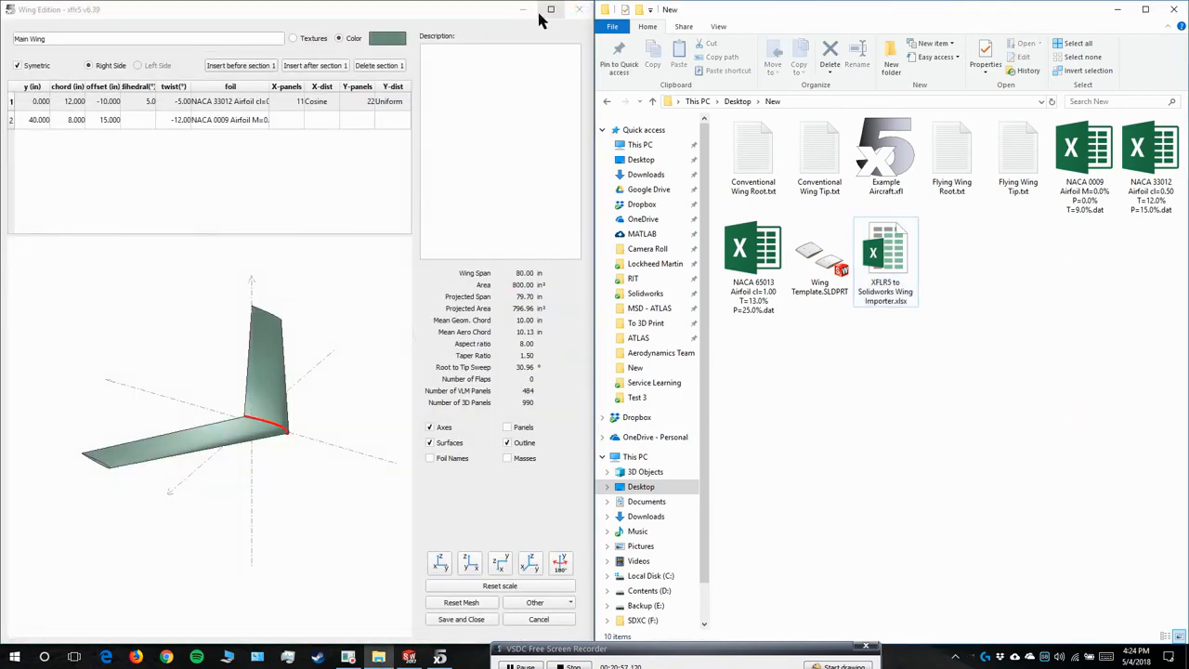
- Switch to SOLIDWORKS and redefine the Wing Root Airfoil curve with the points from Flying Wing Root.txt
click(411, 656)
scroll(765, 363, up, 4)
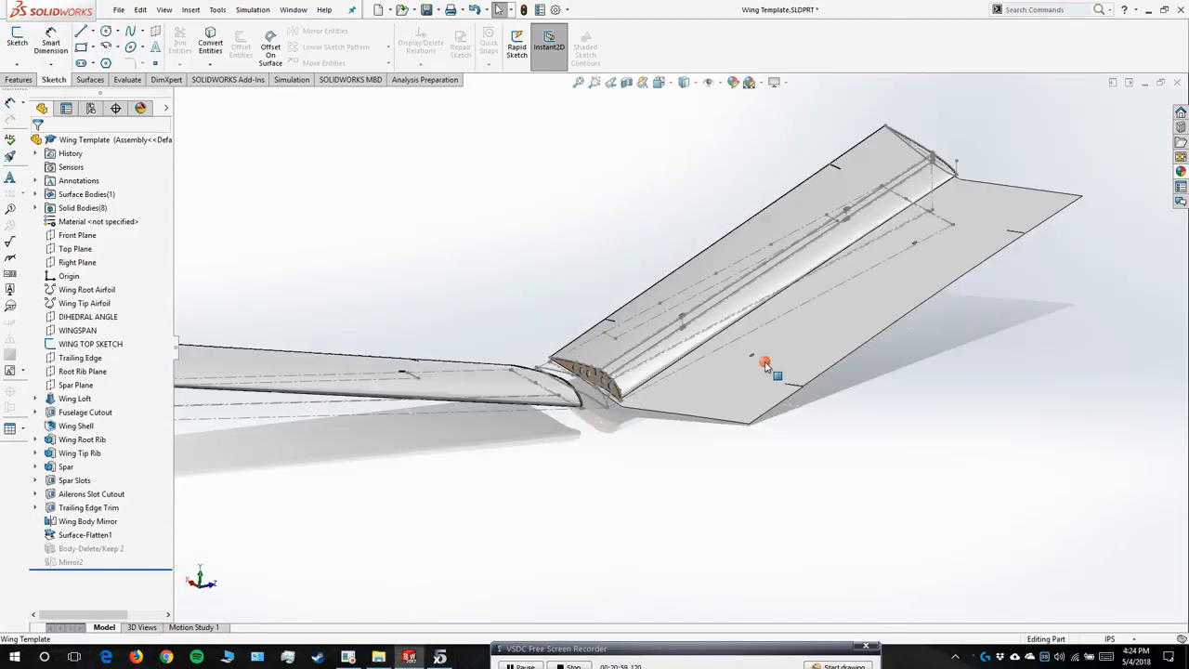
scroll(904, 137, down, 1)
scroll(905, 137, down, 1)
right_click(71, 304)
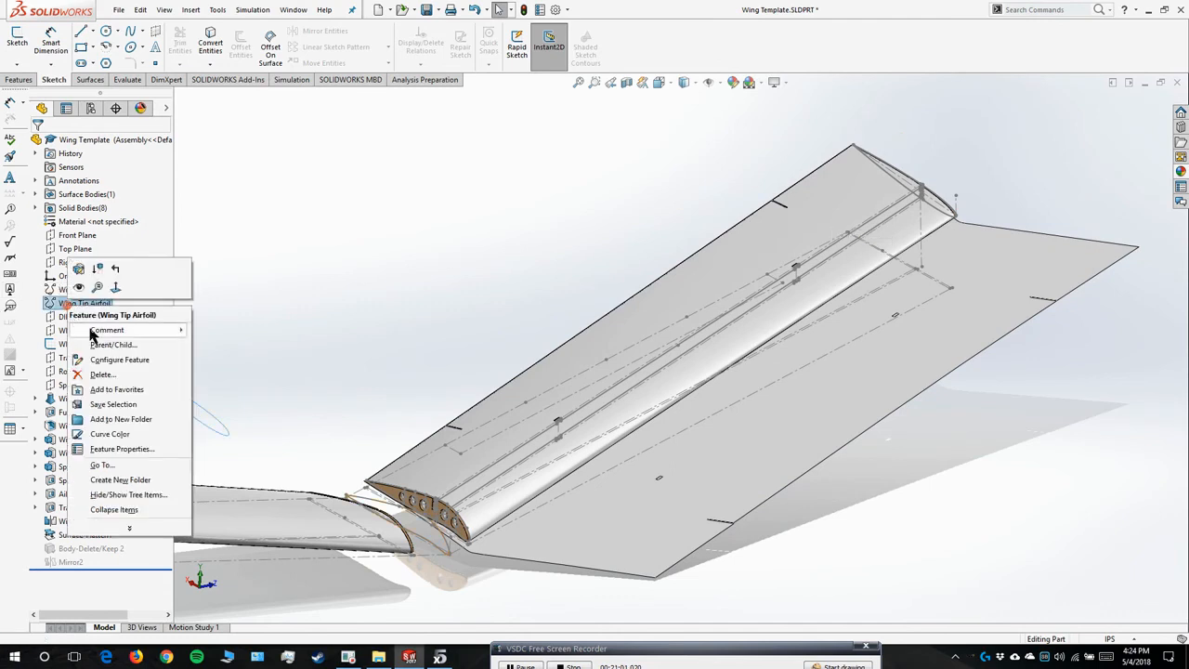
key(Escape)
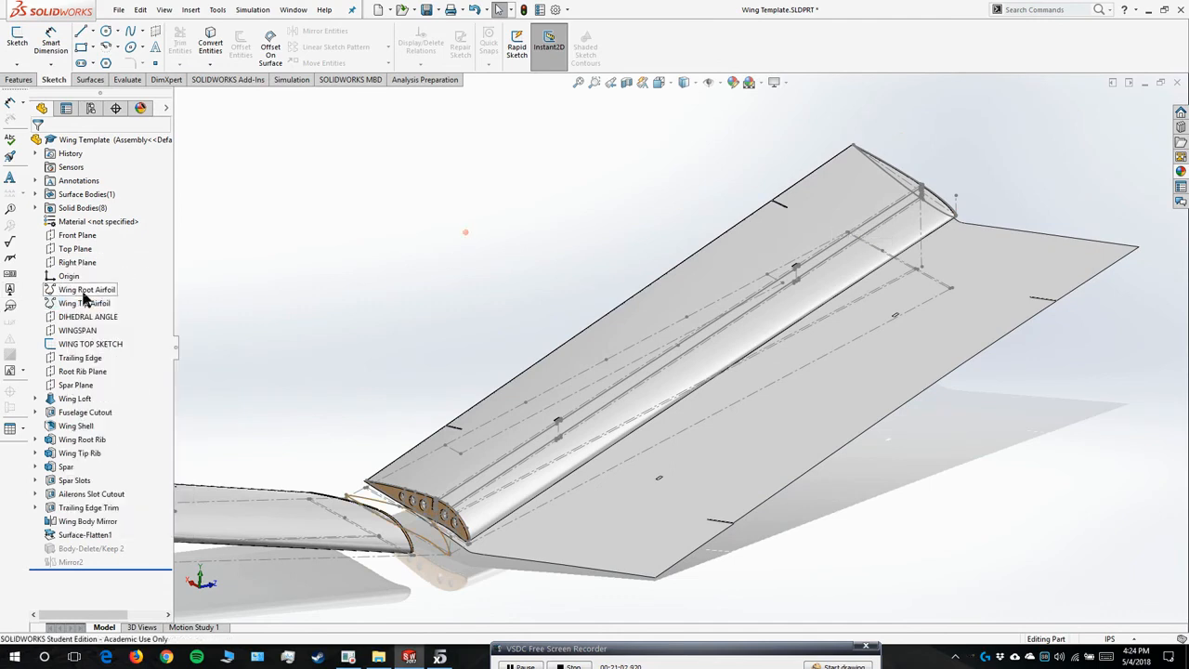
right_click(87, 290)
click(95, 262)
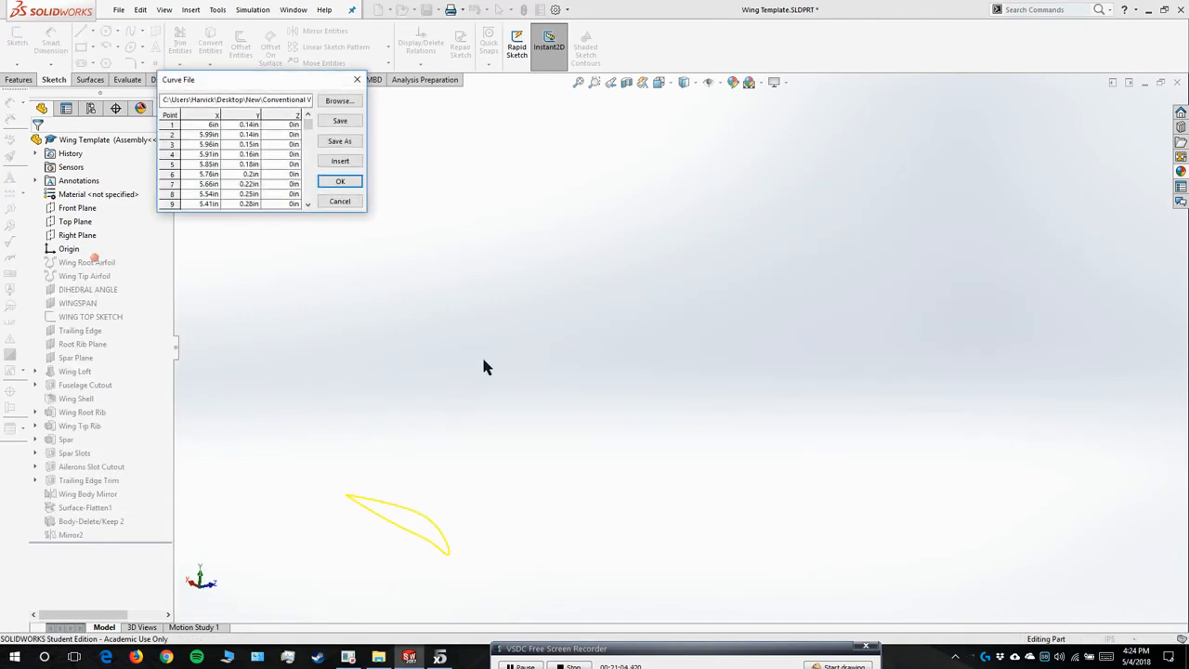
click(338, 102)
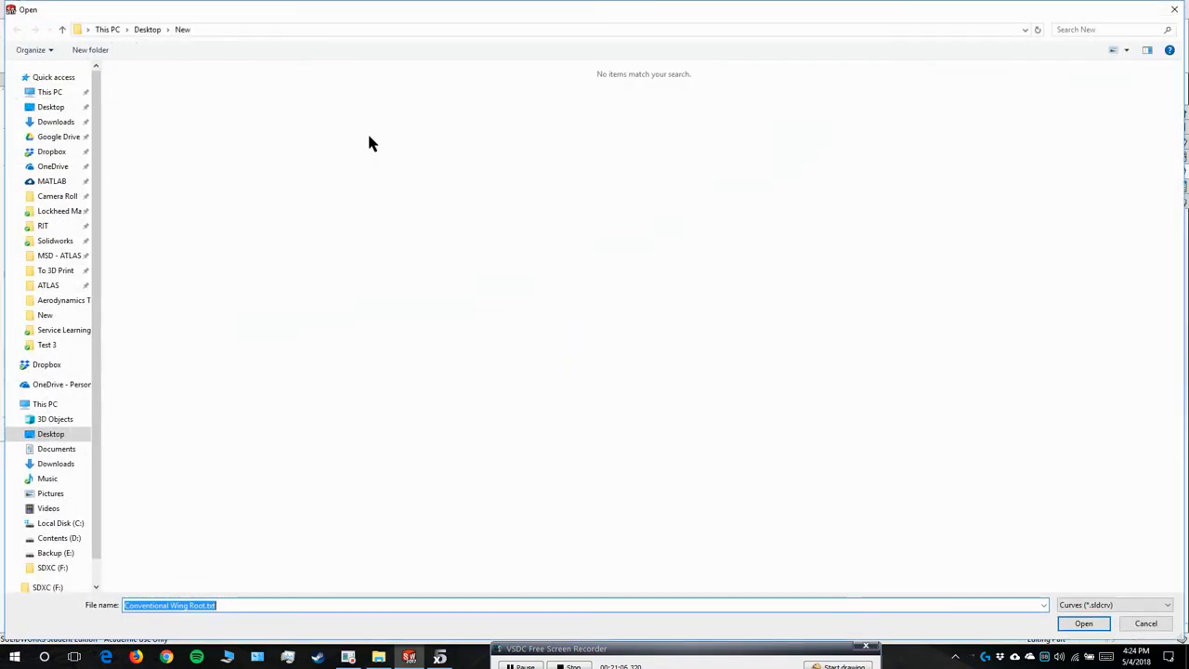
click(1115, 605)
click(1094, 625)
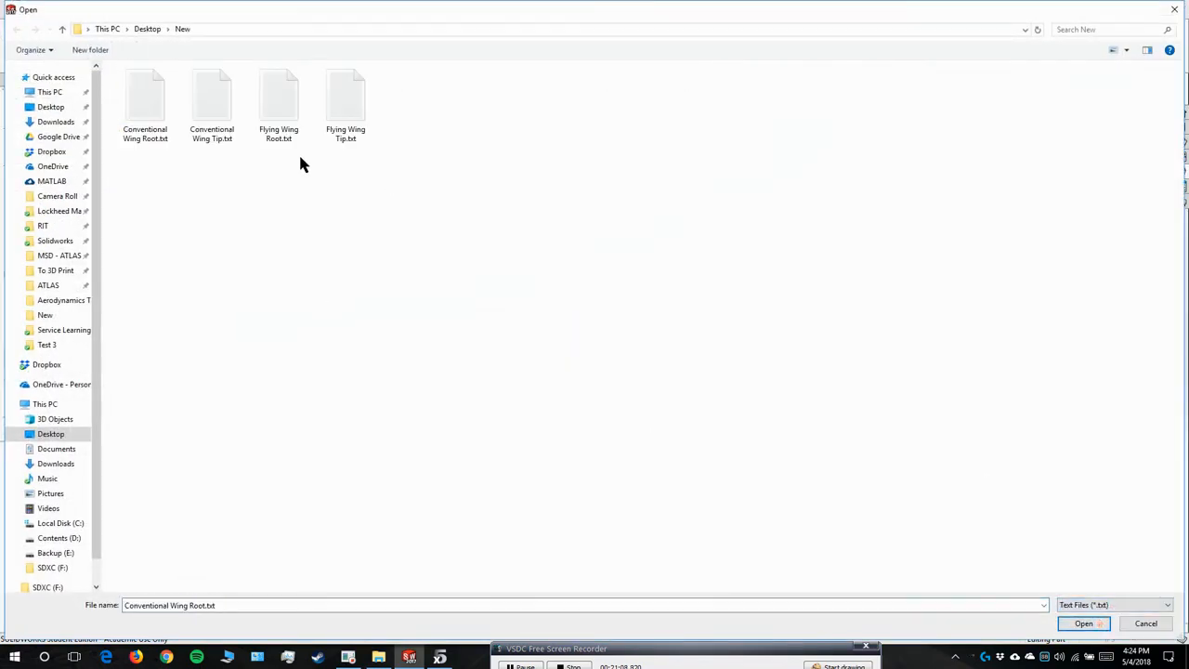
double_click(284, 110)
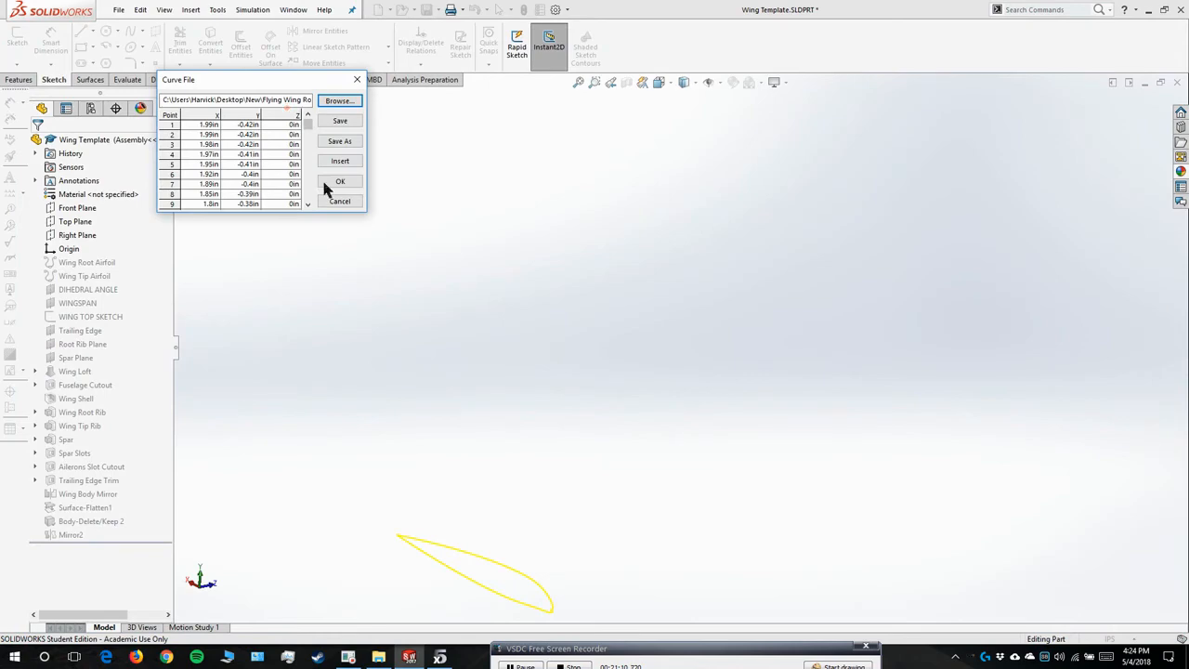
click(329, 182)
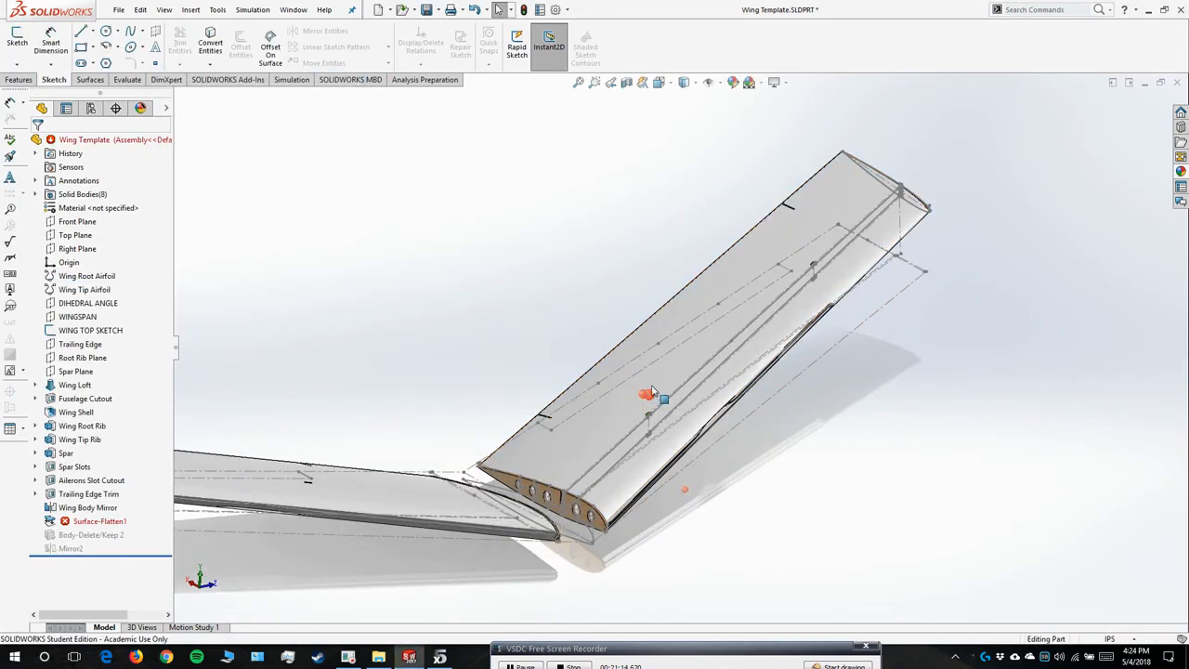
- Examine the rebuilt wing from below and in isometric view, checking the root, tip and trailing edges
drag(652, 393, 468, 223)
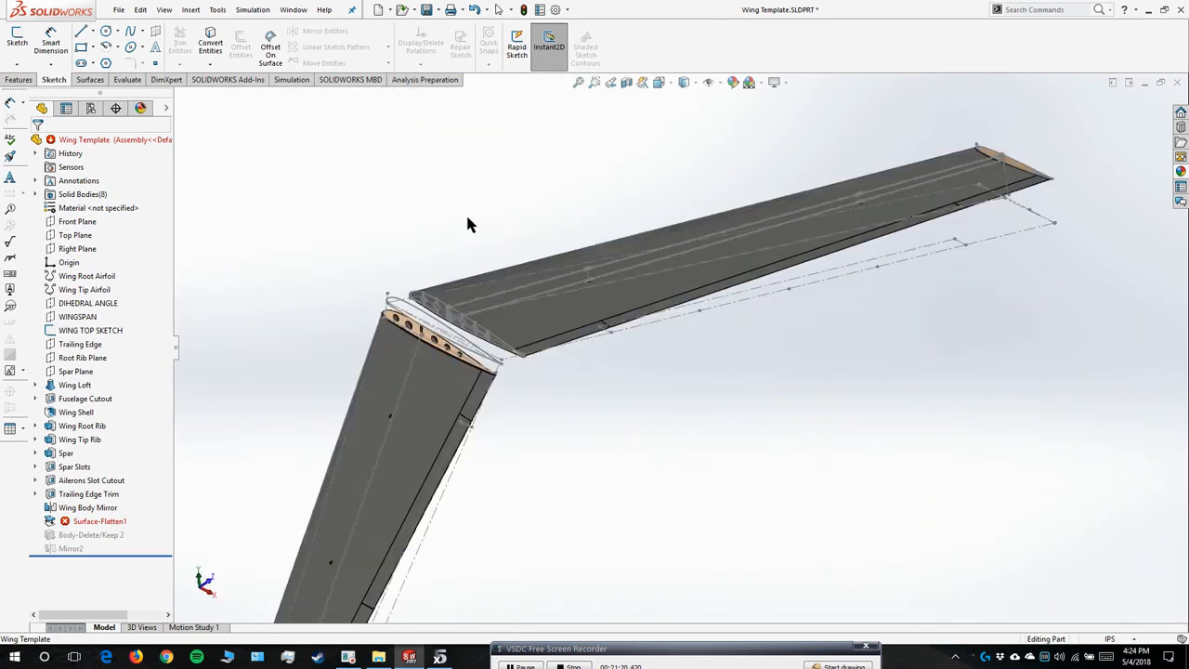
scroll(721, 167, down, 2)
scroll(730, 159, up, 2)
drag(732, 283, 728, 228)
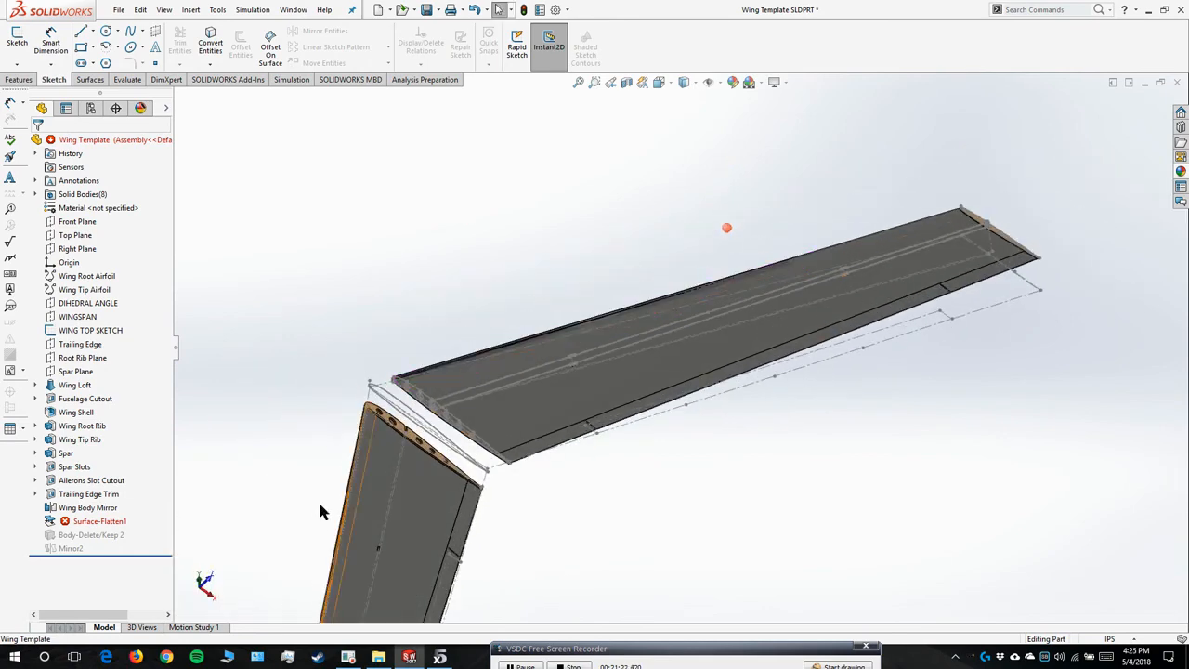
middle_click(742, 368)
drag(749, 359, 876, 285)
key(ctrl+7)
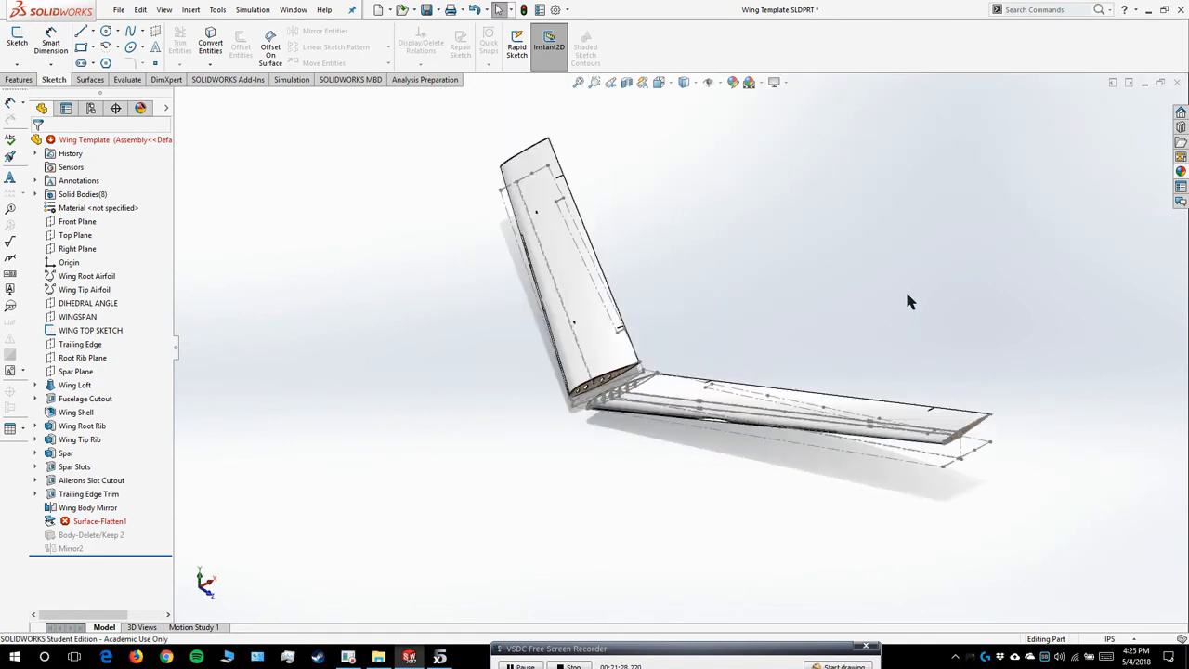
scroll(907, 293, down, 3)
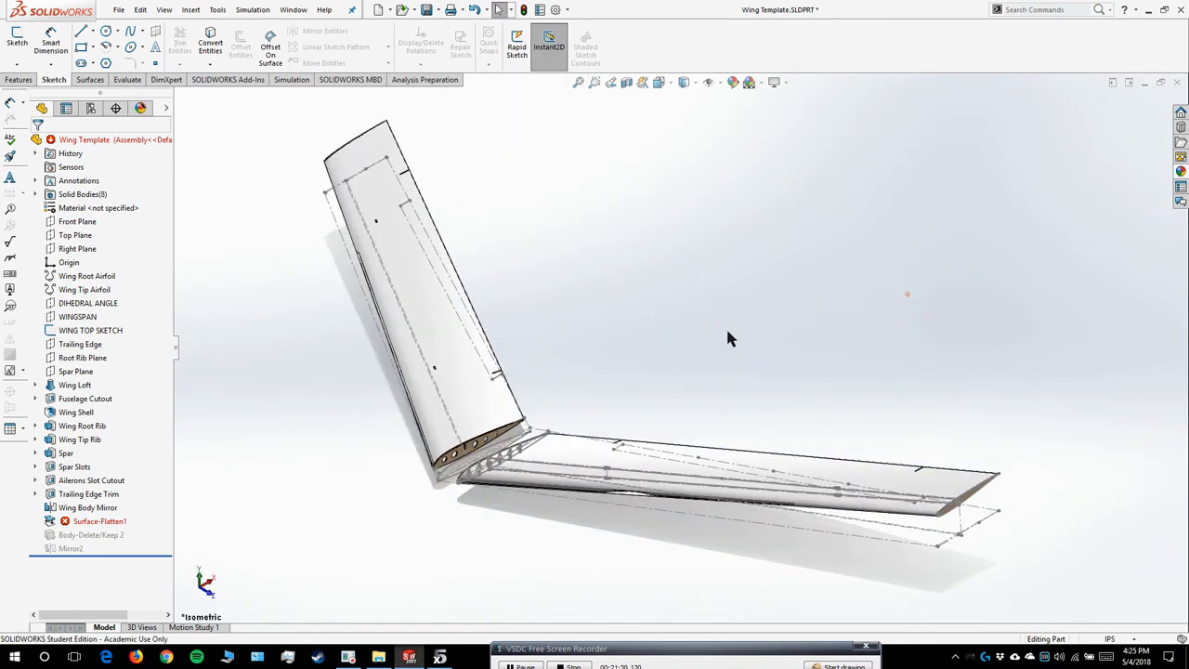
scroll(711, 338, up, 1)
scroll(555, 325, down, 1)
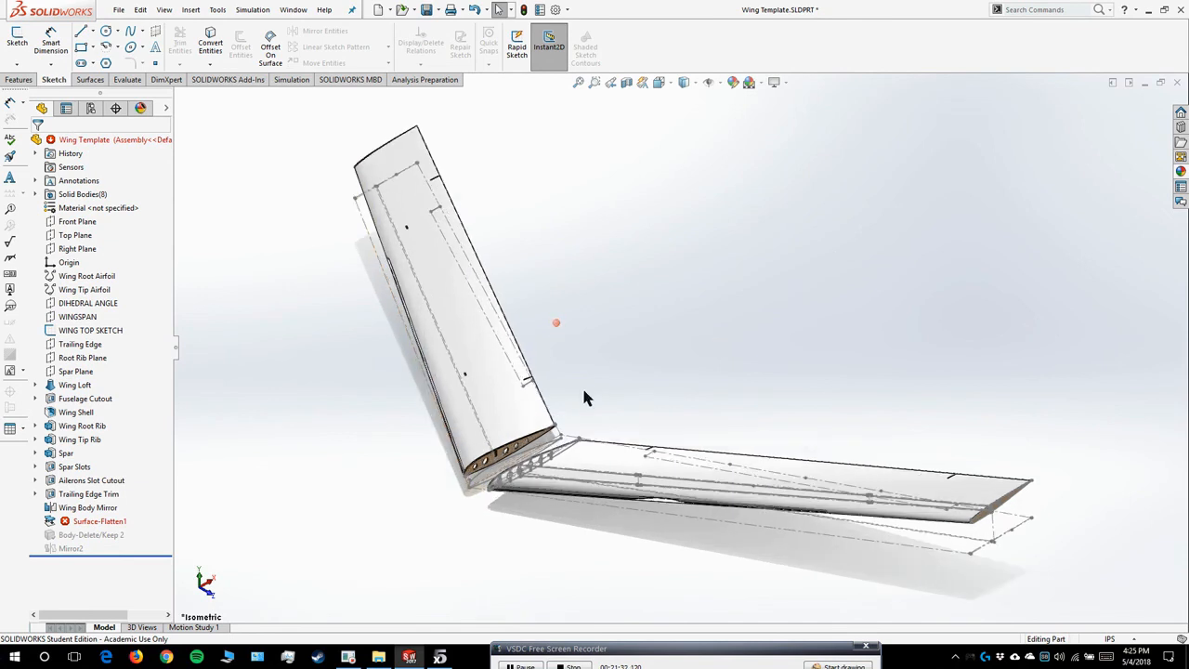